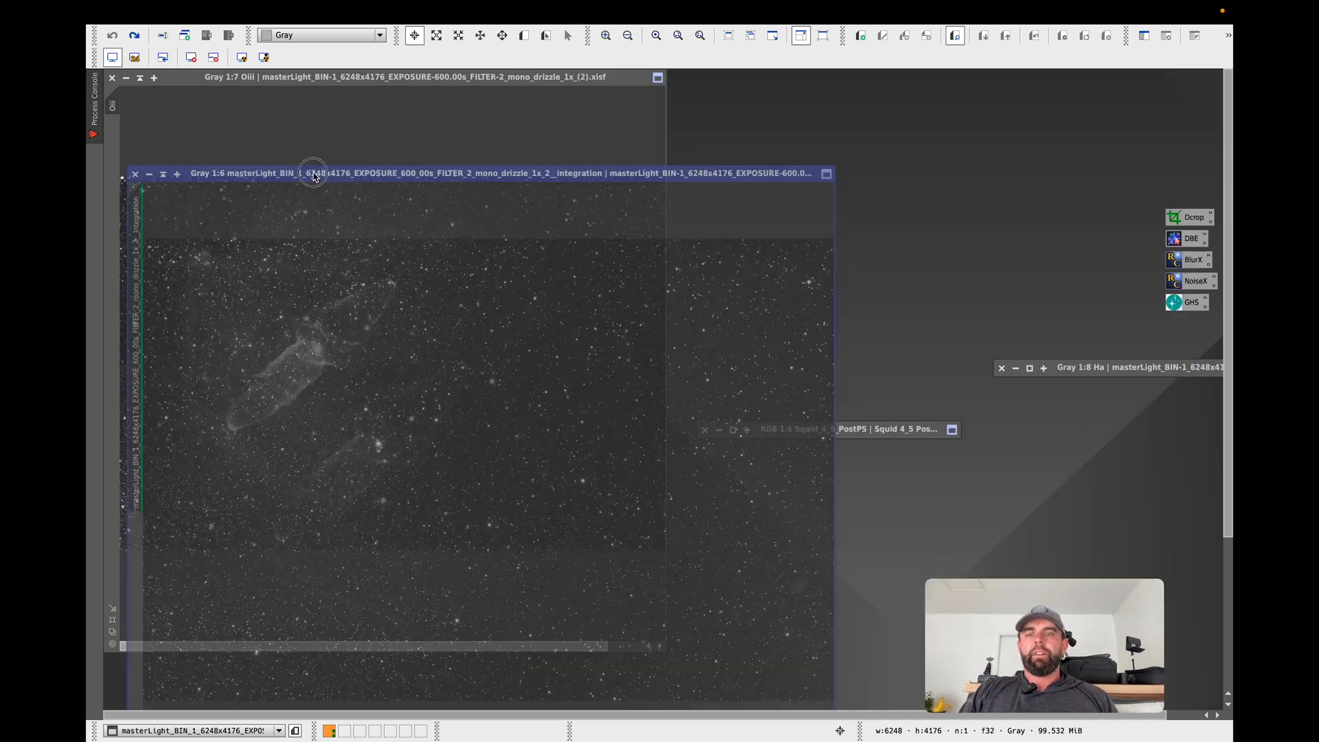
Expand the Squid_4_5_PostPS image for a look, iconize it, and place its icon on an empty part of the workspace.
{"action": "double_click", "coordinate": [825, 428]}
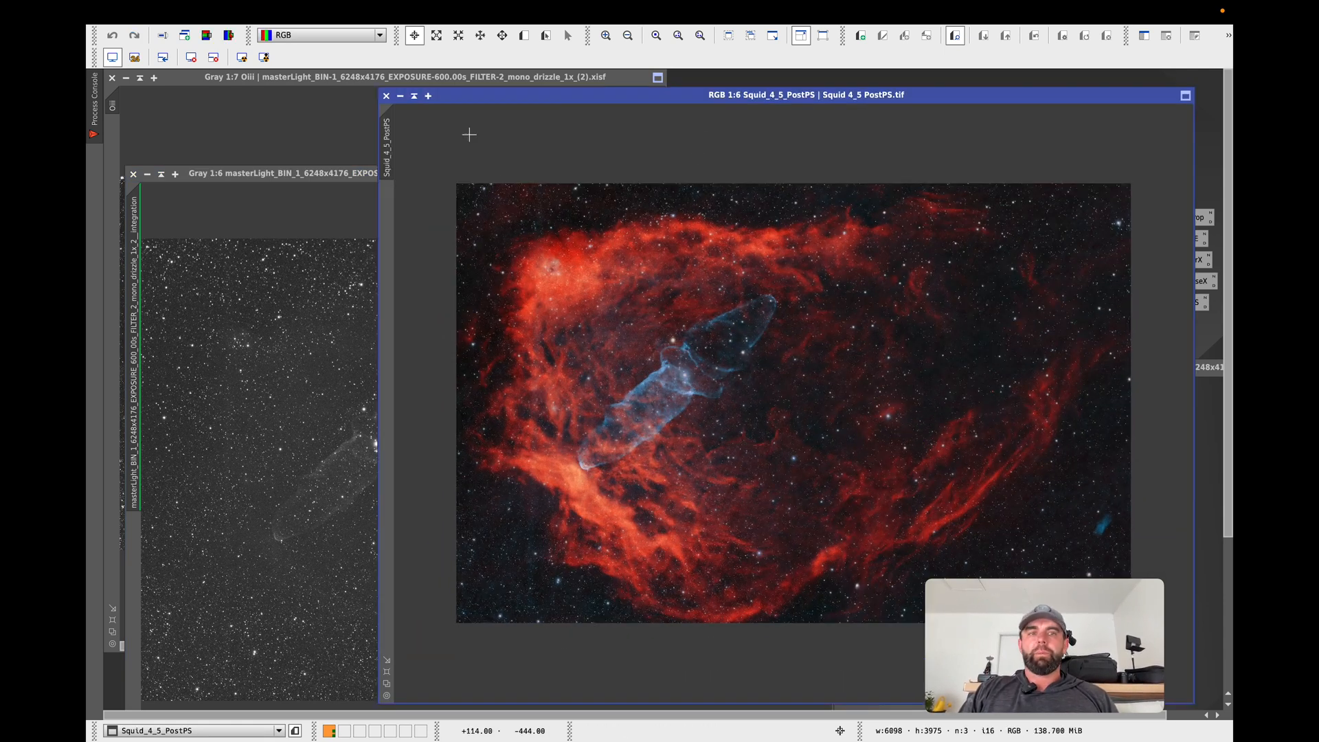
{"action": "left_click", "coordinate": [400, 96]}
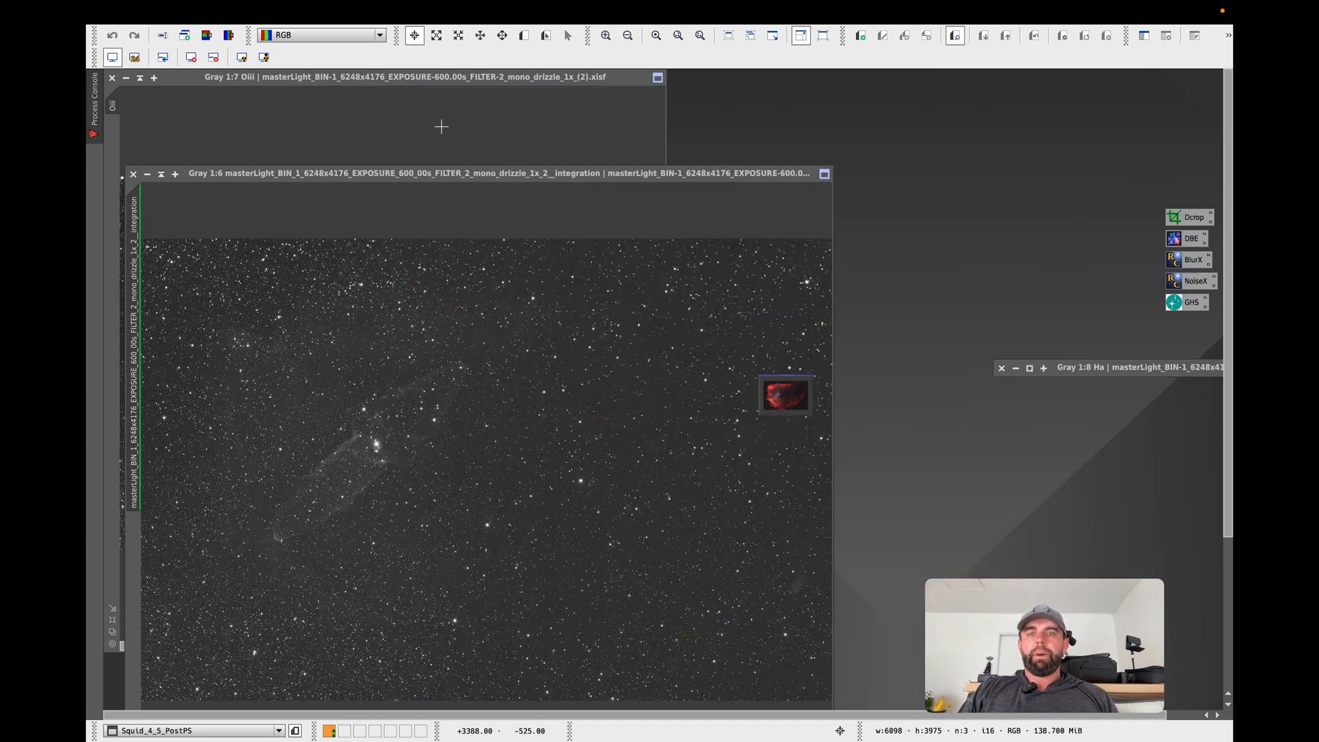
{"action": "left_click_drag", "start_coordinate": [824, 403], "coordinate": [1041, 231]}
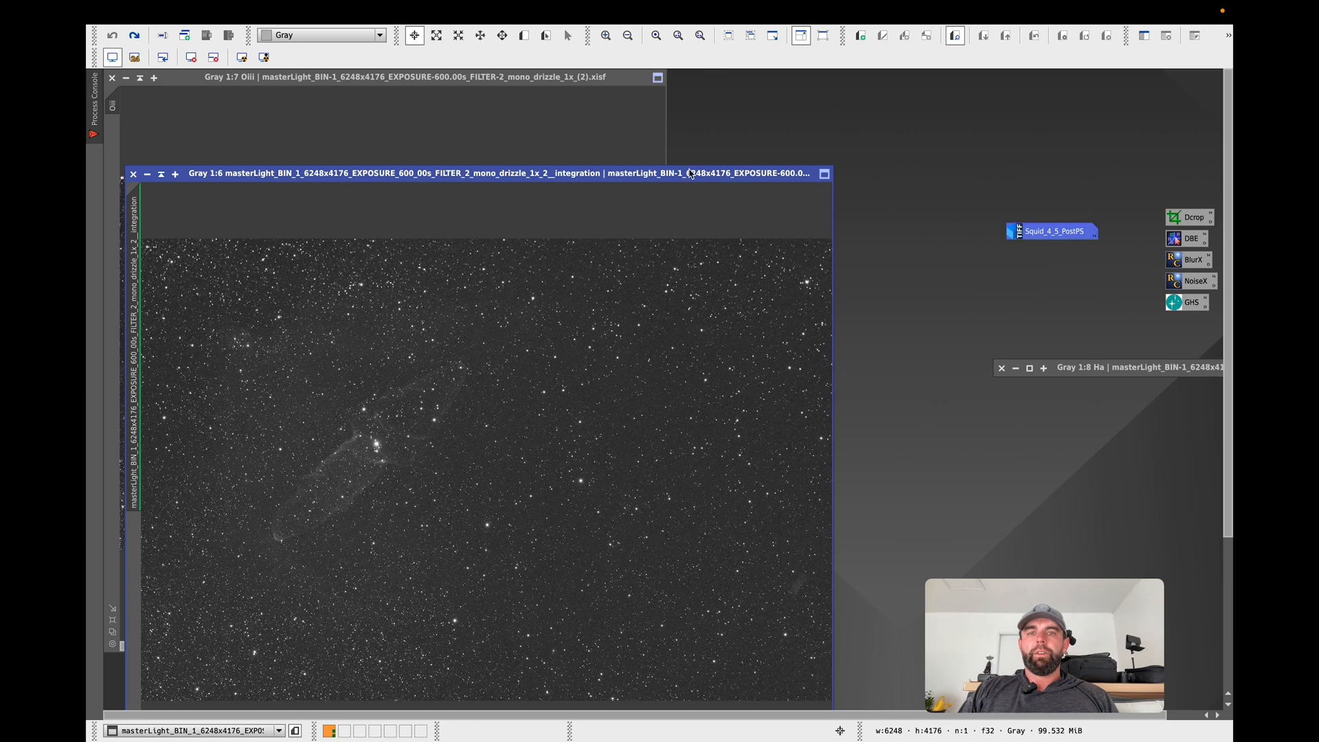
Shade the Oiii image window and move the masterLight integration image into the cleared corner of the workspace.
{"action": "left_click_drag", "start_coordinate": [692, 173], "coordinate": [1004, 65]}
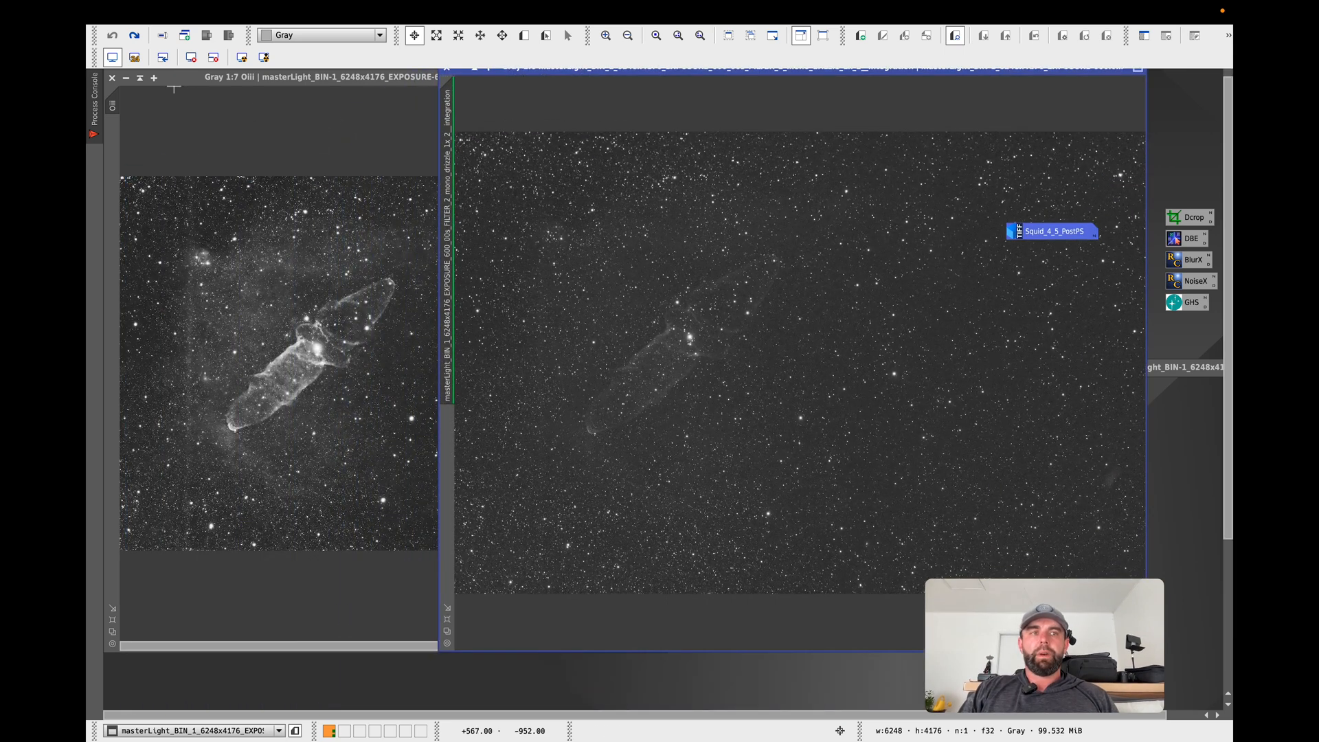
{"action": "left_click", "coordinate": [141, 77]}
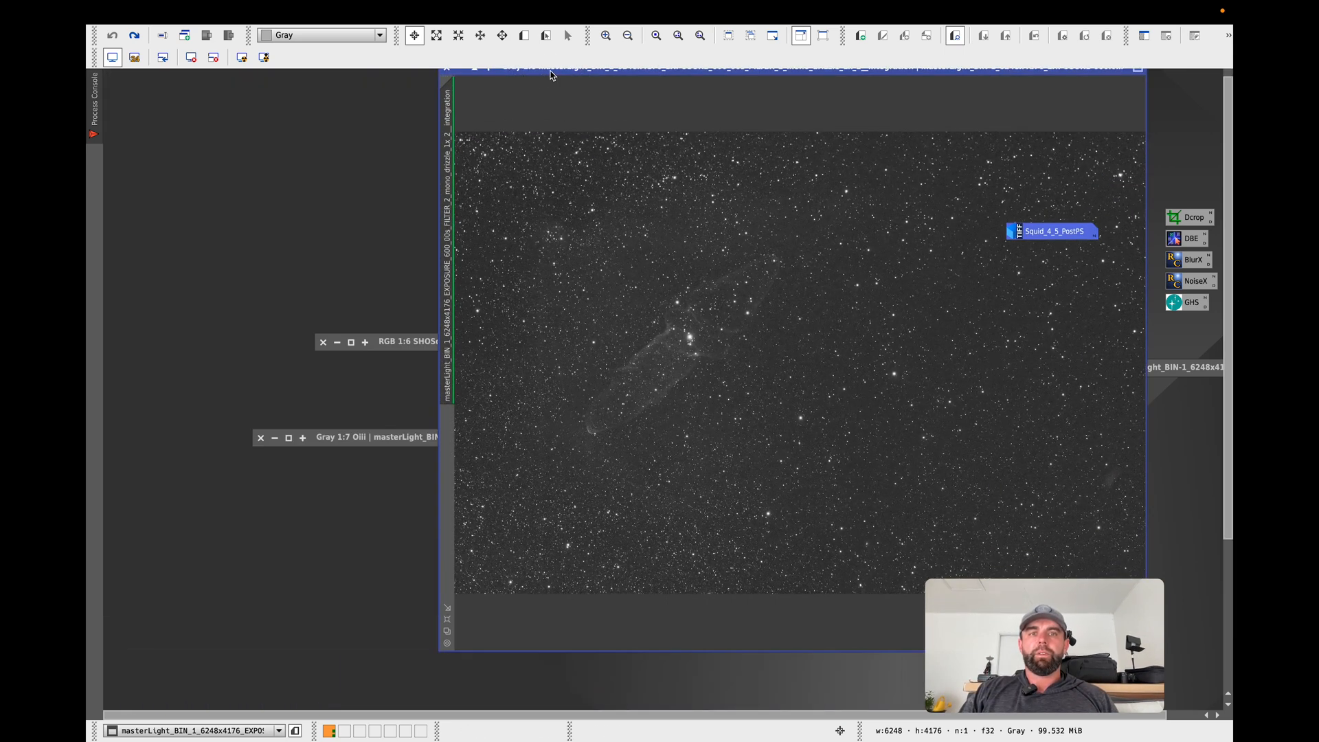
{"action": "mouse_move", "coordinate": [553, 76]}
{"action": "left_mouse_down"}
{"action": "mouse_move", "coordinate": [309, 94]}
{"action": "mouse_move", "coordinate": [200, 82]}
{"action": "left_mouse_up"}
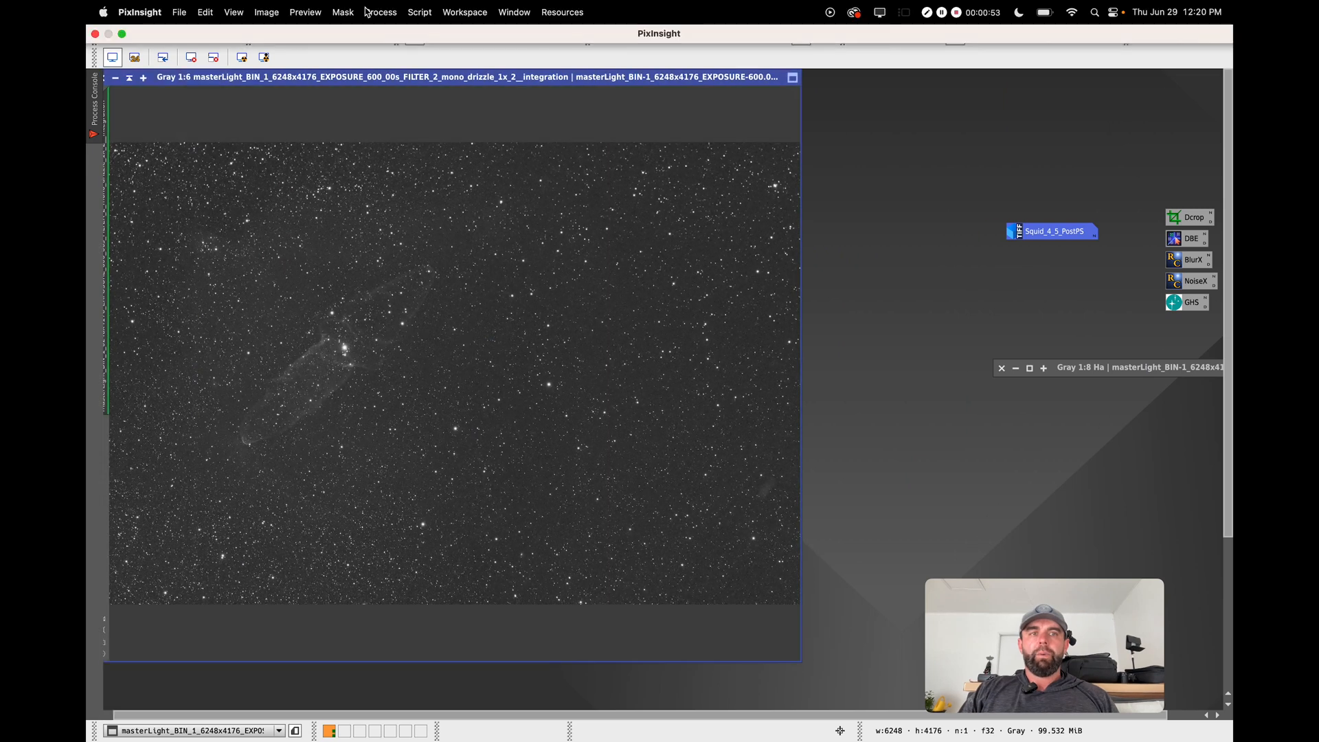
Open the GeneralizedHyperbolicStretch process.
{"action": "left_click", "coordinate": [369, 12]}
{"action": "left_click", "coordinate": [377, 12]}
{"action": "left_click", "coordinate": [384, 10]}
{"action": "mouse_move", "coordinate": [389, 35]}
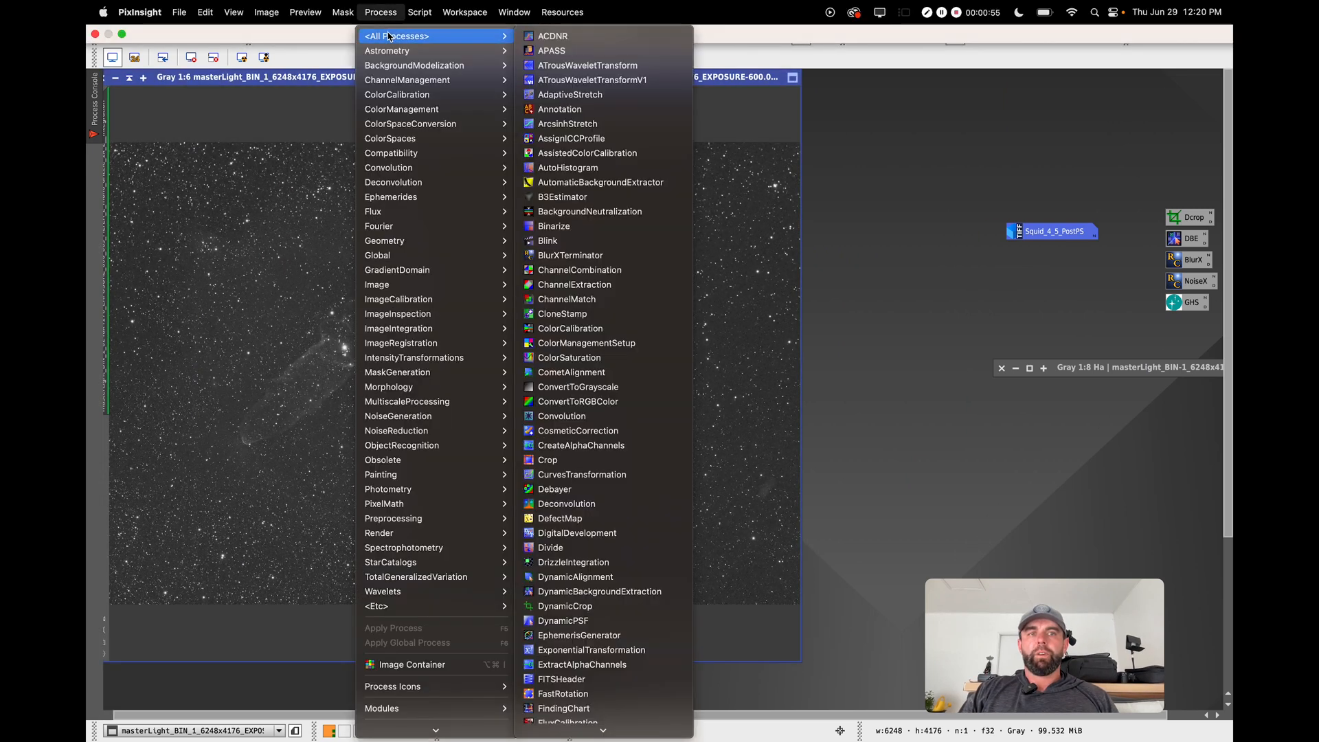
{"action": "scroll", "coordinate": [602, 653], "scroll_direction": "down", "scroll_amount": 1}
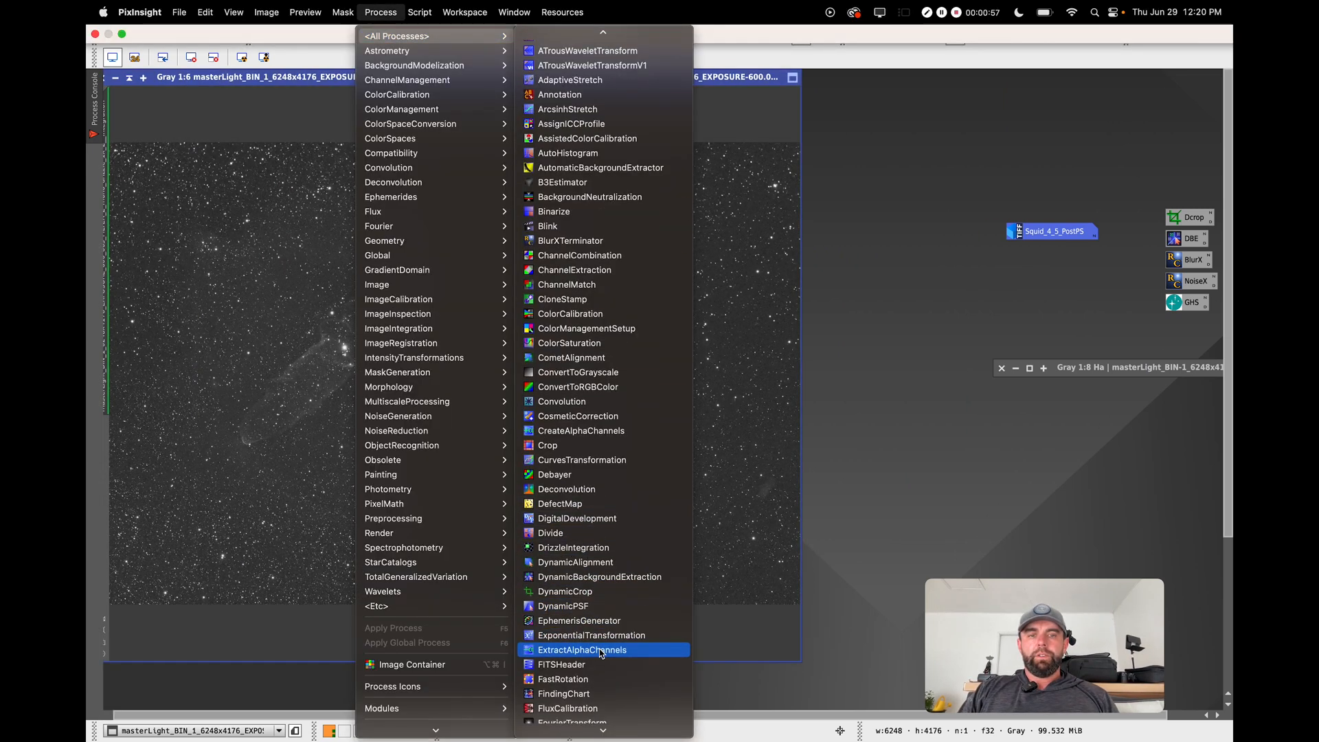
{"action": "scroll", "coordinate": [602, 653], "scroll_direction": "down", "scroll_amount": 7}
{"action": "left_click", "coordinate": [602, 662]}
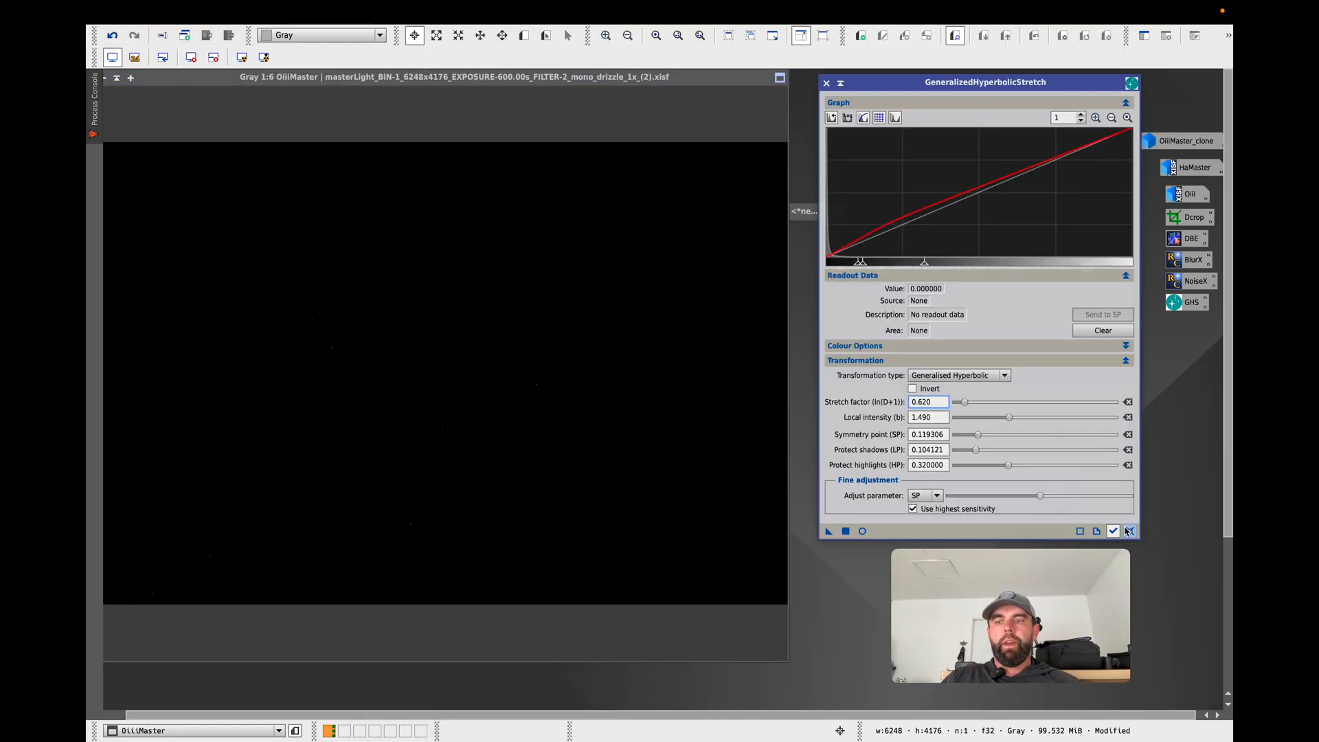
Reset the GeneralizedHyperbolicStretch parameters and start its real-time preview on OiiiMaster with the screen stretch off.
{"action": "left_click", "coordinate": [1129, 531]}
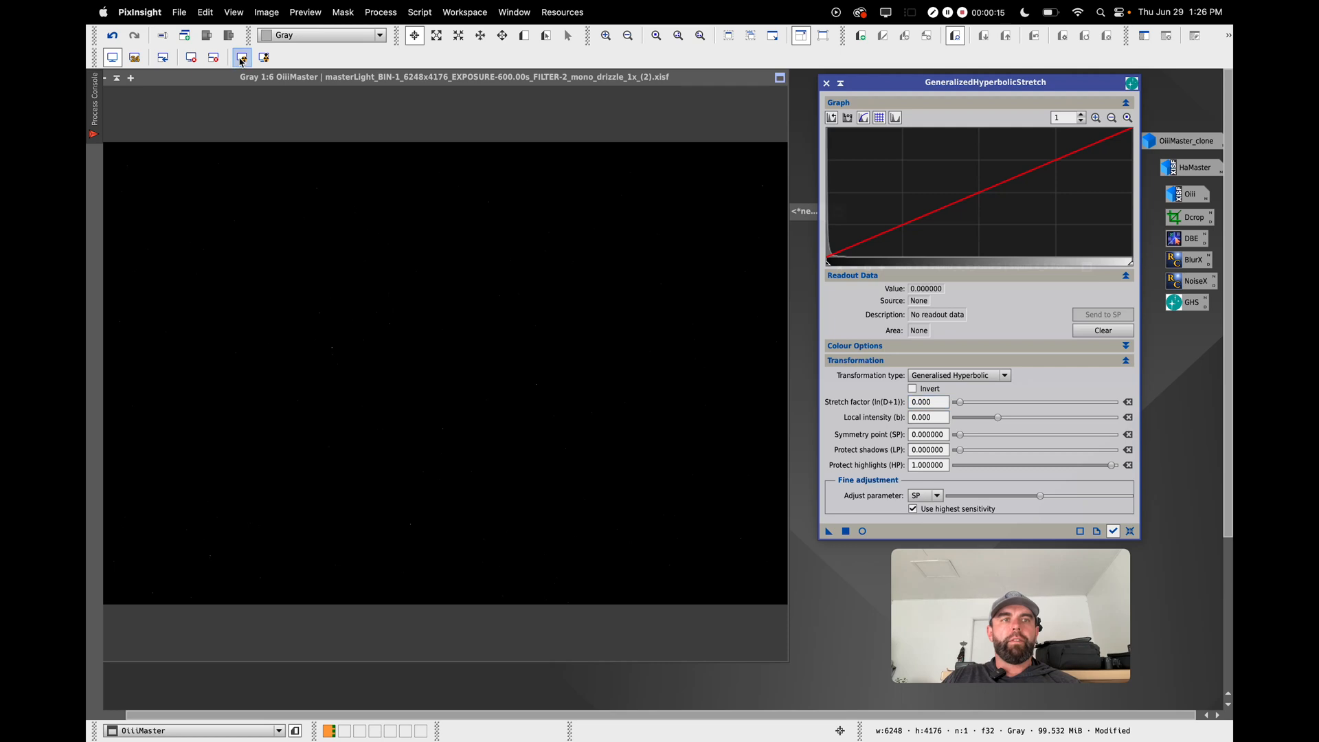
{"action": "left_click", "coordinate": [218, 59]}
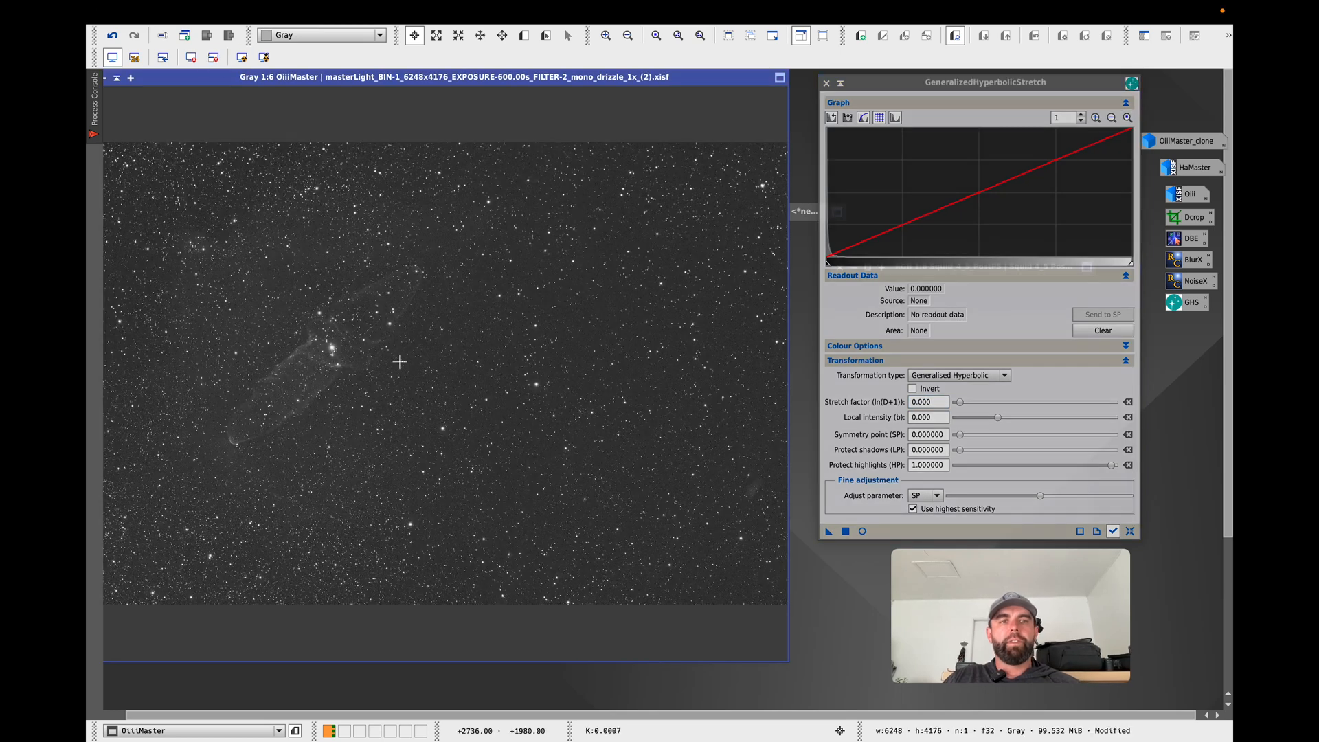
{"action": "left_click", "coordinate": [213, 58]}
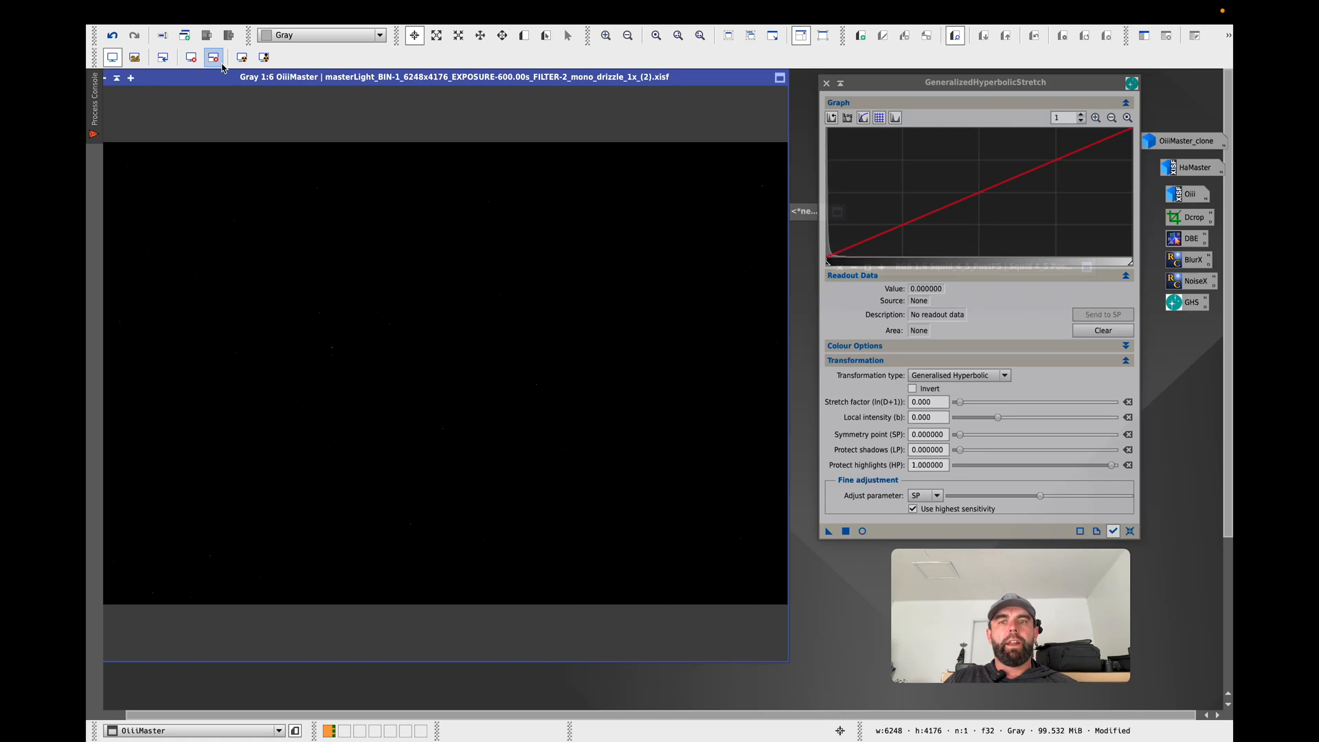
{"action": "left_click", "coordinate": [863, 531]}
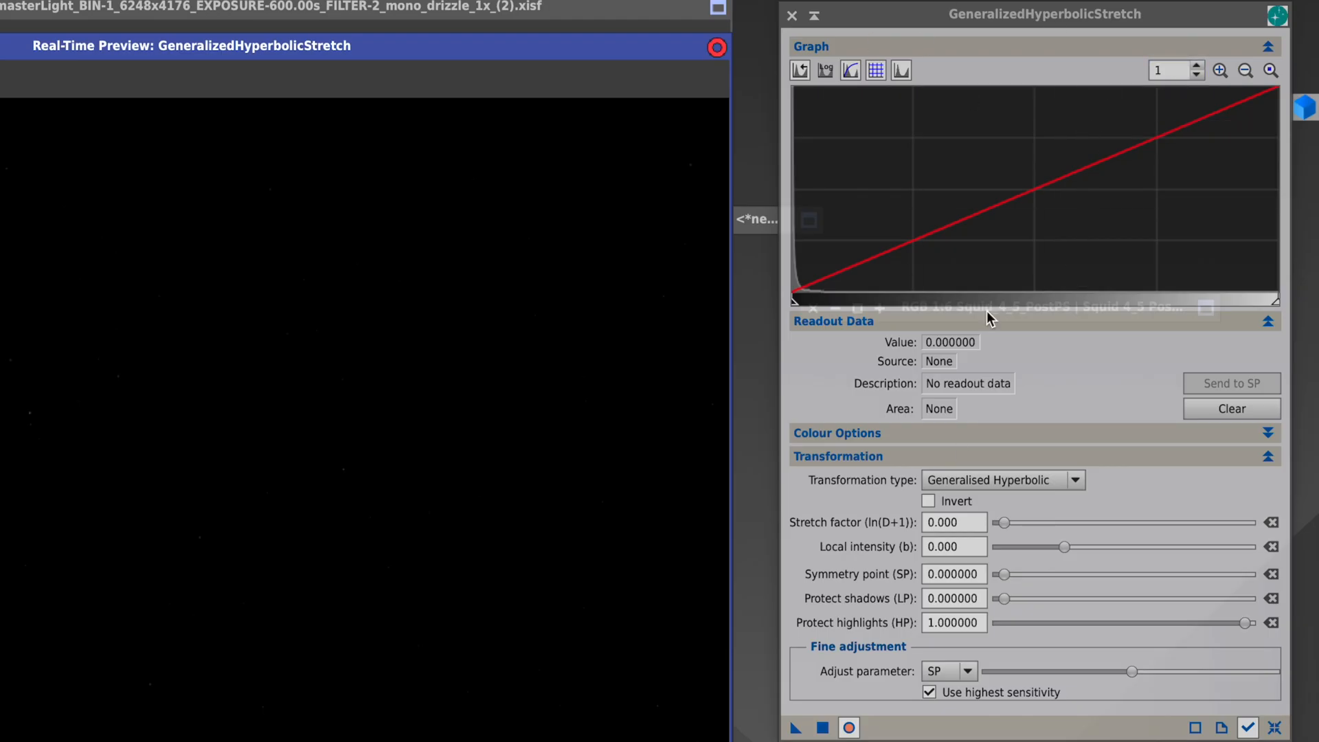
Zoom the histogram to 250 and set the symmetry point to 0.000502 from the left foot of the peak.
{"action": "left_click", "coordinate": [1168, 70]}
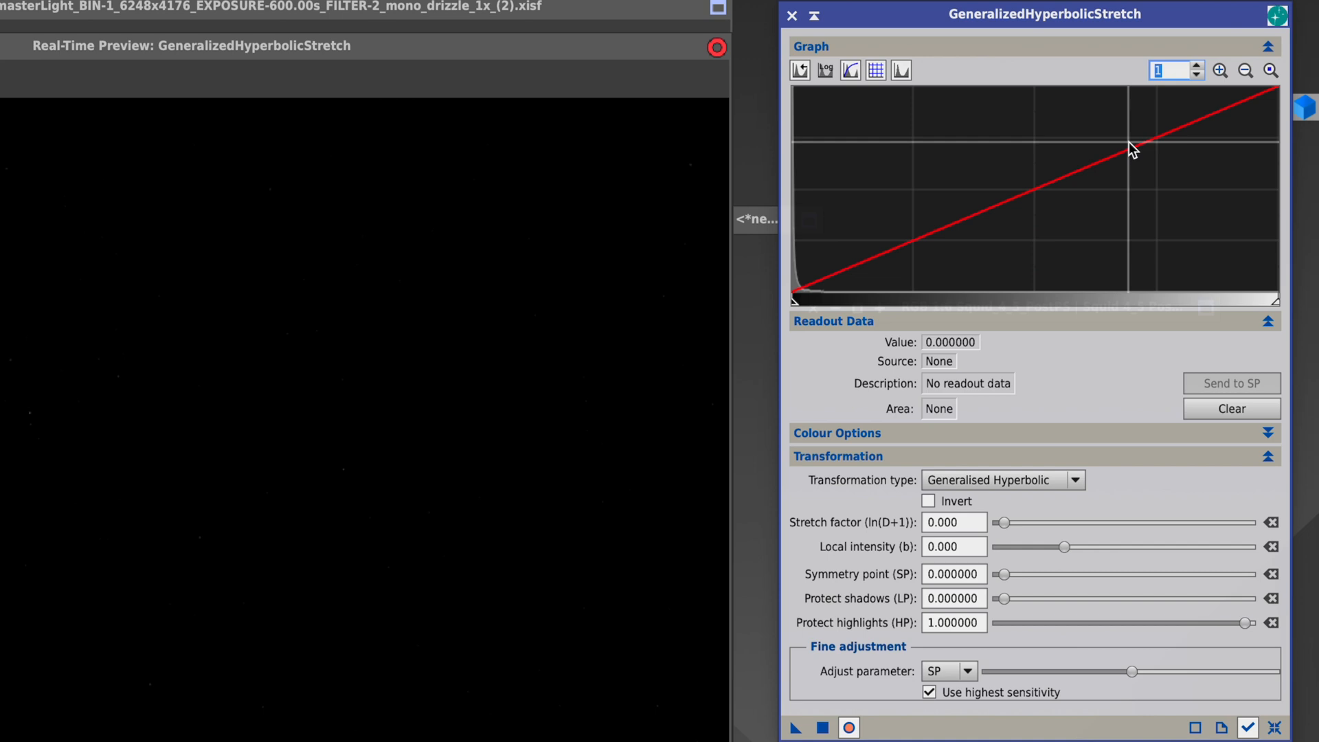
{"action": "type", "text": "250"}
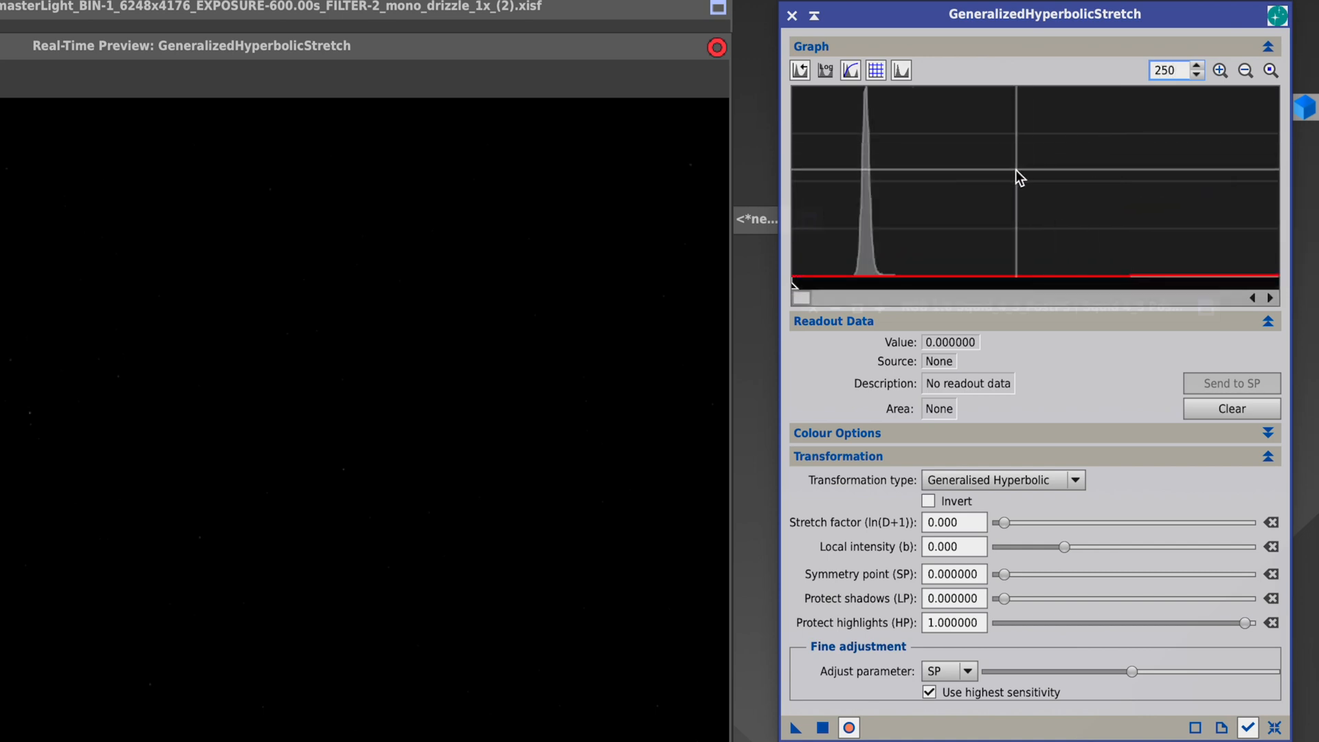
{"action": "mouse_move", "coordinate": [865, 218]}
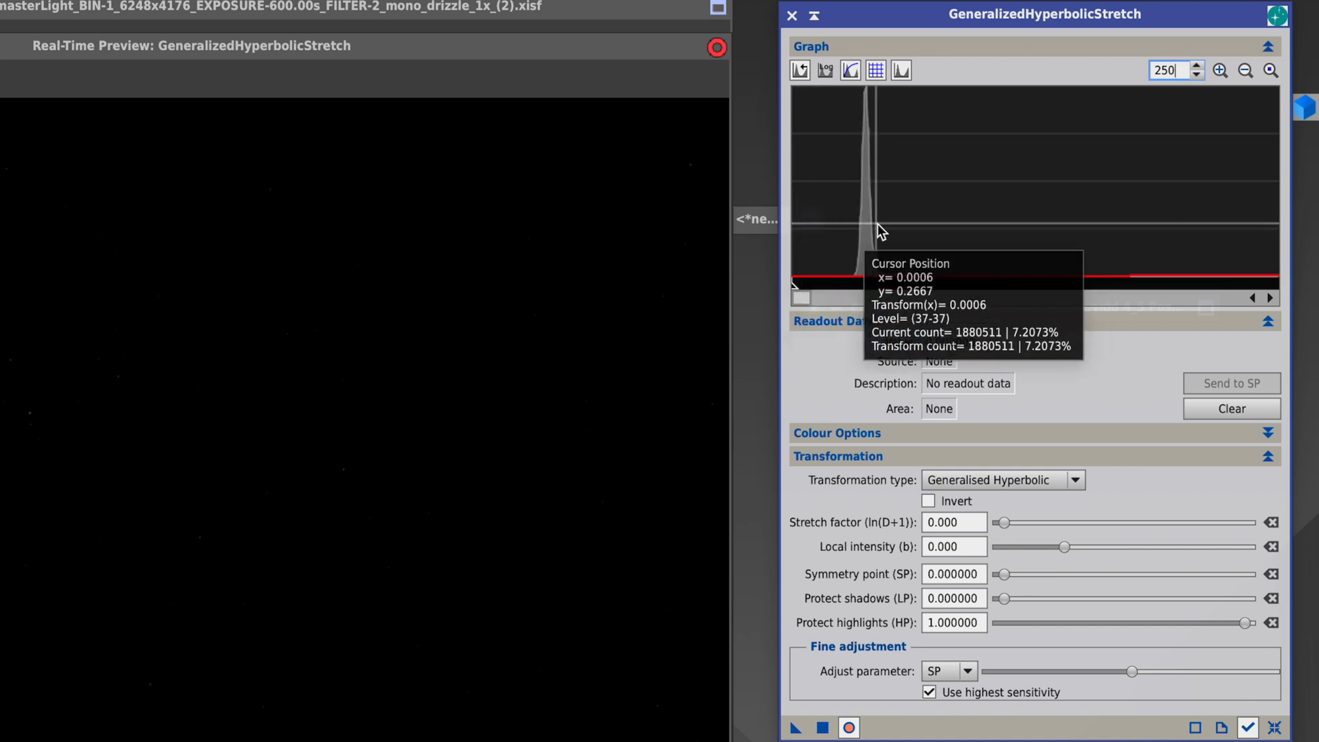
{"action": "left_click", "coordinate": [857, 281]}
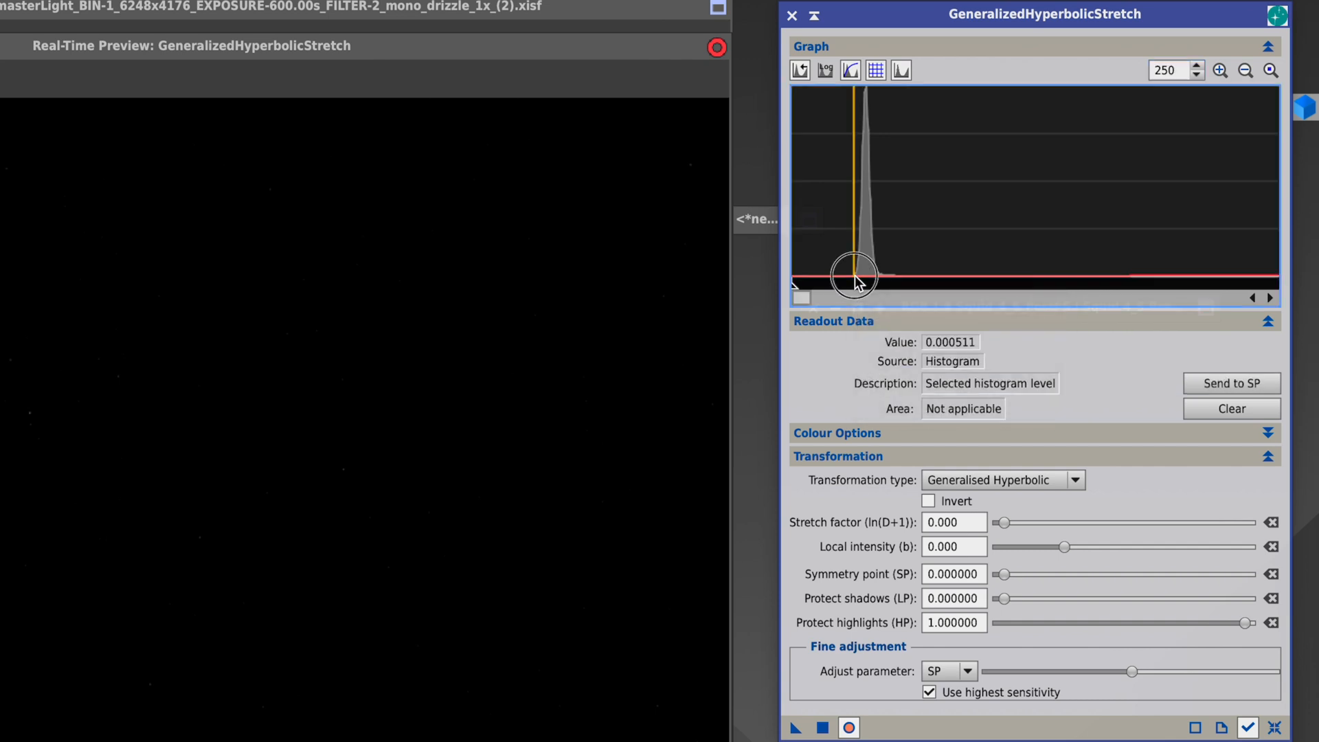
{"action": "left_click", "coordinate": [854, 282]}
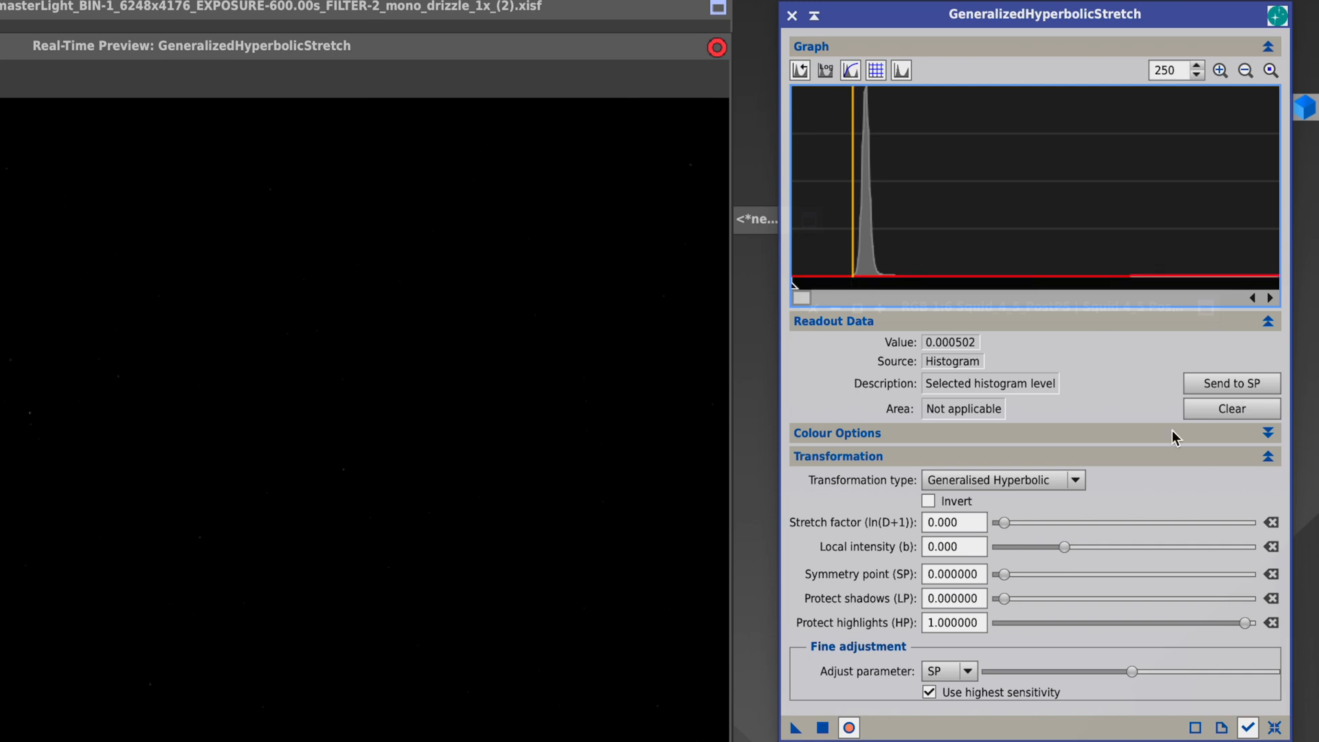
{"action": "left_click", "coordinate": [1206, 385]}
Resample the histogram just left of the peak and set the symmetry point to 0.000494.
{"action": "left_click_drag", "start_coordinate": [852, 285], "coordinate": [851, 285]}
{"action": "left_click", "coordinate": [1247, 382]}
{"action": "left_click_drag", "start_coordinate": [826, 215], "coordinate": [851, 229]}
{"action": "left_click", "coordinate": [1233, 383]}
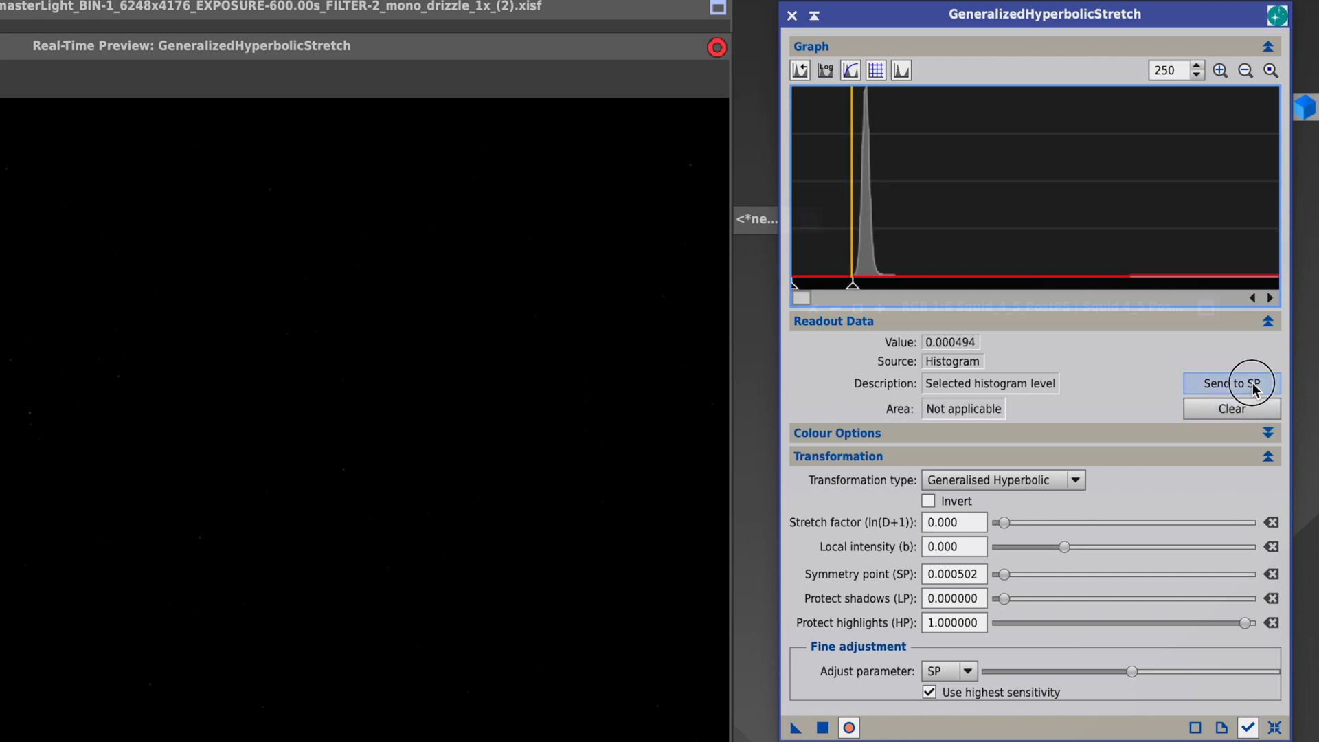
{"action": "left_click_drag", "start_coordinate": [1001, 578], "coordinate": [971, 571]}
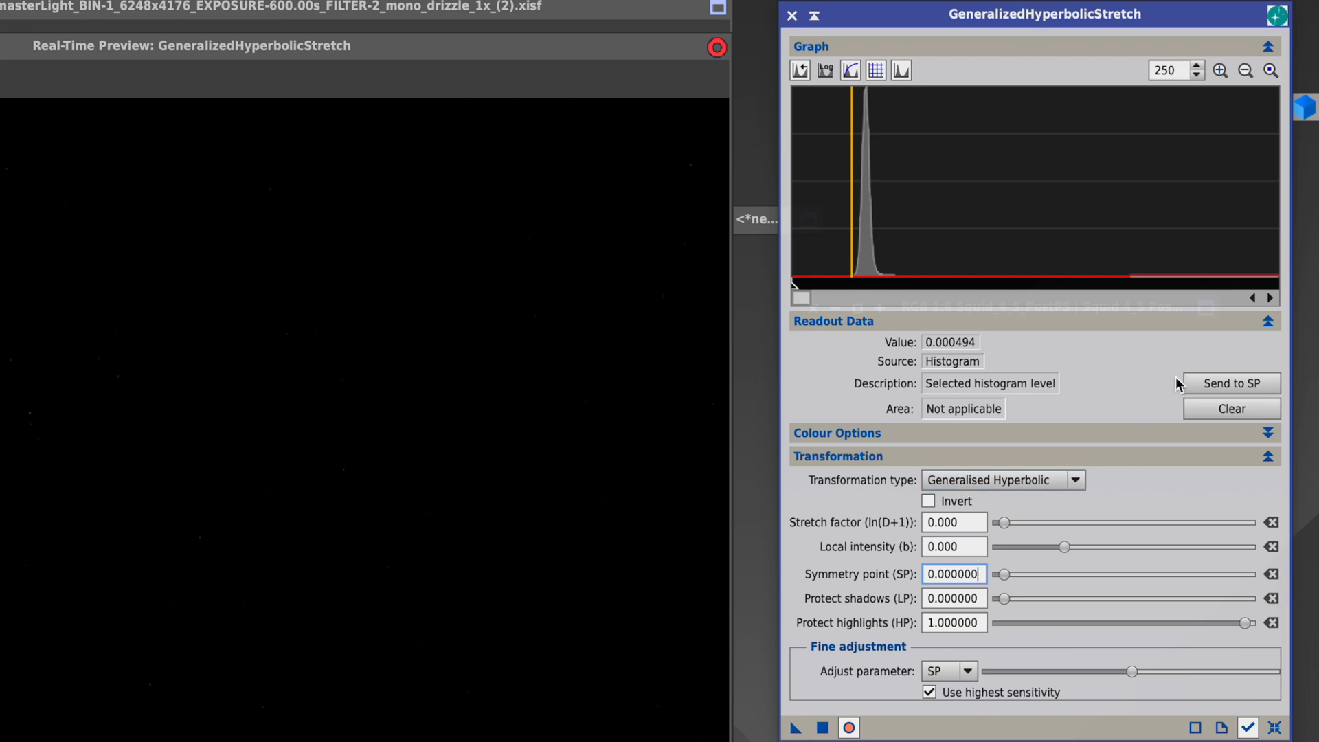
{"action": "left_click", "coordinate": [1202, 382]}
Set the stretch factor to 8.150 and local intensity to 7.810, and shift the symmetry point to 0.000537.
{"action": "left_click_drag", "start_coordinate": [1011, 527], "coordinate": [1165, 550]}
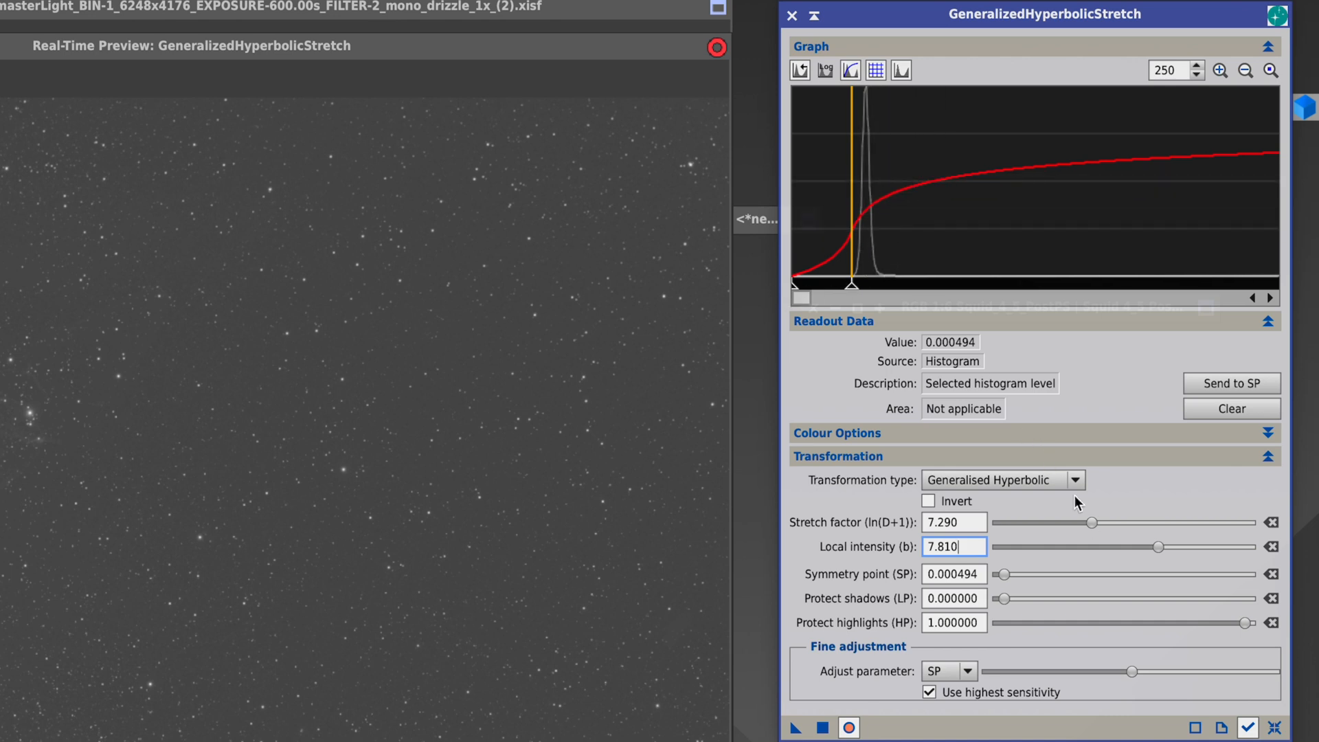
{"action": "left_click_drag", "start_coordinate": [1094, 524], "coordinate": [1103, 525]}
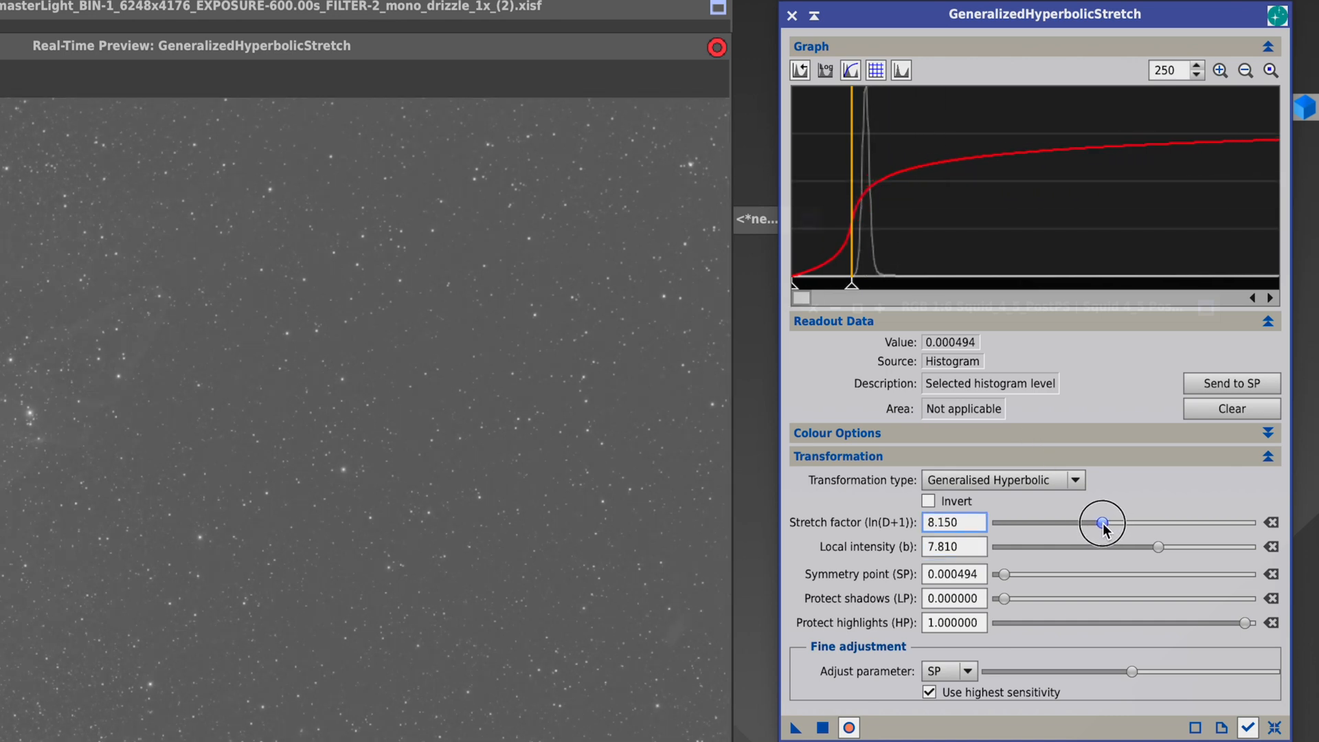
{"action": "left_click", "coordinate": [854, 278]}
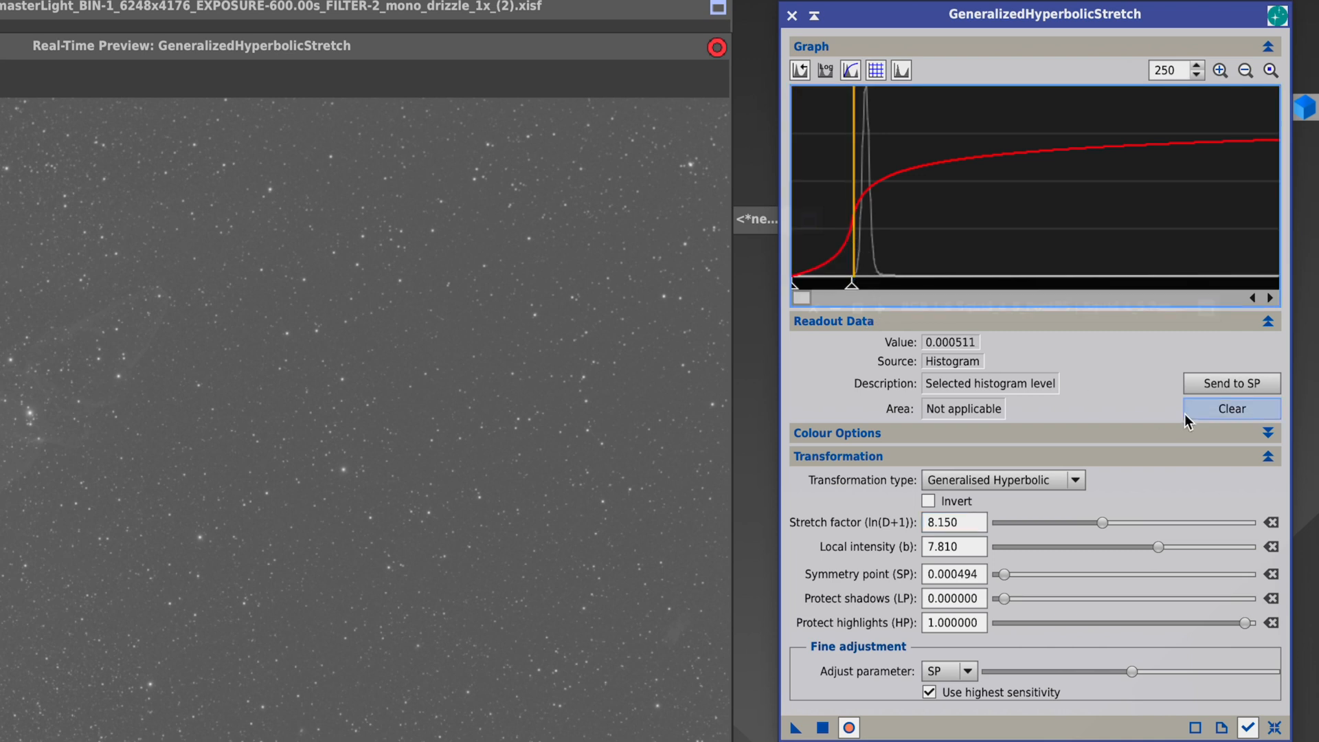
{"action": "left_click", "coordinate": [1204, 386]}
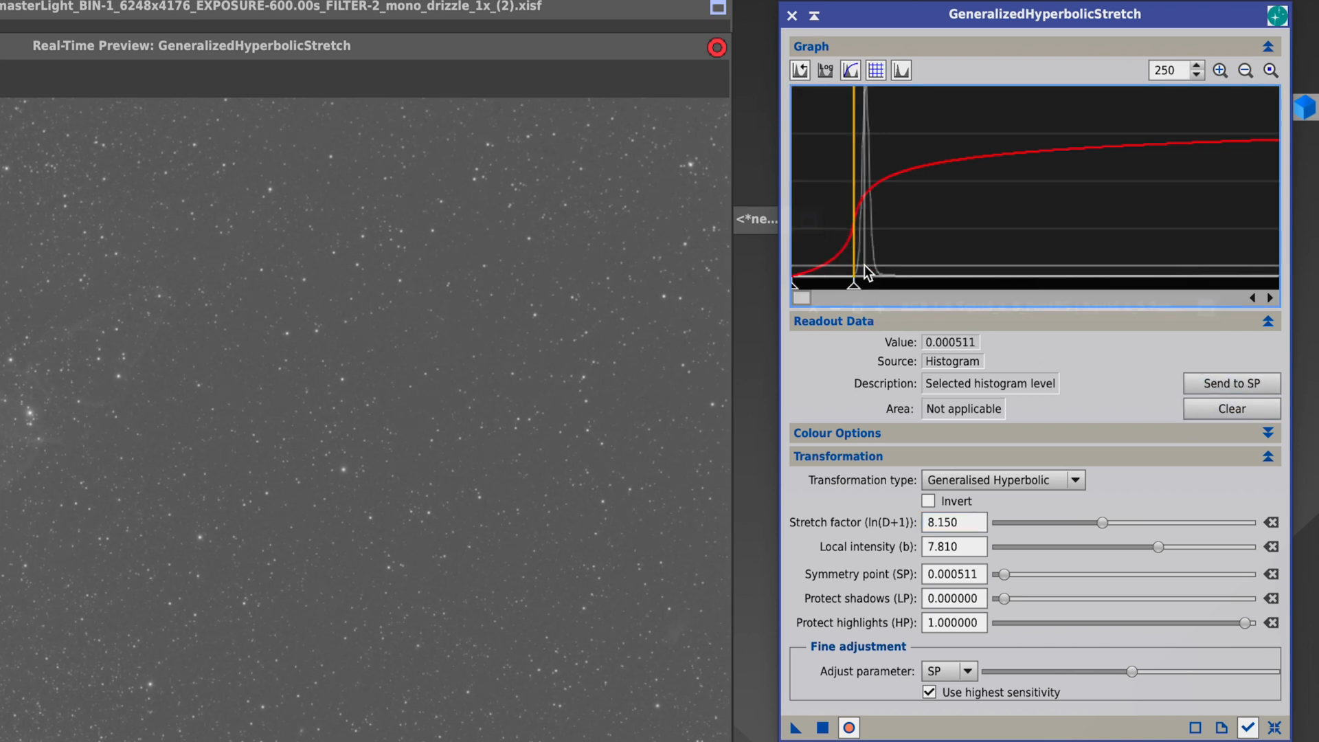
{"action": "left_click", "coordinate": [857, 285]}
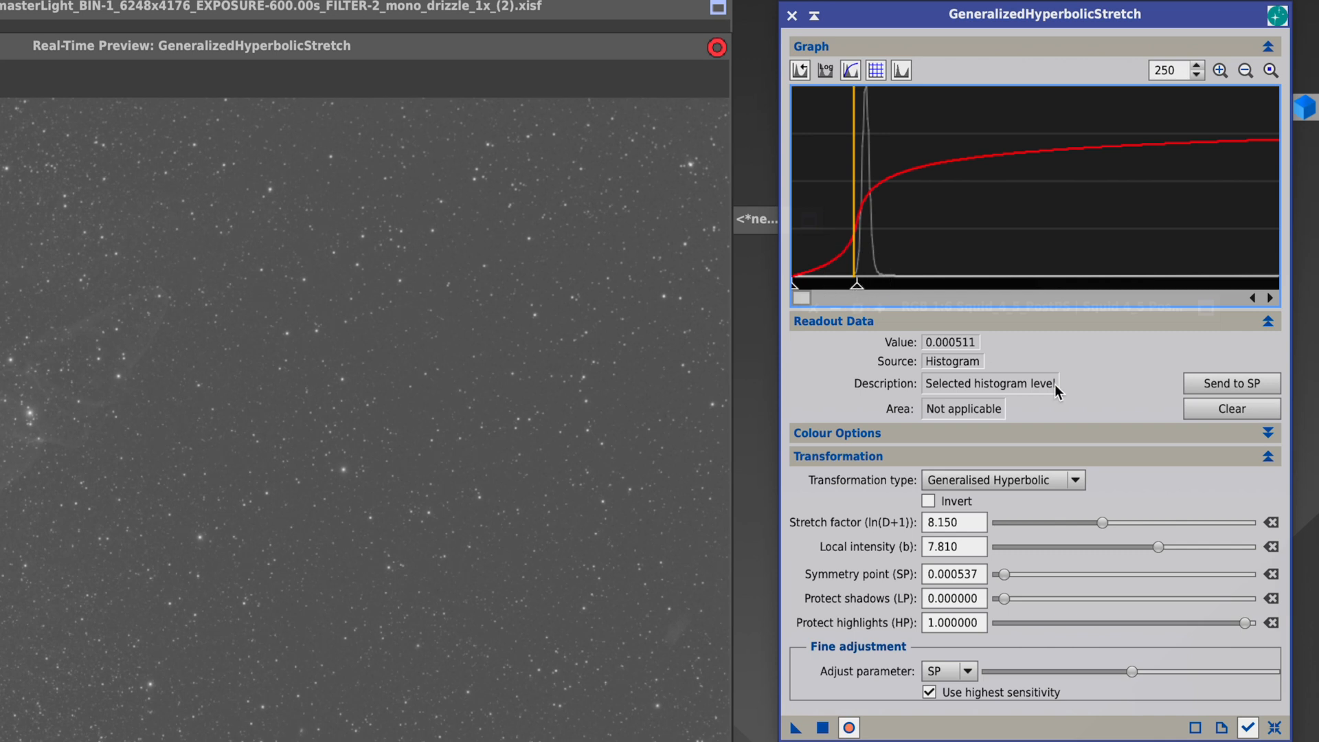
Set the stretch factor to 8.590 and local intensity to 7.630, apply the stretch to OiiiMaster, and reset the parameters.
{"action": "left_click_drag", "start_coordinate": [1103, 523], "coordinate": [1153, 549]}
{"action": "left_click", "coordinate": [824, 728]}
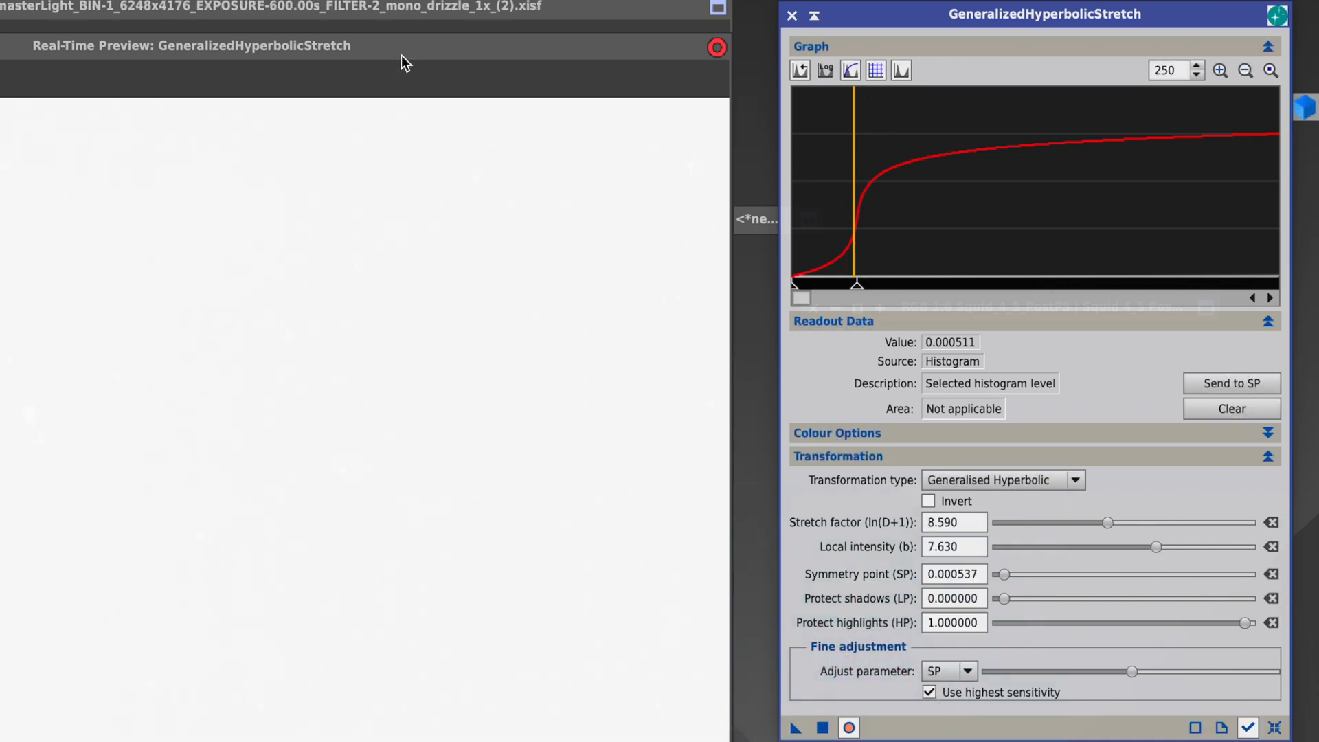
{"action": "left_click", "coordinate": [1275, 727]}
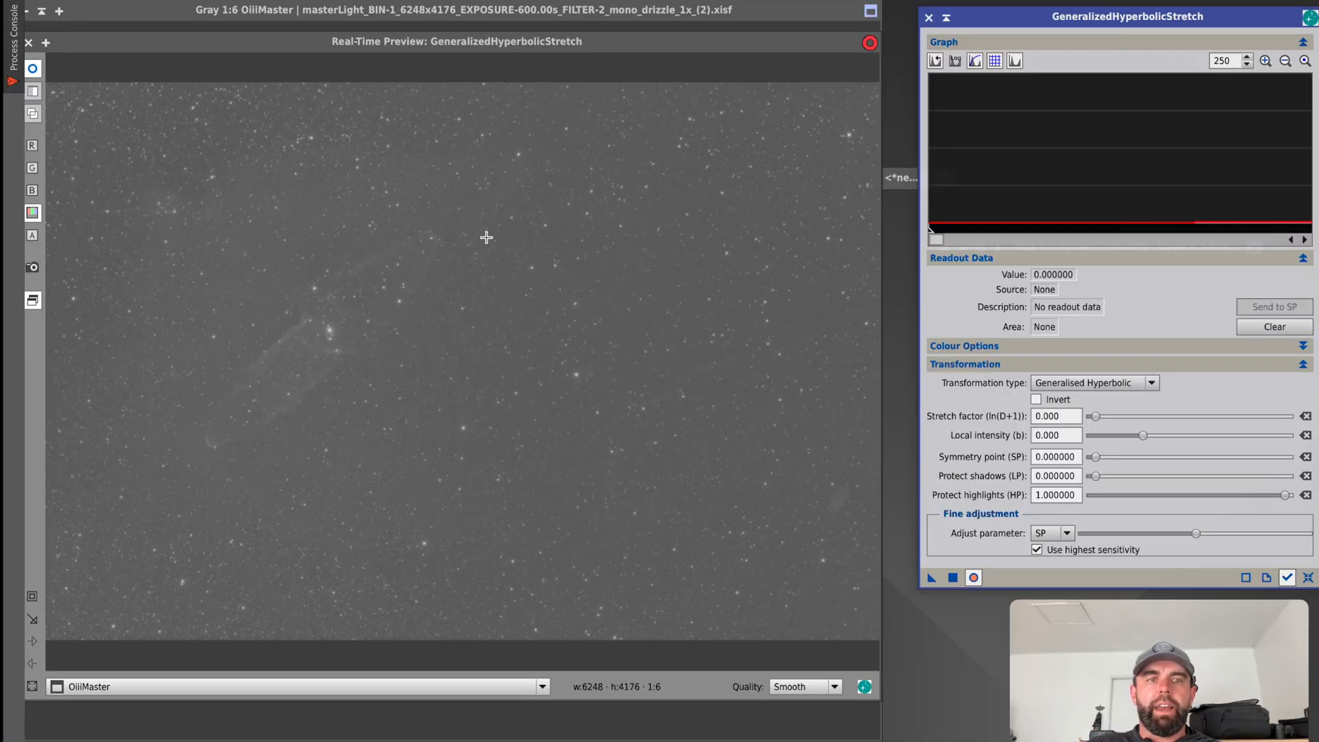
Return the histogram zoom to 1 and set the symmetry point to 0.484382 by sampling the faint nebulosity in the preview.
{"action": "left_click_drag", "start_coordinate": [1230, 62], "coordinate": [1209, 64]}
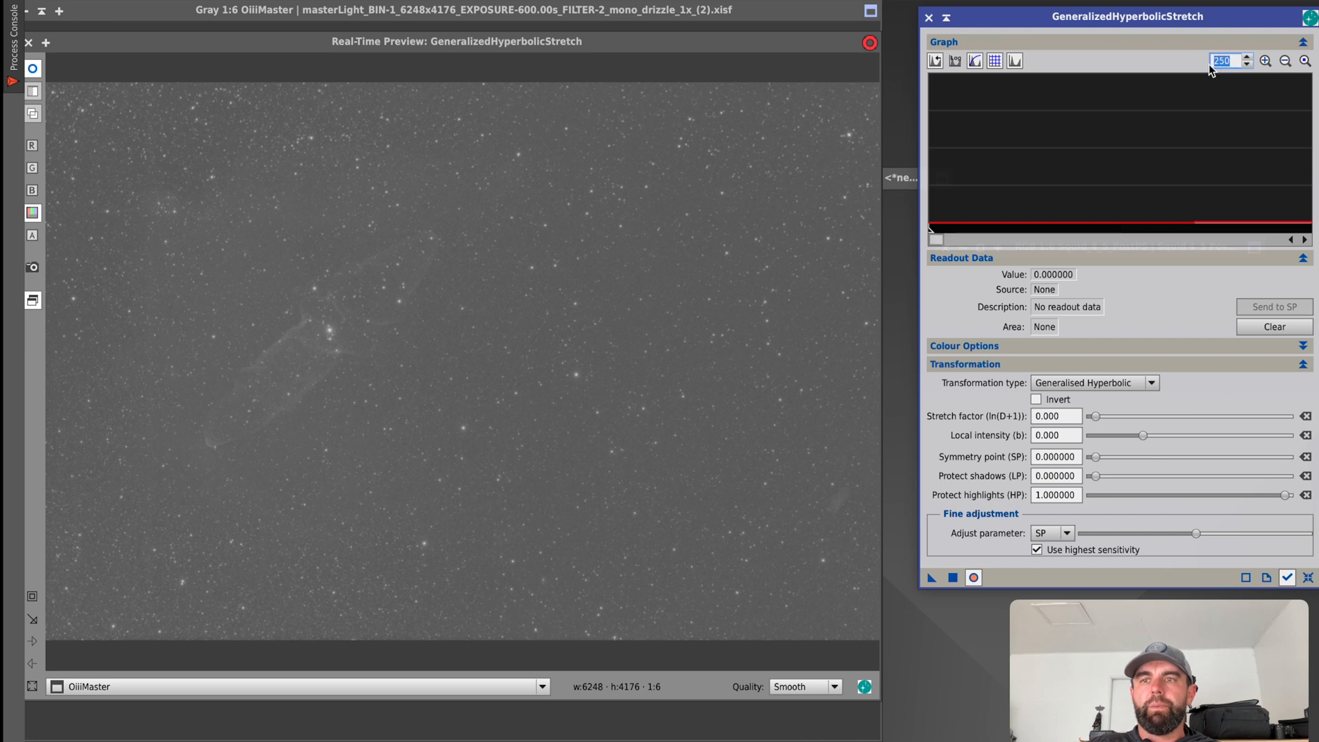
{"action": "type", "text": "1"}
{"action": "mouse_move", "coordinate": [1128, 129]}
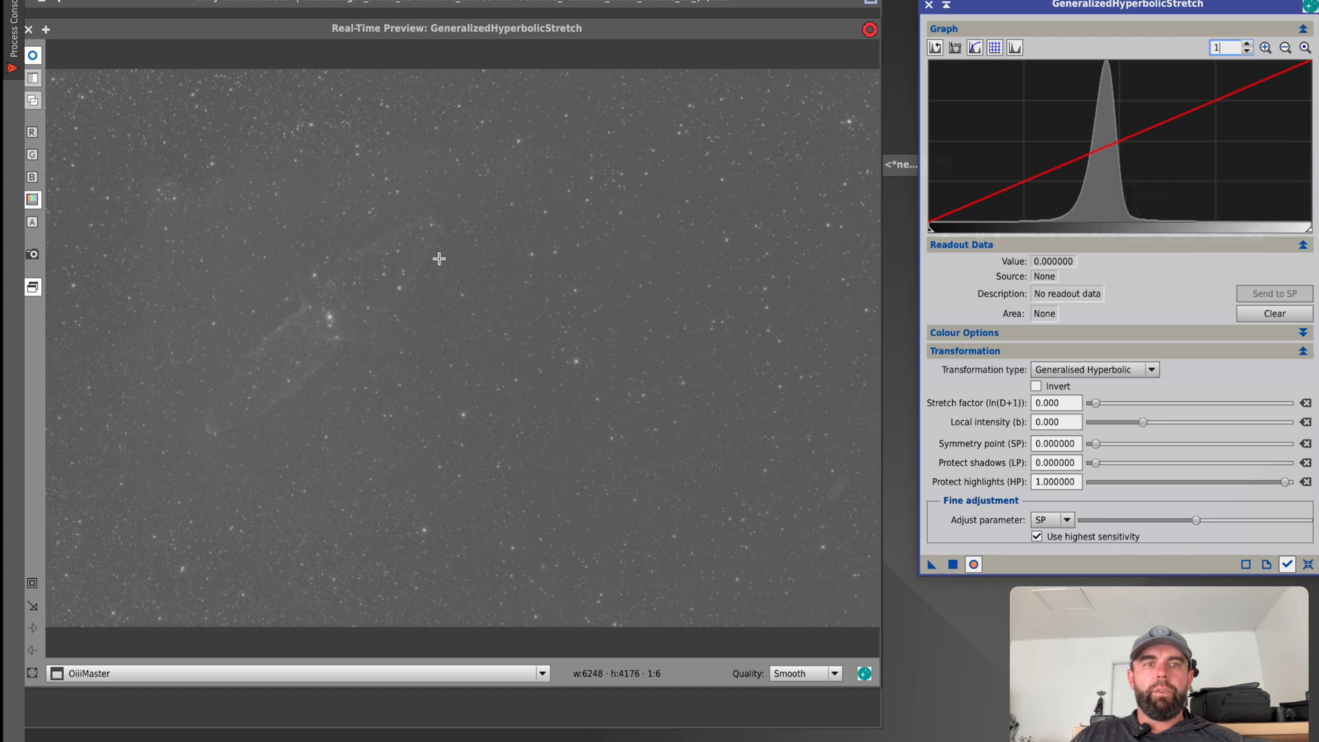
{"action": "left_click", "coordinate": [174, 192]}
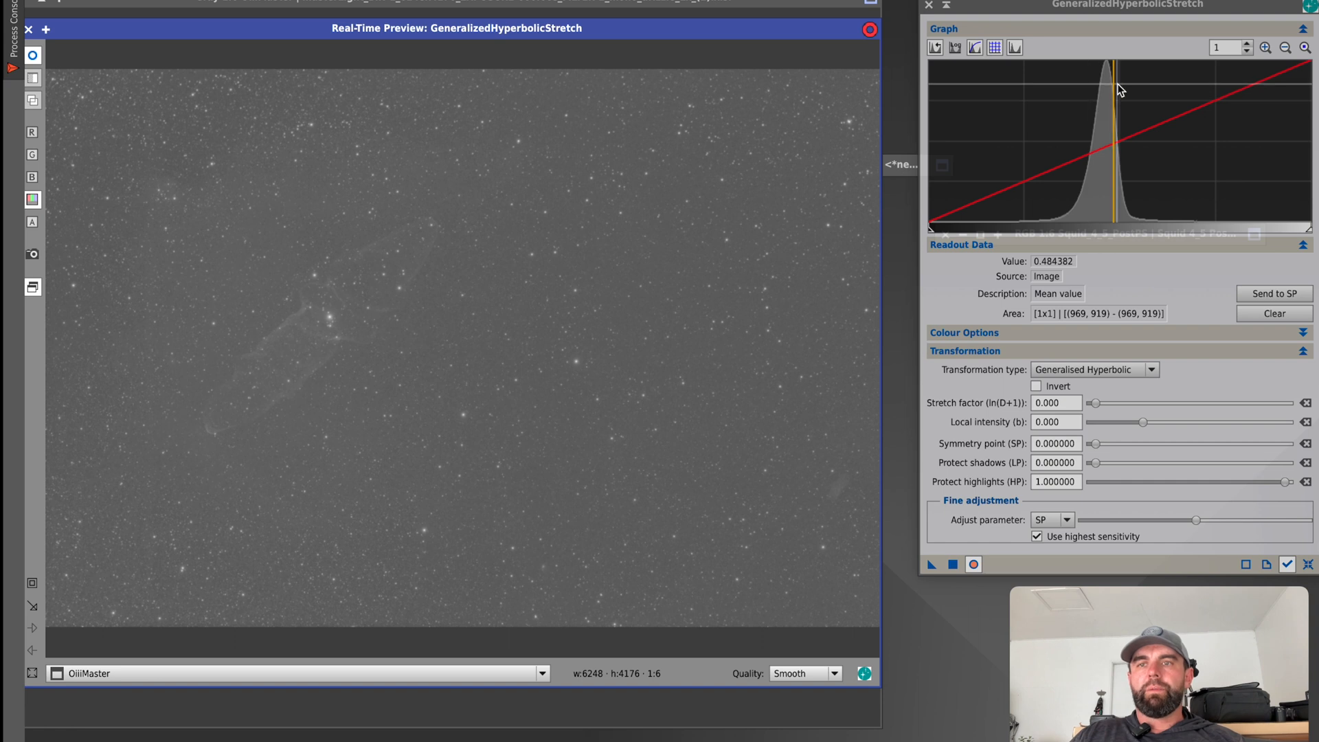
{"action": "left_click", "coordinate": [1267, 301]}
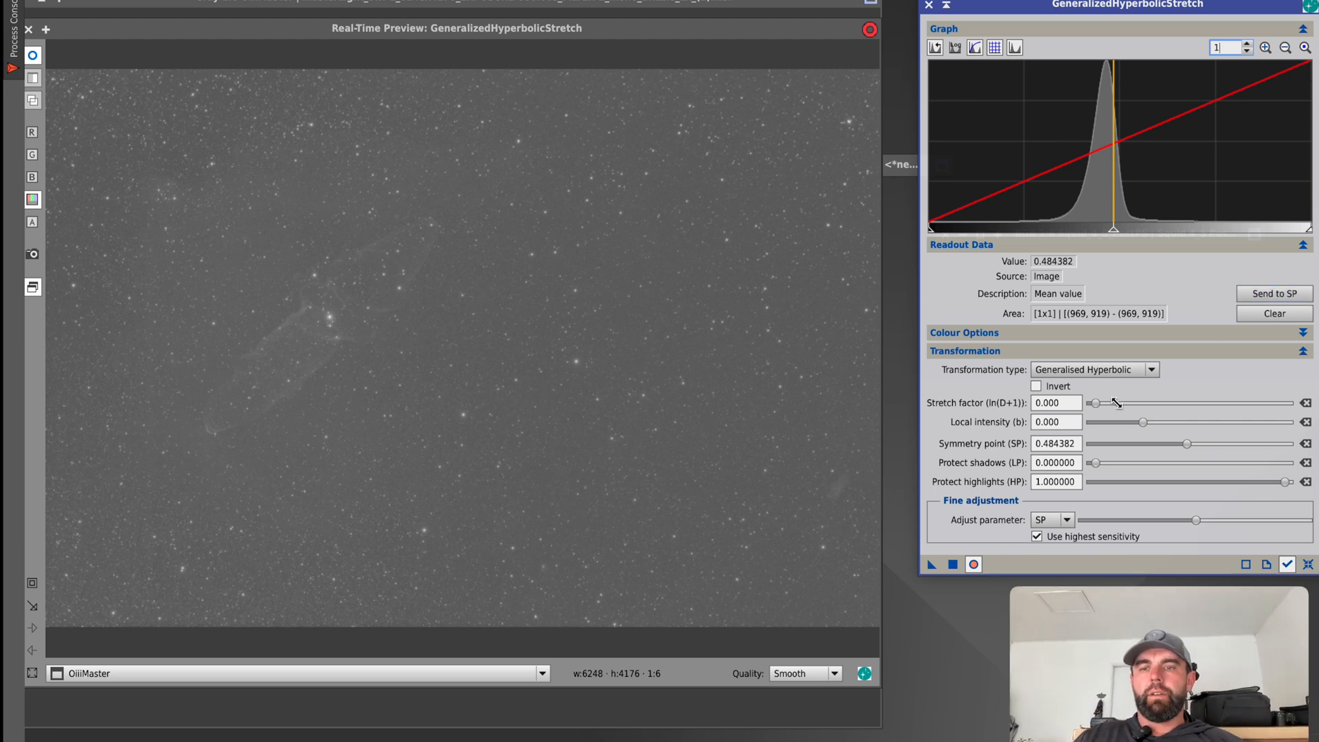
Set the stretch factor to 2.200 and local intensity to 1.410 for the second stretch, and turn off the real-time preview.
{"action": "left_click_drag", "start_coordinate": [1096, 407], "coordinate": [1120, 413]}
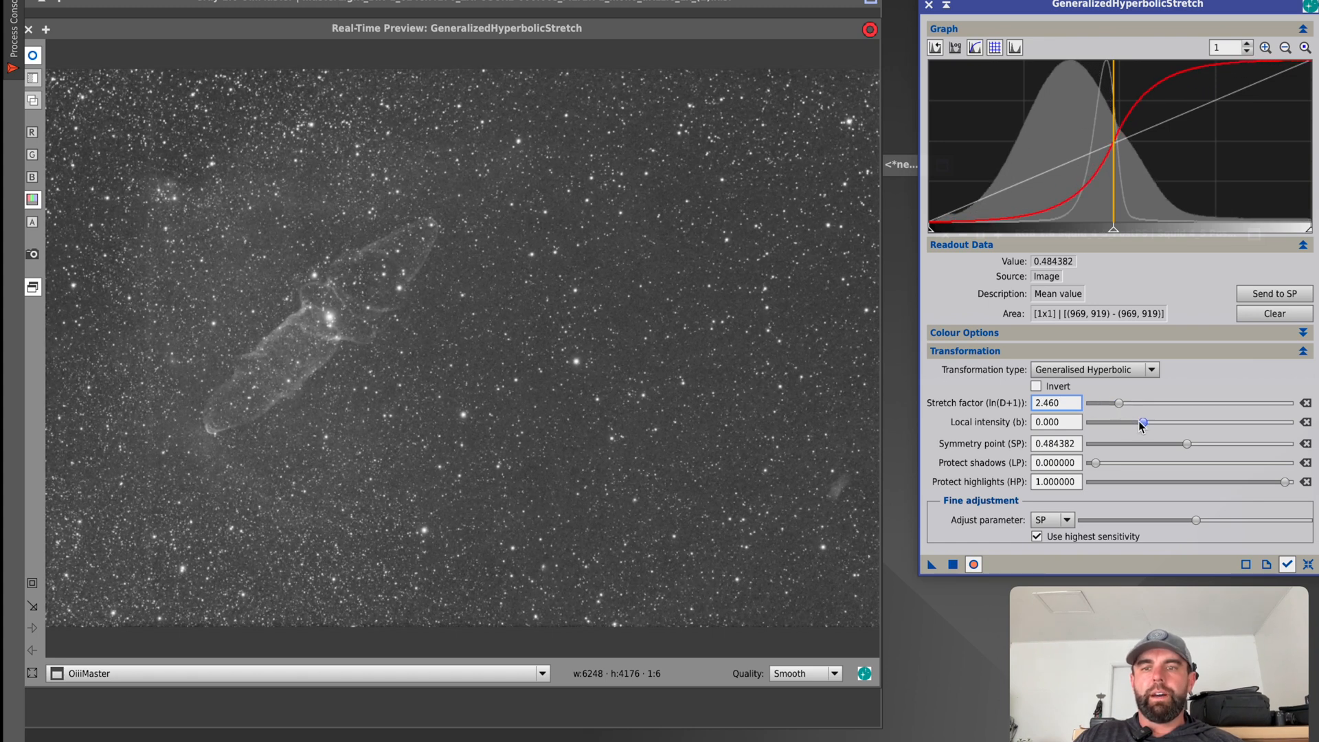
{"action": "mouse_move", "coordinate": [1143, 426]}
{"action": "left_mouse_down"}
{"action": "mouse_move", "coordinate": [1160, 425]}
{"action": "mouse_move", "coordinate": [1120, 409]}
{"action": "mouse_move", "coordinate": [1160, 424]}
{"action": "mouse_move", "coordinate": [1118, 405]}
{"action": "mouse_move", "coordinate": [1159, 428]}
{"action": "left_mouse_up"}
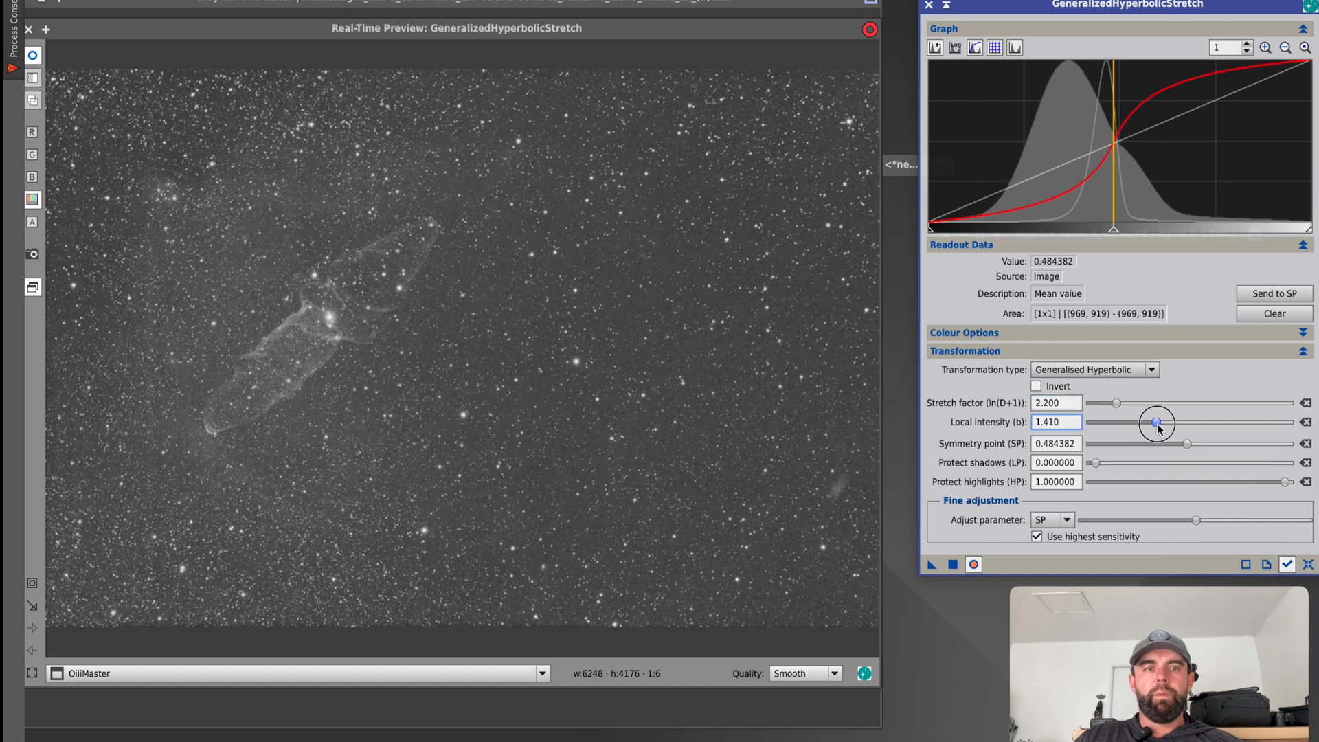
{"action": "left_click", "coordinate": [972, 564]}
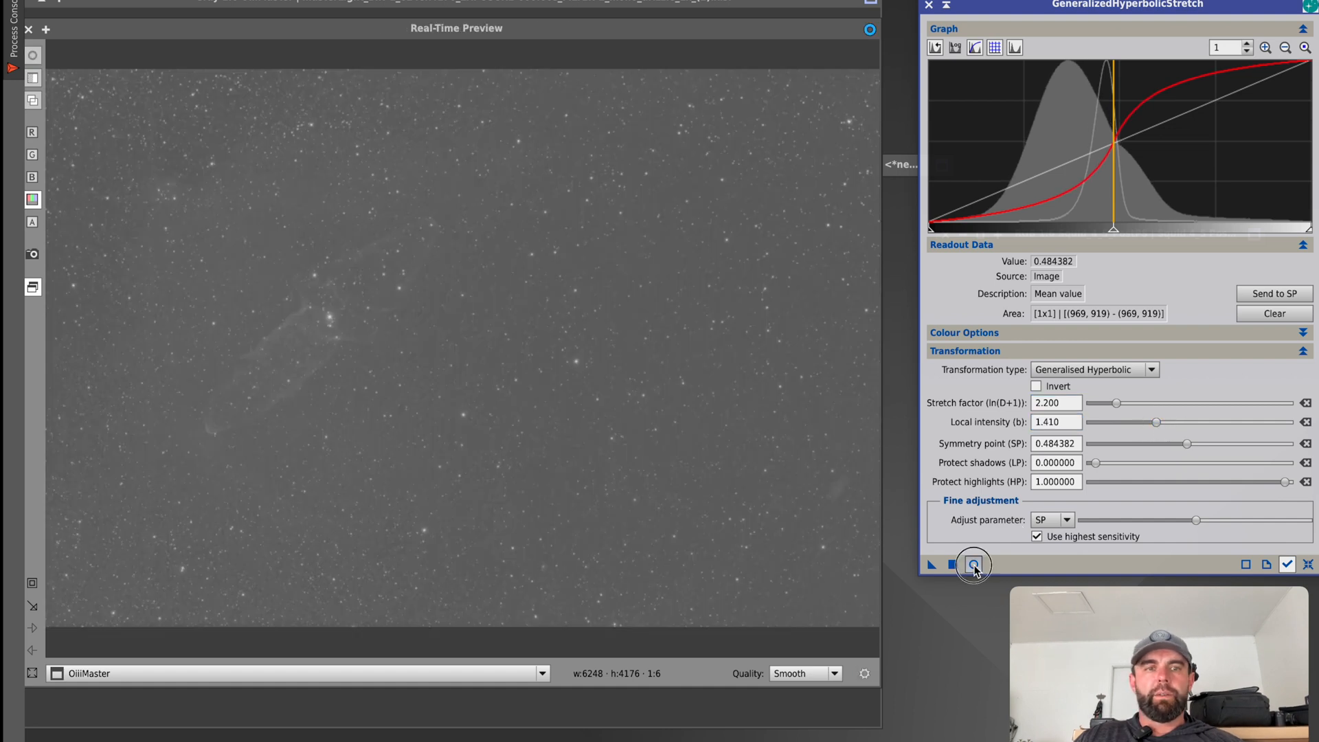
Compare the image with and without the real-time preview, apply the second stretch to OiiiMaster, and reset the parameters.
{"action": "left_click", "coordinate": [973, 565]}
{"action": "left_click", "coordinate": [974, 566]}
{"action": "left_click", "coordinate": [974, 564]}
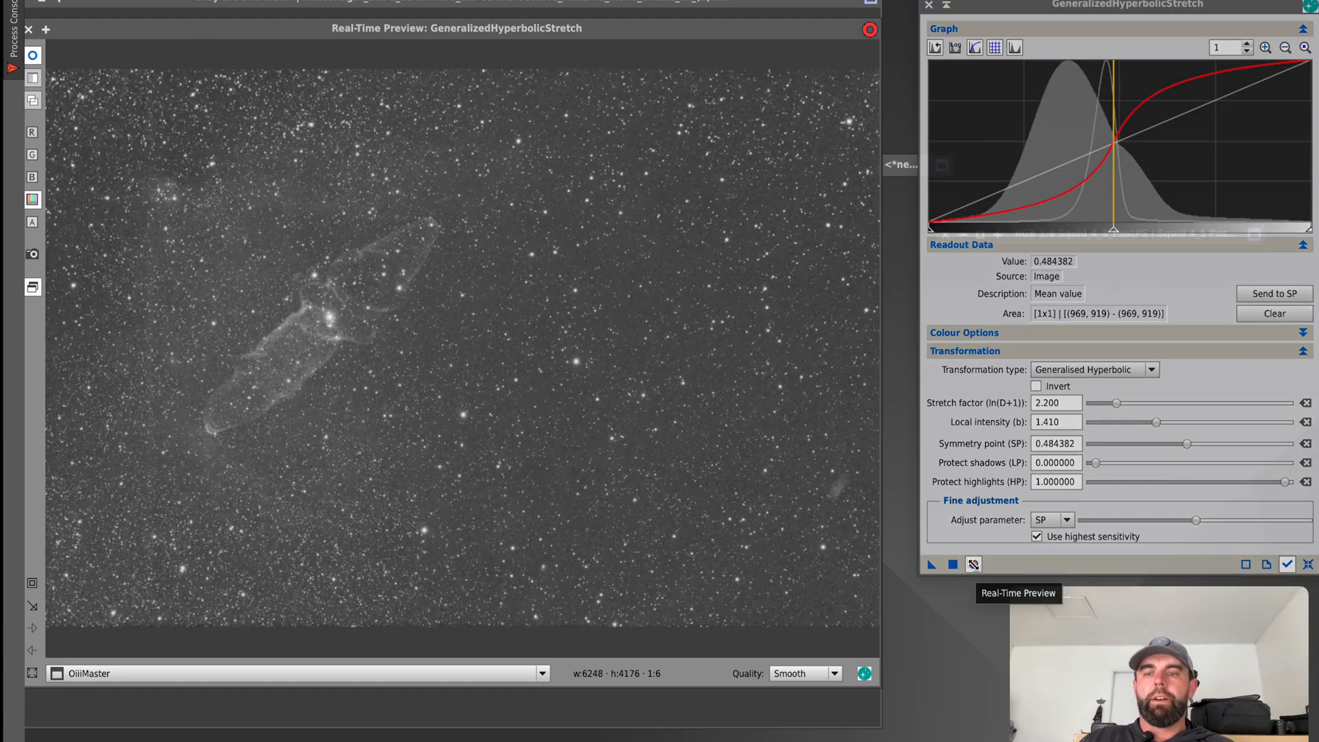
{"action": "left_click", "coordinate": [954, 564]}
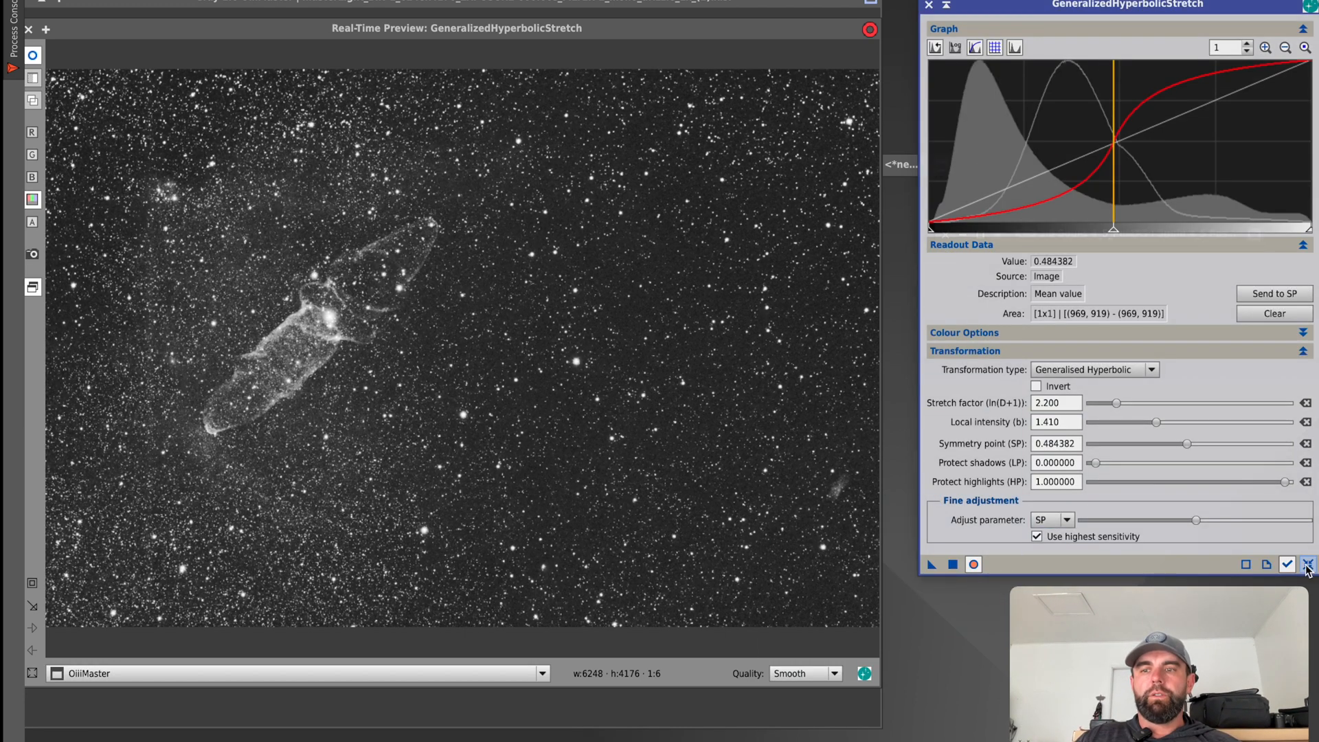
{"action": "left_click", "coordinate": [1307, 566]}
Sample the right slope of the histogram and use the level 0.509761 as the symmetry point.
{"action": "left_click", "coordinate": [1125, 195]}
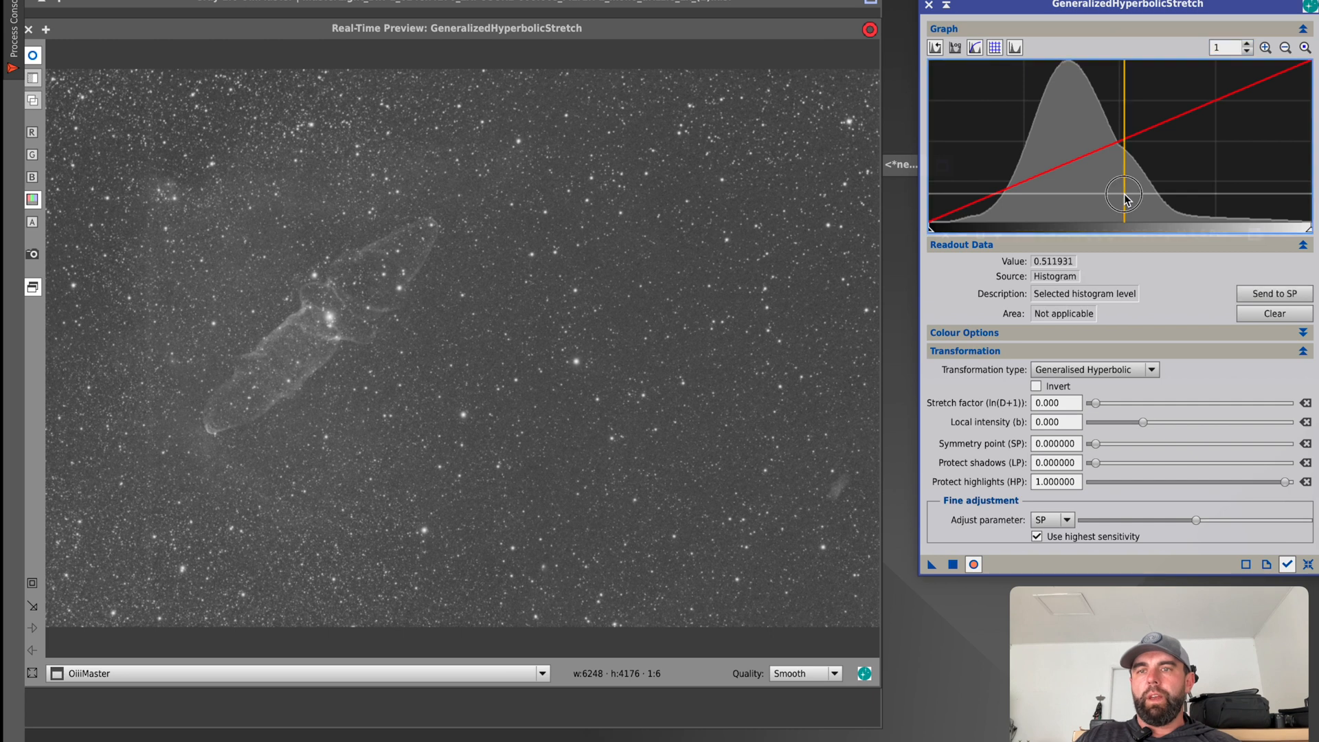
{"action": "left_click", "coordinate": [1124, 158]}
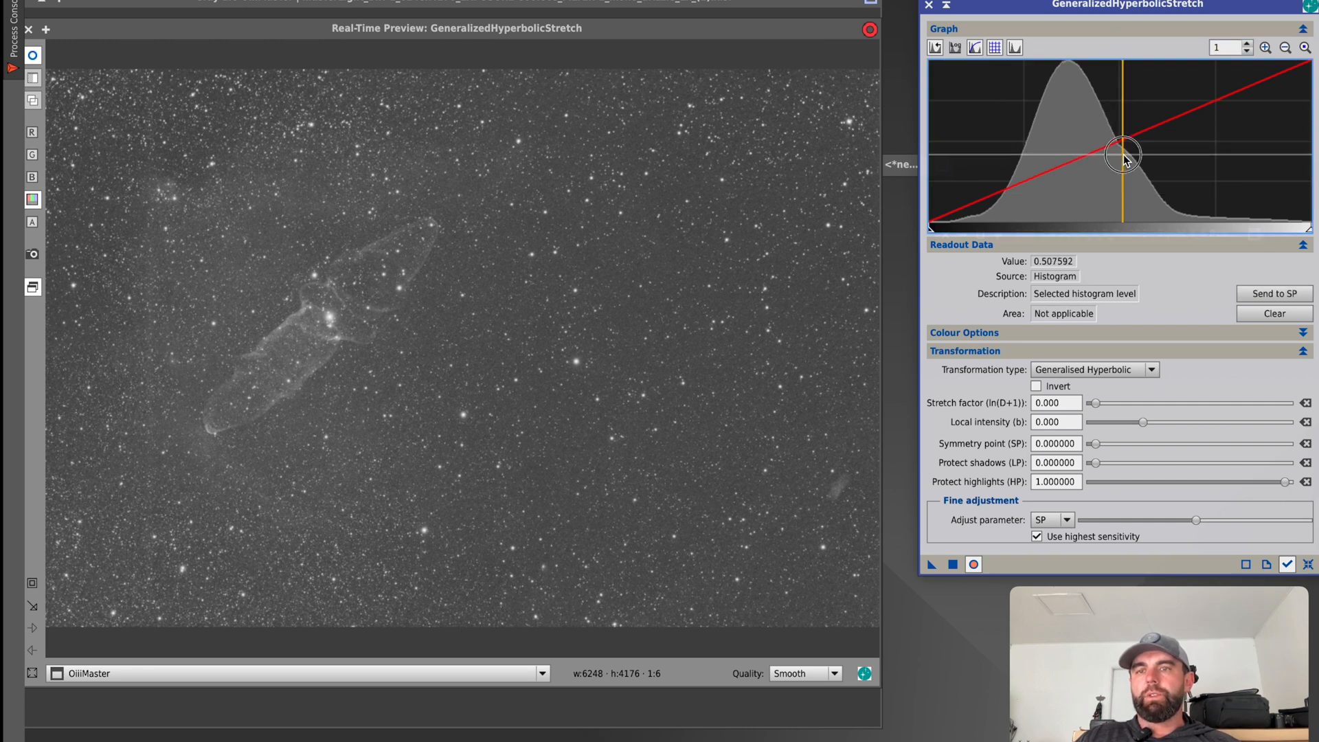
{"action": "left_click", "coordinate": [1124, 157]}
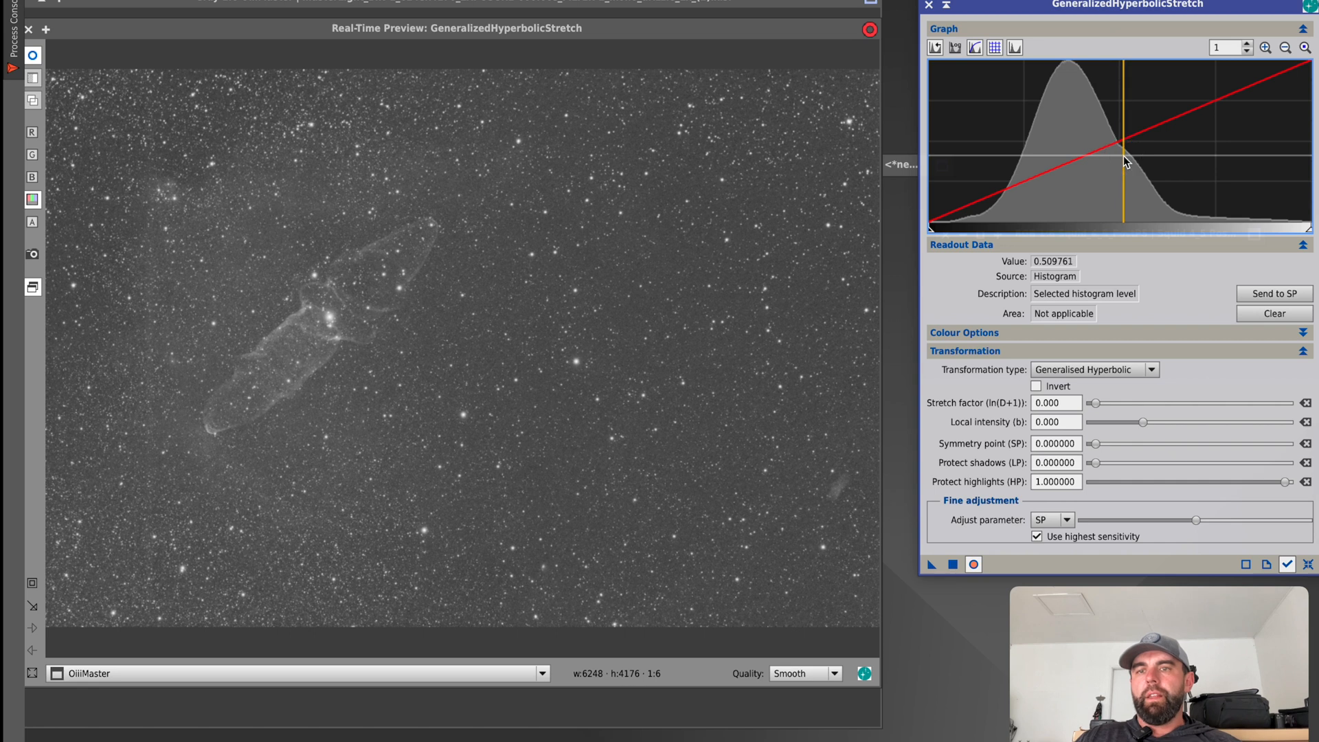
{"action": "left_click", "coordinate": [1255, 294]}
Set the stretch factor to 1.320 and local intensity to 0.530, and shift the symmetry point to 0.572668.
{"action": "left_click_drag", "start_coordinate": [1095, 406], "coordinate": [1149, 426]}
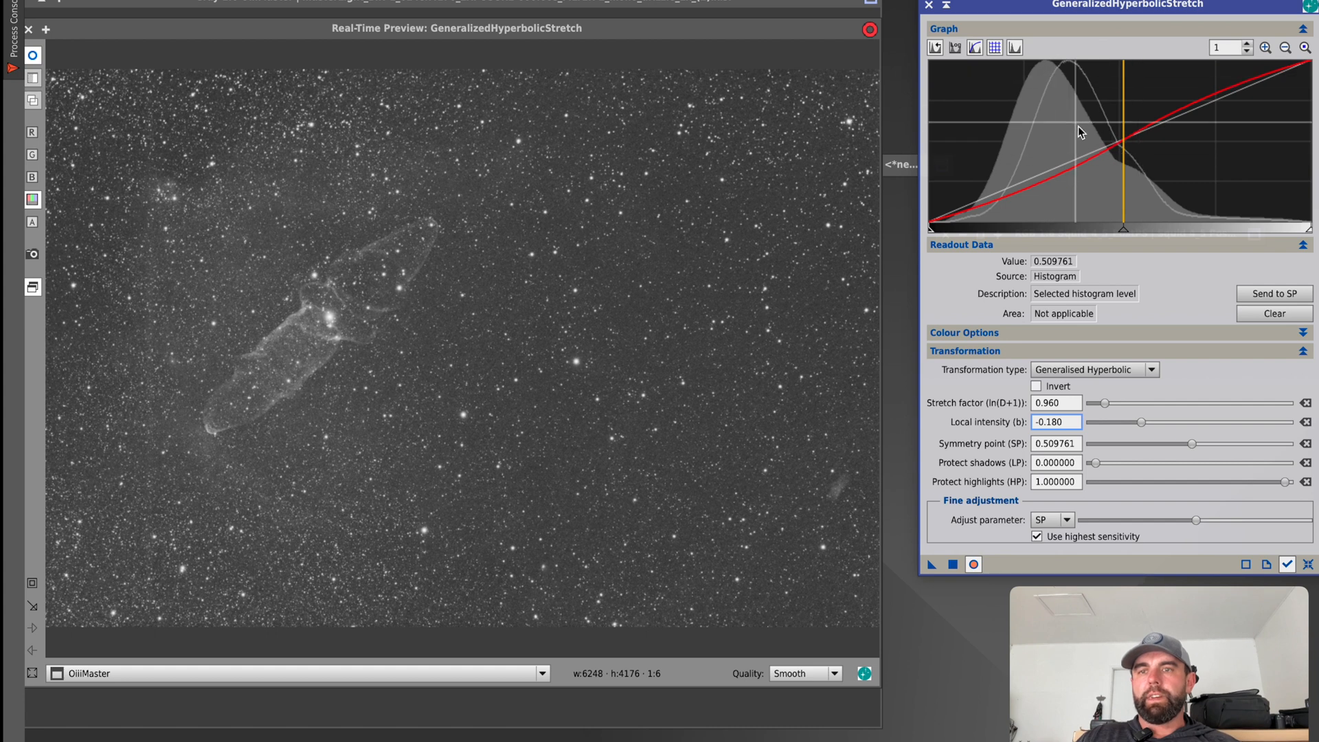
{"action": "left_click_drag", "start_coordinate": [1124, 229], "coordinate": [1148, 233]}
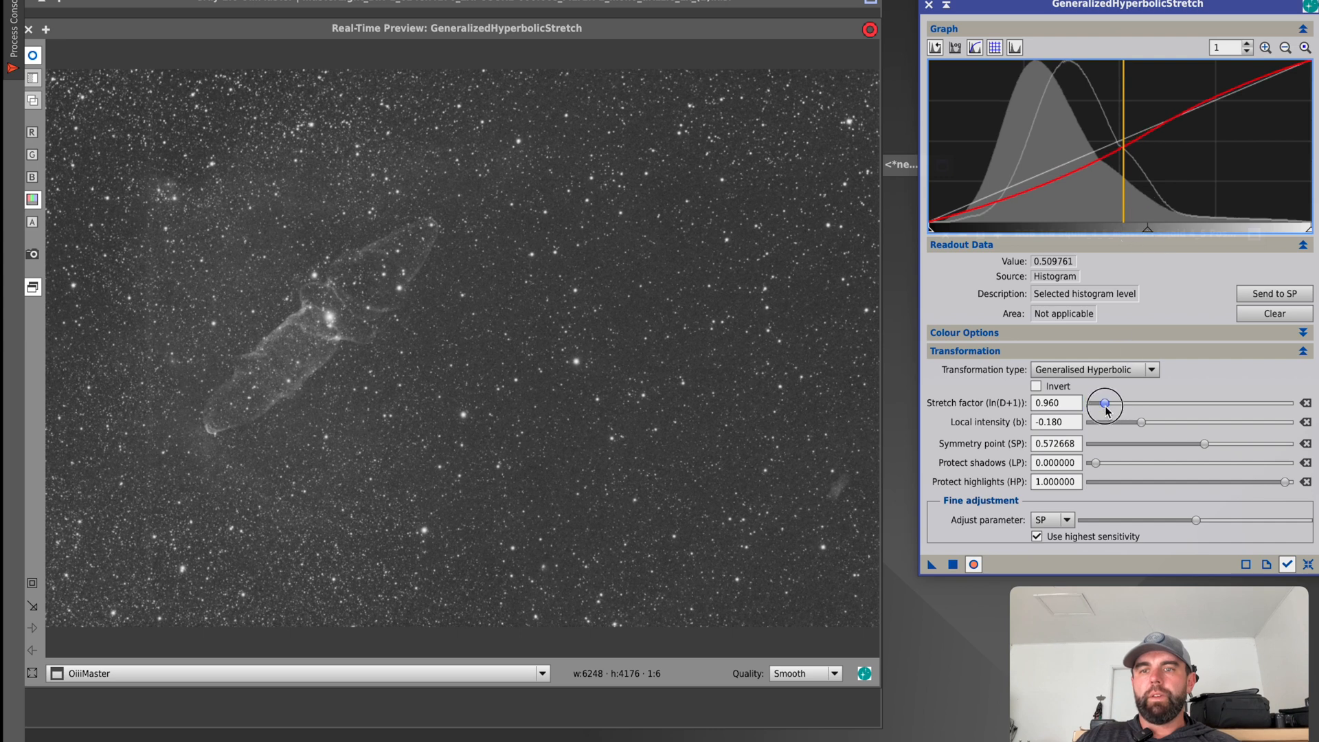
{"action": "left_click_drag", "start_coordinate": [1107, 411], "coordinate": [1153, 425]}
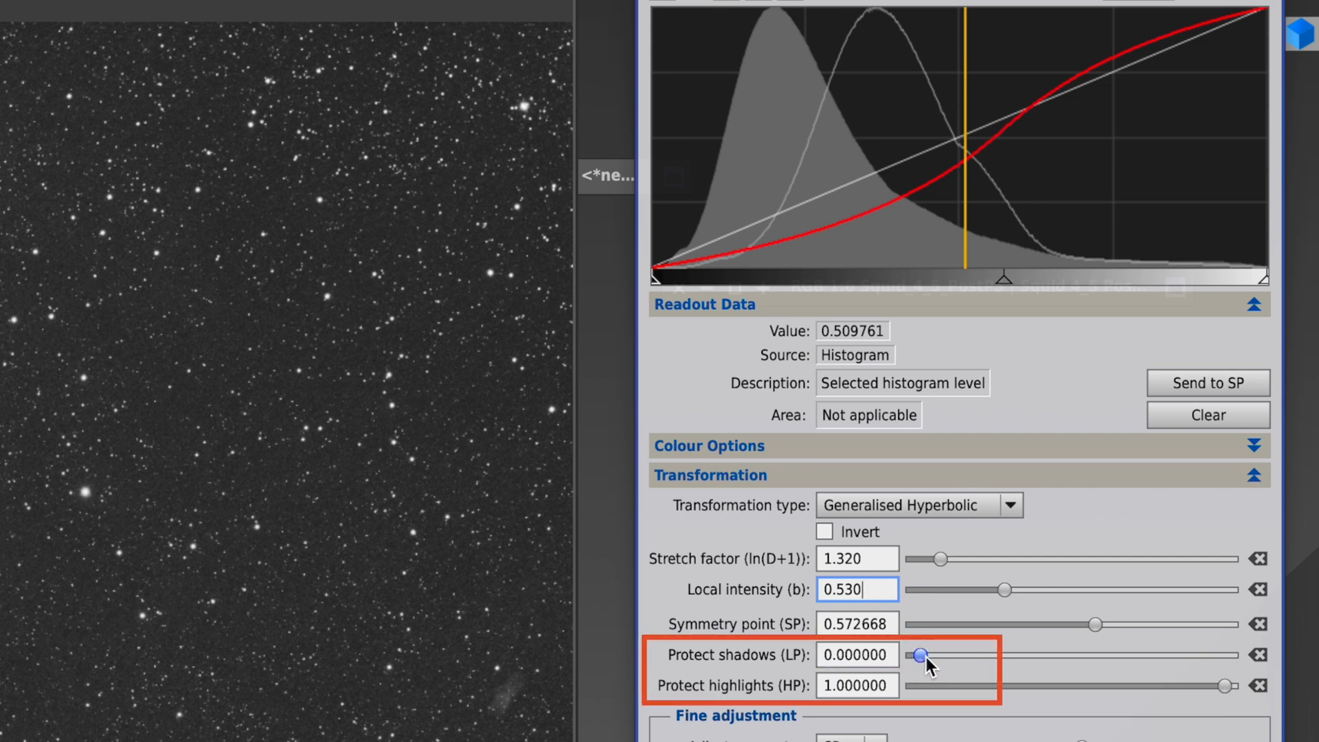
Set shadow protection to 0.400000, apply the third stretch to OiiiMaster, and reset the parameters.
{"action": "left_click", "coordinate": [923, 656]}
{"action": "left_click_drag", "start_coordinate": [925, 657], "coordinate": [1041, 658]}
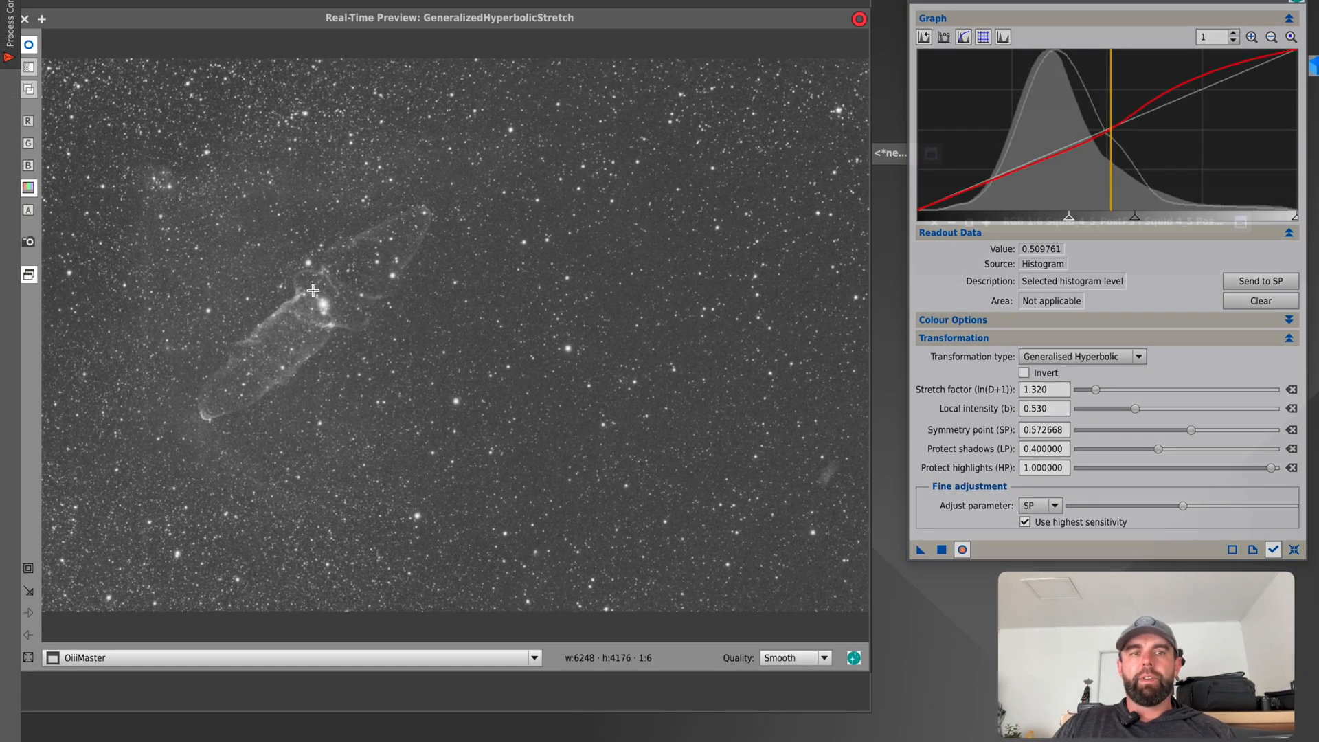
{"action": "left_click", "coordinate": [938, 548]}
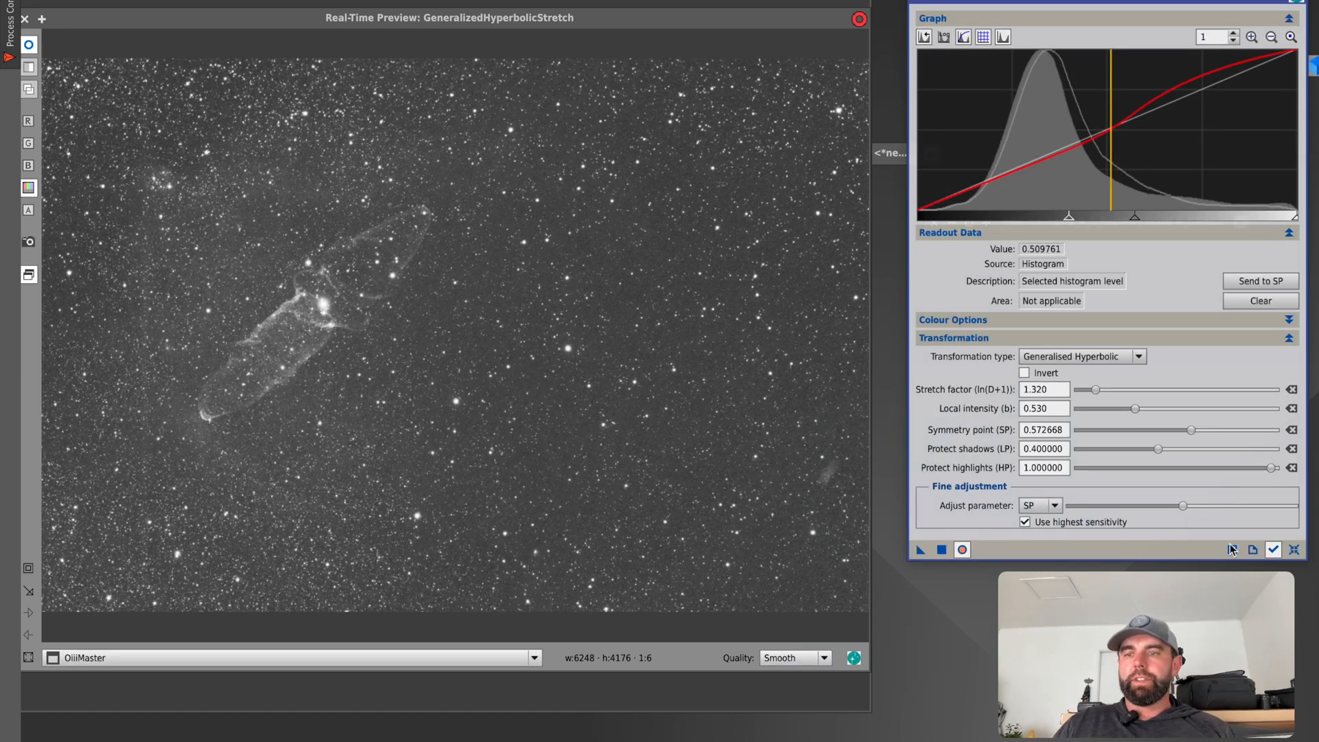
{"action": "left_click", "coordinate": [1294, 550]}
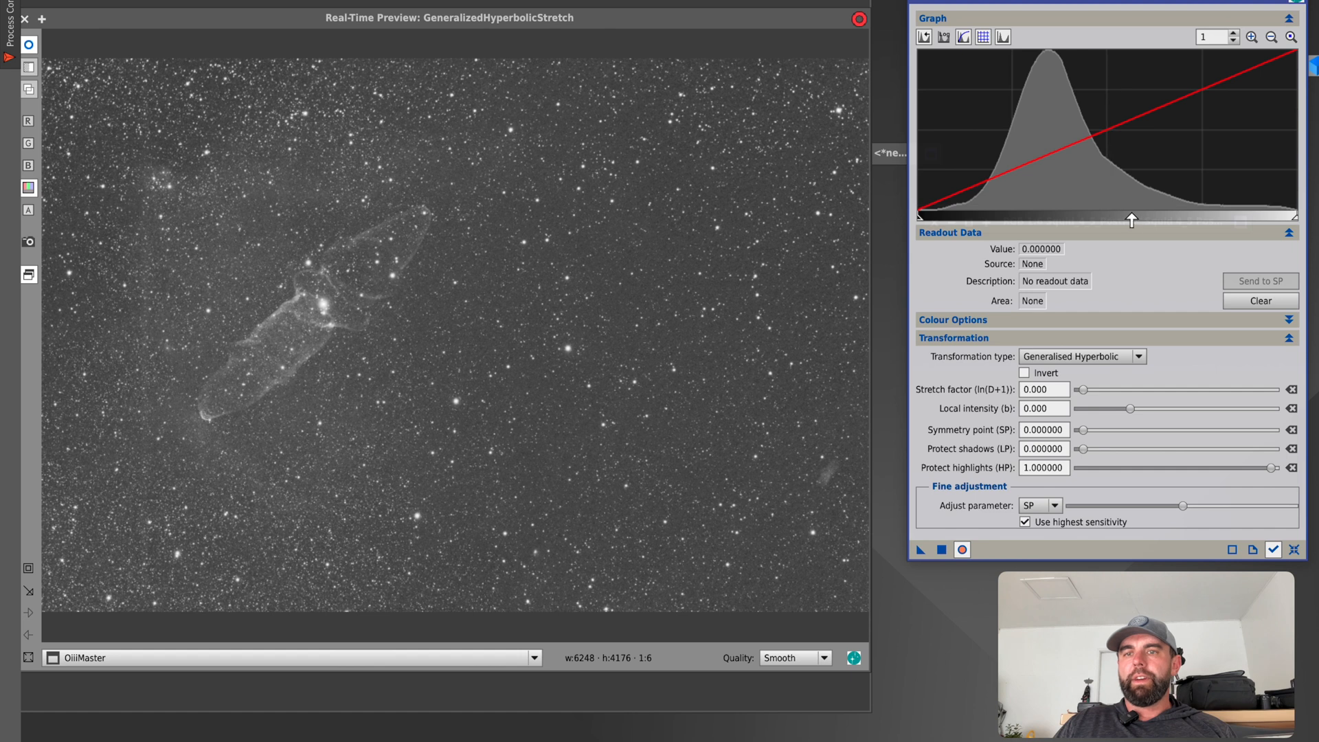
Set the symmetry point to 0.498398 by sampling the nebula near its bright core, with stretch factor 0.520 and local intensity 1.590.
{"action": "left_click", "coordinate": [303, 296]}
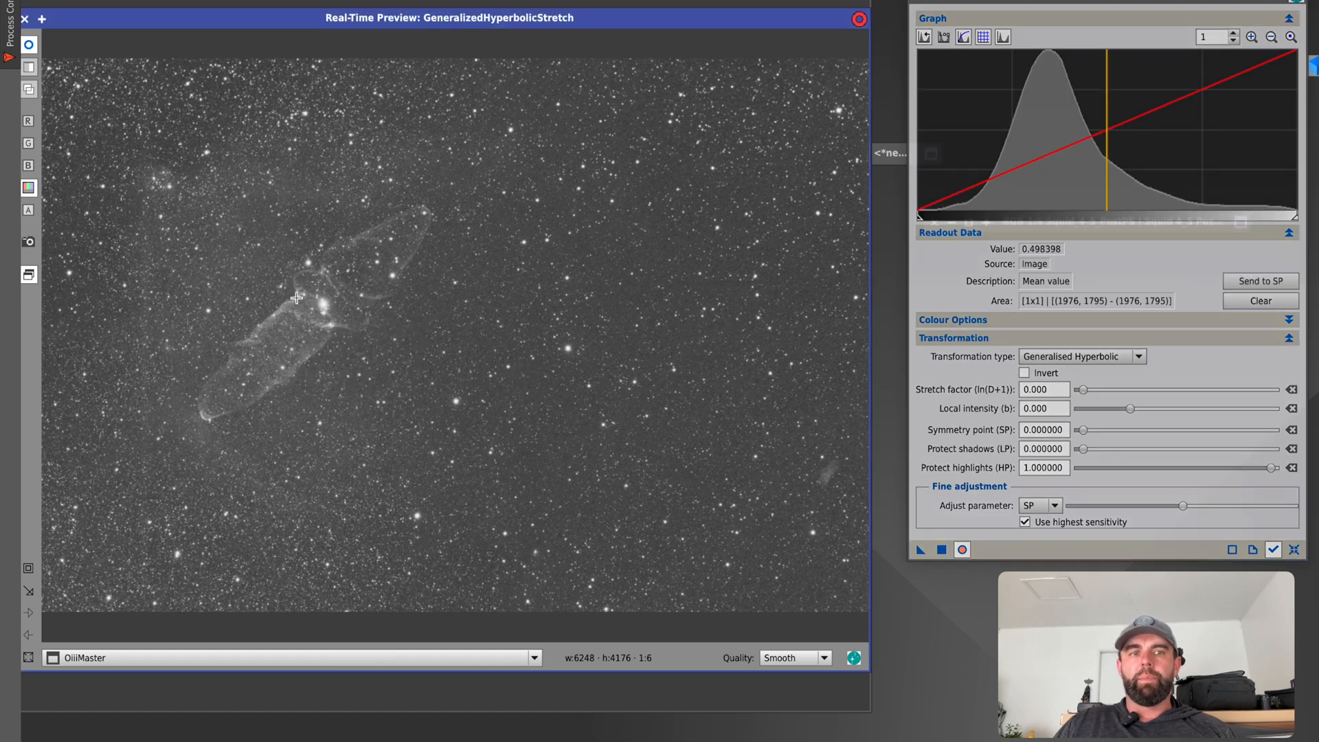
{"action": "left_click", "coordinate": [1259, 283]}
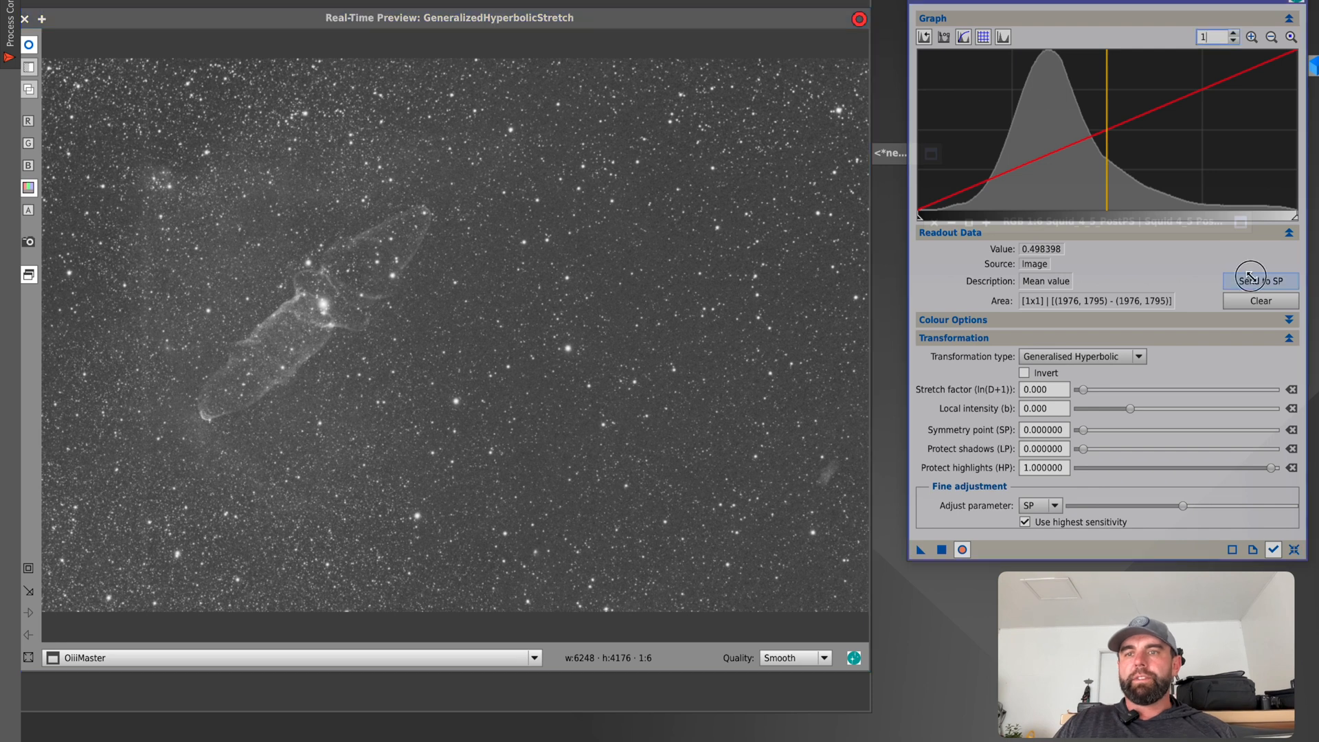
{"action": "left_click_drag", "start_coordinate": [1084, 392], "coordinate": [1097, 391]}
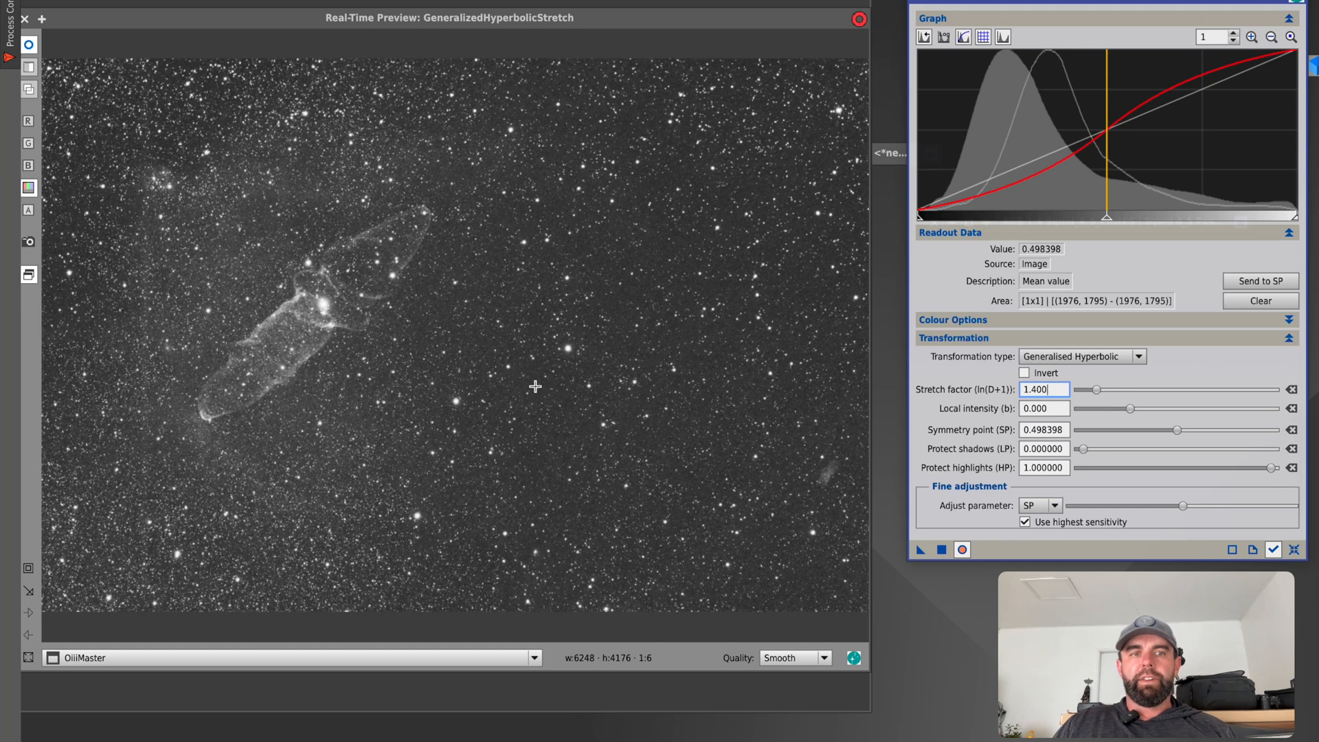
{"action": "left_click_drag", "start_coordinate": [1098, 391], "coordinate": [1151, 413]}
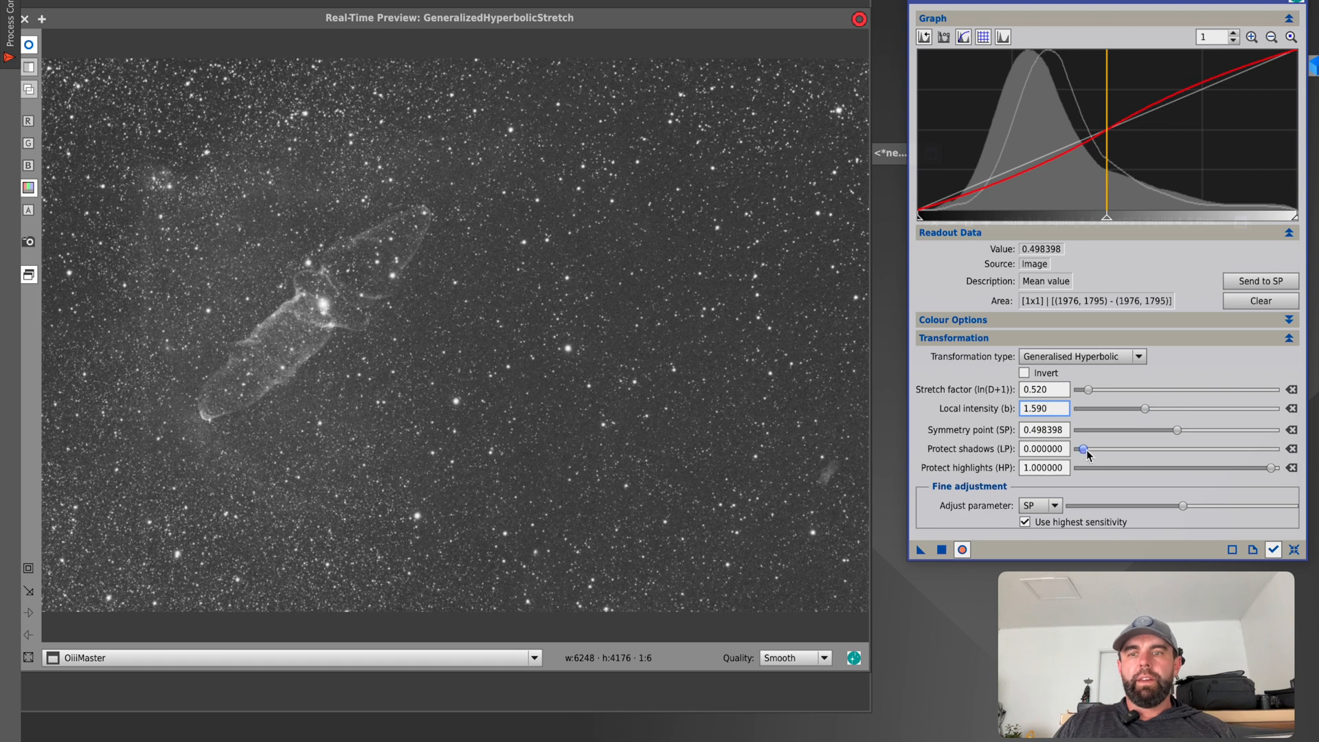
Set shadow protection to 0.200000 and apply the fourth stretch to OiiiMaster.
{"action": "left_click_drag", "start_coordinate": [1092, 453], "coordinate": [1125, 454]}
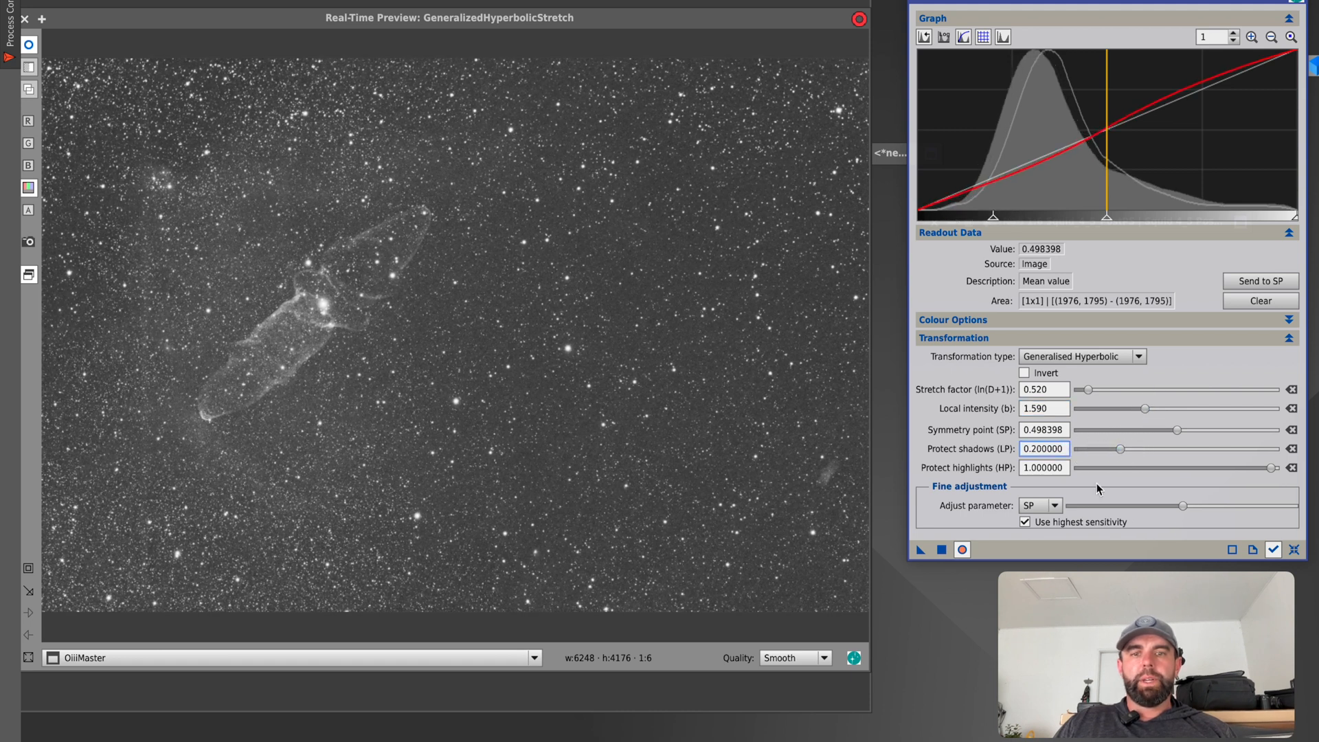
{"action": "left_click", "coordinate": [969, 552]}
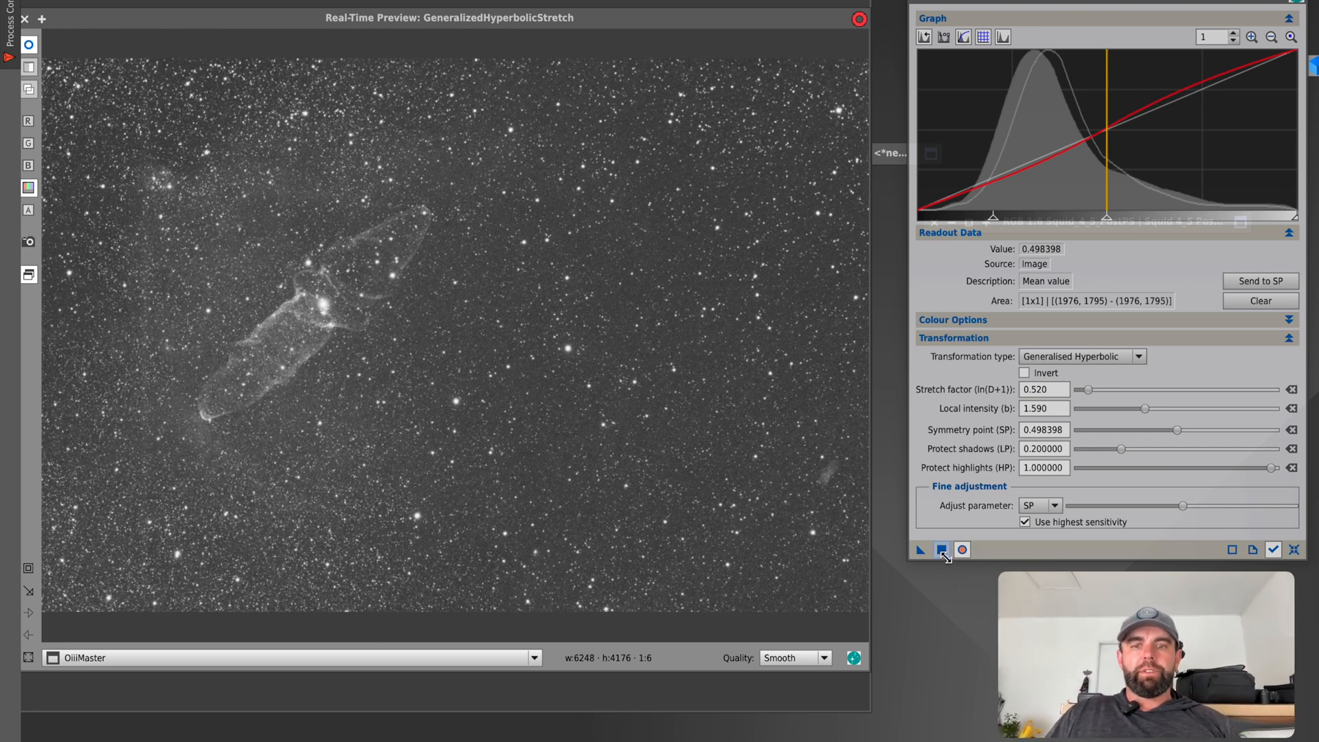
{"action": "left_click", "coordinate": [943, 548]}
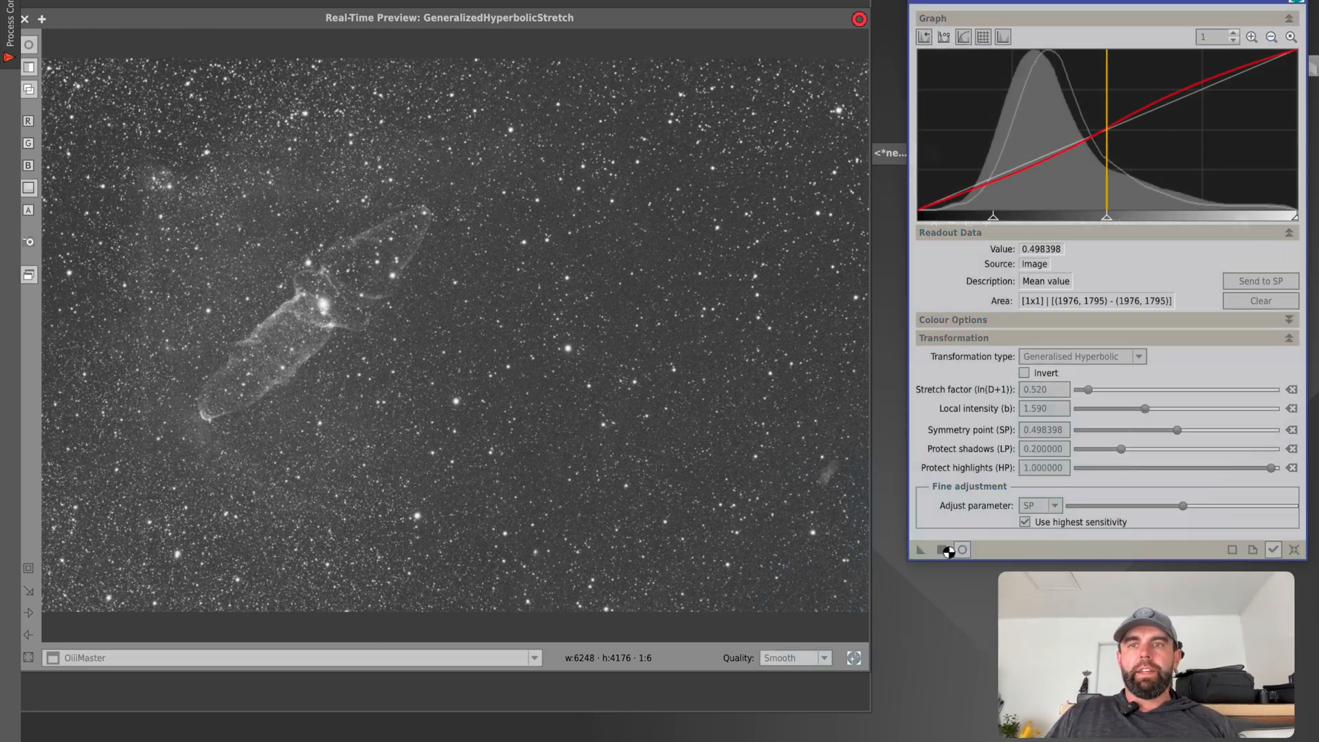
Sample the nebula's brightness in the preview and choose the histogram level 0.540130 as the symmetry point.
{"action": "left_click", "coordinate": [1123, 198]}
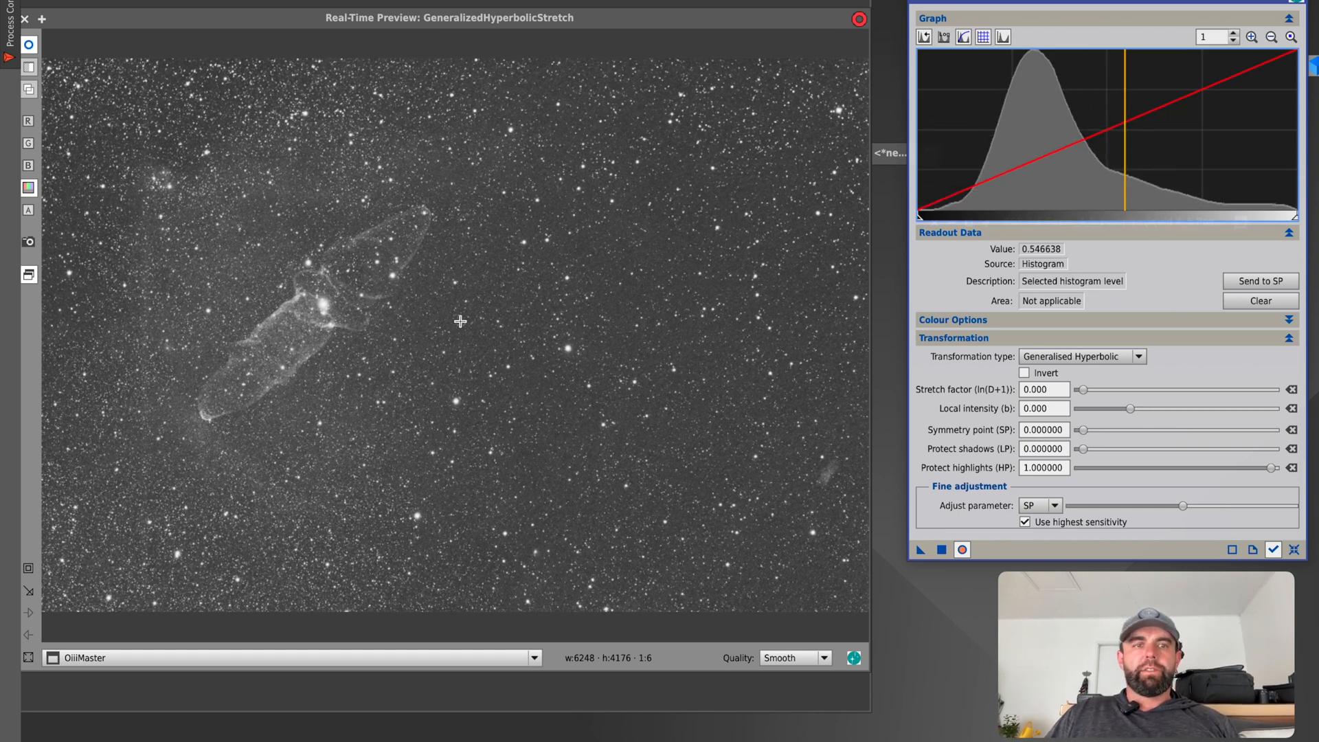
{"action": "left_click", "coordinate": [298, 310]}
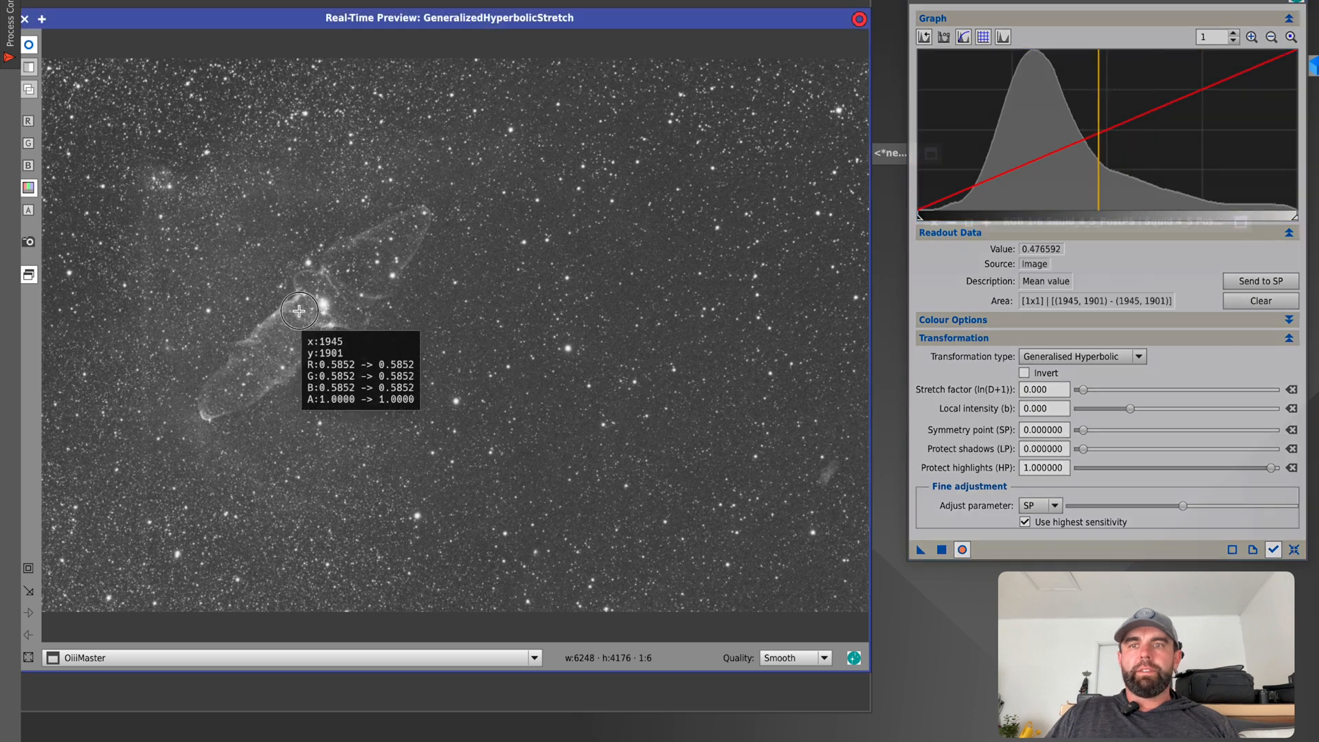
{"action": "left_click_drag", "start_coordinate": [298, 311], "coordinate": [307, 309]}
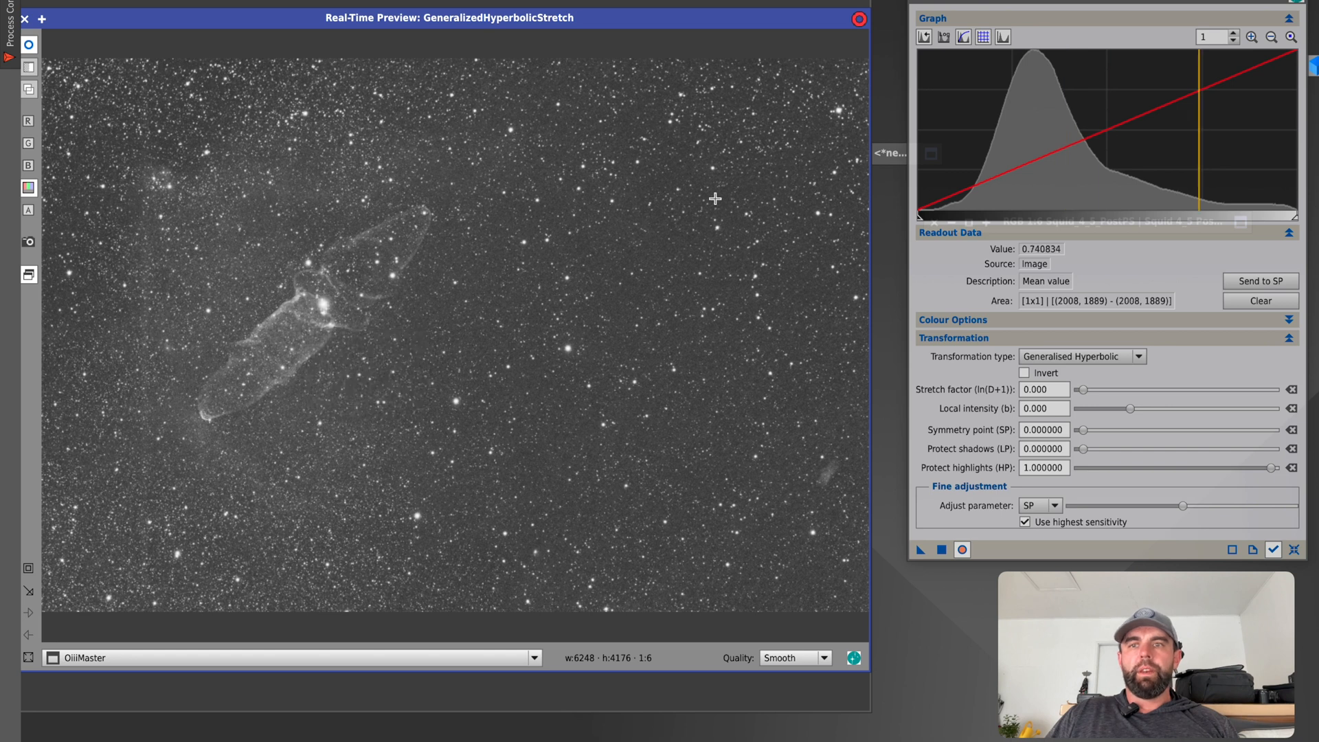
{"action": "left_click", "coordinate": [1123, 202]}
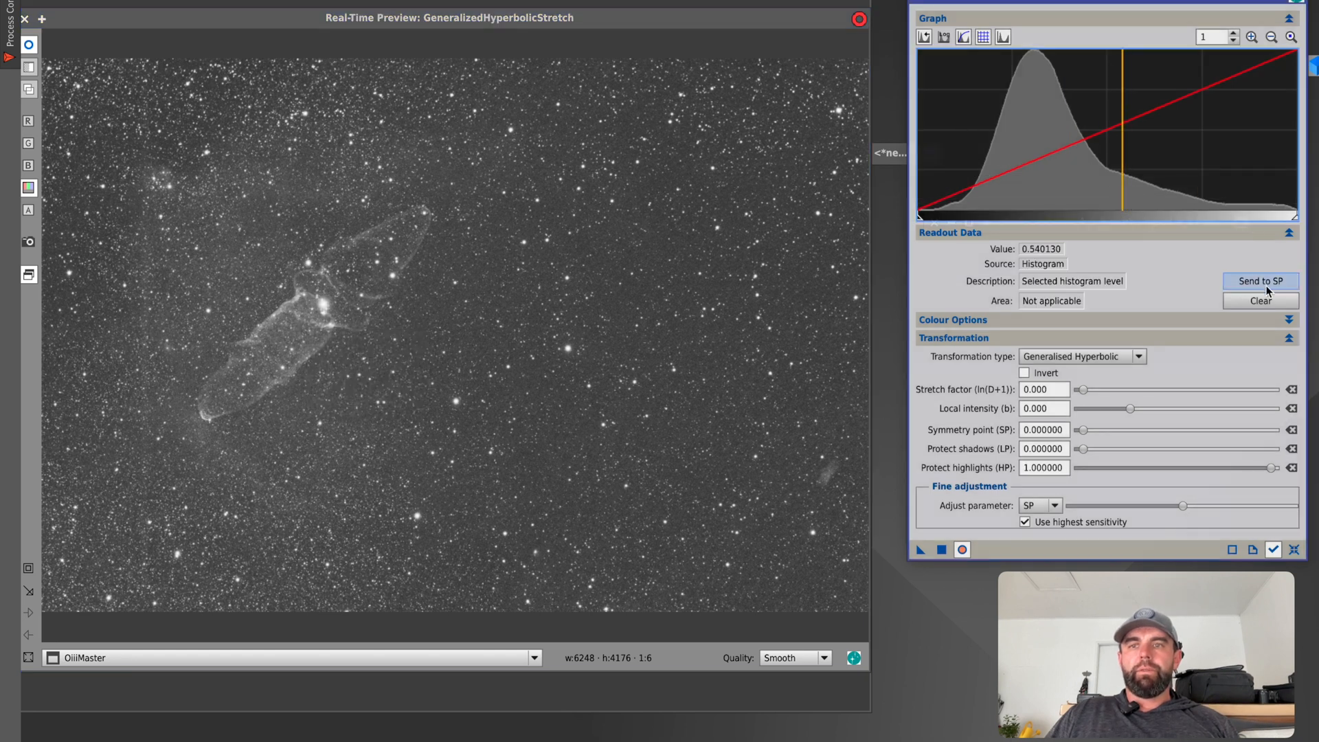
Set stretch factor to 0.440, local intensity to 1.410 and shadow protection to 0.320000, apply the stretch to OiiiMaster, and reset the parameters.
{"action": "left_click_drag", "start_coordinate": [1083, 390], "coordinate": [1144, 409]}
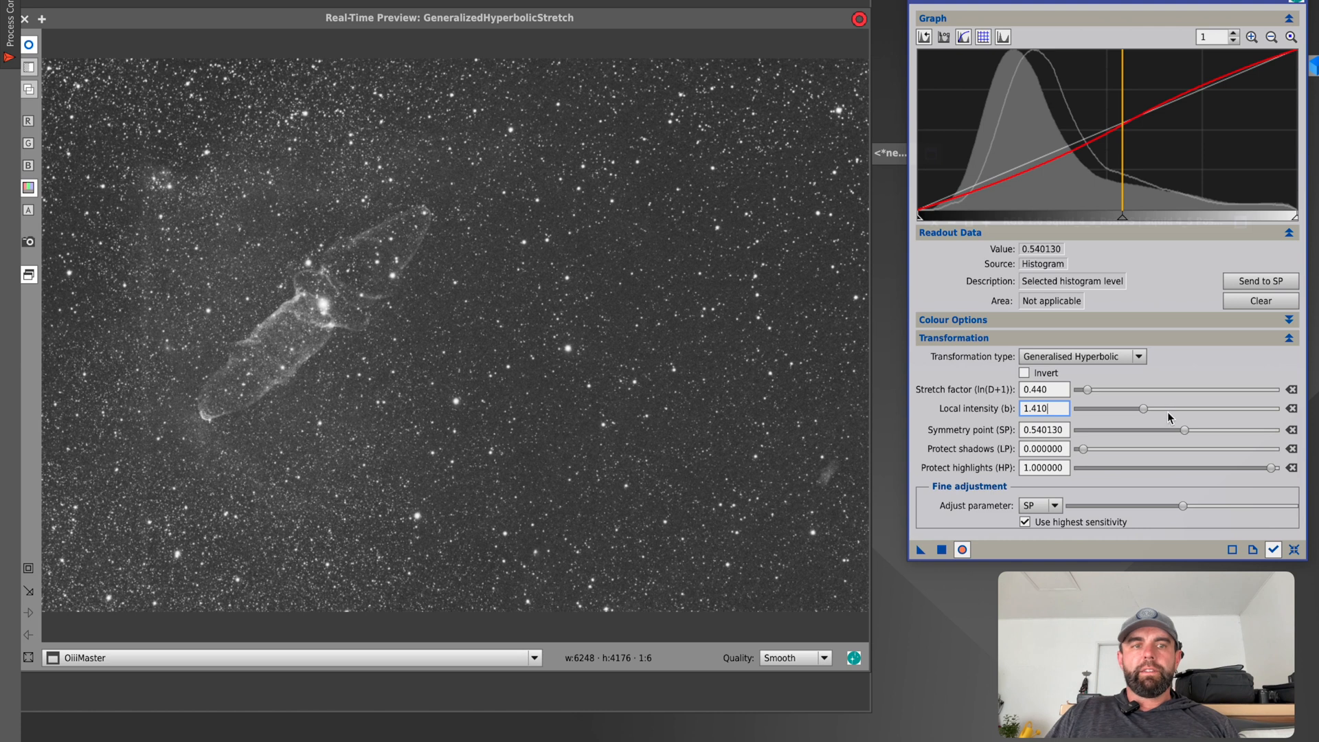
{"action": "left_click_drag", "start_coordinate": [1083, 448], "coordinate": [1143, 454]}
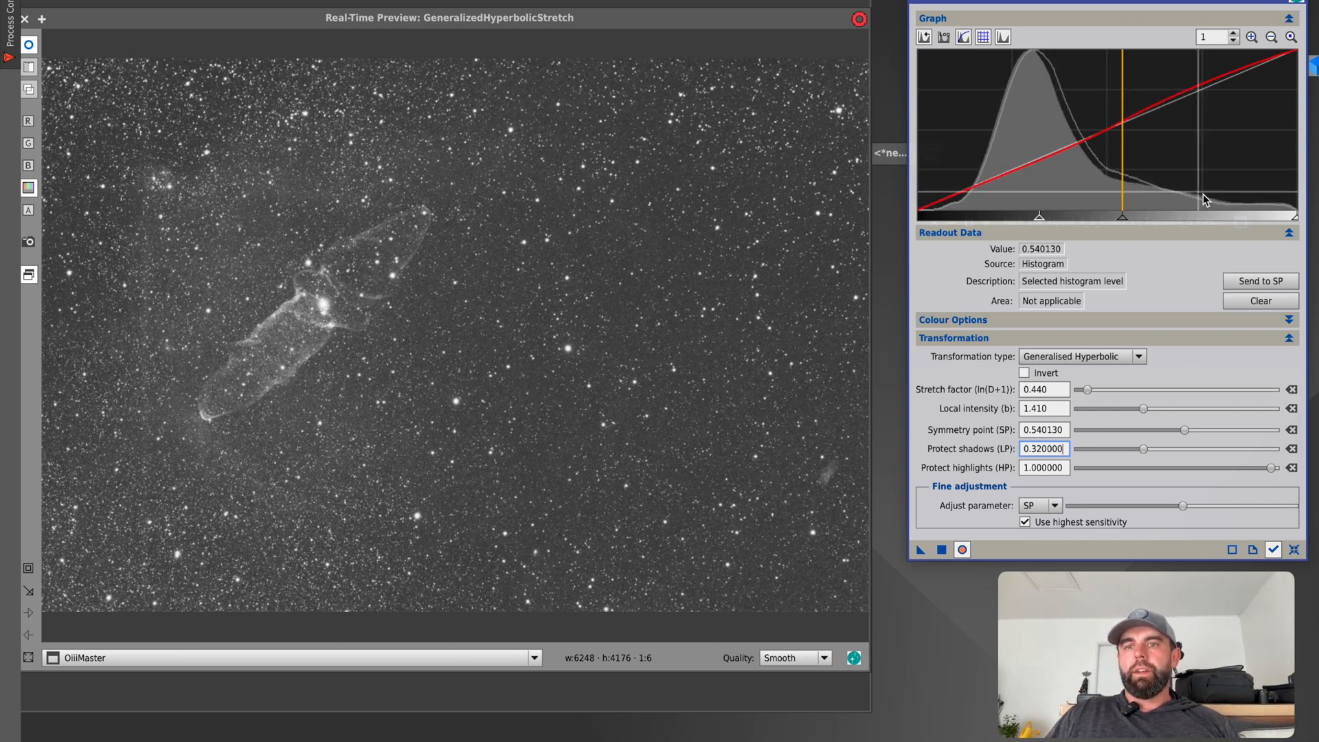
{"action": "left_click", "coordinate": [942, 550]}
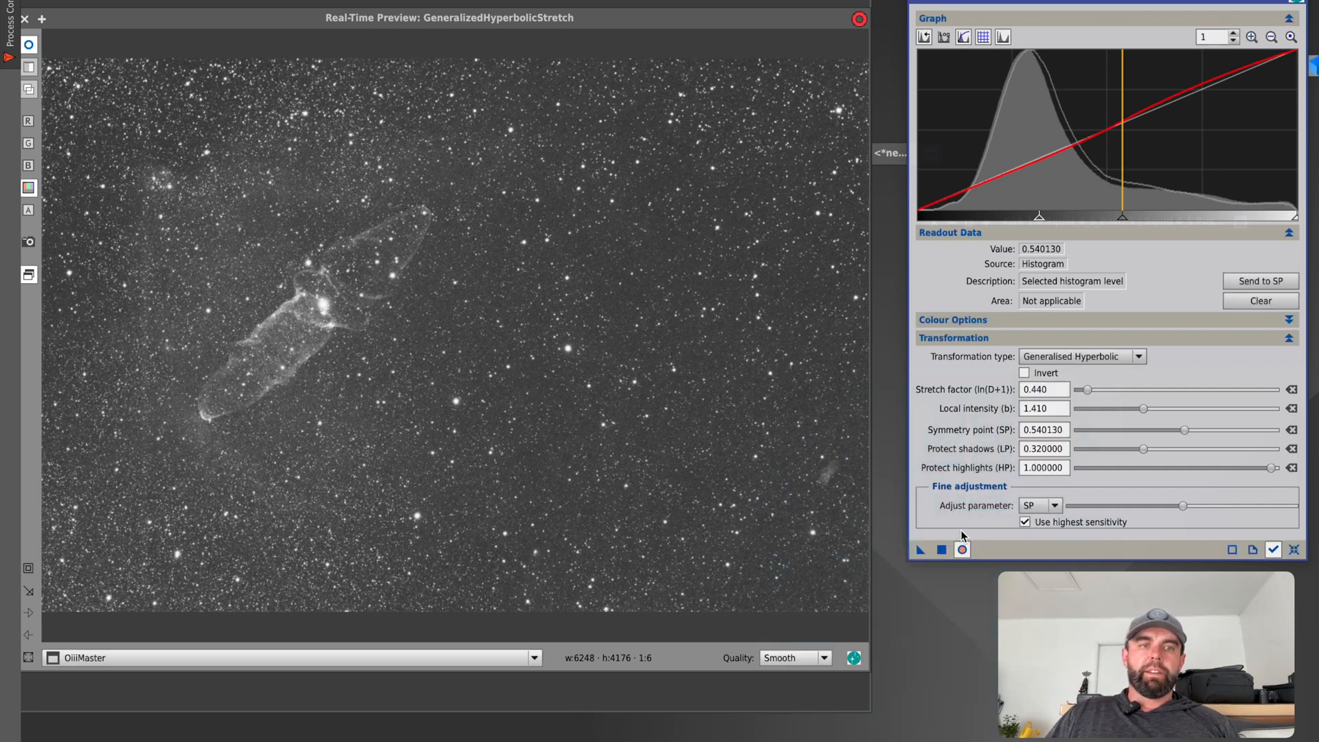
{"action": "left_click", "coordinate": [1287, 551]}
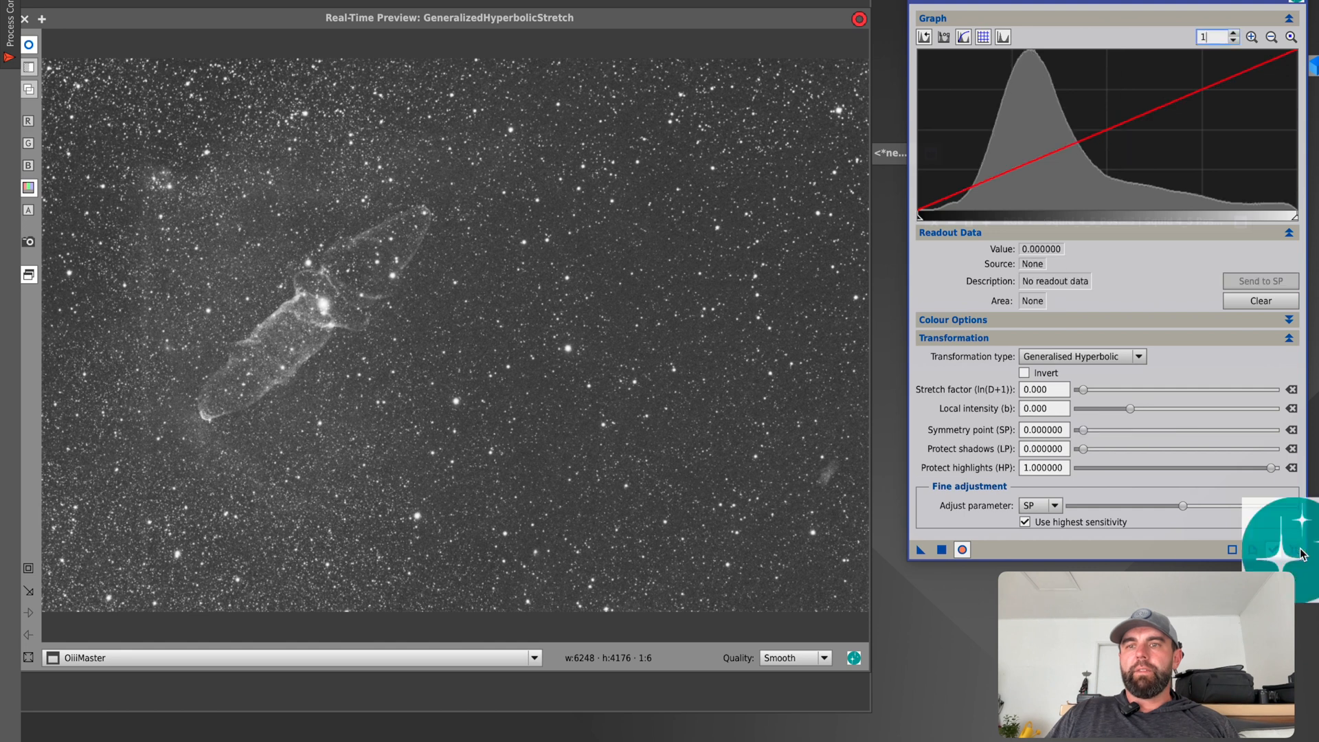
Sample the nebula and surrounding faint areas in the preview, and set the symmetry point to 0.600868 from the histogram.
{"action": "left_click", "coordinate": [1140, 215]}
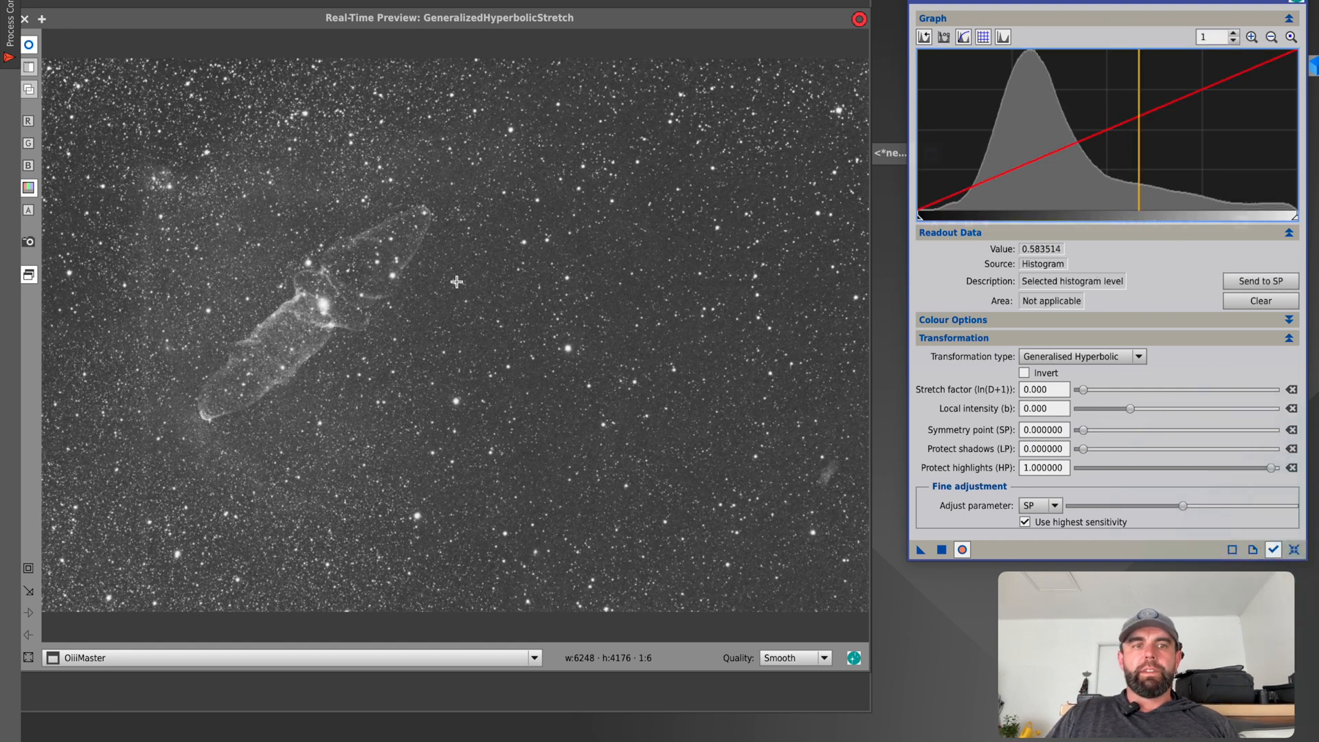
{"action": "left_click_drag", "start_coordinate": [286, 335], "coordinate": [154, 170]}
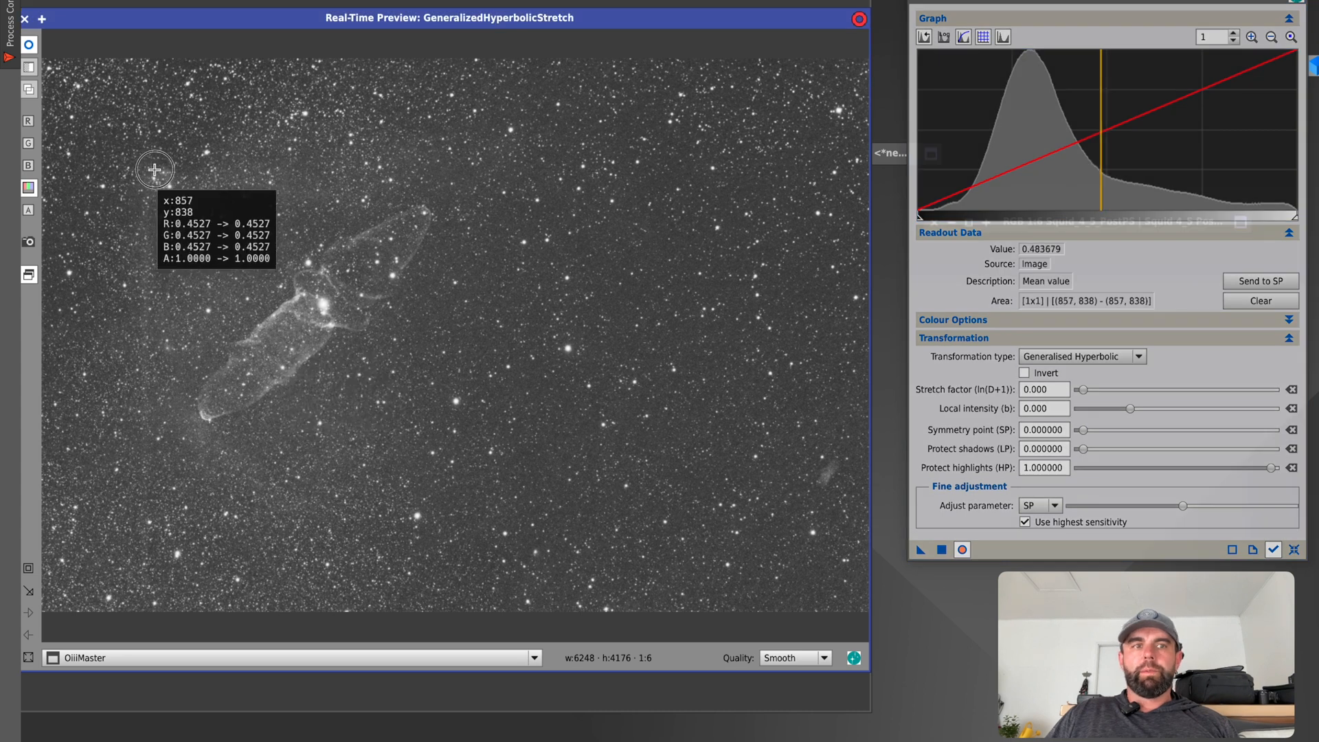
{"action": "left_click", "coordinate": [241, 174]}
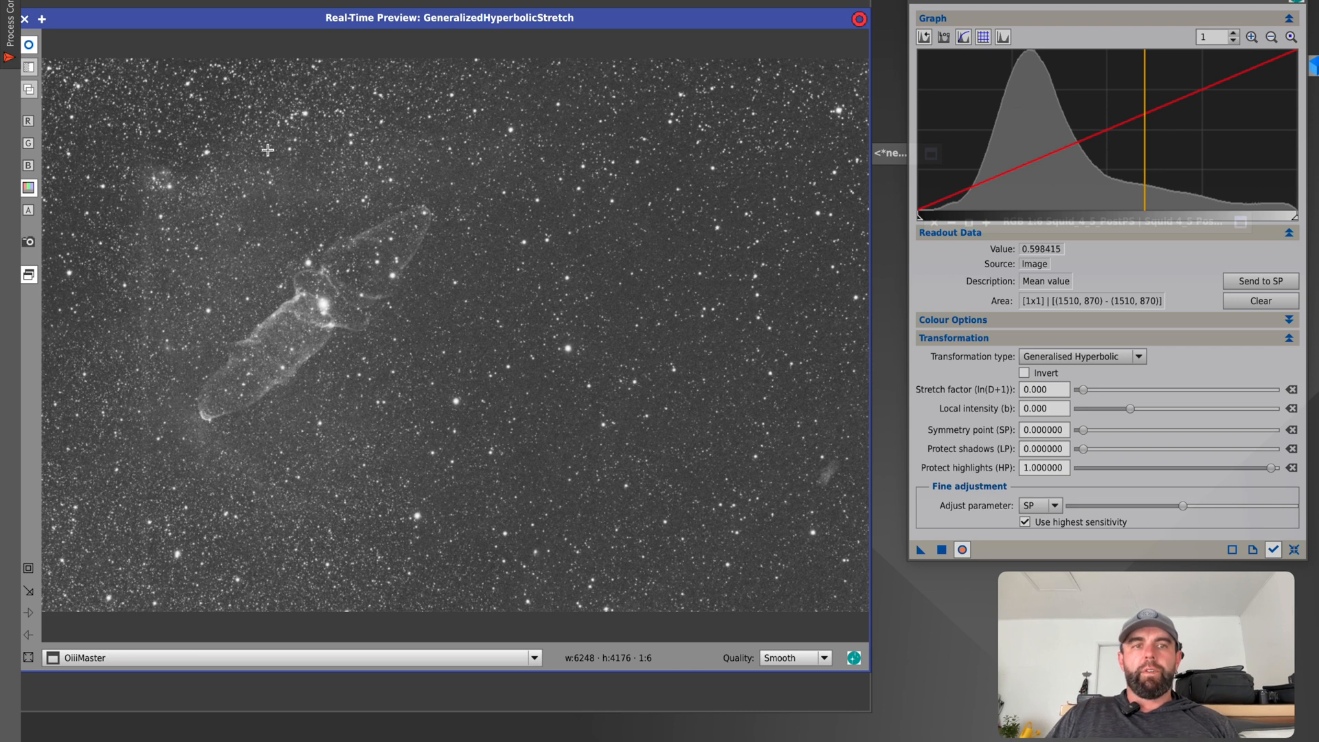
{"action": "left_click_drag", "start_coordinate": [289, 183], "coordinate": [283, 149]}
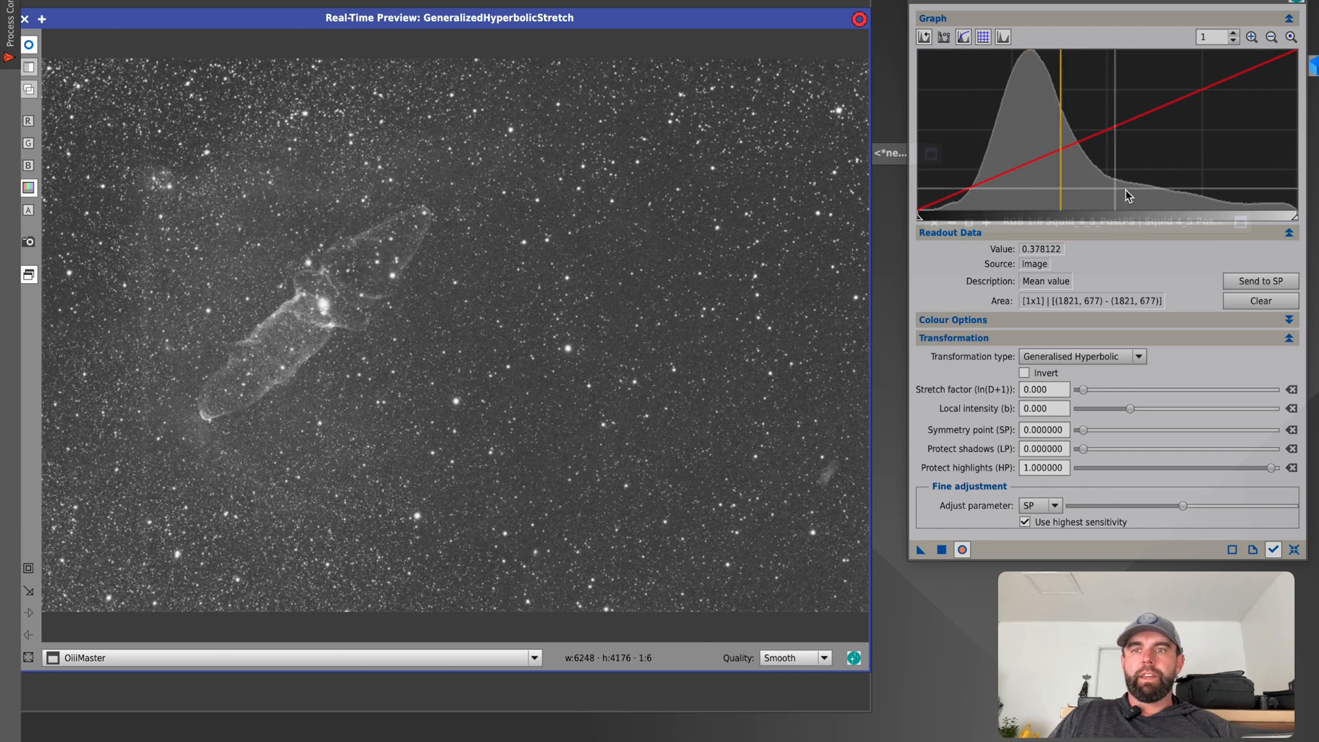
{"action": "left_click", "coordinate": [1151, 195]}
{"action": "left_click", "coordinate": [1145, 196]}
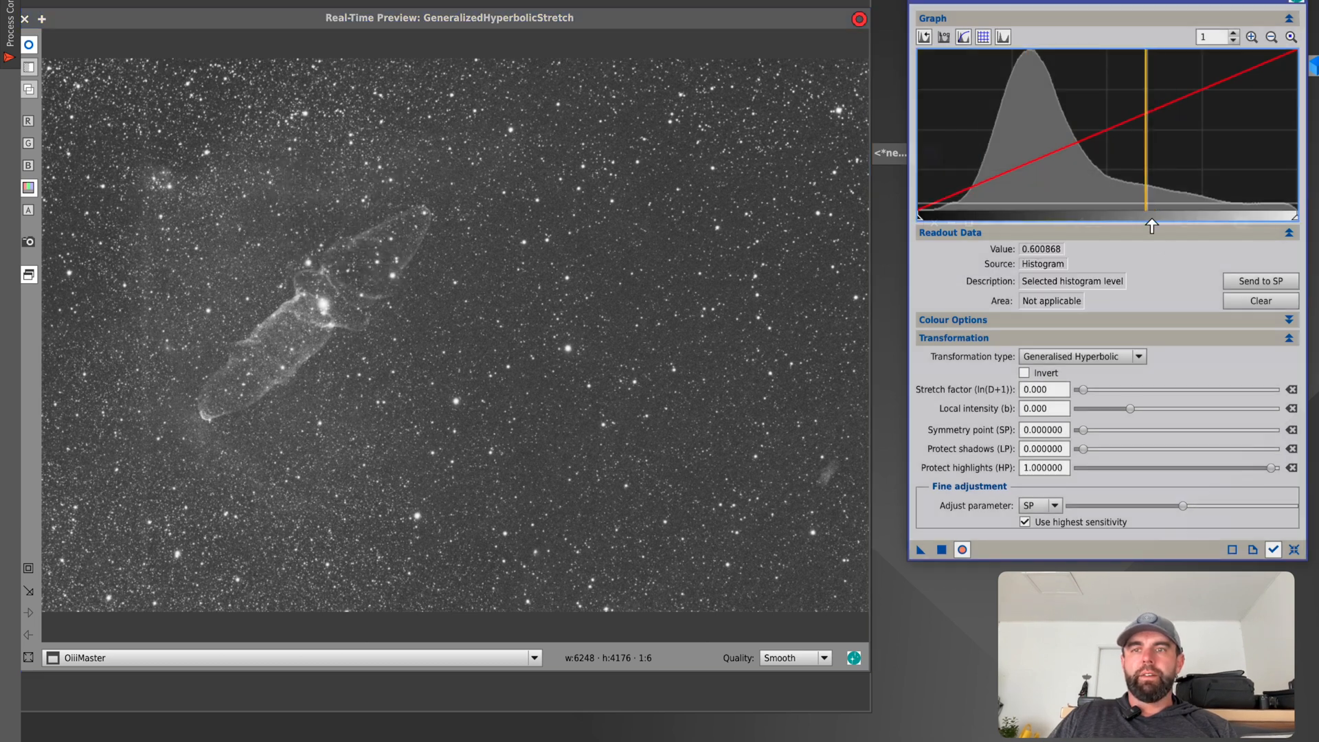
{"action": "left_click", "coordinate": [1254, 279]}
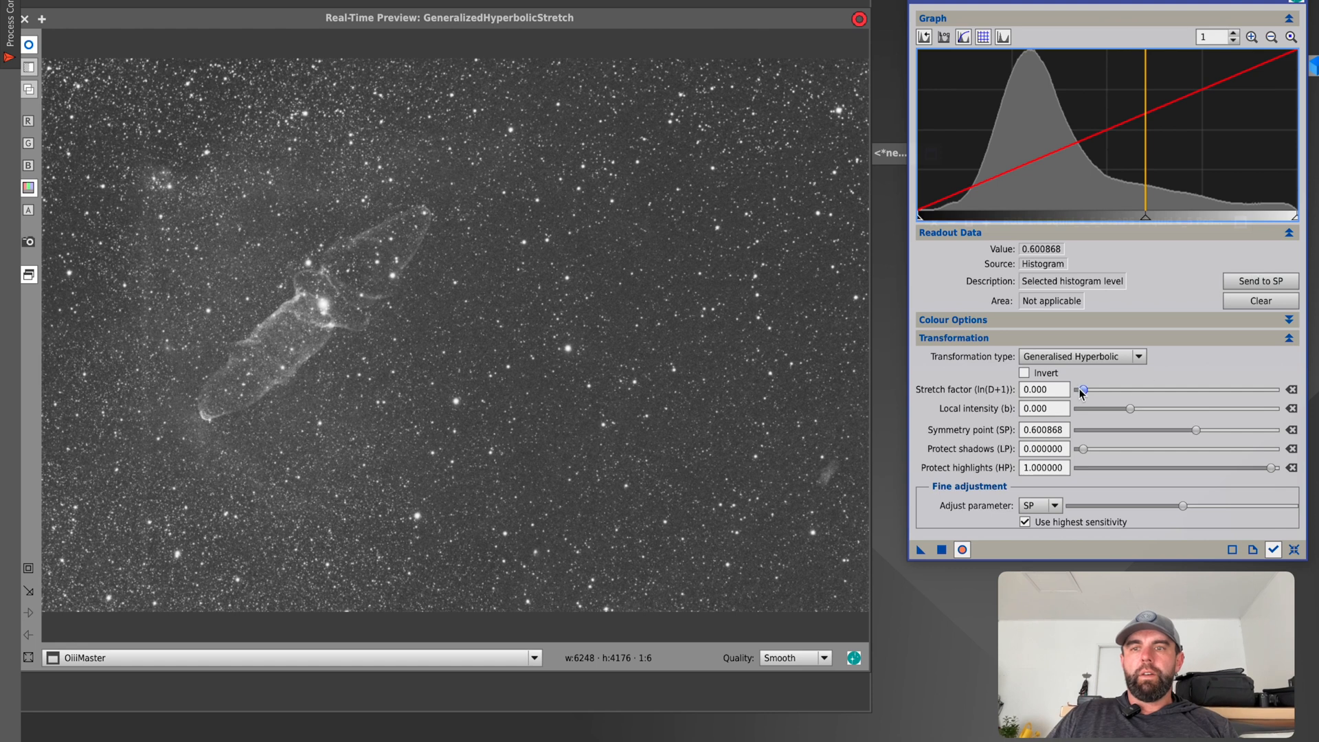
Set the stretch factor to 0.620, local intensity to 0.710 and shadow protection to 0.440000, and turn off the real-time preview.
{"action": "left_click_drag", "start_coordinate": [1081, 392], "coordinate": [1143, 410]}
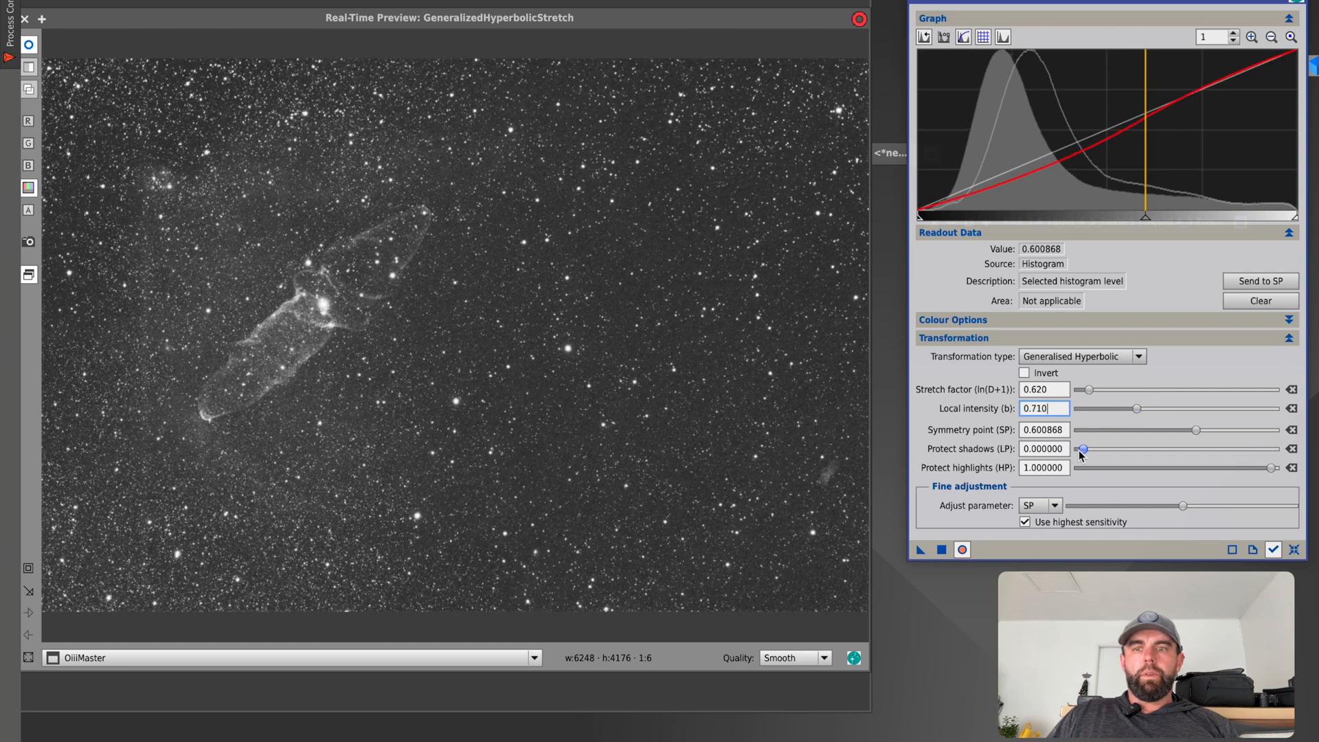
{"action": "left_click_drag", "start_coordinate": [1083, 449], "coordinate": [1164, 458]}
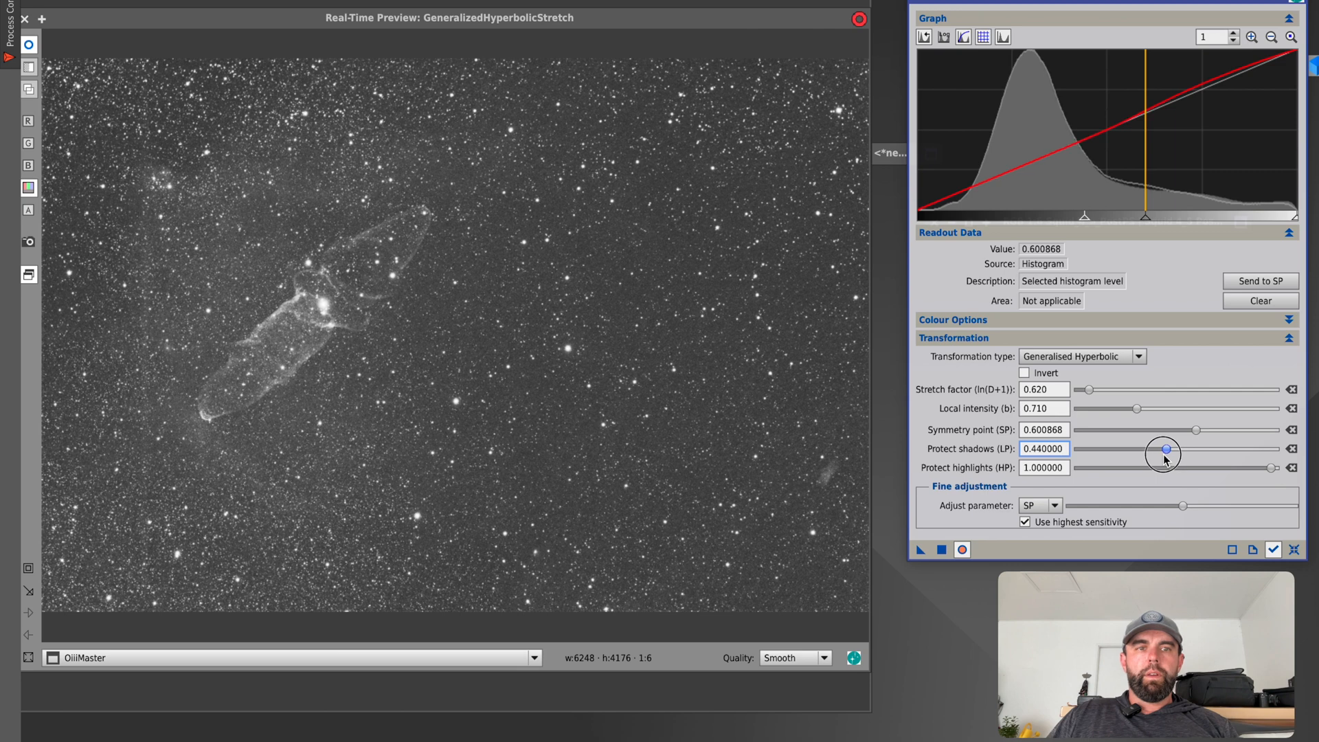
{"action": "left_click", "coordinate": [968, 550]}
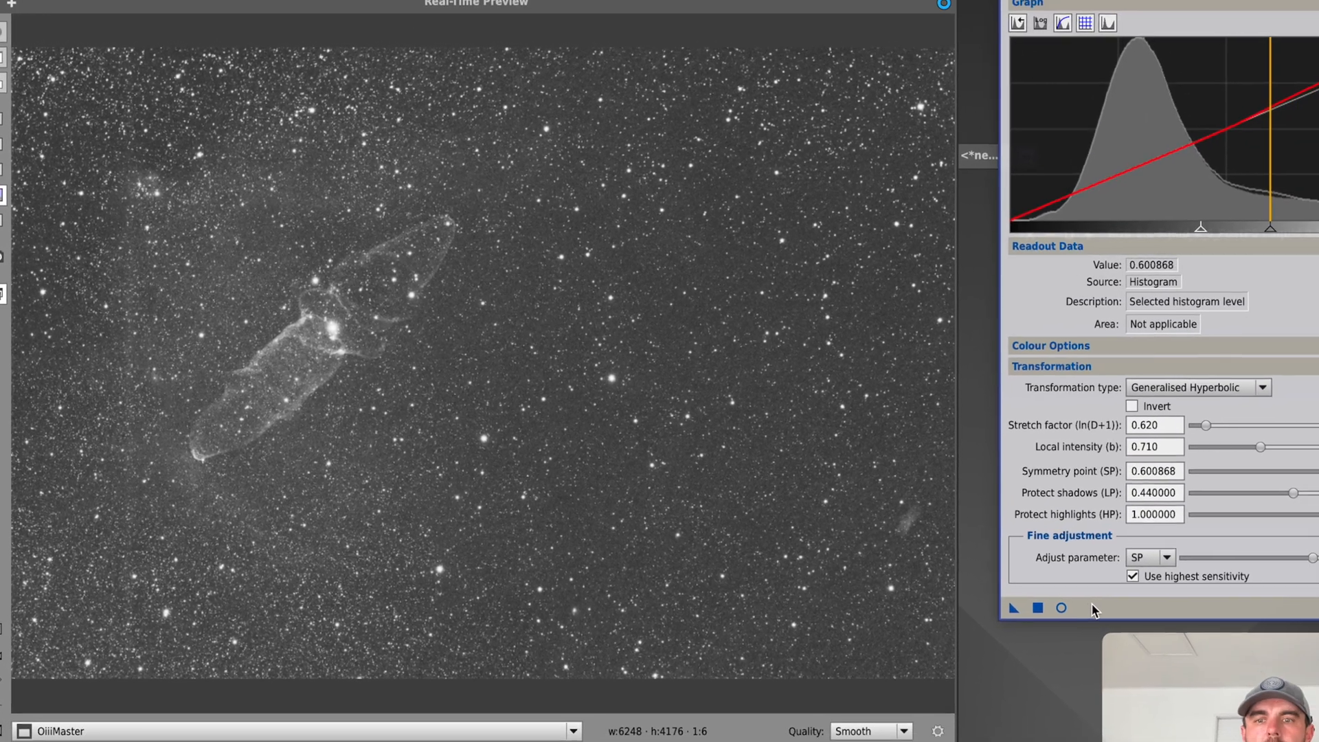
Turn the real-time preview back on, set the symmetry point to 0.531453, apply the stretch to OiiiMaster, and reset the parameters.
{"action": "left_click", "coordinate": [1100, 618]}
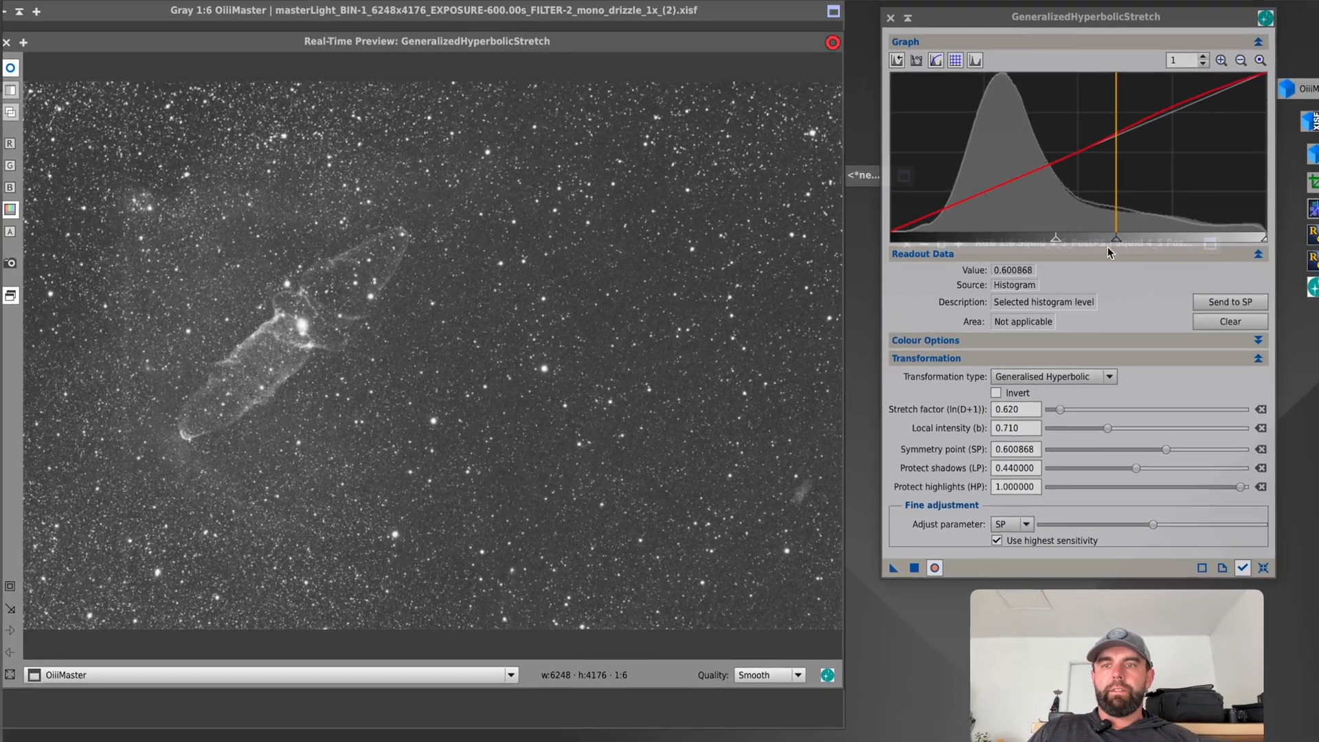
{"action": "left_click_drag", "start_coordinate": [1148, 235], "coordinate": [1080, 247]}
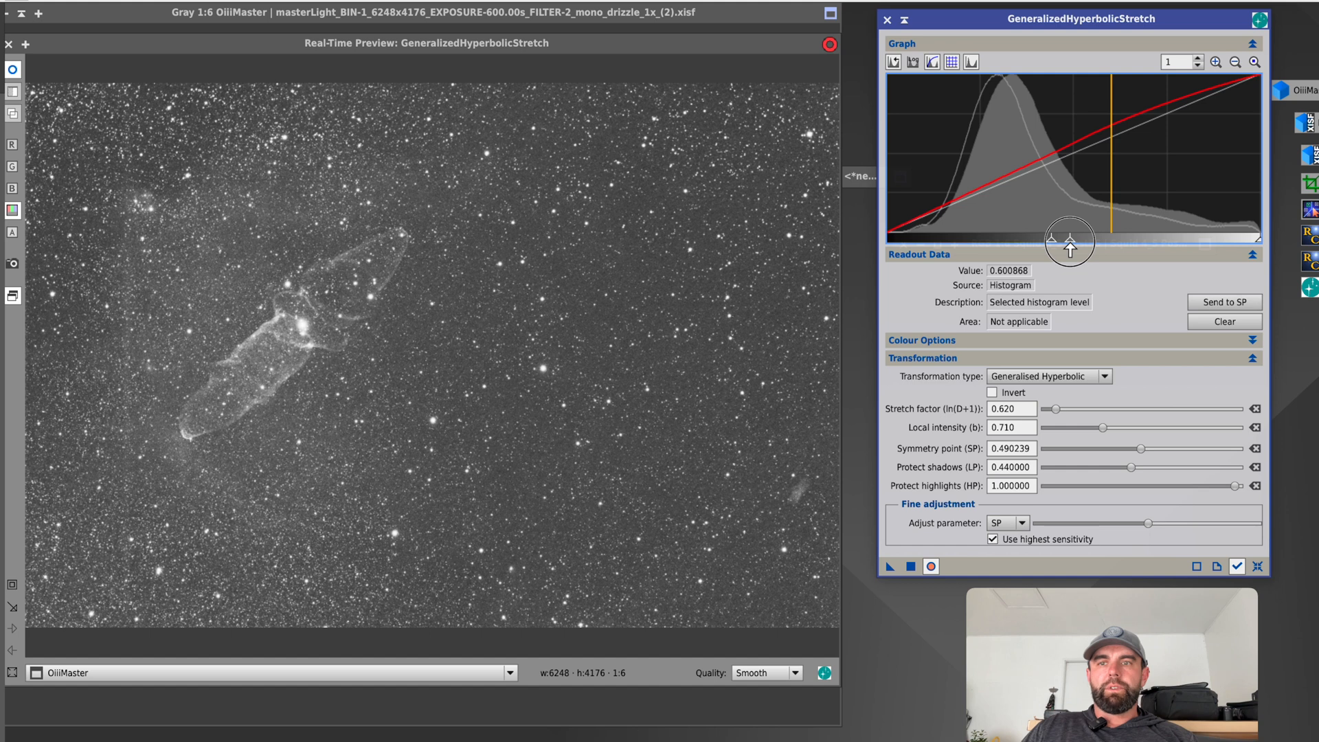
{"action": "left_click_drag", "start_coordinate": [1070, 249], "coordinate": [1088, 252]}
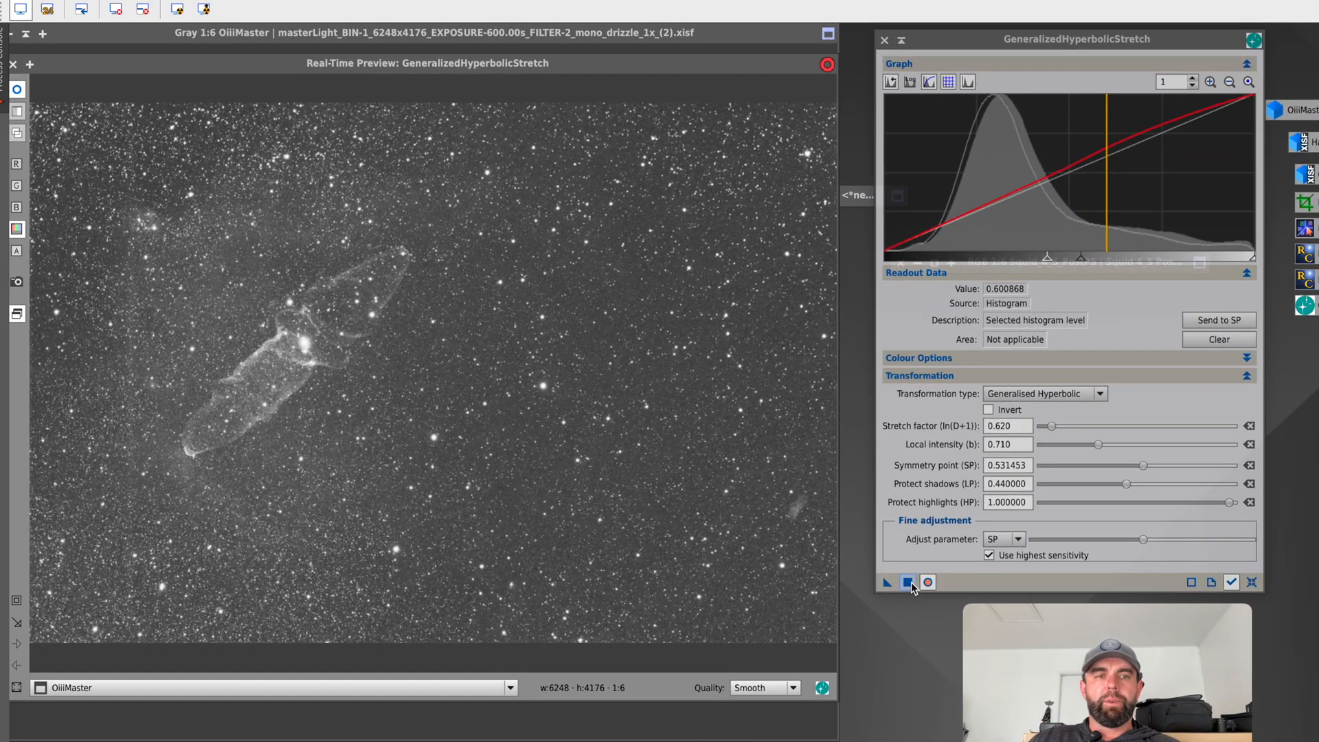
{"action": "left_click", "coordinate": [1251, 582]}
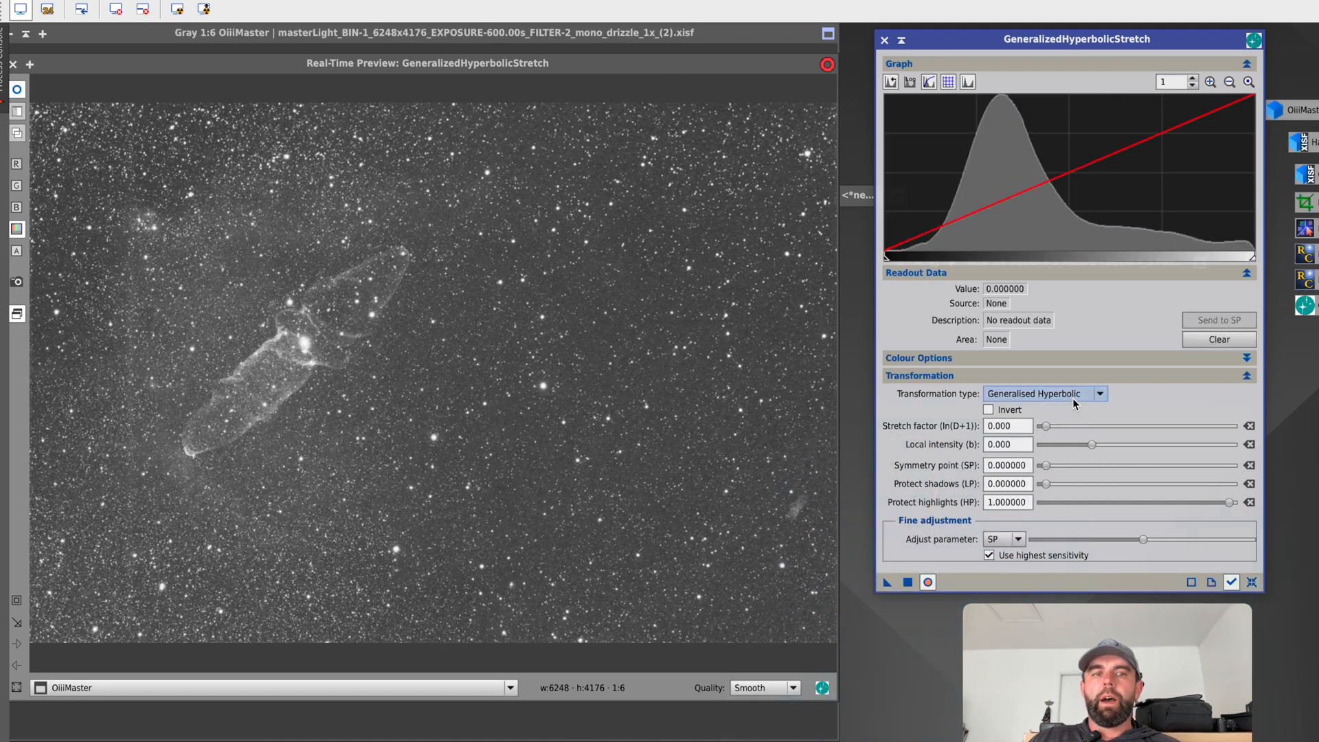
Sample the dark background areas in the preview and switch the transformation type to Linear.
{"action": "left_click", "coordinate": [631, 293]}
{"action": "left_click_drag", "start_coordinate": [632, 292], "coordinate": [643, 297]}
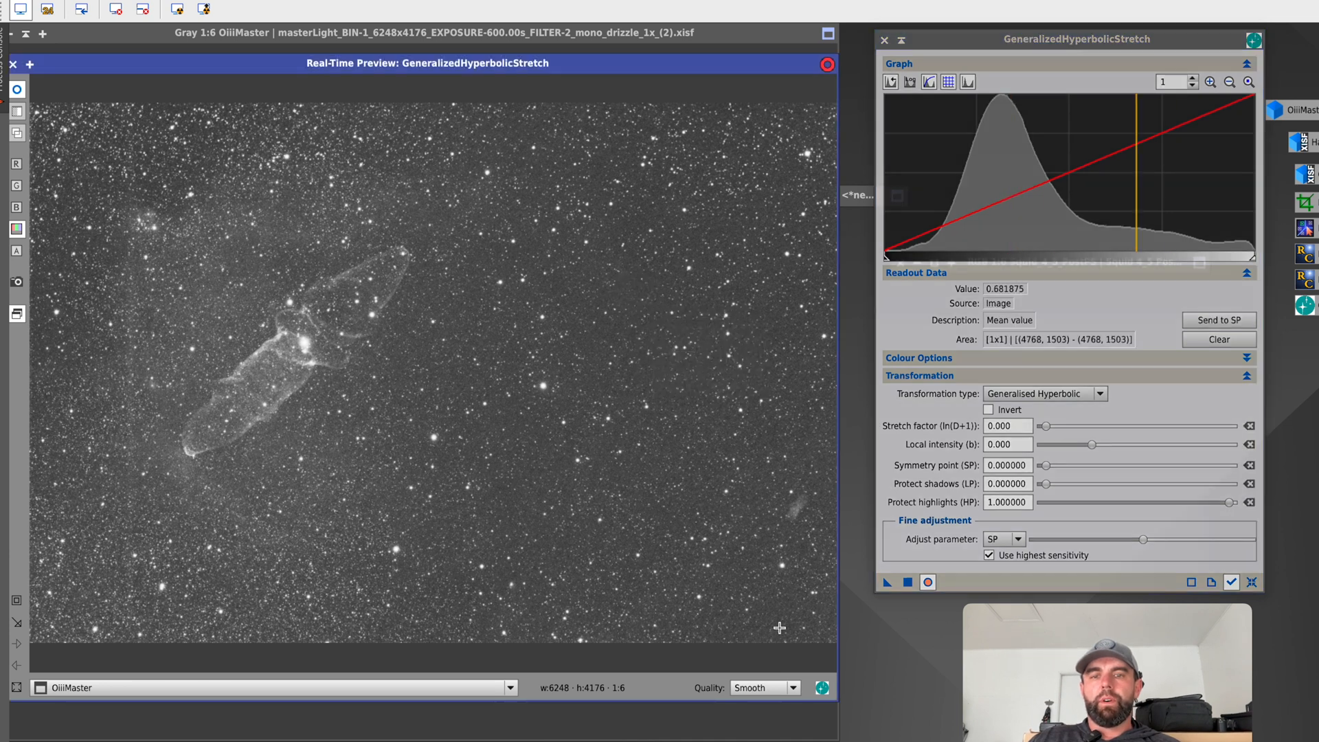
{"action": "left_click_drag", "start_coordinate": [780, 627], "coordinate": [808, 604]}
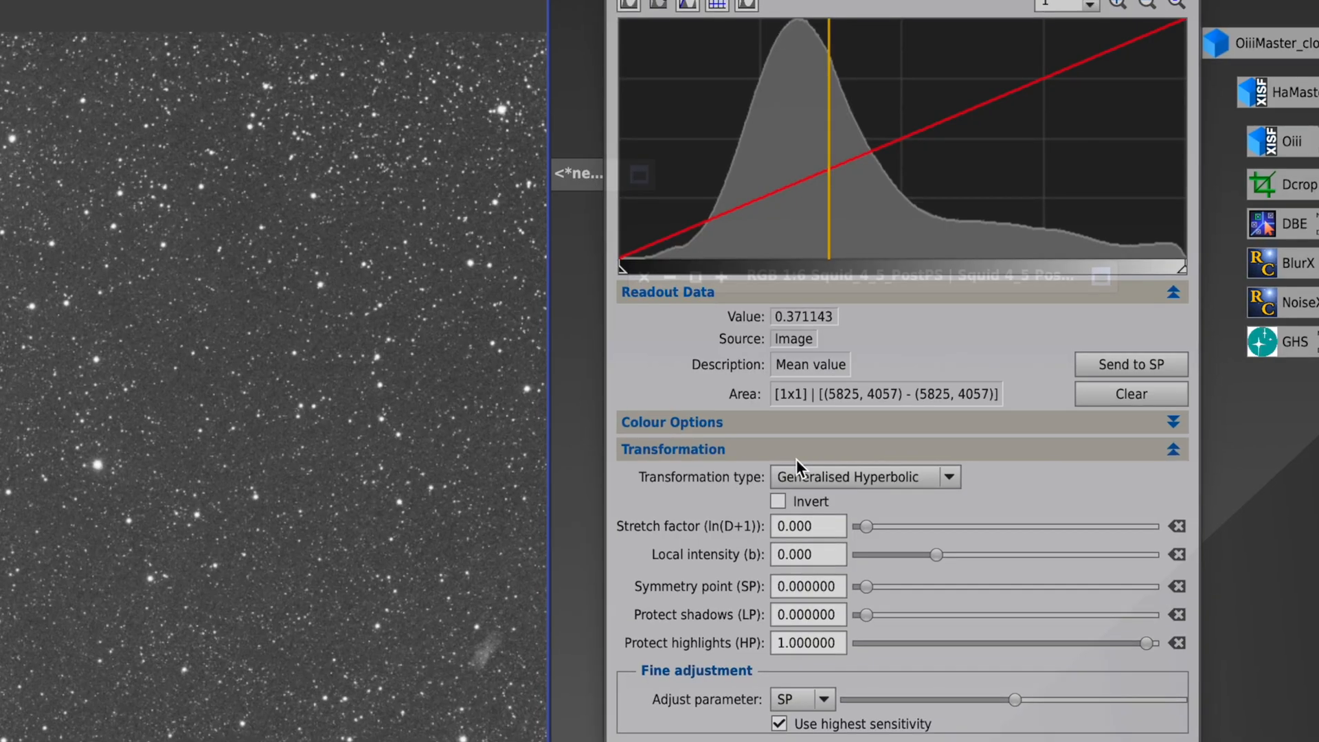
{"action": "left_click", "coordinate": [1034, 393]}
{"action": "left_click", "coordinate": [844, 563]}
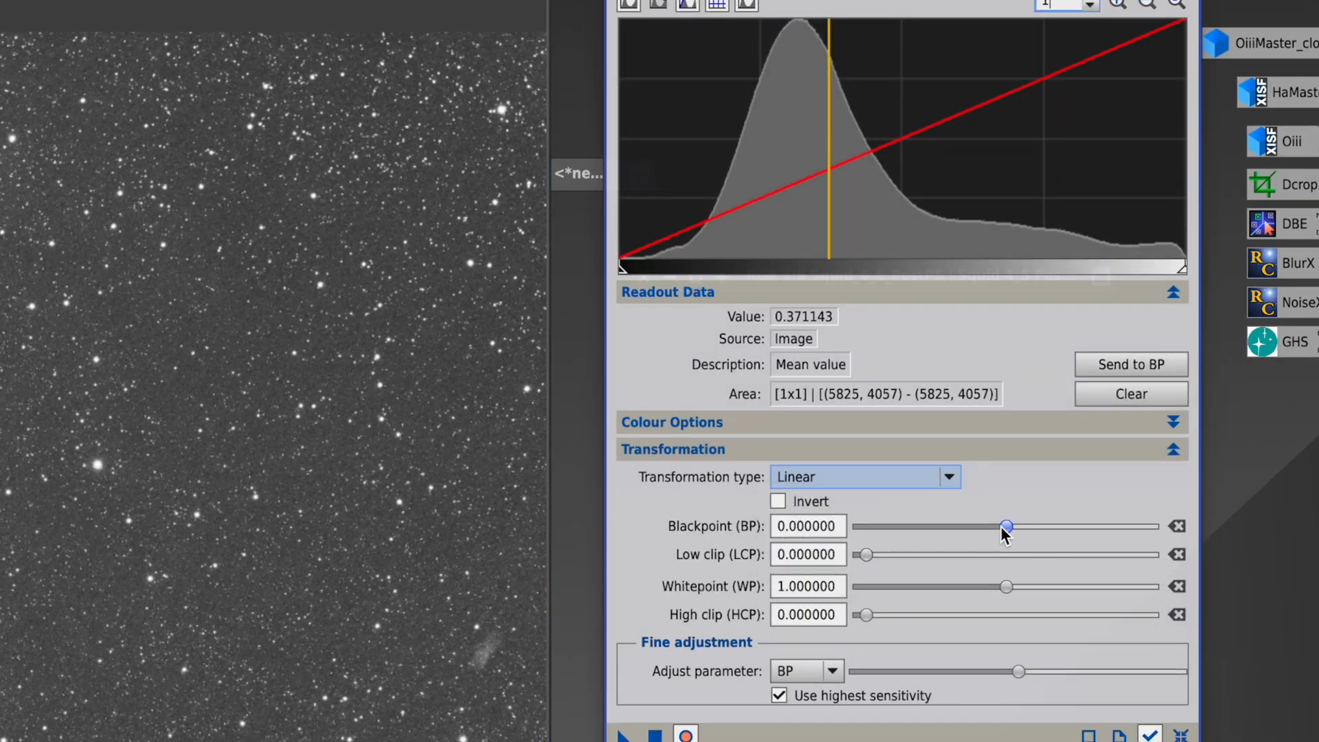
Set the blackpoint to 0.010000, turn off the preview, apply the linear stretch to OiiiMaster, and reset the parameters.
{"action": "mouse_move", "coordinate": [1004, 530]}
{"action": "left_mouse_down"}
{"action": "mouse_move", "coordinate": [1035, 530]}
{"action": "mouse_move", "coordinate": [1000, 530]}
{"action": "left_mouse_up"}
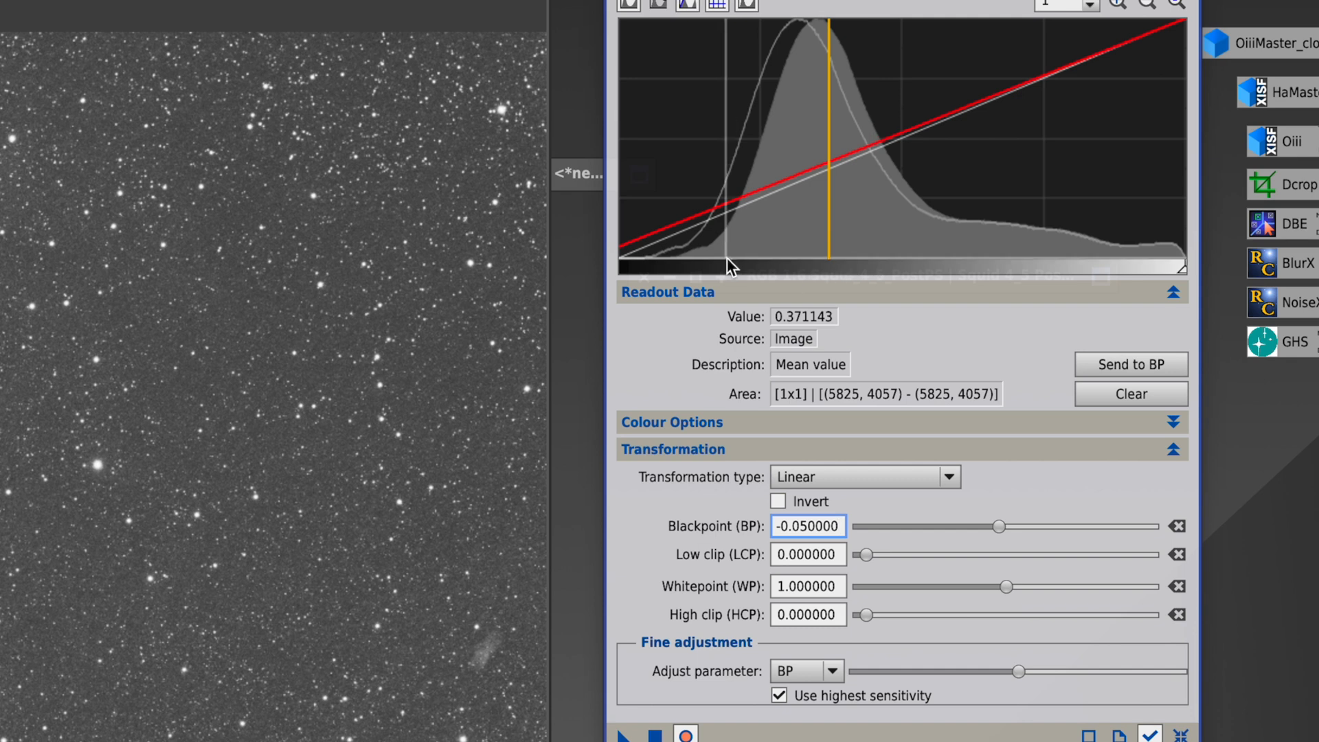
{"action": "mouse_move", "coordinate": [627, 272]}
{"action": "left_mouse_down"}
{"action": "mouse_move", "coordinate": [660, 273]}
{"action": "mouse_move", "coordinate": [626, 273]}
{"action": "left_mouse_up"}
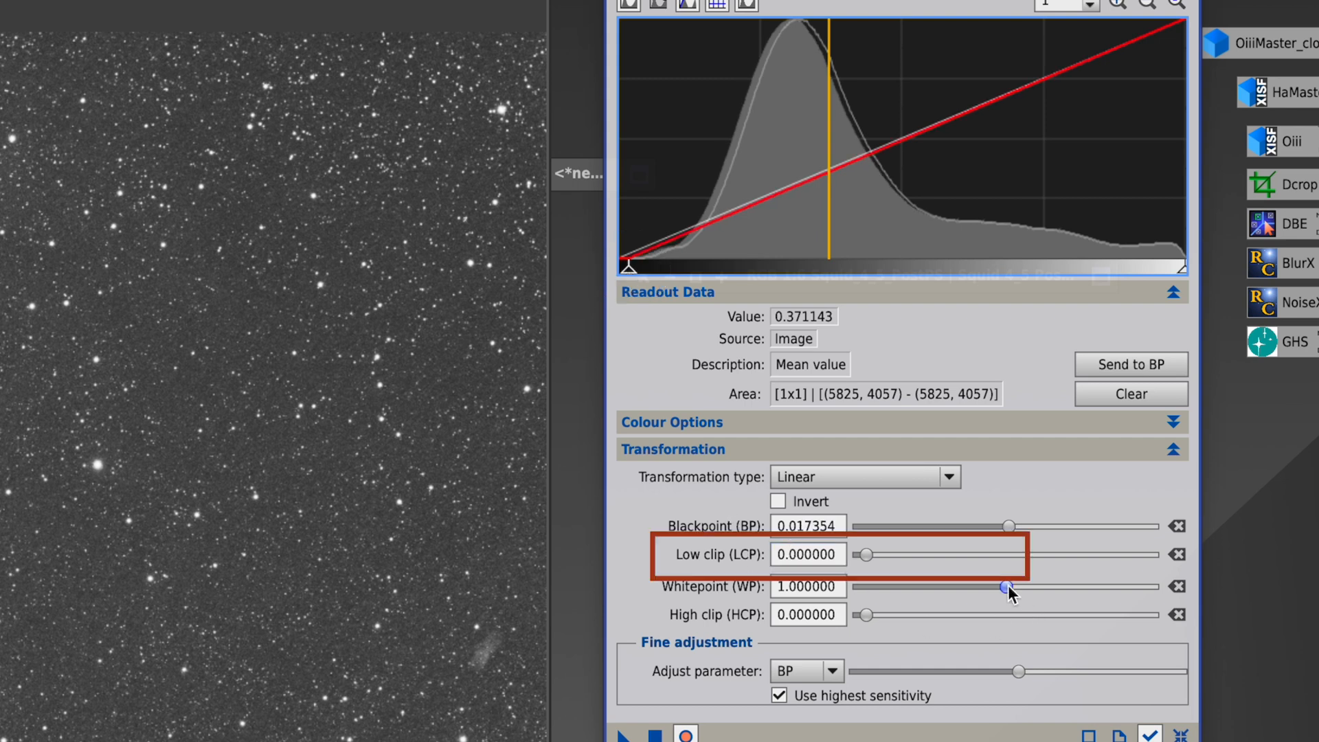
{"action": "mouse_move", "coordinate": [1008, 586]}
{"action": "left_mouse_down"}
{"action": "mouse_move", "coordinate": [966, 588]}
{"action": "mouse_move", "coordinate": [1008, 589]}
{"action": "left_mouse_up"}
{"action": "left_click_drag", "start_coordinate": [1005, 526], "coordinate": [1005, 531]}
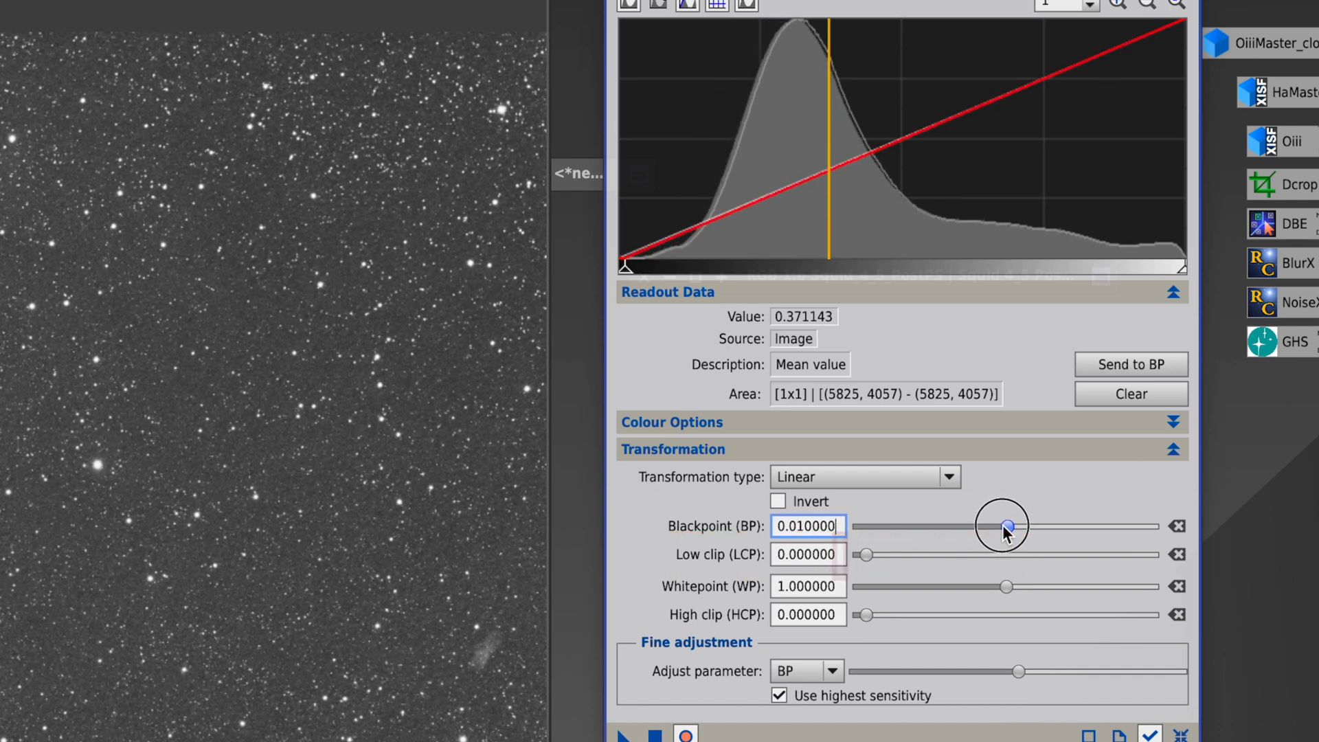
{"action": "left_click", "coordinate": [680, 737]}
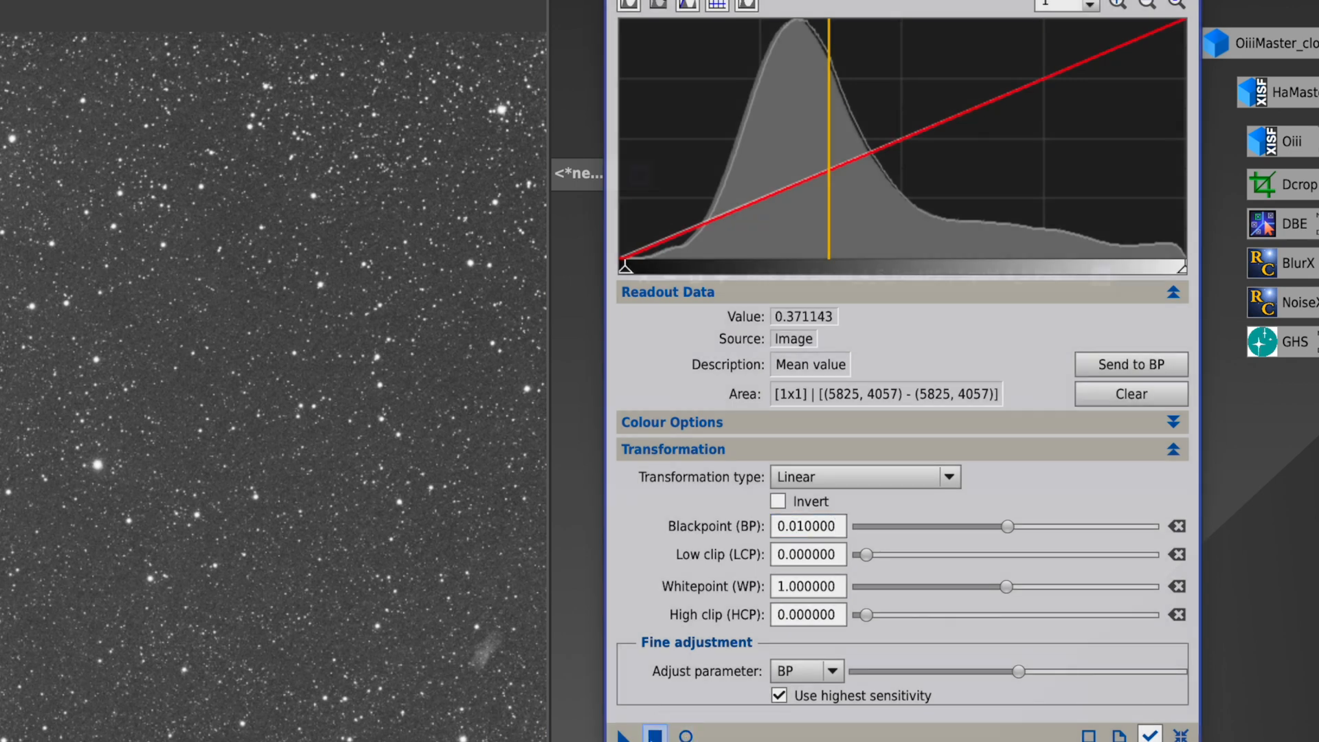
{"action": "left_click", "coordinate": [655, 737]}
{"action": "left_click", "coordinate": [1181, 736]}
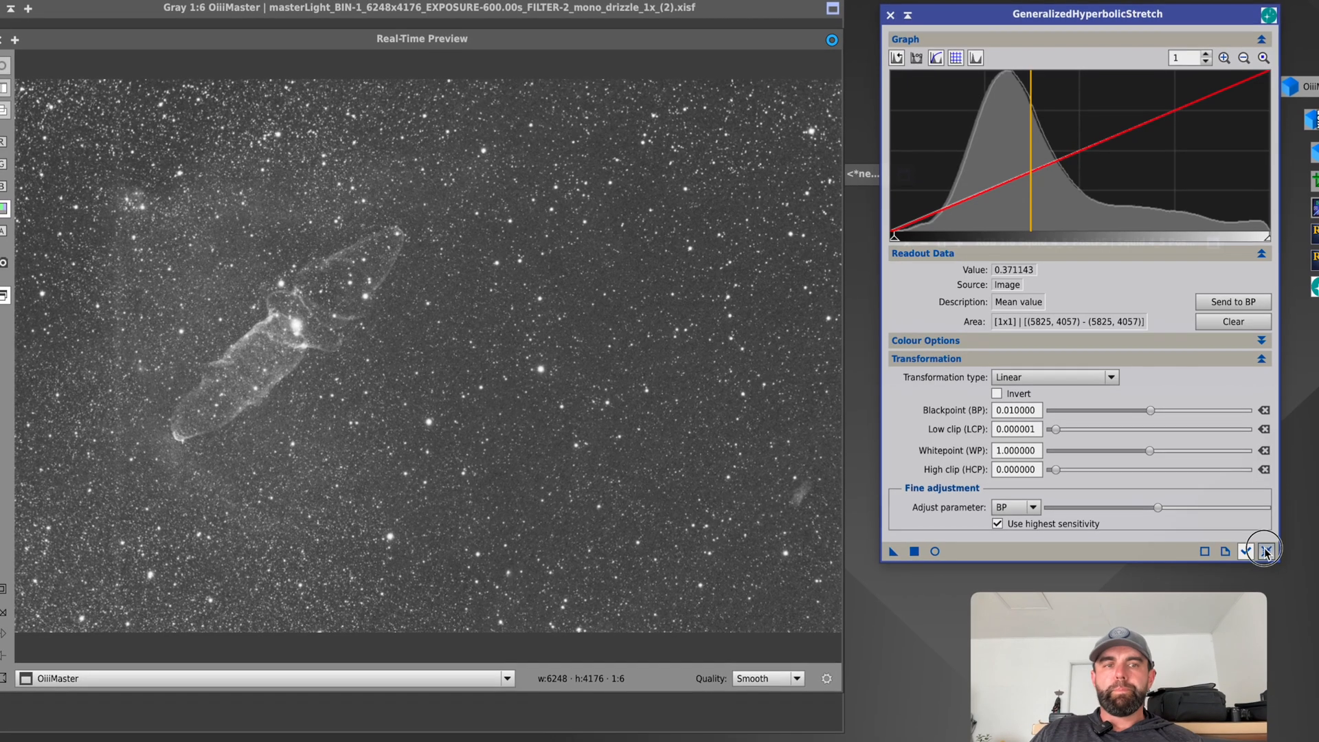
Switch the transformation type to Midtone Transfer and set the symmetry point to the histogram level 0.331887.
{"action": "left_click", "coordinate": [1099, 376]}
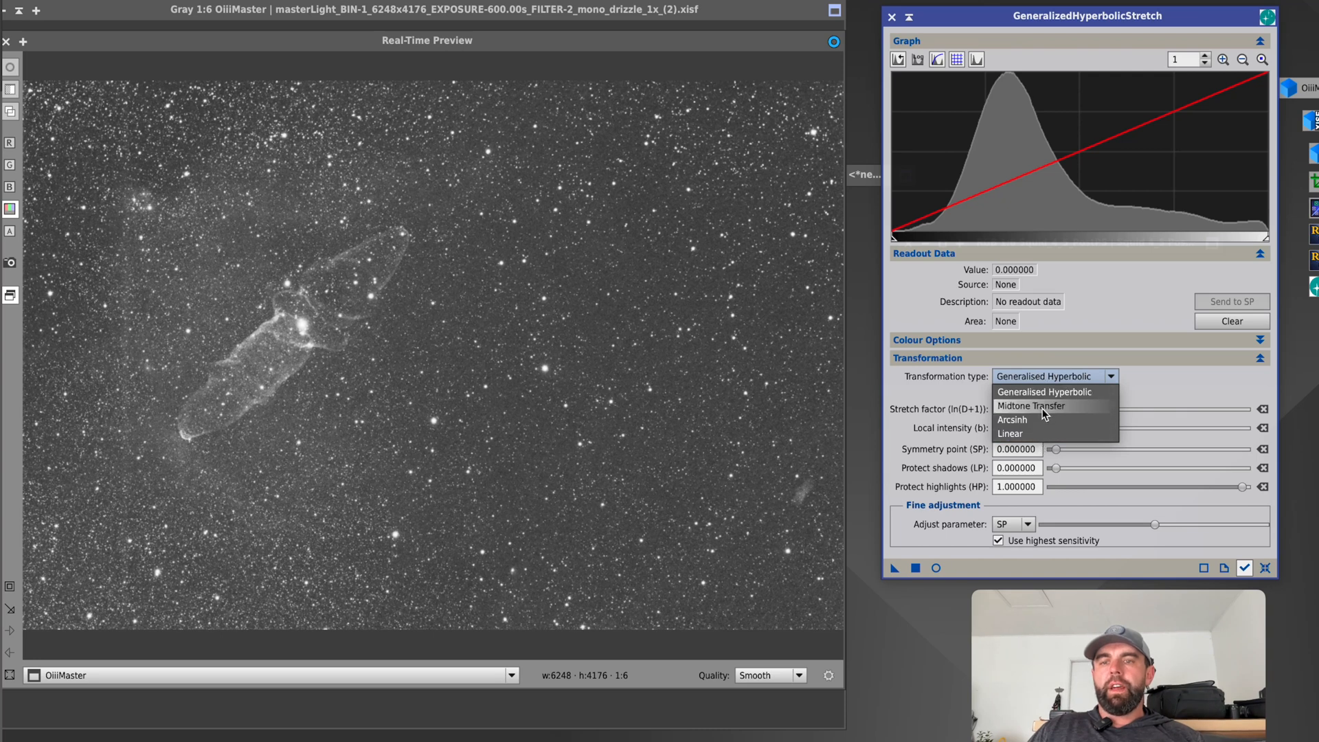
{"action": "left_click", "coordinate": [1044, 407]}
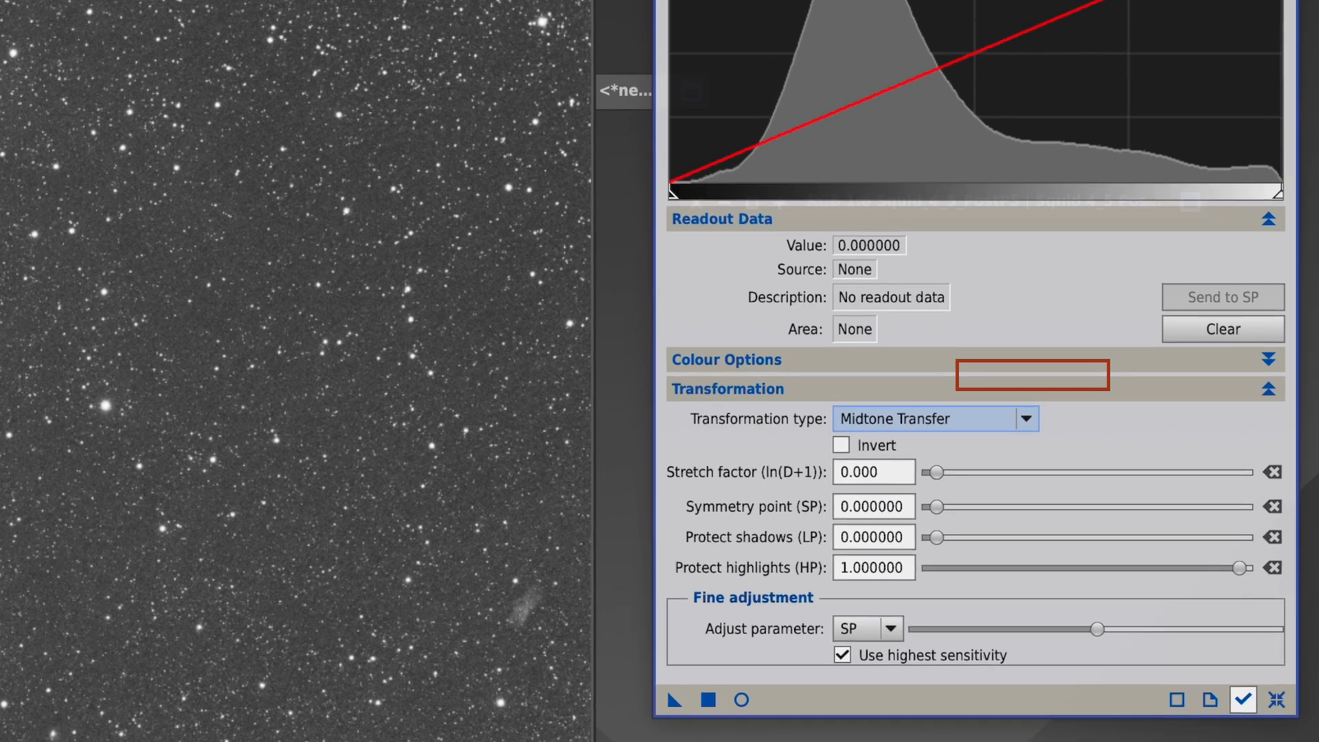
{"action": "left_click", "coordinate": [275, 316]}
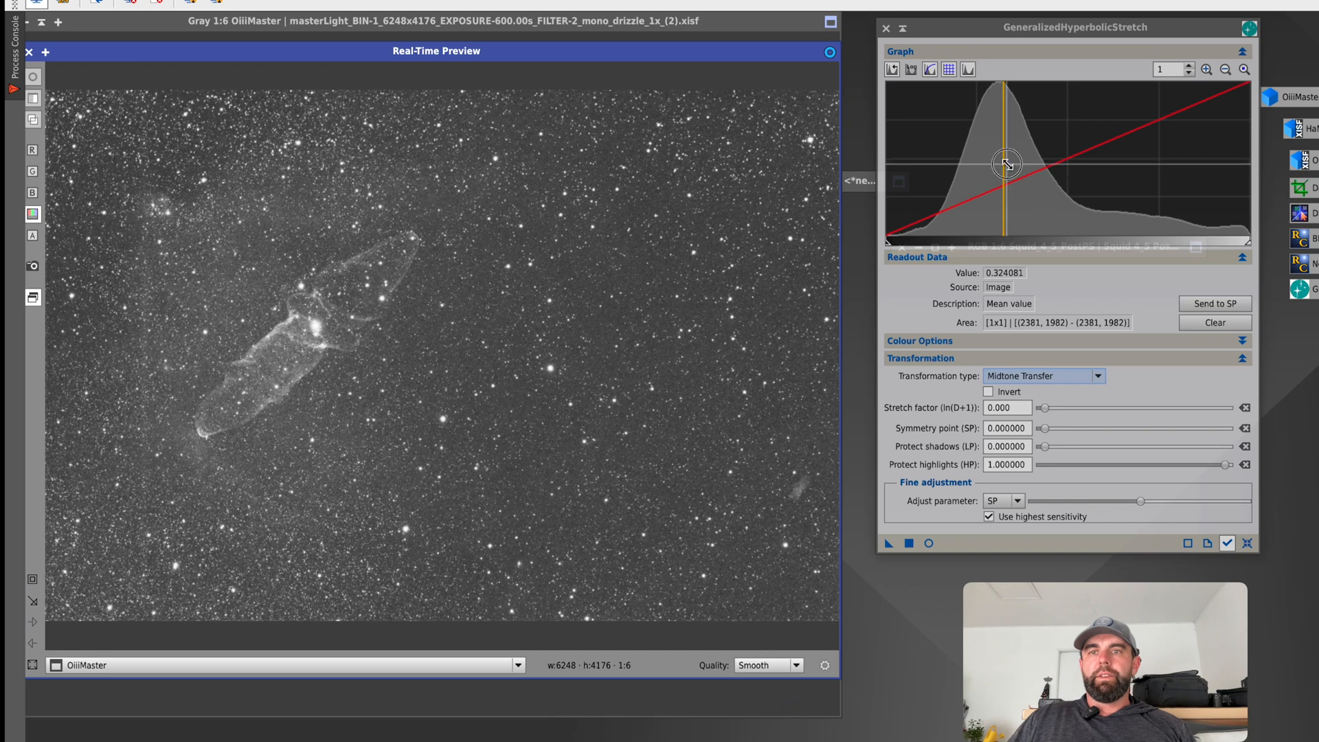
{"action": "left_click", "coordinate": [1007, 164]}
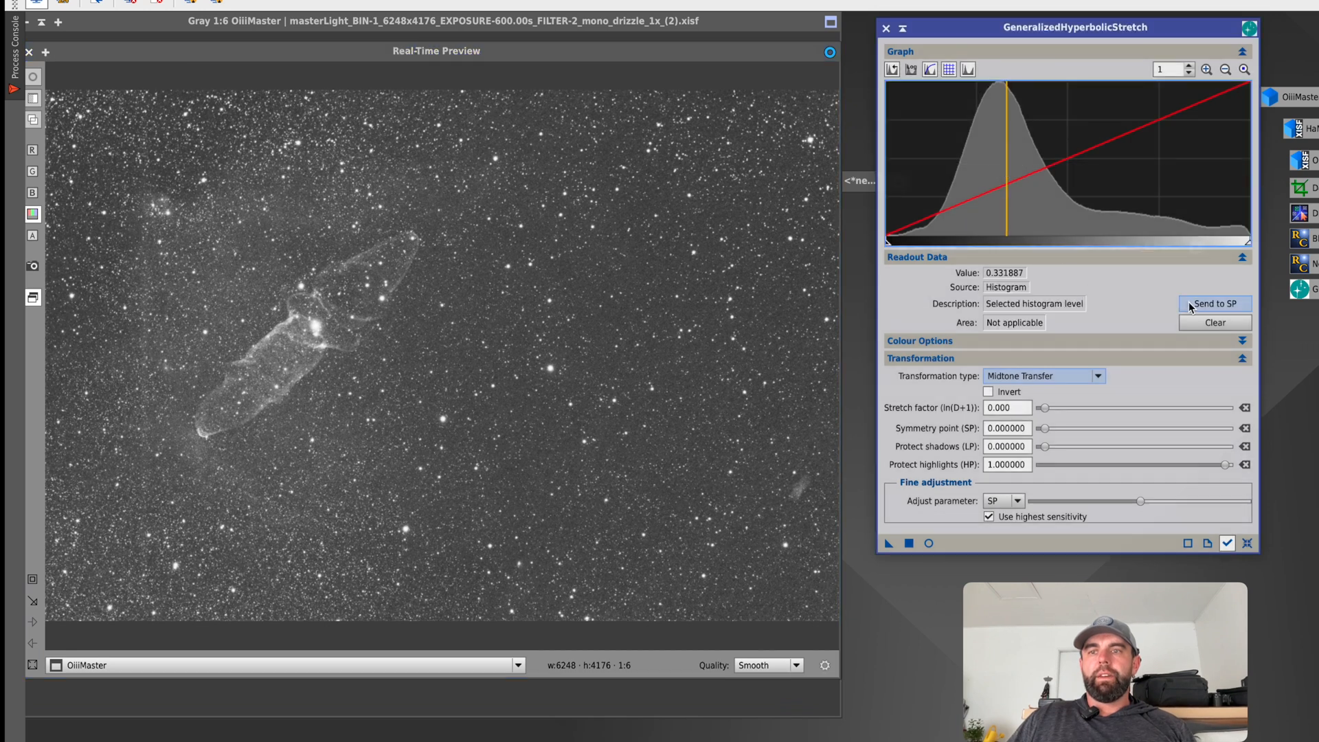
{"action": "left_click", "coordinate": [1215, 304]}
Preview the midtone stretch with stretch factor 0.260 and symmetry point 0.379610, compare it with the unstretched image, and sample the nebula's bright central star.
{"action": "left_click_drag", "start_coordinate": [1048, 411], "coordinate": [1045, 411]}
{"action": "left_click", "coordinate": [929, 543]}
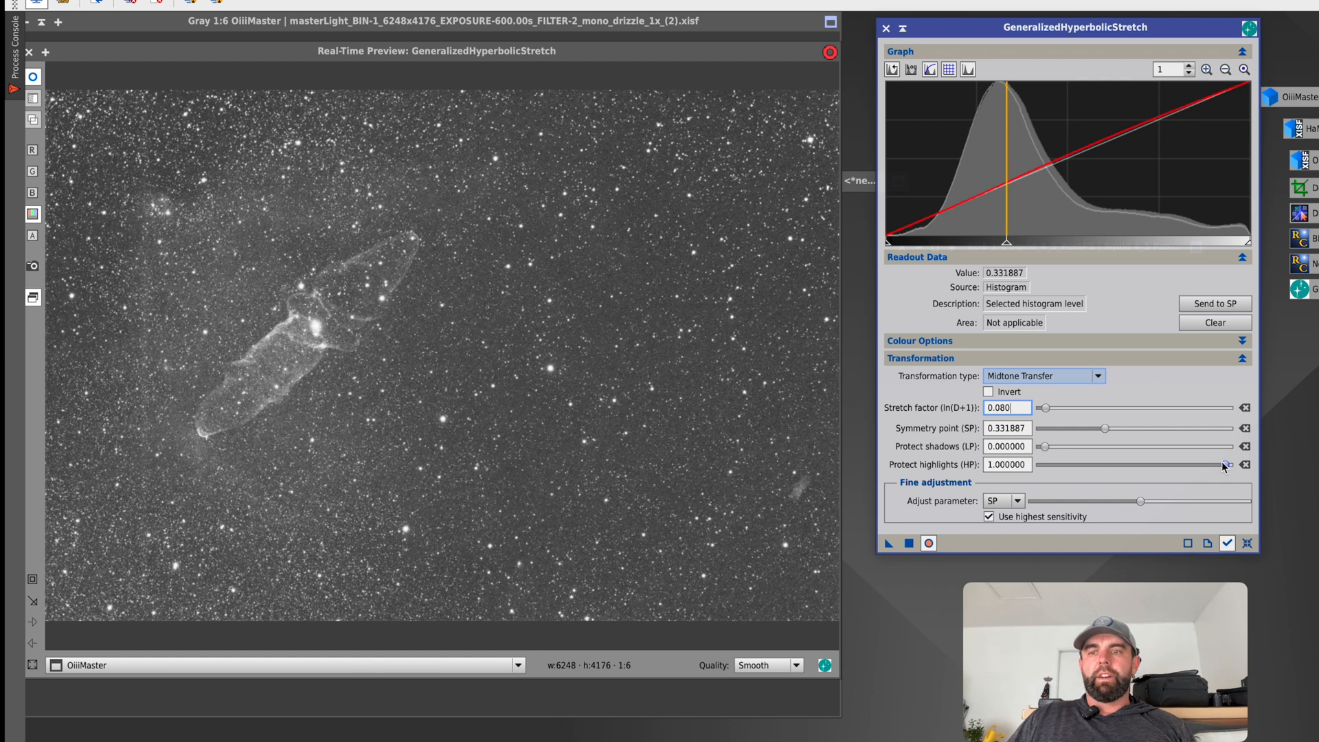
{"action": "mouse_move", "coordinate": [1224, 462]}
{"action": "left_mouse_down"}
{"action": "mouse_move", "coordinate": [1025, 471]}
{"action": "mouse_move", "coordinate": [1186, 452]}
{"action": "mouse_move", "coordinate": [1175, 462]}
{"action": "mouse_move", "coordinate": [1264, 465]}
{"action": "left_mouse_up"}
{"action": "left_click_drag", "start_coordinate": [1046, 411], "coordinate": [1050, 412]}
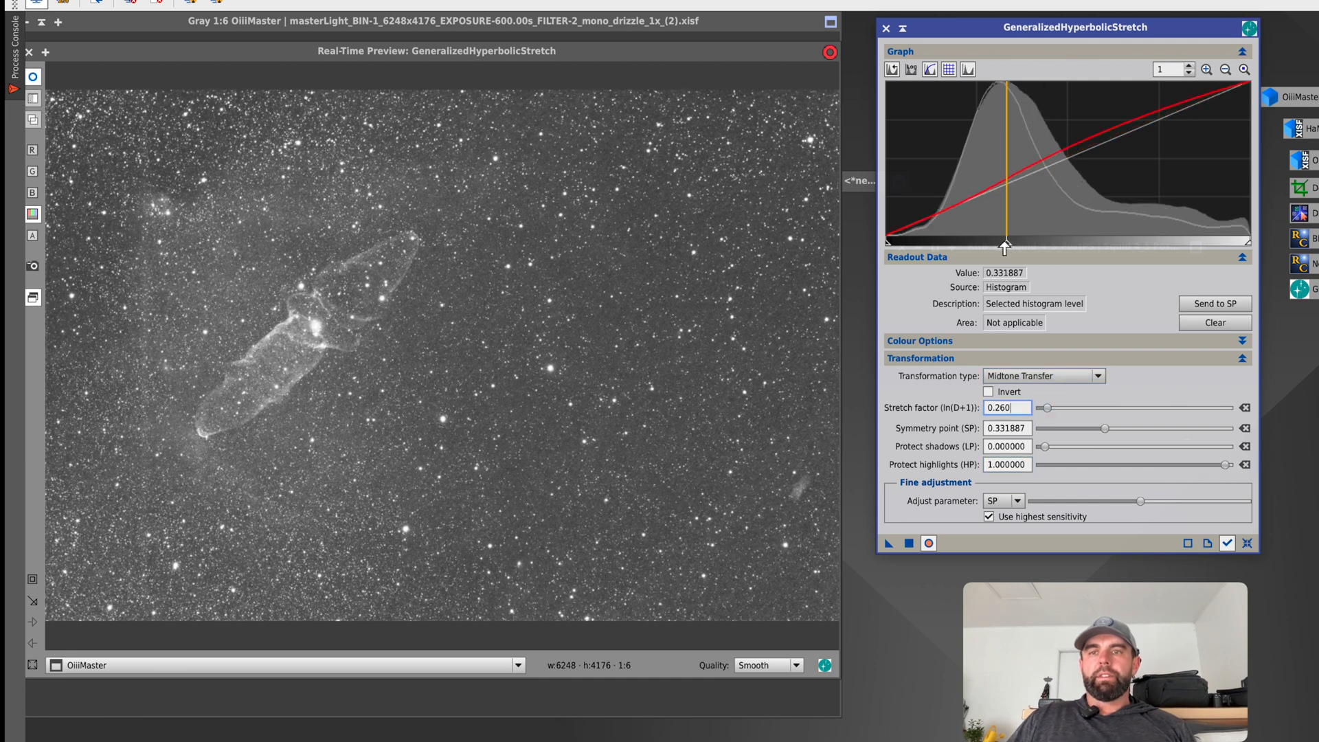
{"action": "left_click_drag", "start_coordinate": [1007, 242], "coordinate": [1024, 246]}
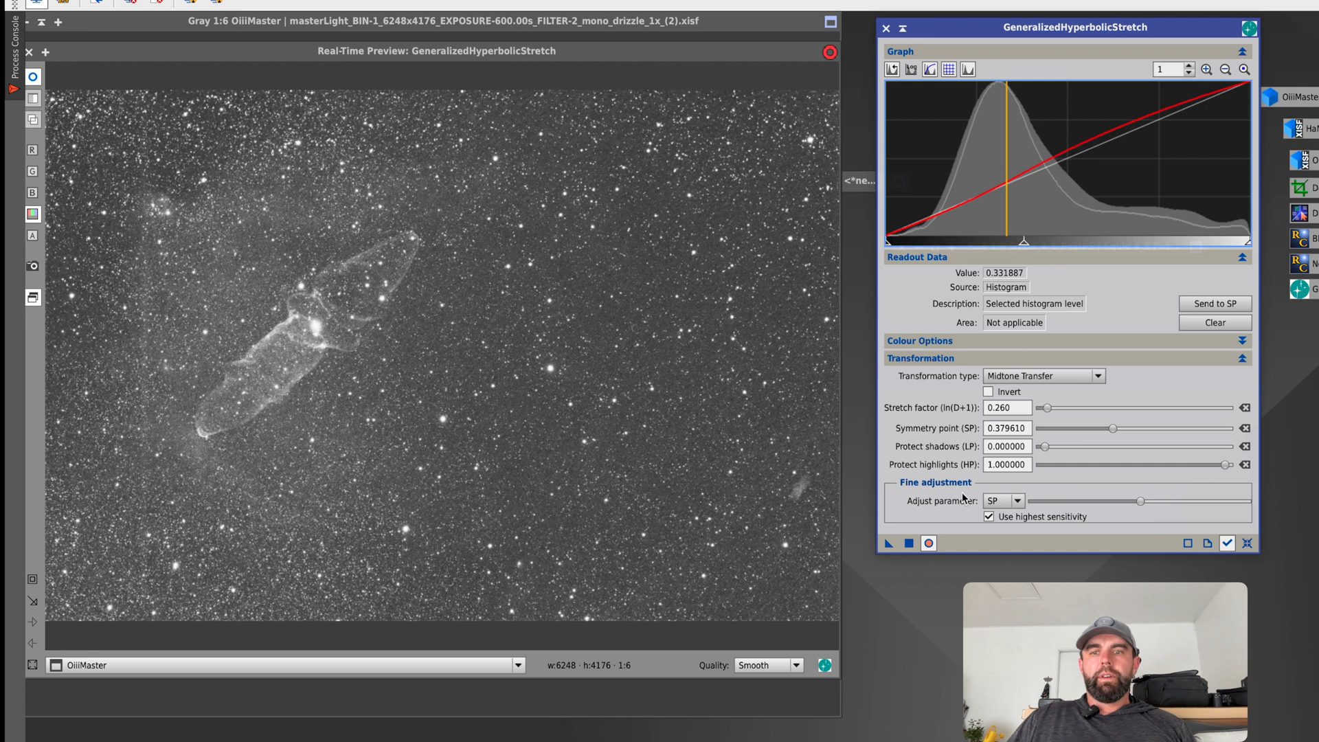
{"action": "left_click", "coordinate": [936, 539]}
{"action": "left_click", "coordinate": [936, 539]}
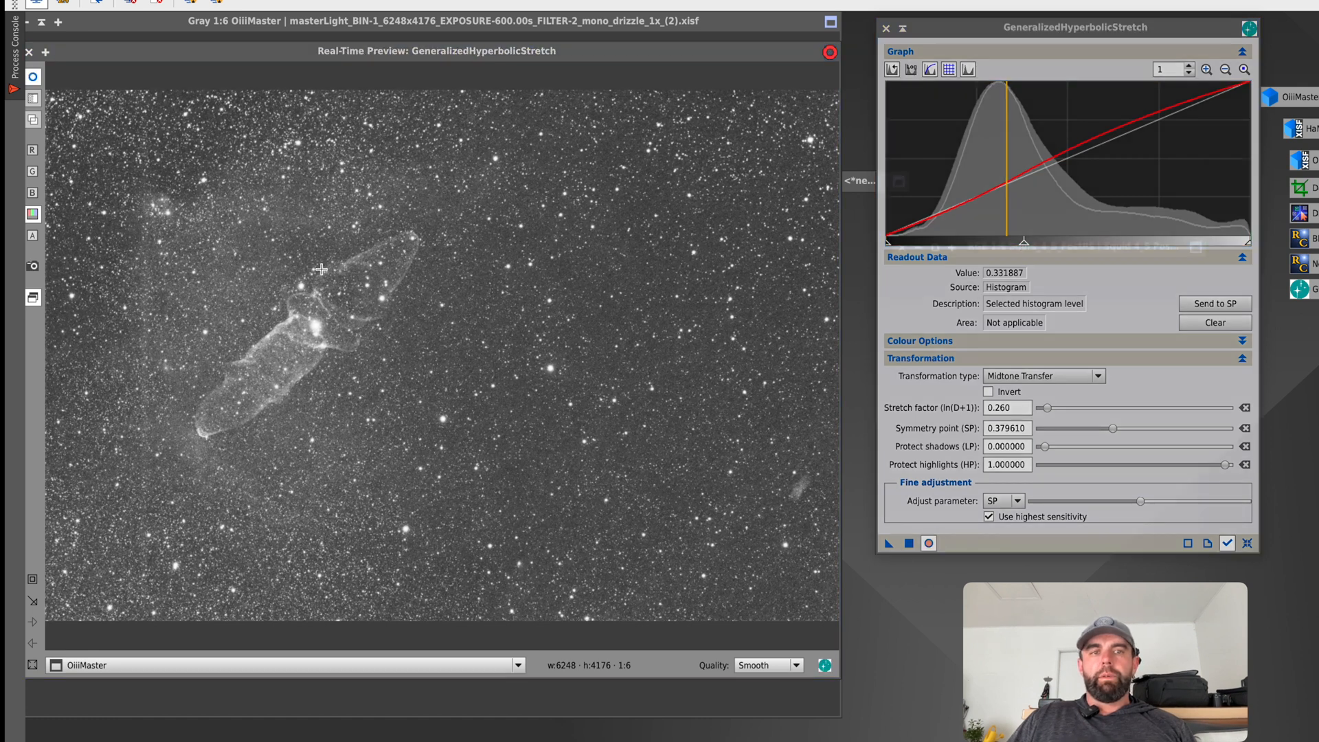
{"action": "left_click", "coordinate": [316, 323]}
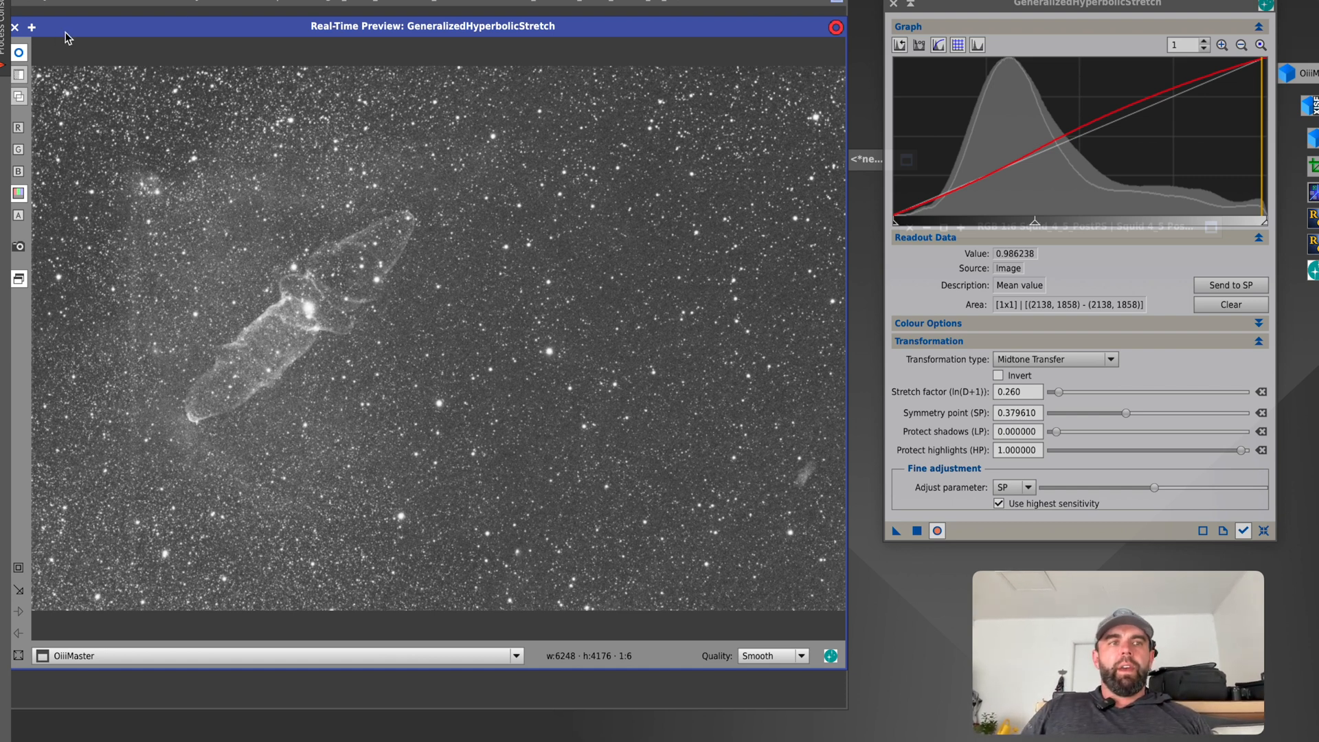
Arrange the OiiiMaster and OiiiMaster_clone windows next to each other for comparison, moving the other windows out of the way.
{"action": "left_click_drag", "start_coordinate": [66, 31], "coordinate": [158, 35]}
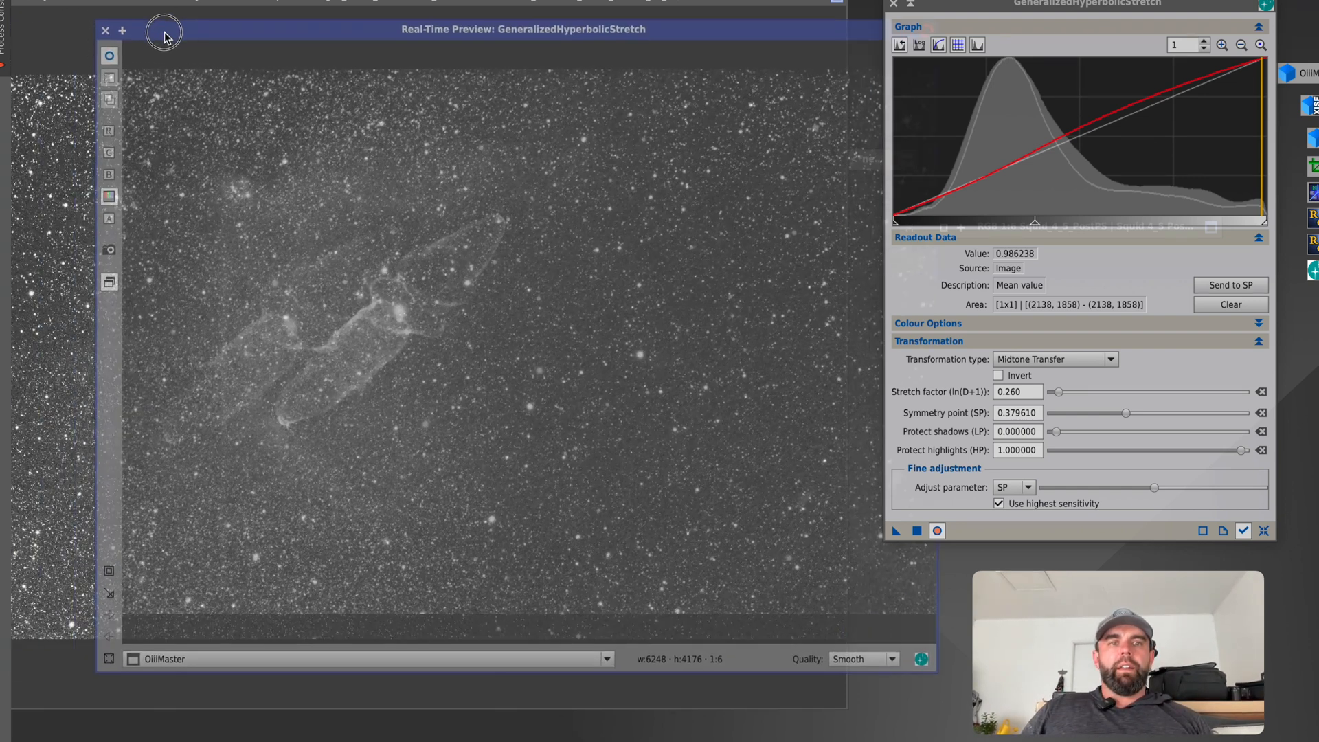
{"action": "left_click", "coordinate": [1048, 359]}
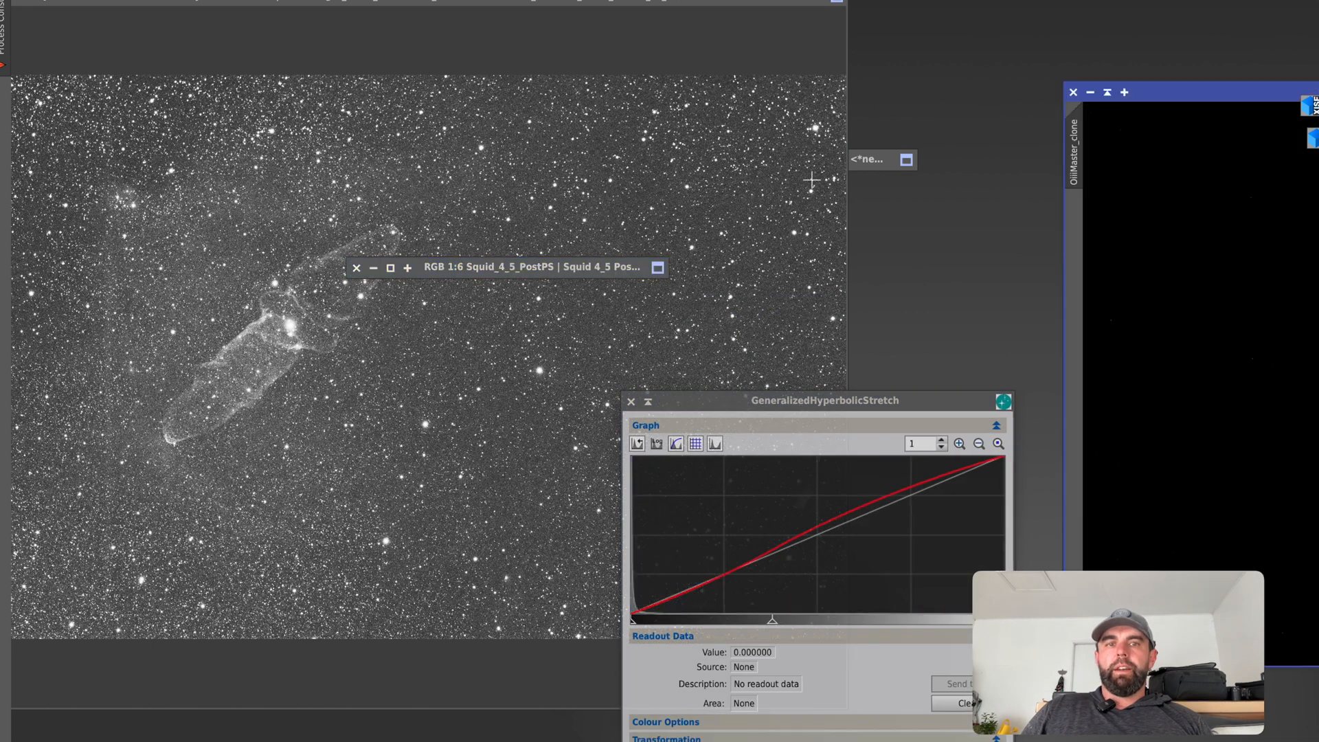
{"action": "left_click_drag", "start_coordinate": [1179, 92], "coordinate": [999, 77]}
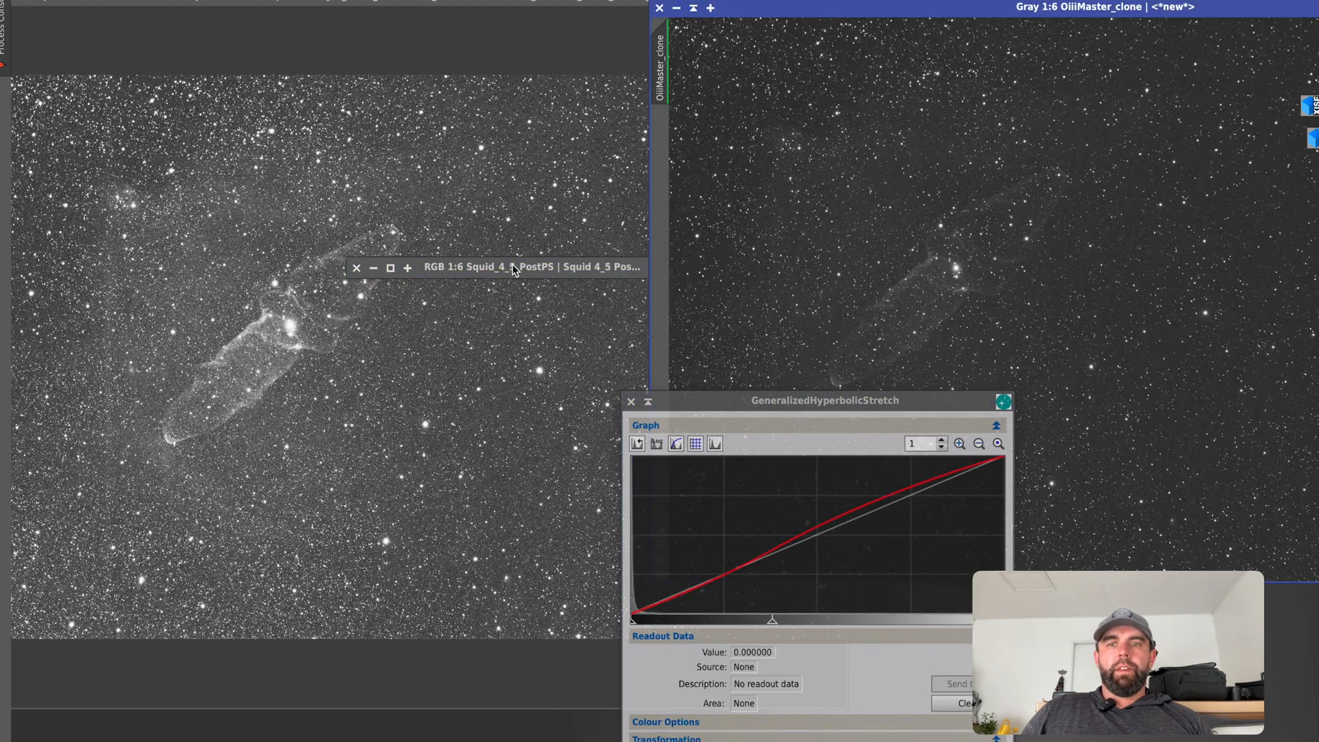
{"action": "mouse_move", "coordinate": [514, 266]}
{"action": "left_mouse_down"}
{"action": "mouse_move", "coordinate": [437, 594]}
{"action": "mouse_move", "coordinate": [388, 685]}
{"action": "left_mouse_up"}
{"action": "left_click_drag", "start_coordinate": [410, 1], "coordinate": [407, 0]}
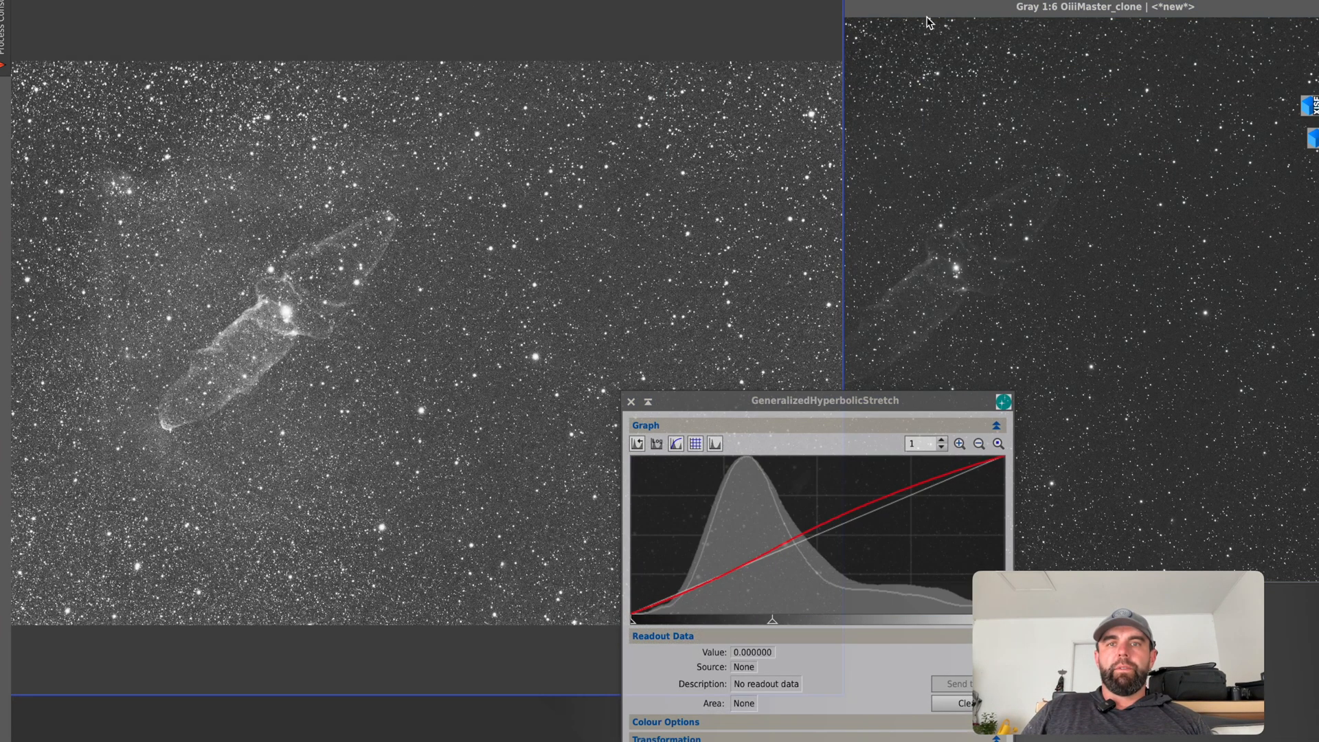
{"action": "left_click_drag", "start_coordinate": [946, 7], "coordinate": [850, 0]}
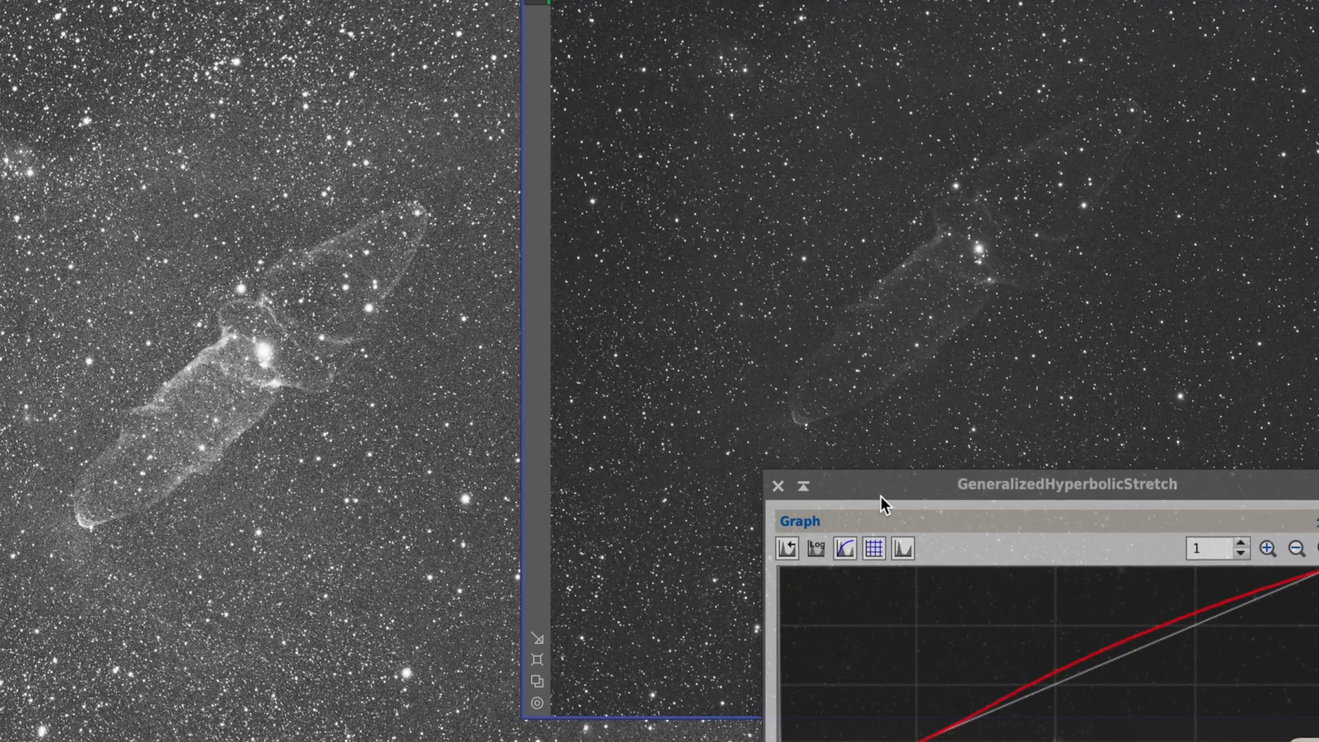
{"action": "left_click_drag", "start_coordinate": [880, 493], "coordinate": [875, 708]}
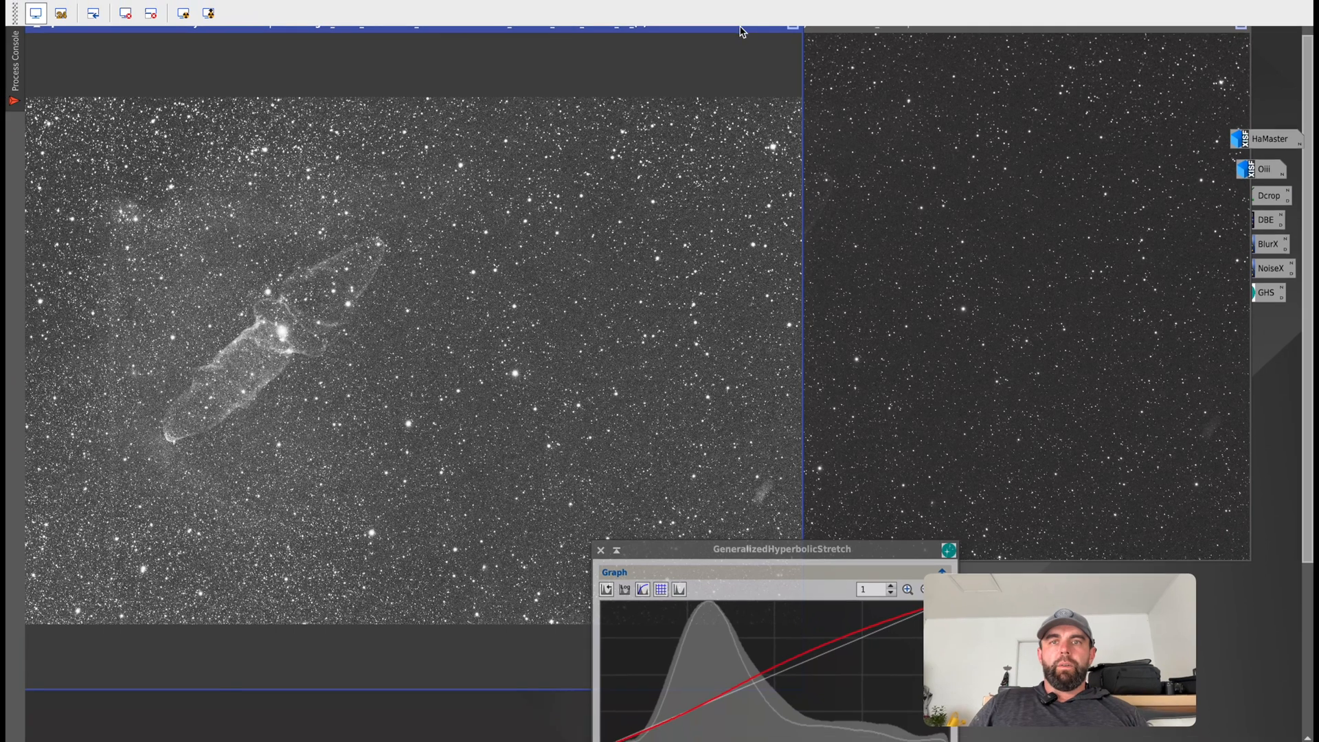
{"action": "left_click_drag", "start_coordinate": [742, 31], "coordinate": [793, 66]}
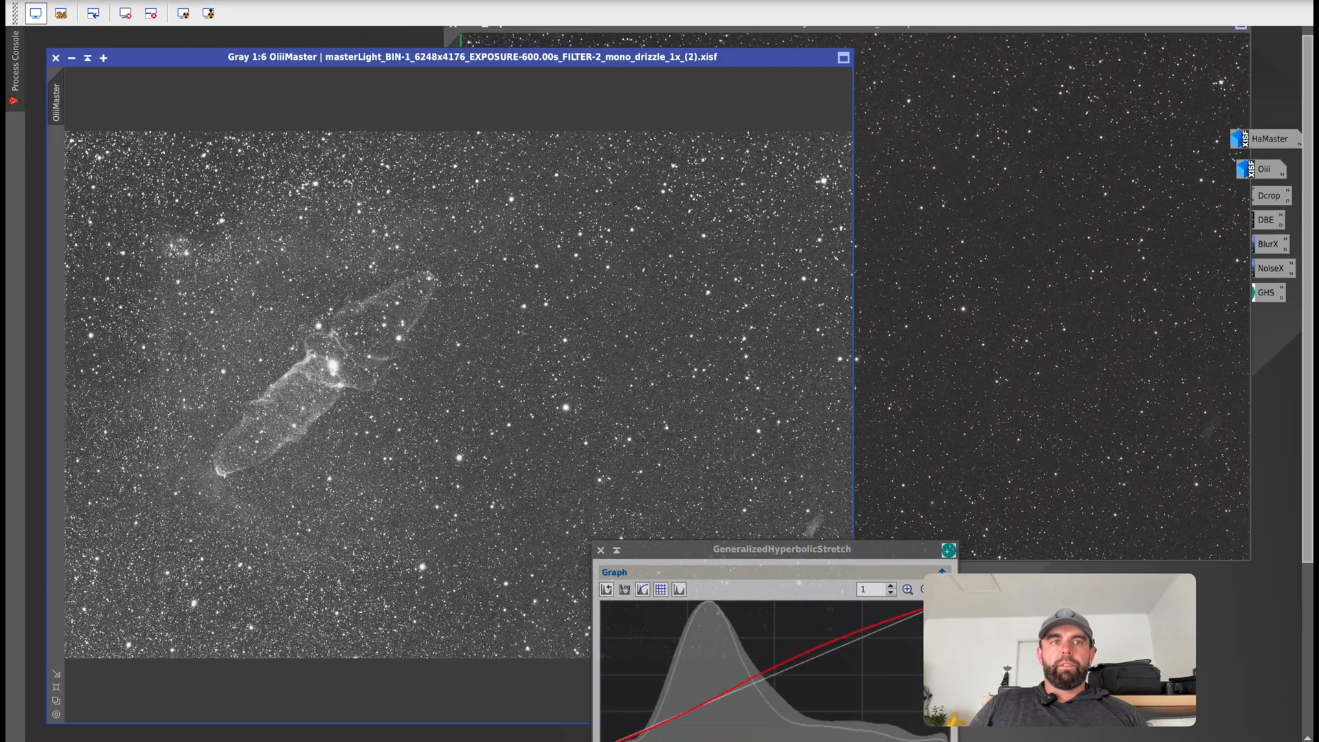
Undo the most recent GeneralizedHyperbolicStretch passes on OiiiMaster one at a time to compare the successive stretches.
{"action": "left_click", "coordinate": [208, 1]}
{"action": "left_click", "coordinate": [237, 1]}
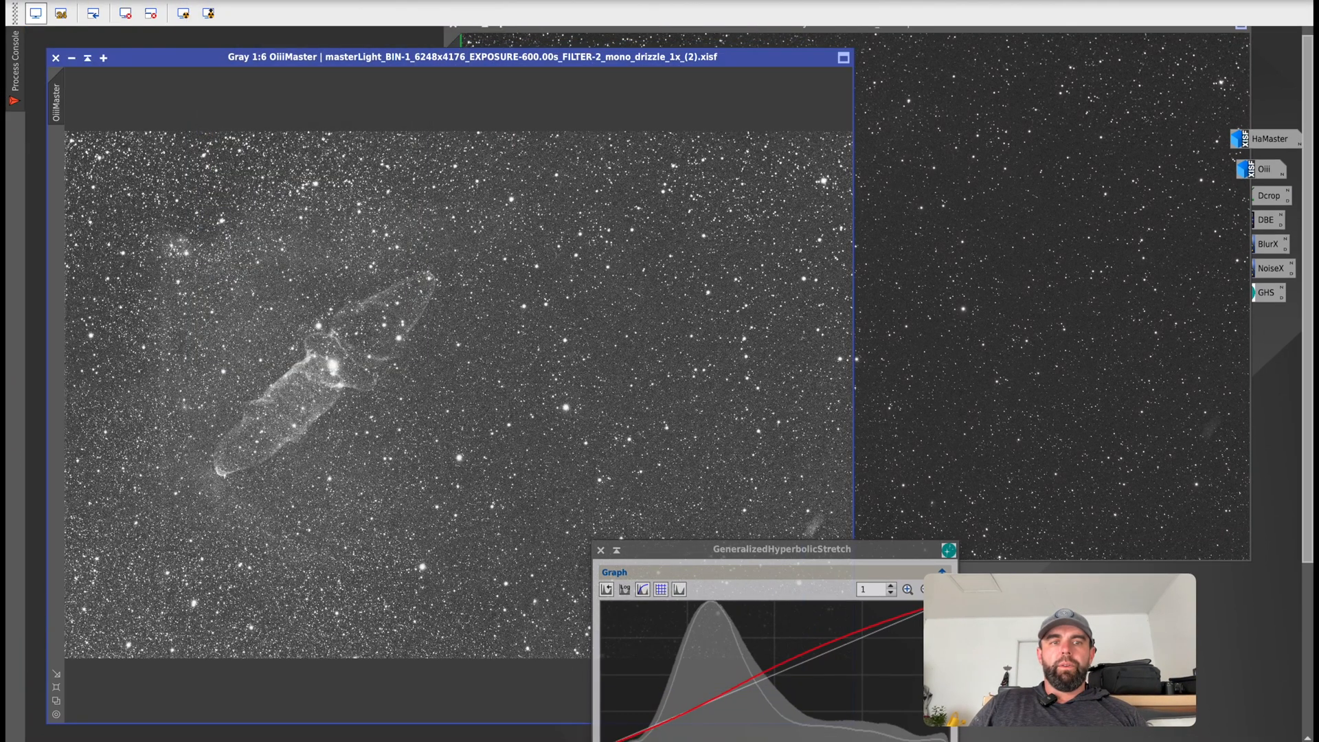
{"action": "left_click", "coordinate": [208, 1]}
{"action": "left_click", "coordinate": [289, 6]}
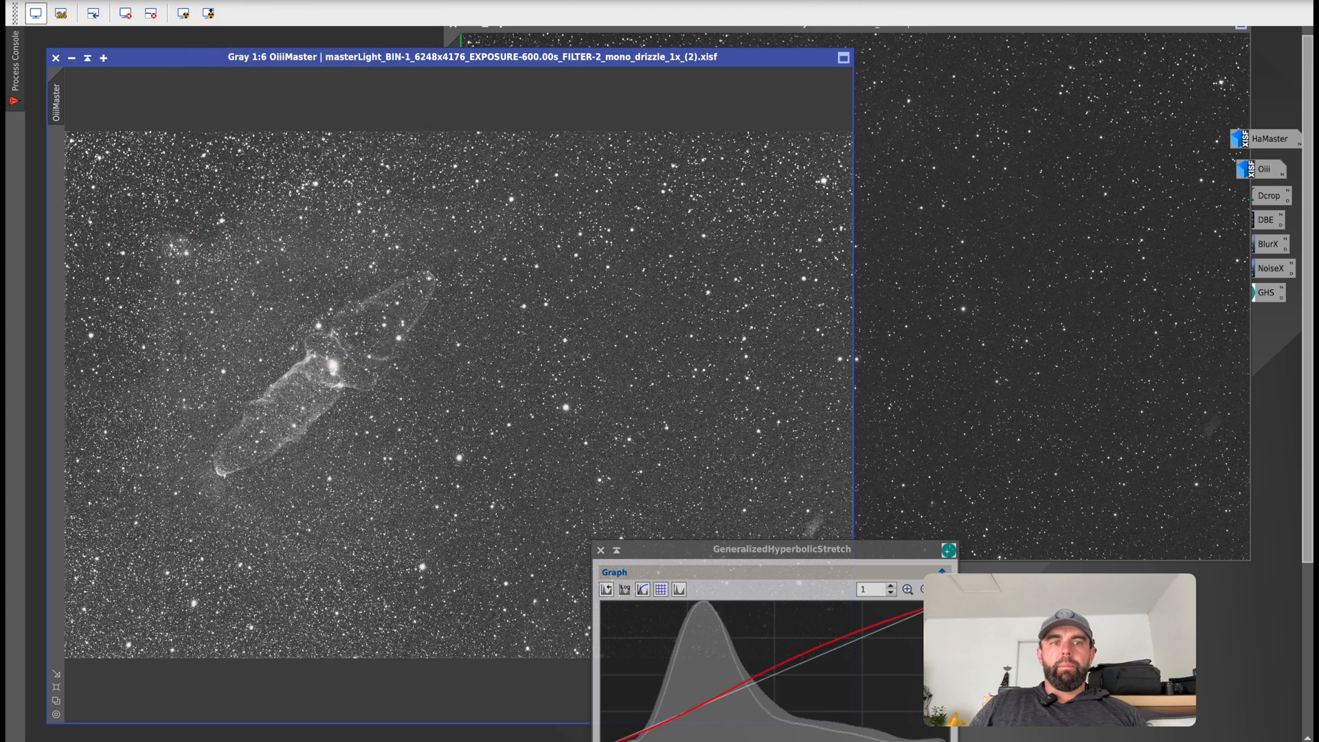
{"action": "left_click", "coordinate": [207, 1]}
{"action": "left_click", "coordinate": [237, 7]}
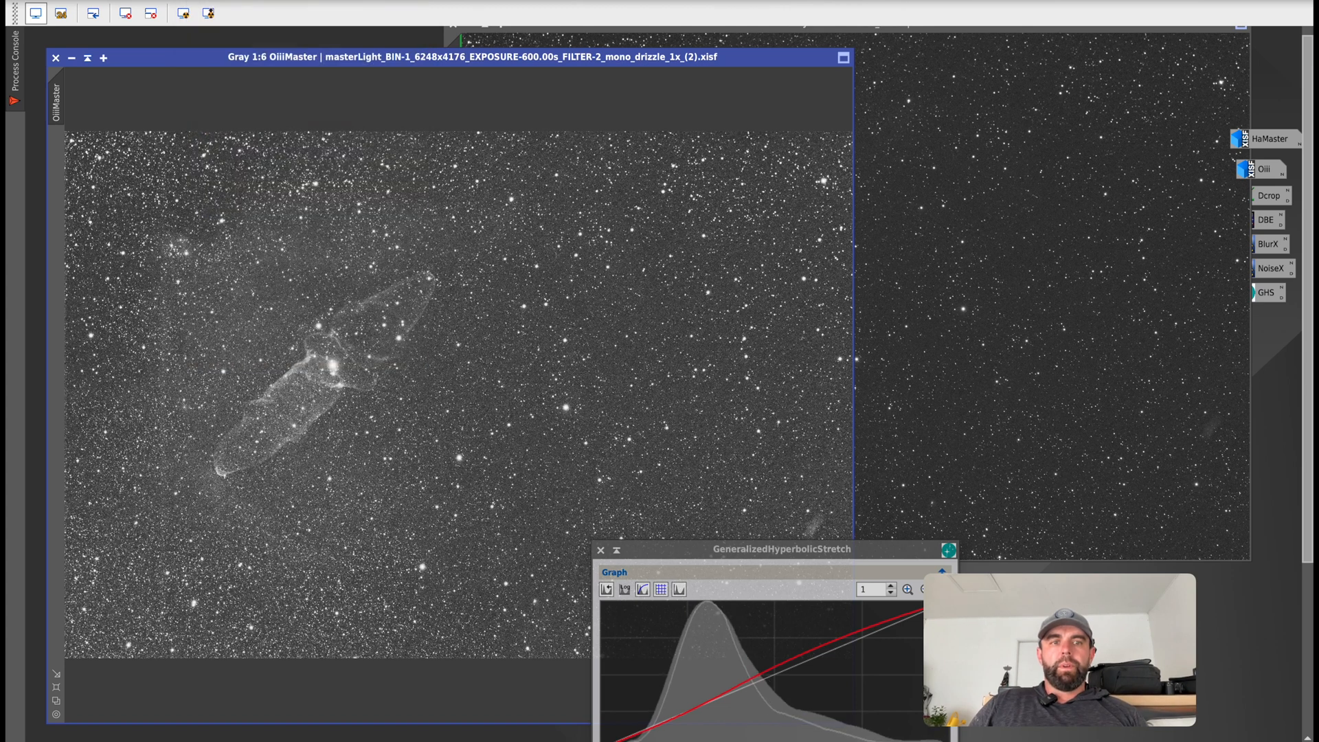
{"action": "left_click", "coordinate": [207, 1]}
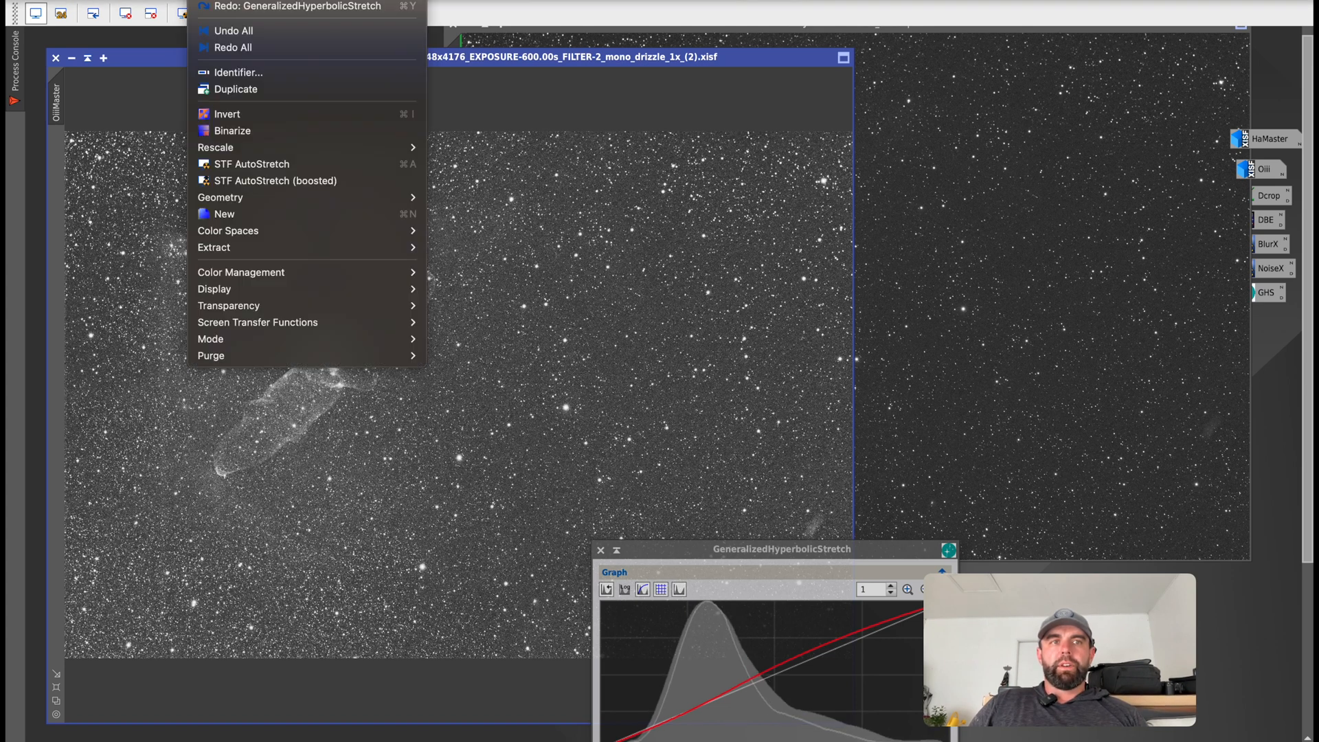
{"action": "left_click", "coordinate": [289, 4]}
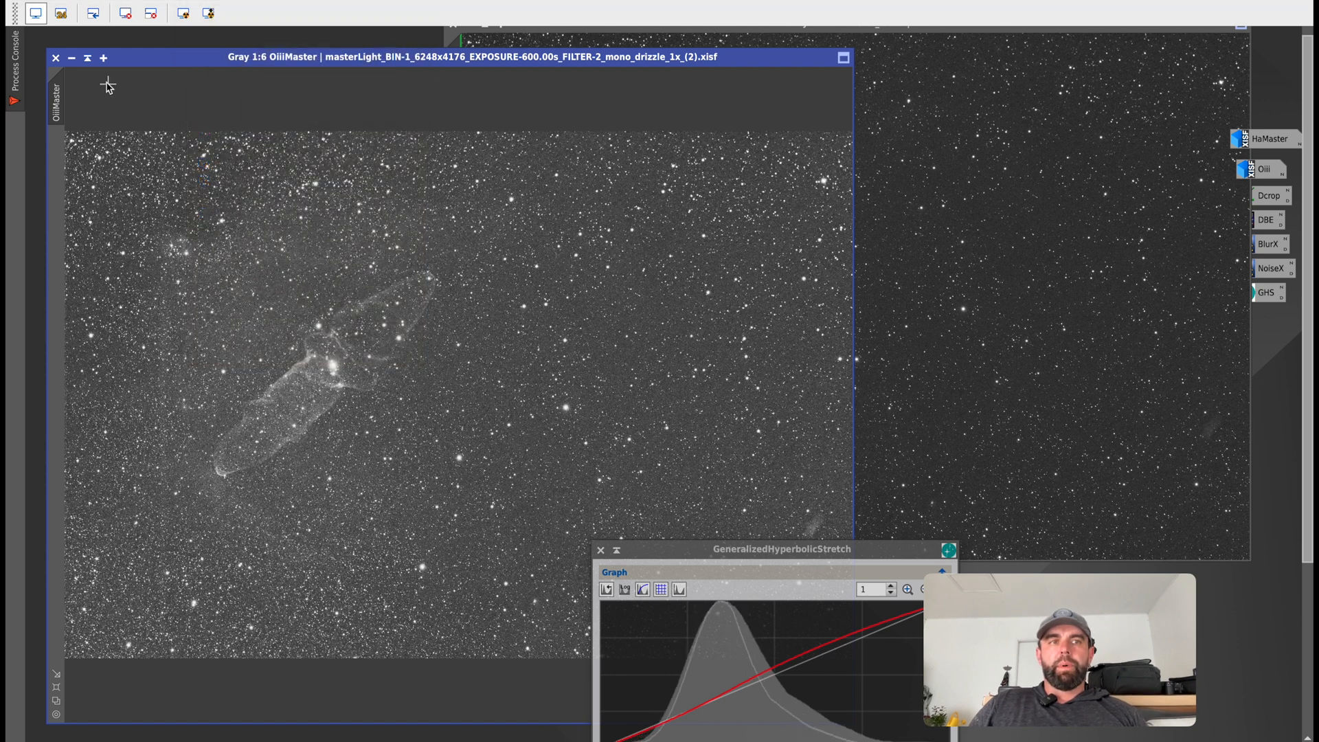
Minimize OiiiMaster and clear the OiiiMaster_clone image from the workspace.
{"action": "left_click", "coordinate": [72, 57]}
{"action": "left_click_drag", "start_coordinate": [452, 158], "coordinate": [292, 215]}
{"action": "left_click", "coordinate": [292, 79]}
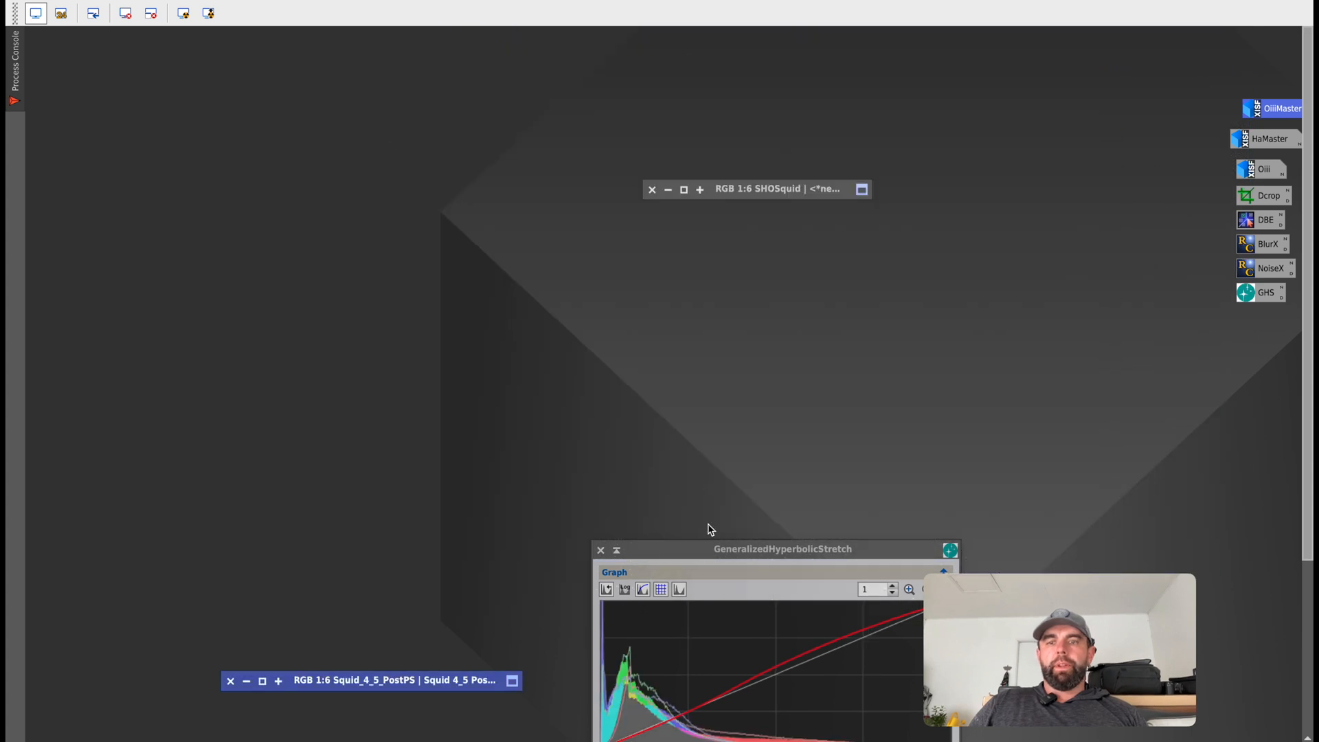
Move the GeneralizedHyperbolicStretch window fully into view in the workspace and reset its parameters.
{"action": "left_click_drag", "start_coordinate": [721, 558], "coordinate": [746, 71]}
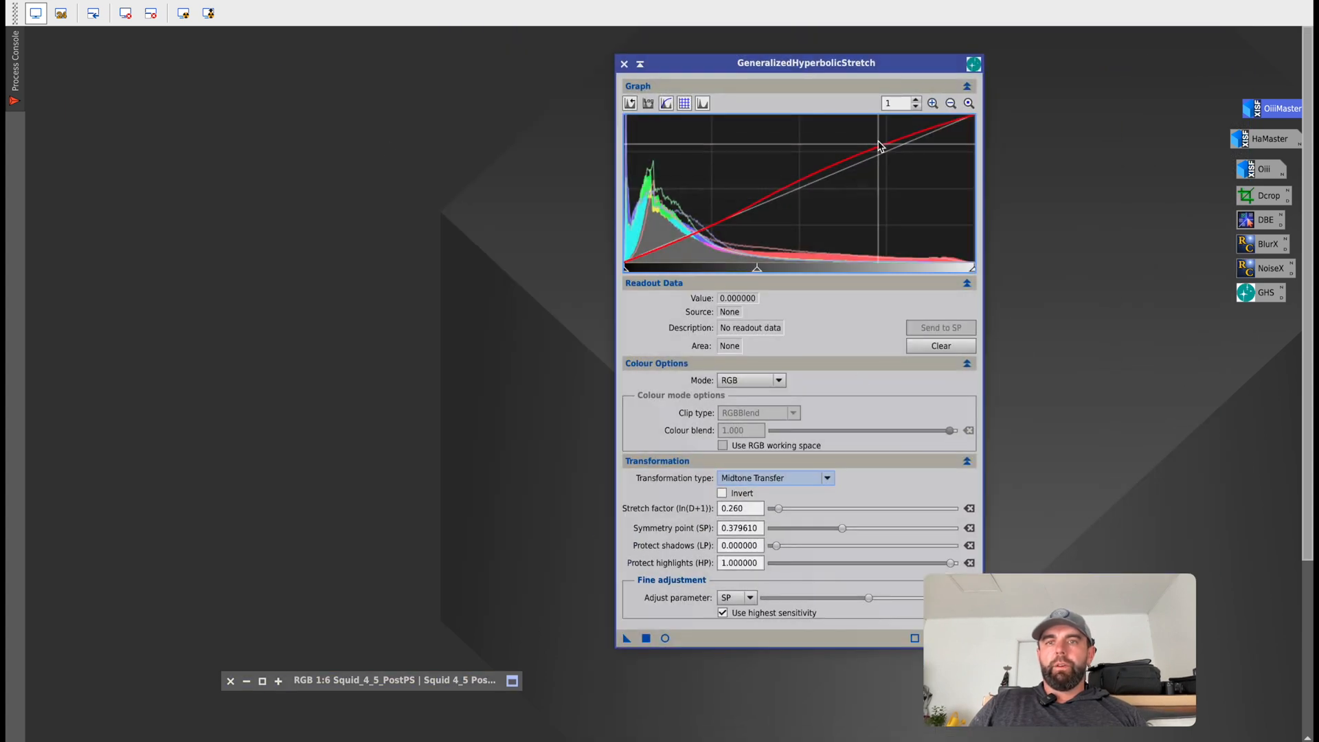
{"action": "left_click_drag", "start_coordinate": [839, 66], "coordinate": [767, 66]}
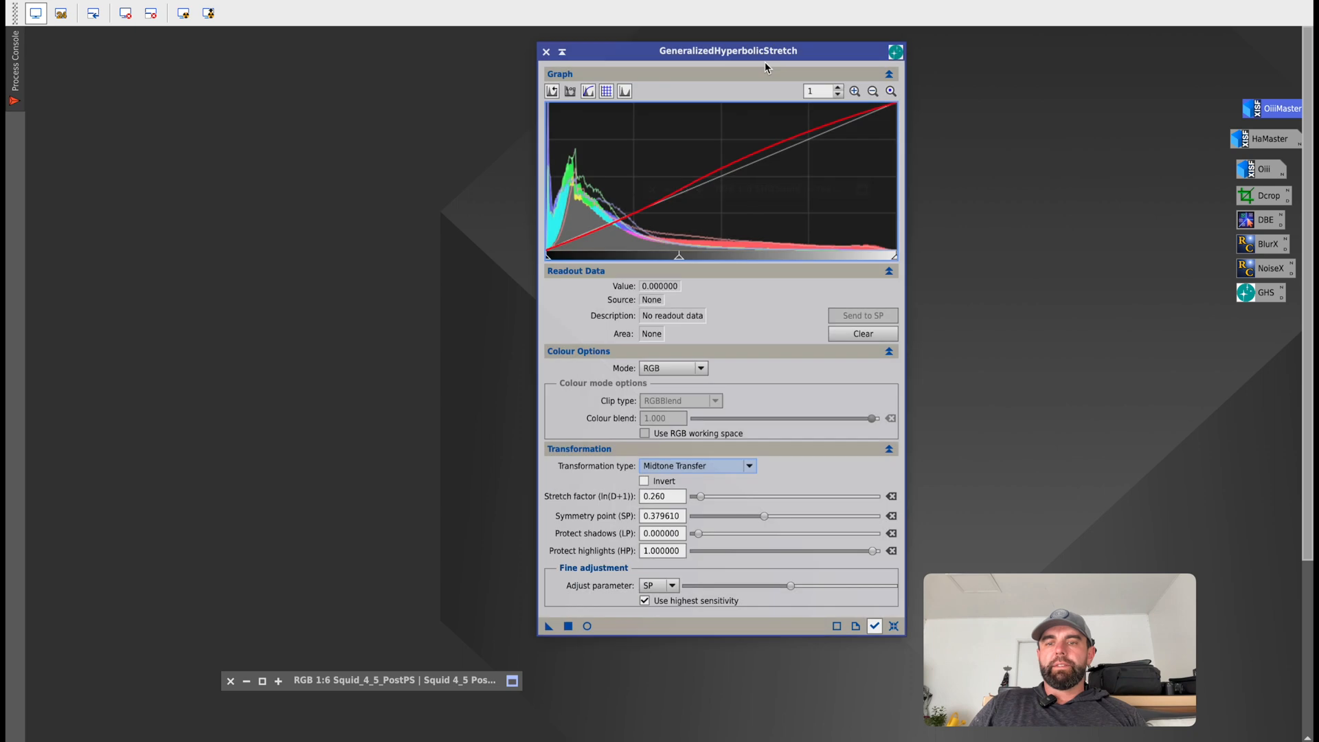
{"action": "left_click", "coordinate": [895, 627]}
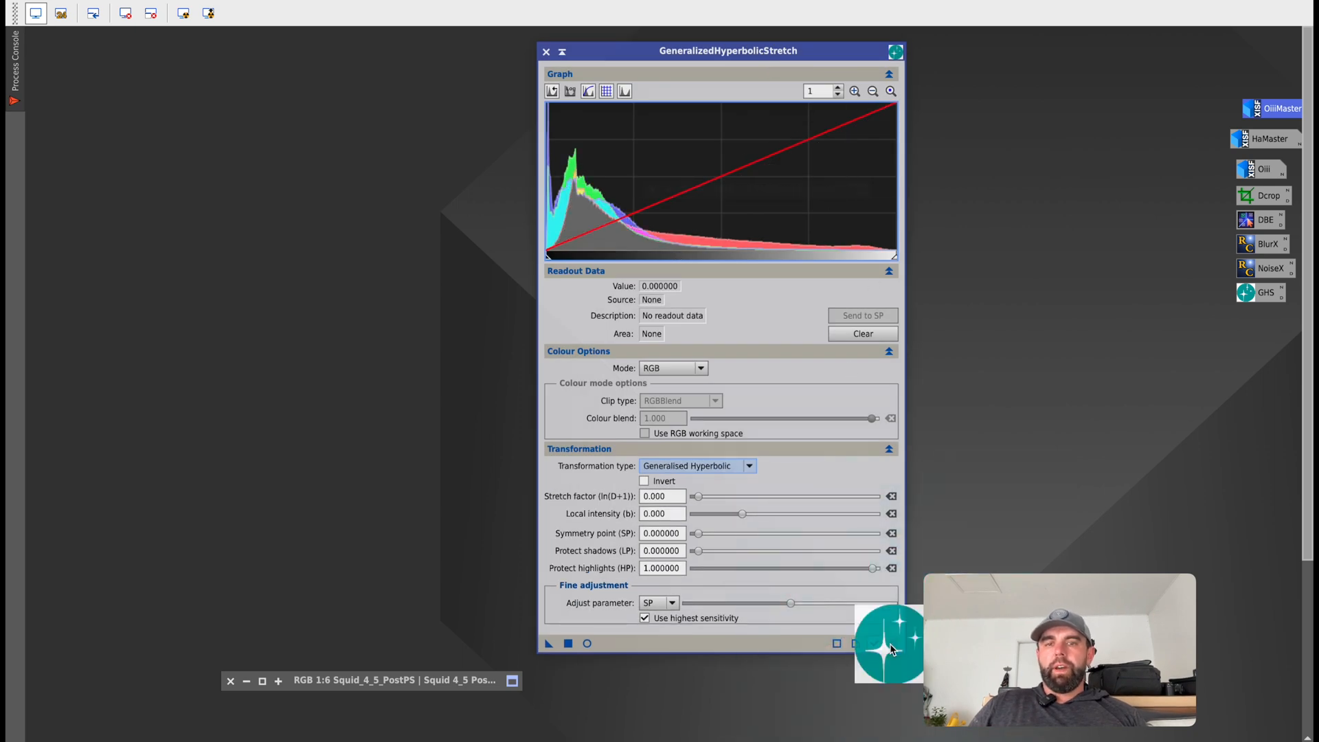
Close the GeneralizedHyperbolicStretch window, restore the HaMaster image and move it aside to leave room for a process window.
{"action": "left_click_drag", "start_coordinate": [649, 51], "coordinate": [745, 53]}
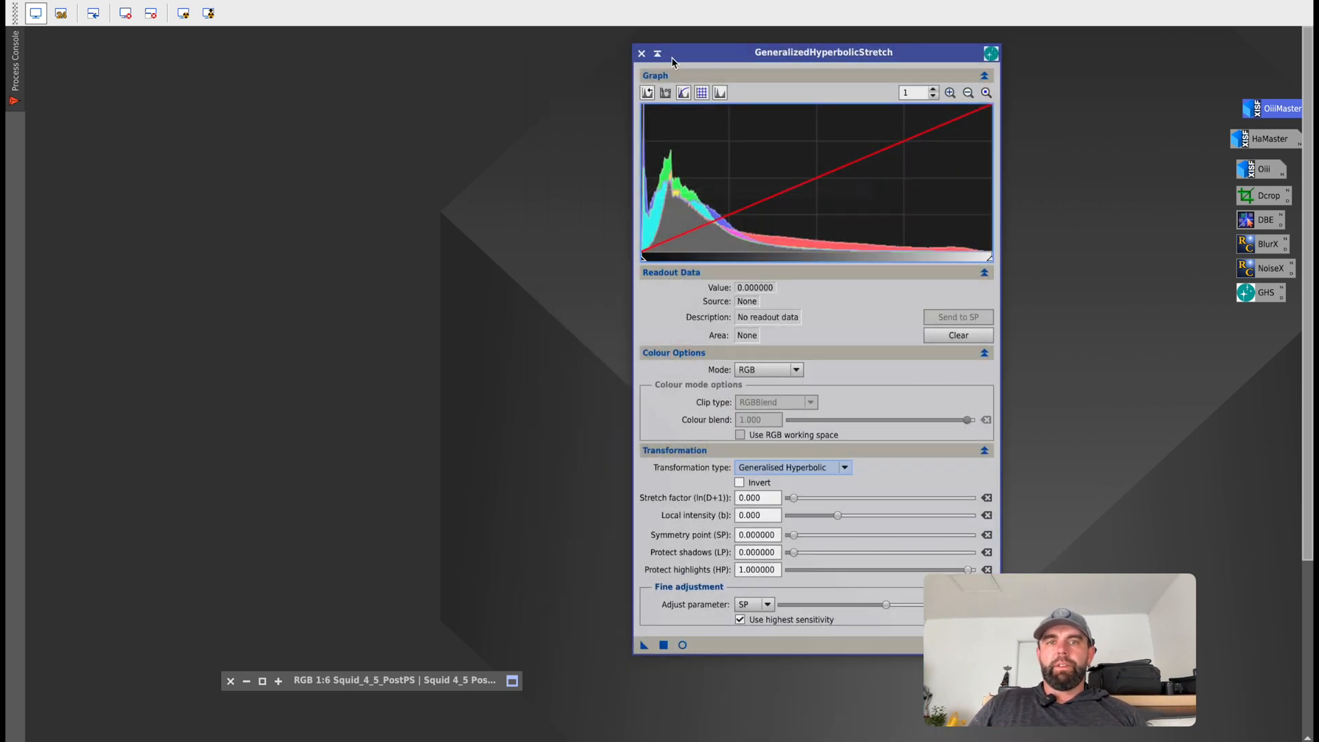
{"action": "left_click", "coordinate": [645, 53]}
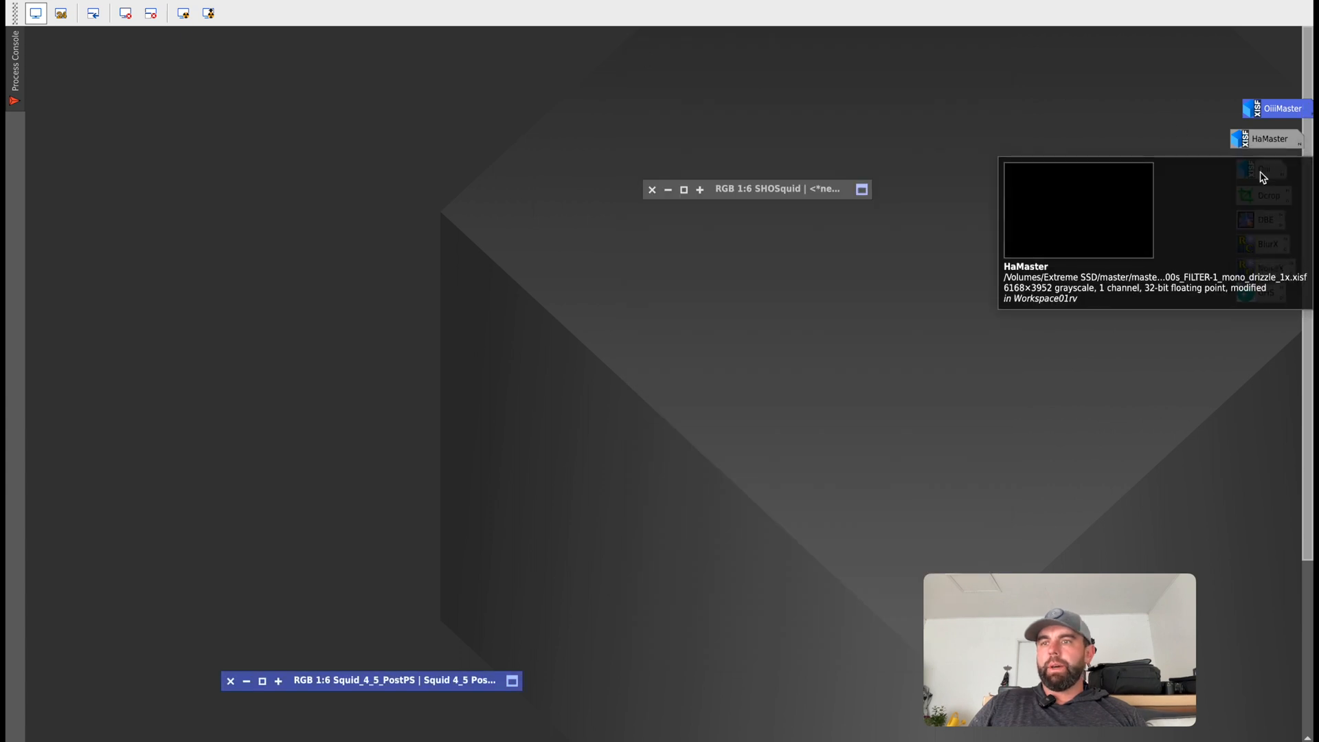
{"action": "double_click", "coordinate": [1273, 139]}
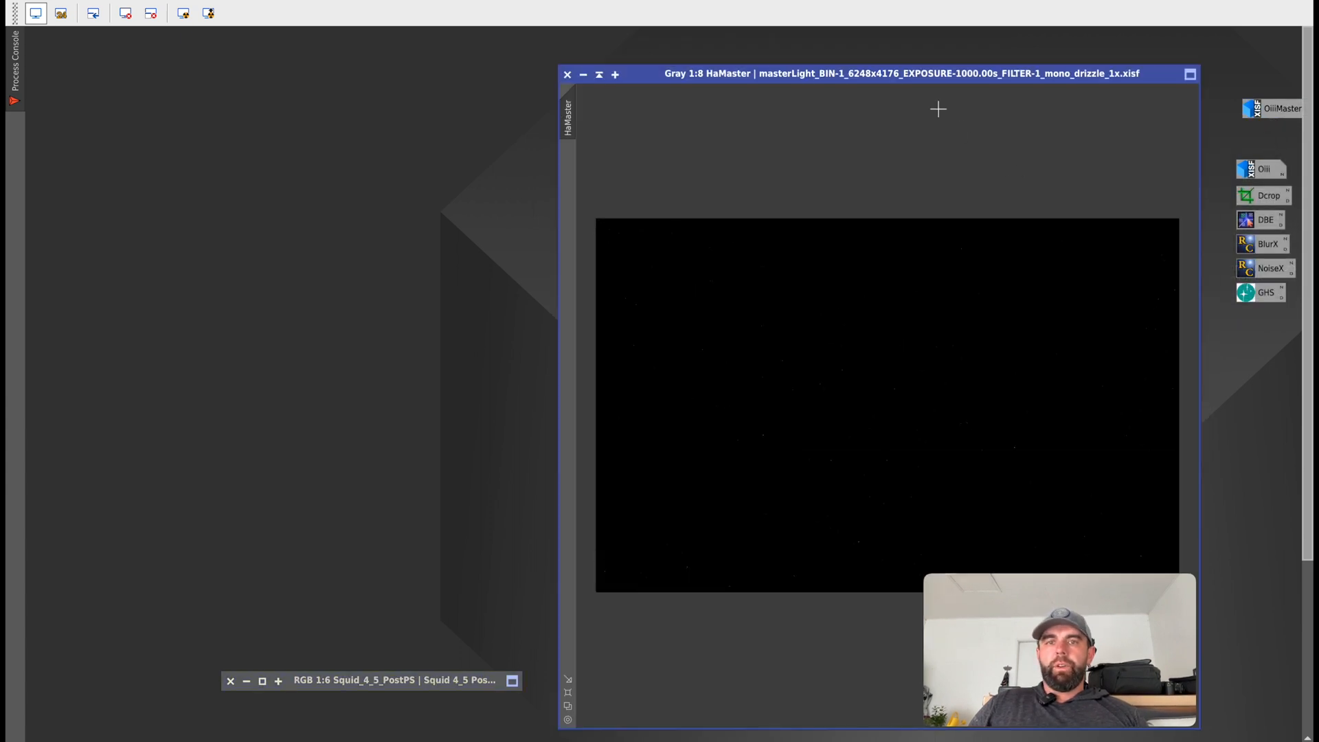
{"action": "left_click_drag", "start_coordinate": [898, 75], "coordinate": [390, 53]}
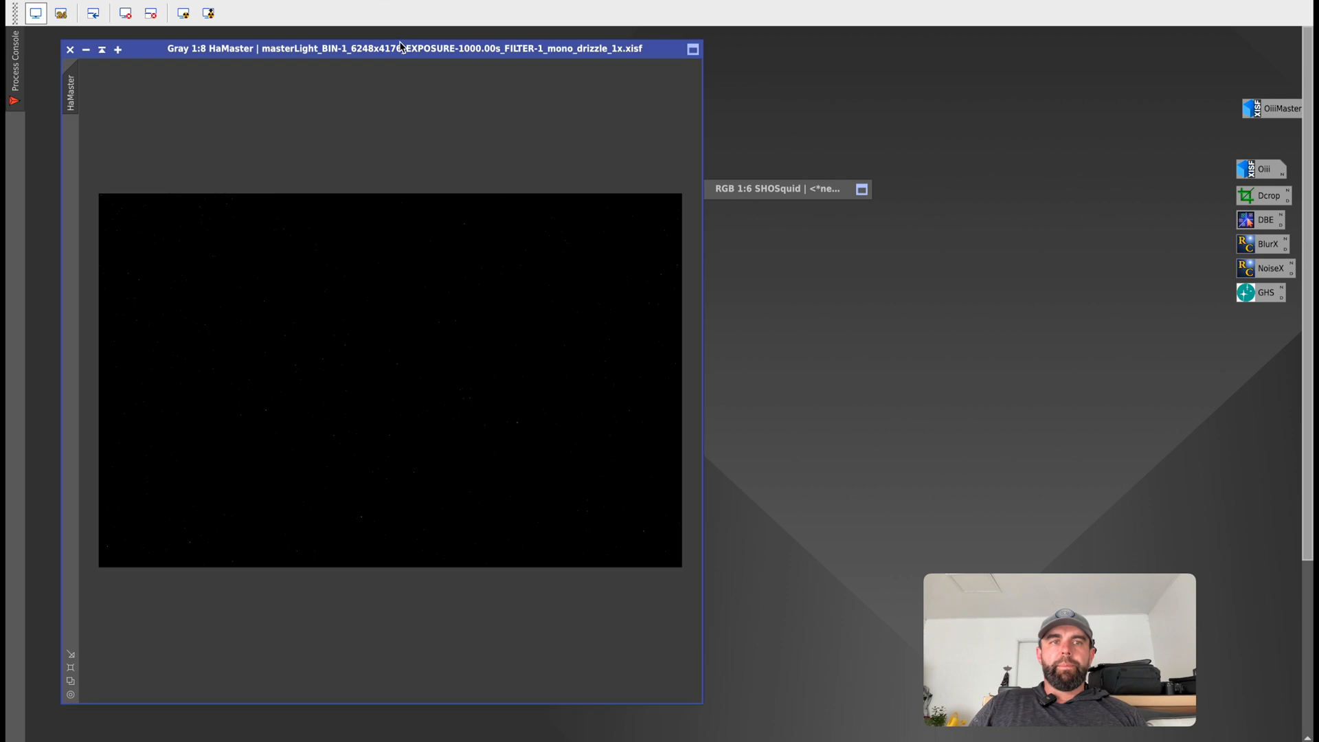
Open the GeneralizedHyperbolicStretch process and place its window beside the HaMaster image.
{"action": "left_click", "coordinate": [340, 0]}
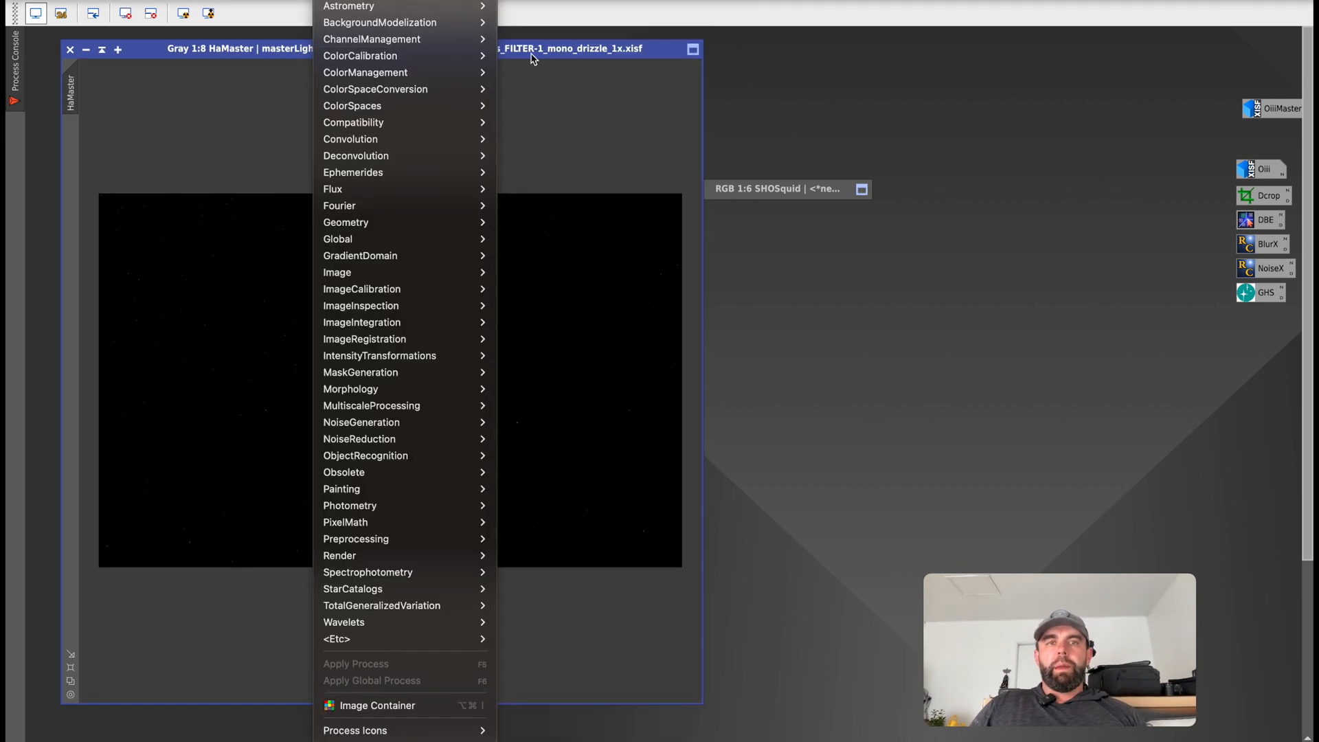
{"action": "mouse_move", "coordinate": [386, 1]}
{"action": "mouse_move", "coordinate": [340, 0]}
{"action": "scroll", "coordinate": [640, 643], "scroll_direction": "down", "scroll_amount": 2}
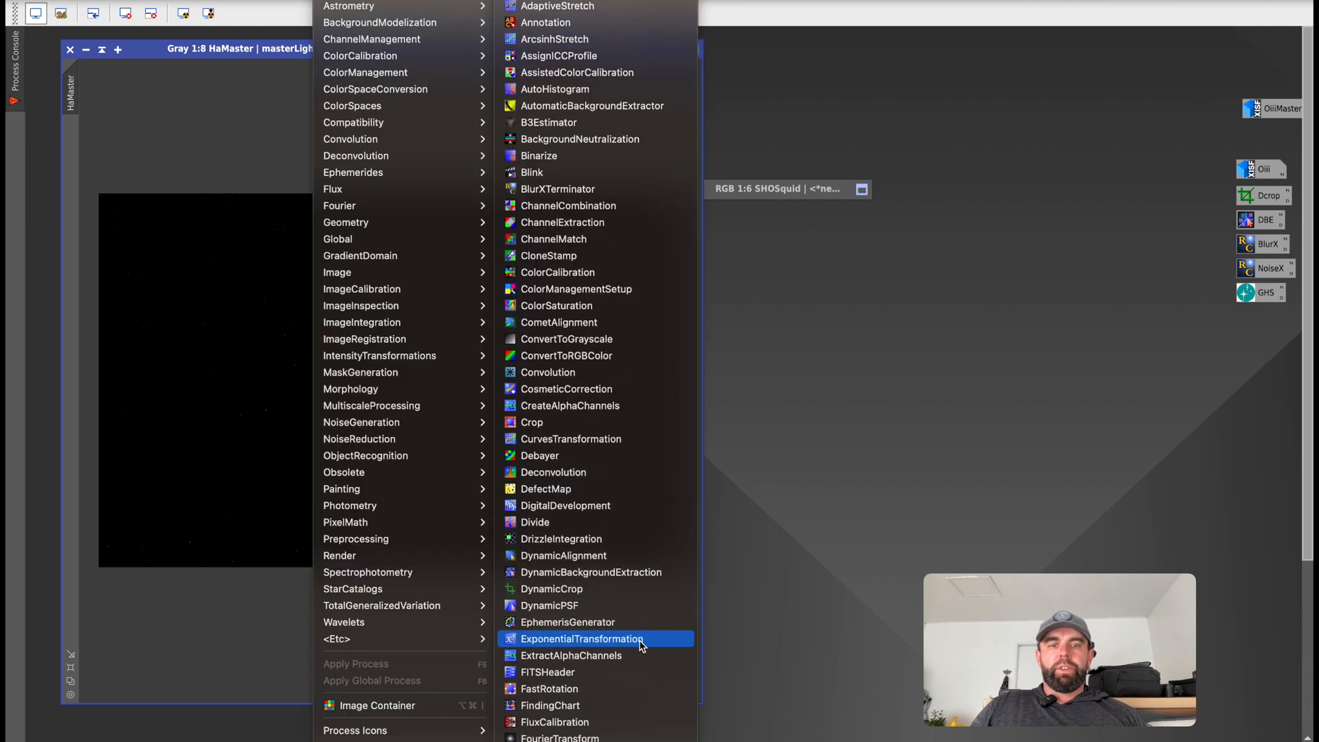
{"action": "scroll", "coordinate": [626, 630], "scroll_direction": "down", "scroll_amount": 3}
{"action": "scroll", "coordinate": [627, 636], "scroll_direction": "down", "scroll_amount": 2}
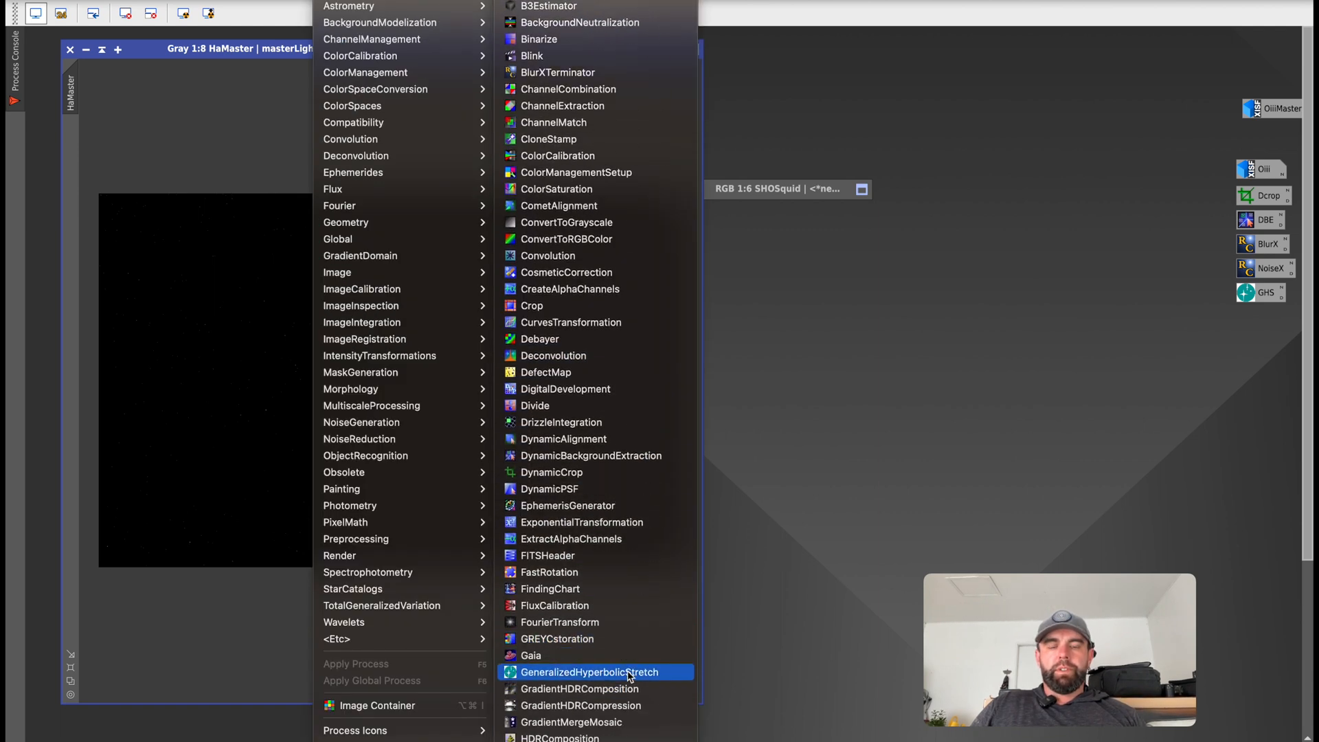
{"action": "left_click", "coordinate": [630, 673]}
{"action": "left_click_drag", "start_coordinate": [774, 55], "coordinate": [899, 55]}
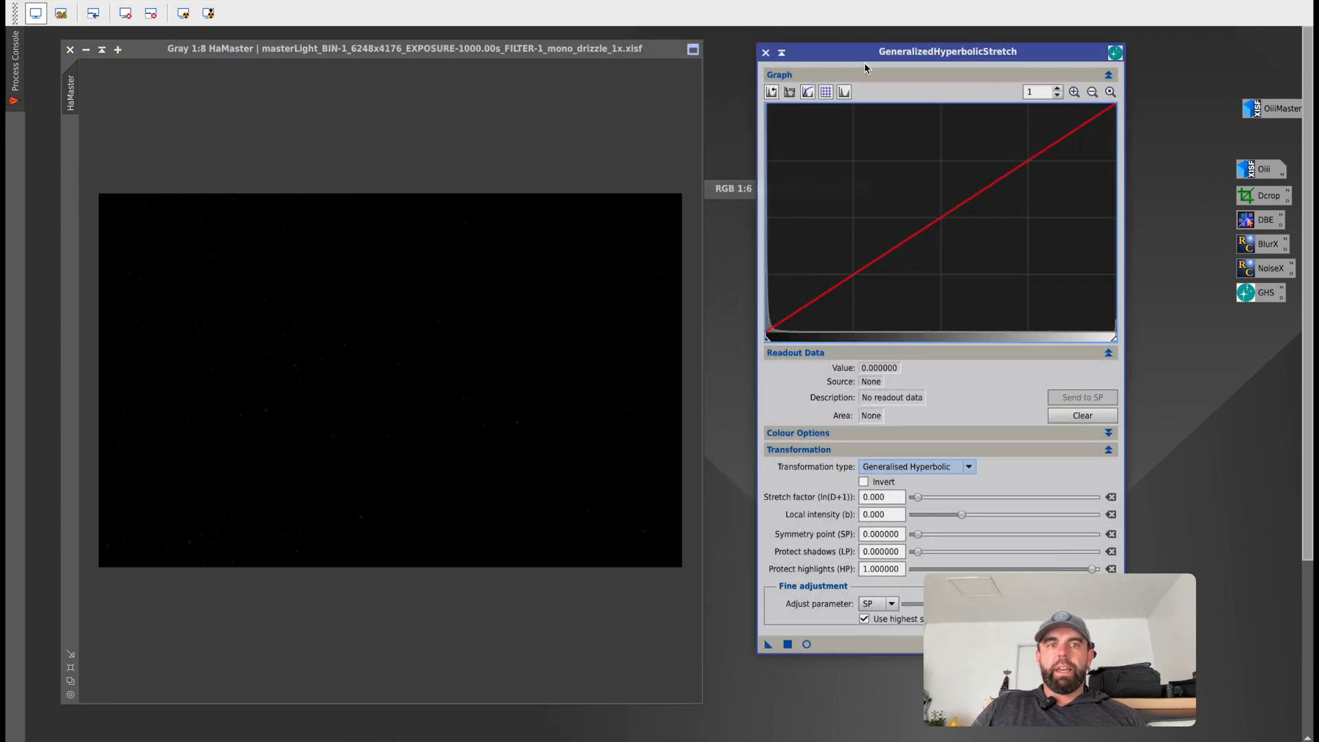
Start the real-time preview for HaMaster and arrange the preview and the stretch window next to each other.
{"action": "left_click", "coordinate": [807, 645]}
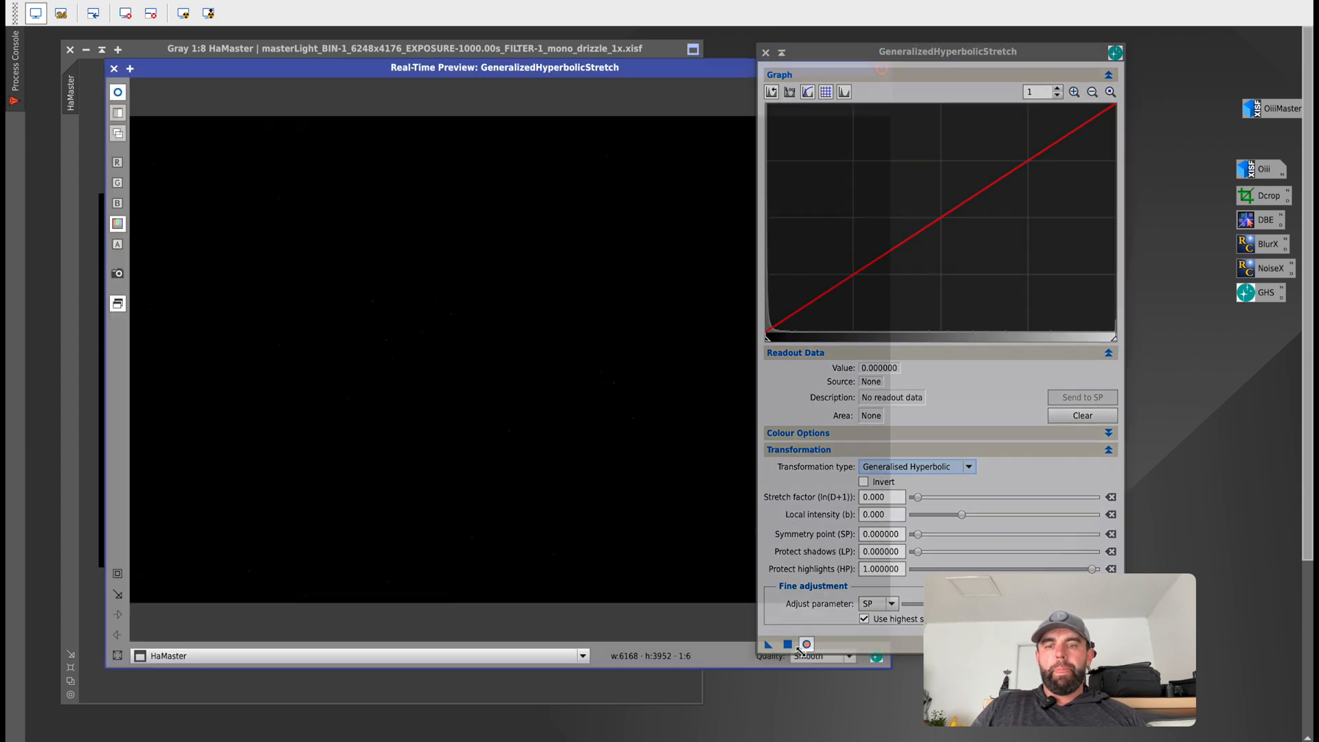
{"action": "left_click_drag", "start_coordinate": [457, 69], "coordinate": [413, 49]}
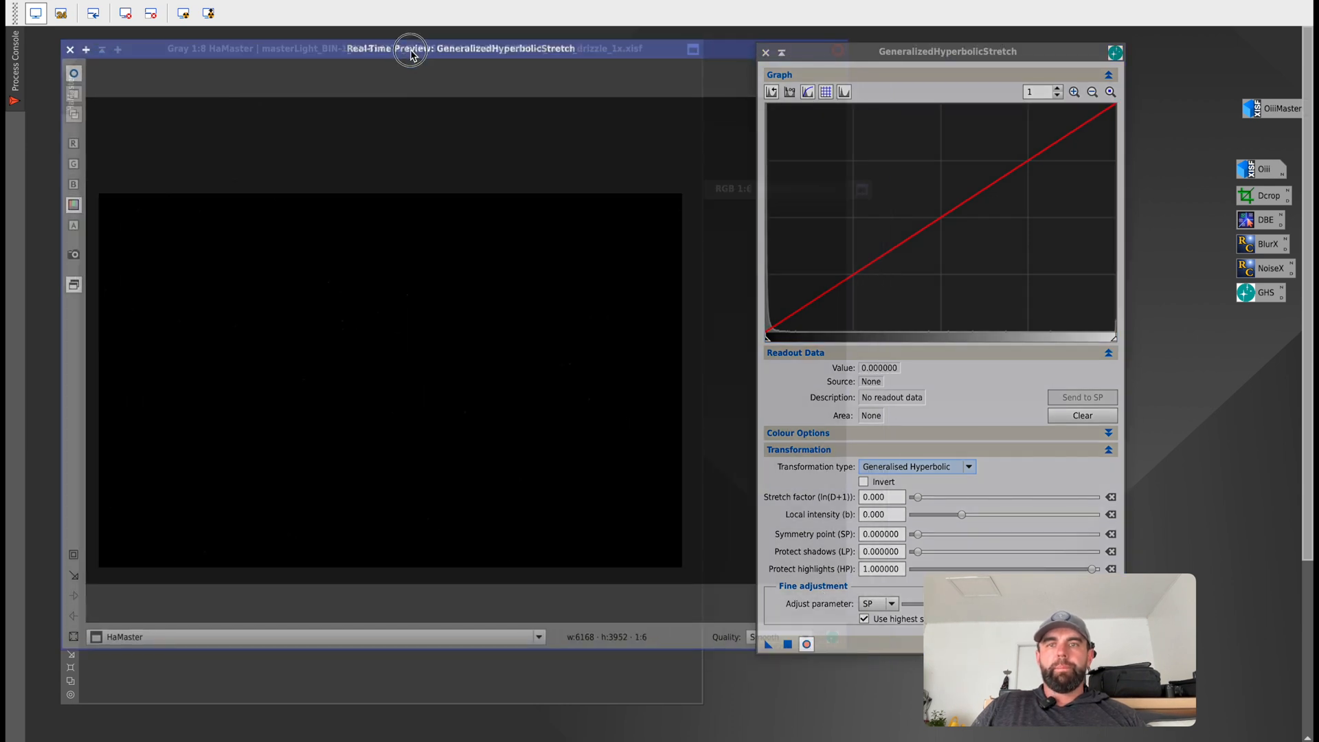
{"action": "left_click_drag", "start_coordinate": [977, 53], "coordinate": [1065, 37]}
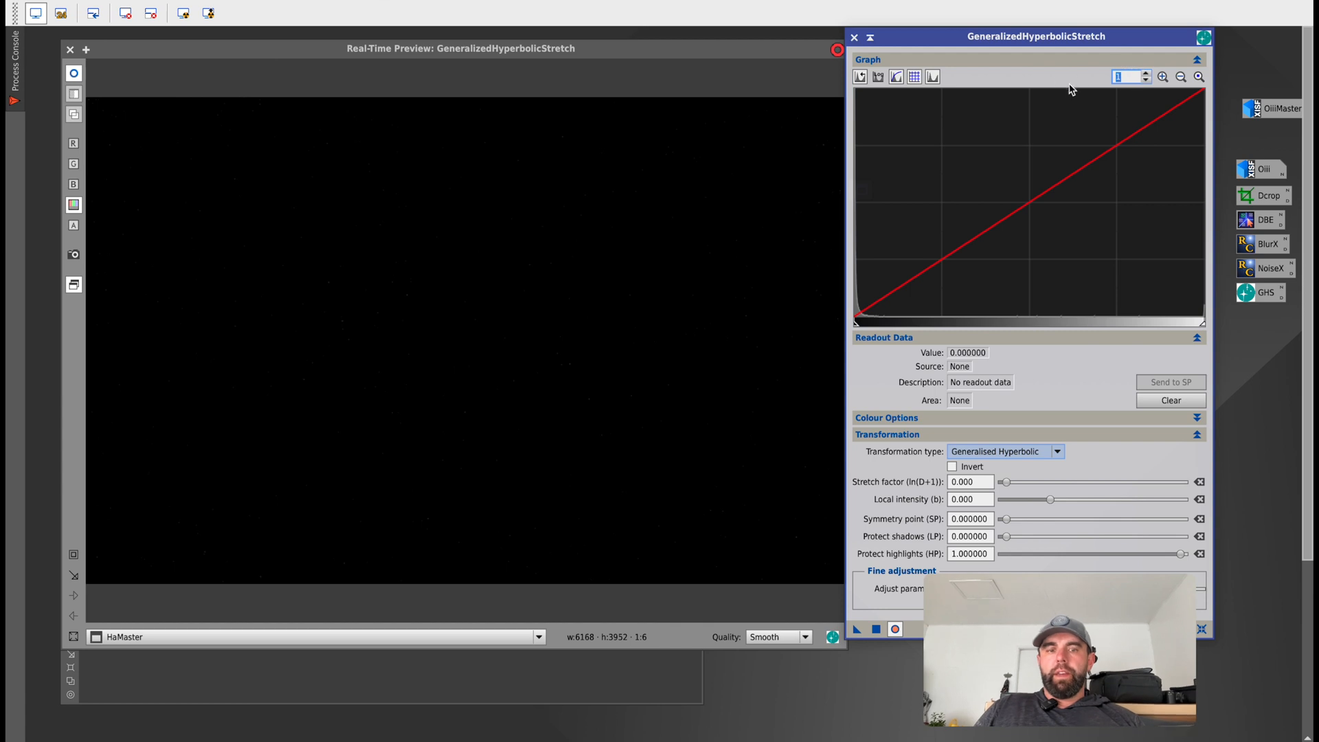
Zoom the histogram to 250 and set the symmetry point to 0.000517, just before the rise of the histogram peak.
{"action": "type", "text": "250"}
{"action": "key", "text": "Return"}
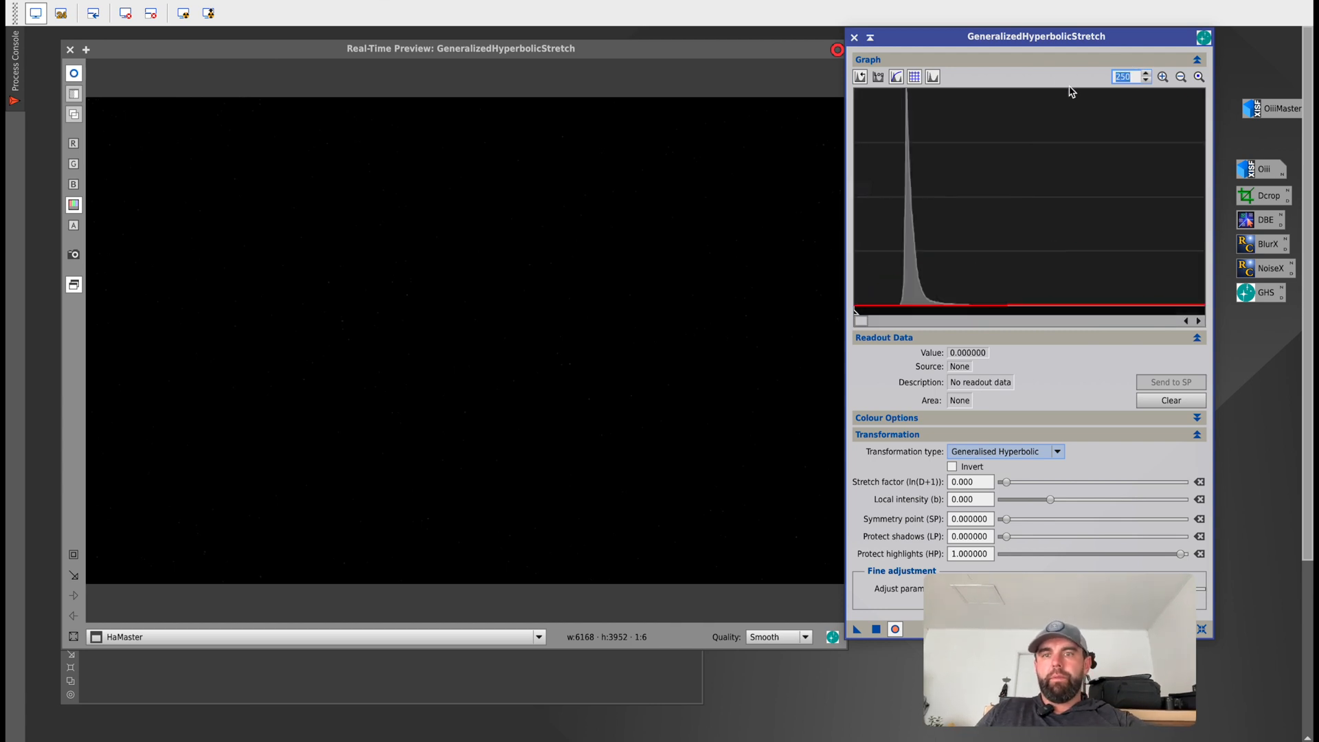
{"action": "left_click", "coordinate": [900, 280]}
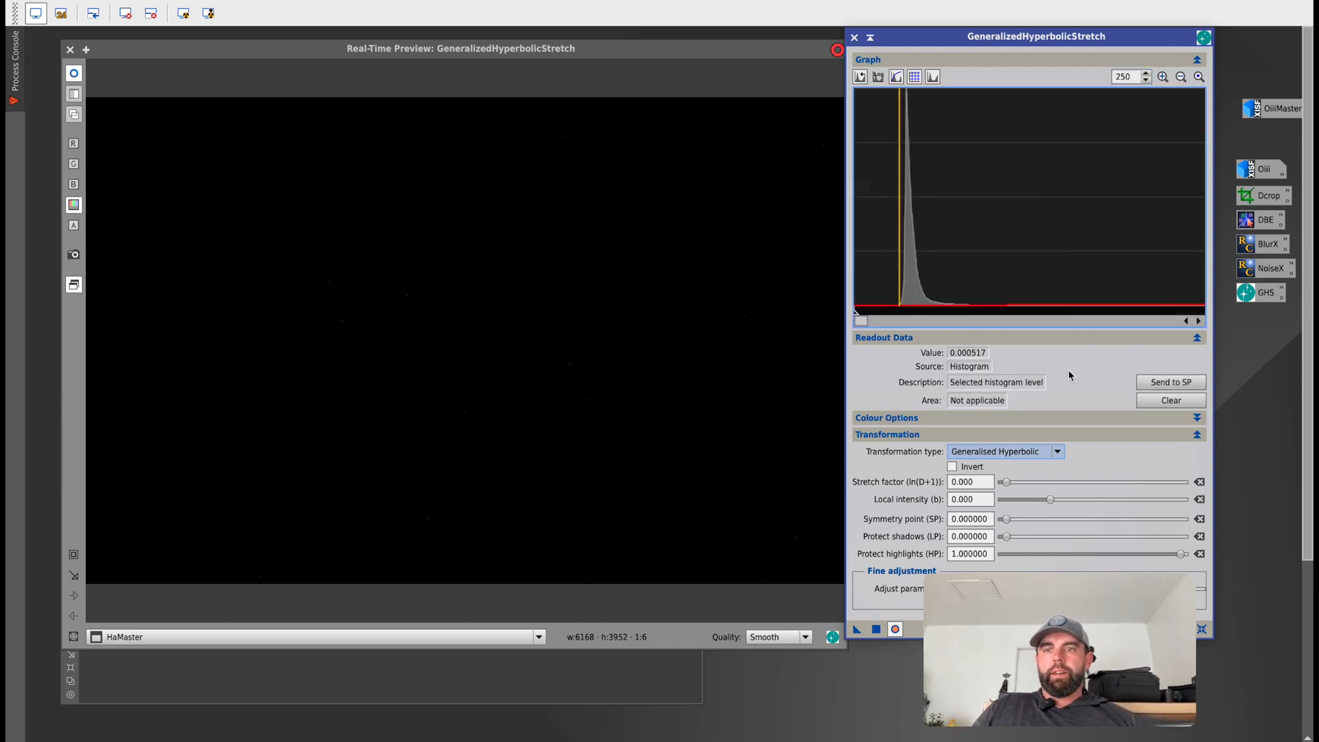
{"action": "left_click", "coordinate": [1171, 382]}
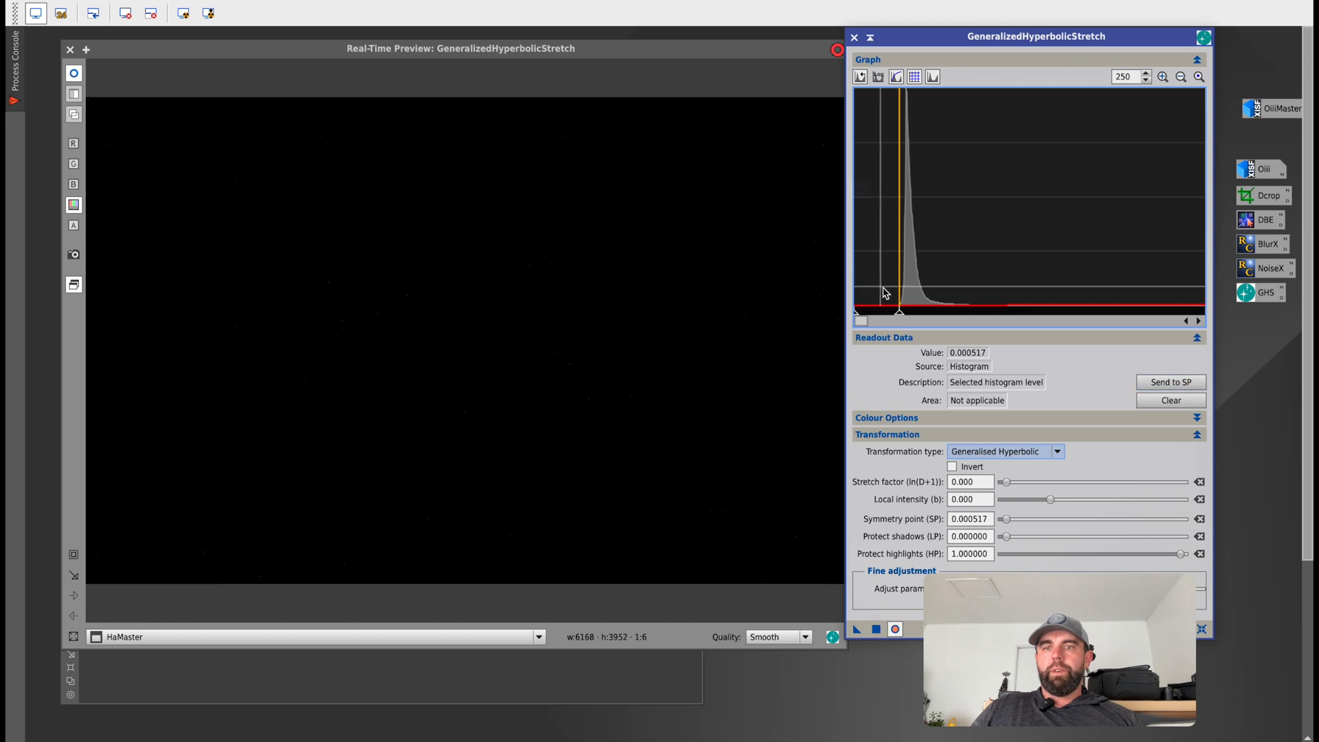
Stretch HaMaster with stretch factor 7.570, local intensity 8.310 and symmetry point 0.000560, applying it and resetting the parameters.
{"action": "left_click_drag", "start_coordinate": [1009, 485], "coordinate": [1094, 500]}
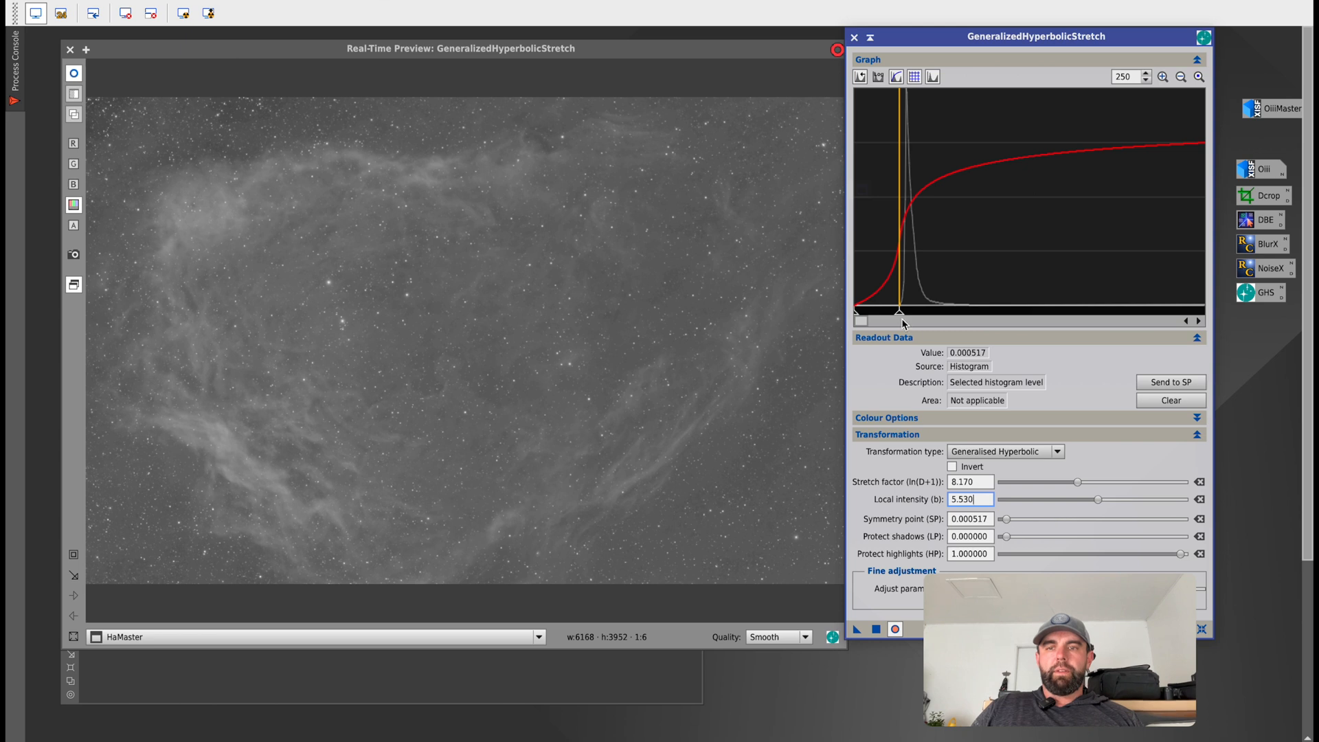
{"action": "mouse_move", "coordinate": [899, 313]}
{"action": "left_mouse_down"}
{"action": "mouse_move", "coordinate": [887, 313]}
{"action": "mouse_move", "coordinate": [919, 313]}
{"action": "mouse_move", "coordinate": [904, 313]}
{"action": "left_mouse_up"}
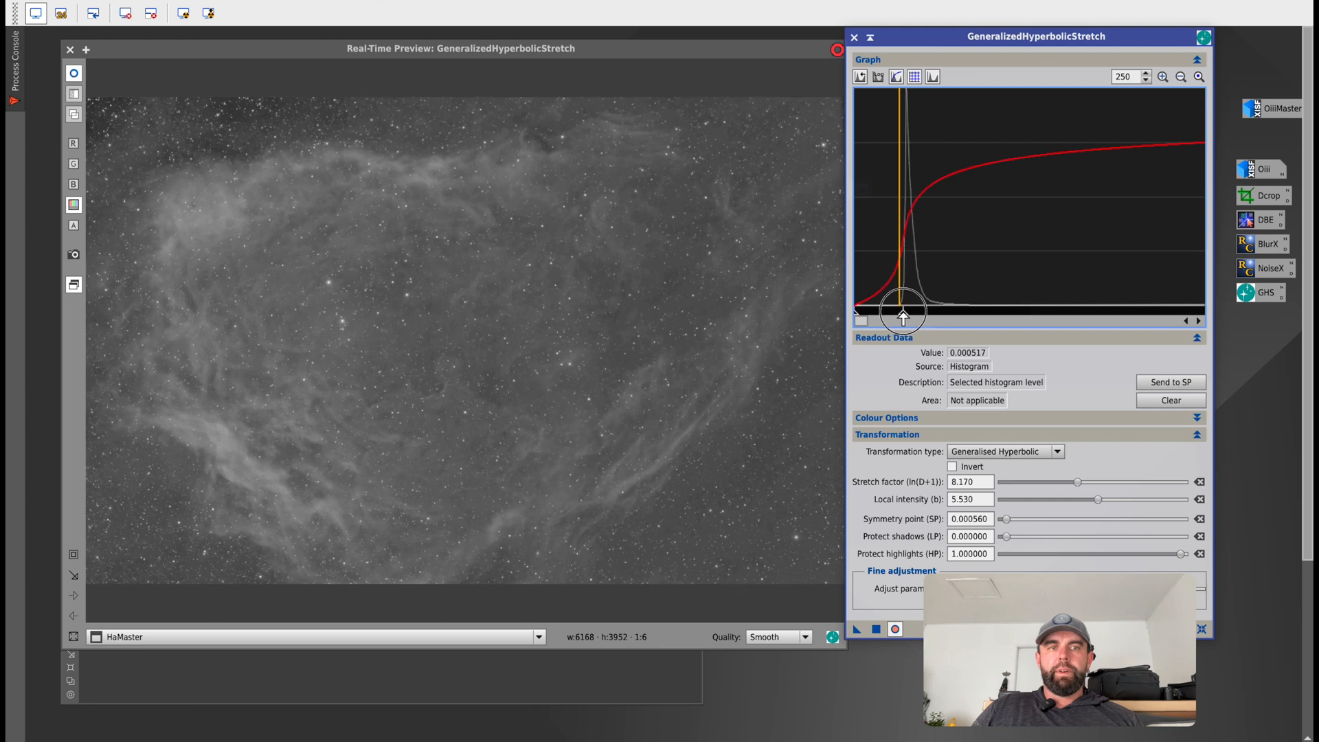
{"action": "left_click_drag", "start_coordinate": [1077, 481], "coordinate": [1117, 506]}
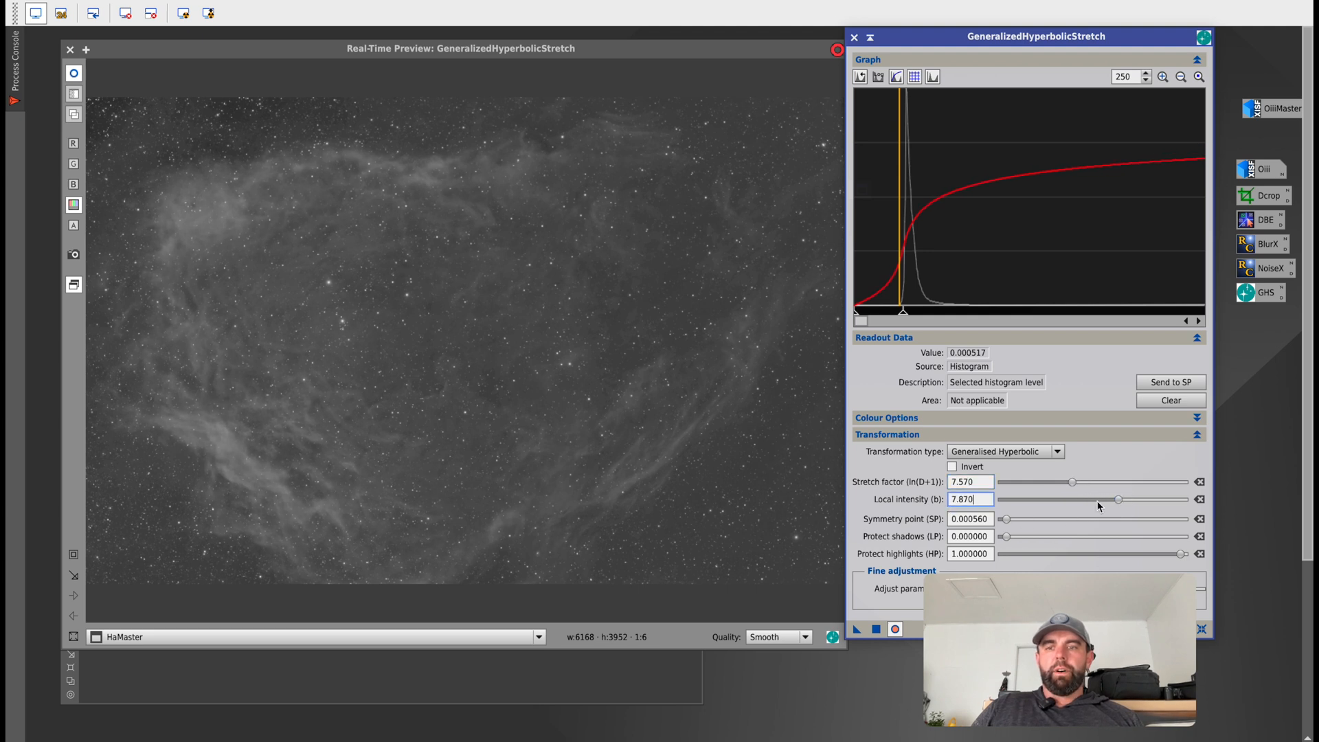
{"action": "left_click", "coordinate": [877, 630]}
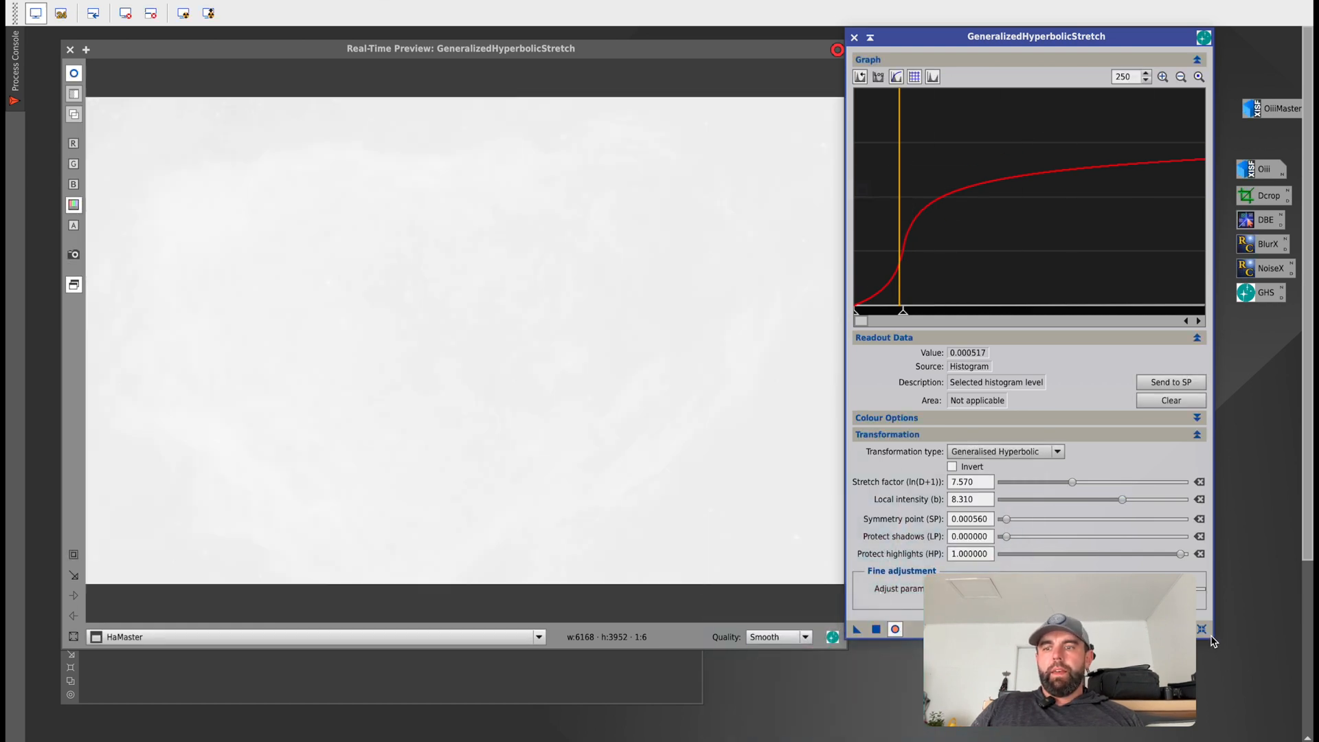
{"action": "left_click", "coordinate": [1203, 631]}
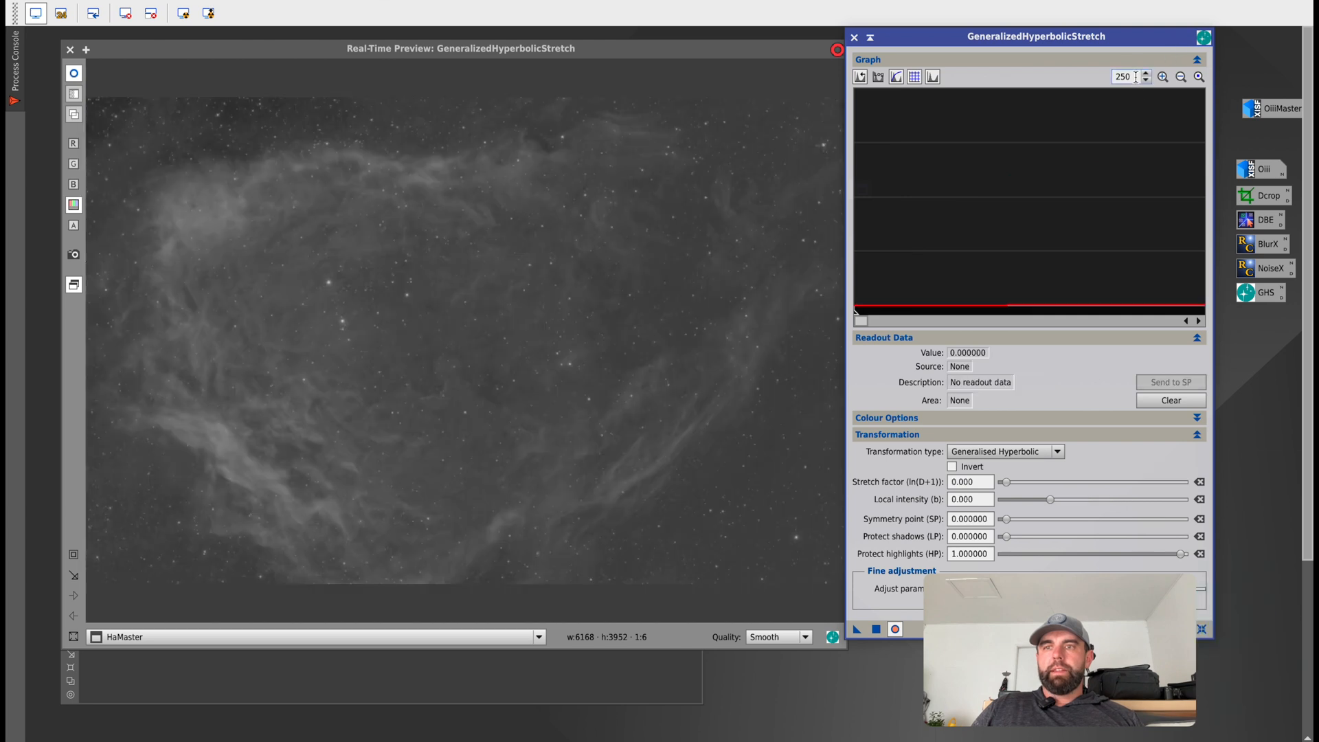
Return the histogram zoom to 1, sample nebula areas in the preview and send the value 0.345882 to the symmetry point.
{"action": "type", "text": "1"}
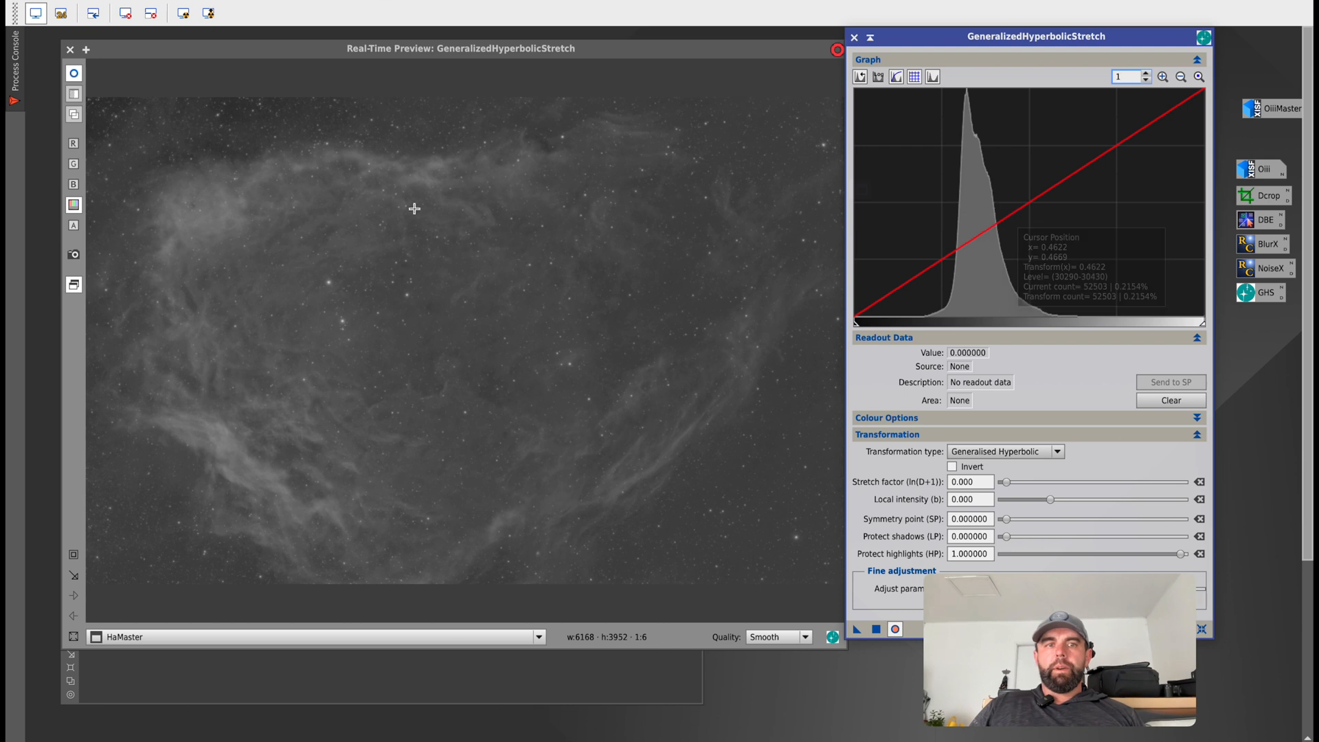
{"action": "left_click", "coordinate": [329, 198]}
{"action": "left_click_drag", "start_coordinate": [329, 198], "coordinate": [297, 195]}
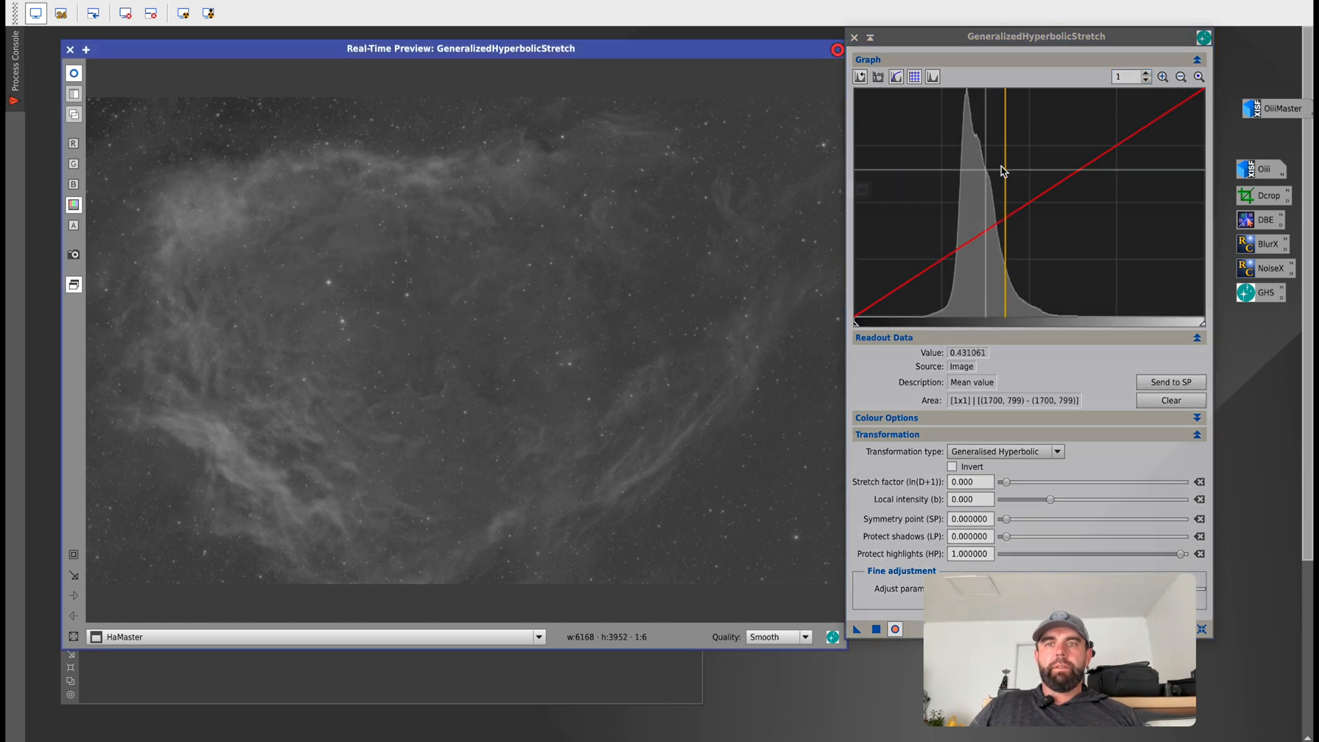
{"action": "left_click", "coordinate": [204, 202]}
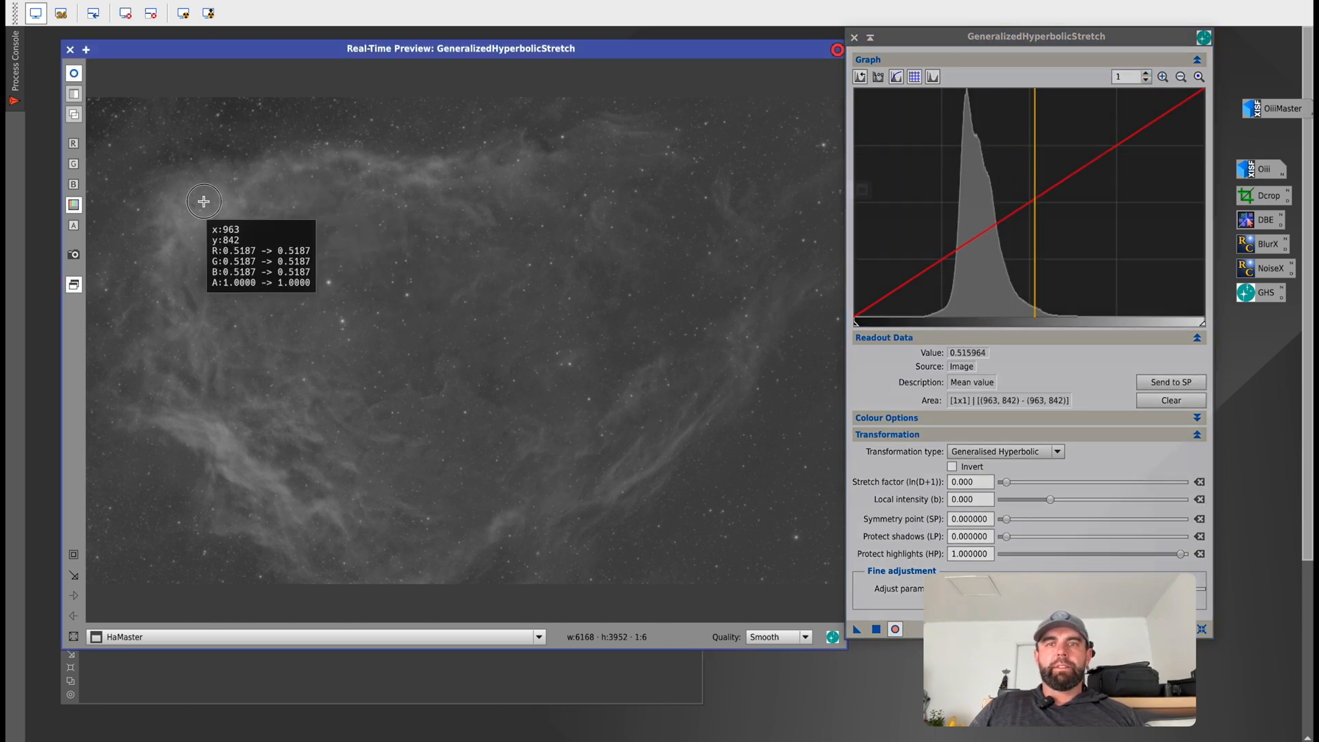
{"action": "mouse_move", "coordinate": [205, 201]}
{"action": "left_mouse_down"}
{"action": "mouse_move", "coordinate": [298, 224]}
{"action": "mouse_move", "coordinate": [459, 350]}
{"action": "left_mouse_up"}
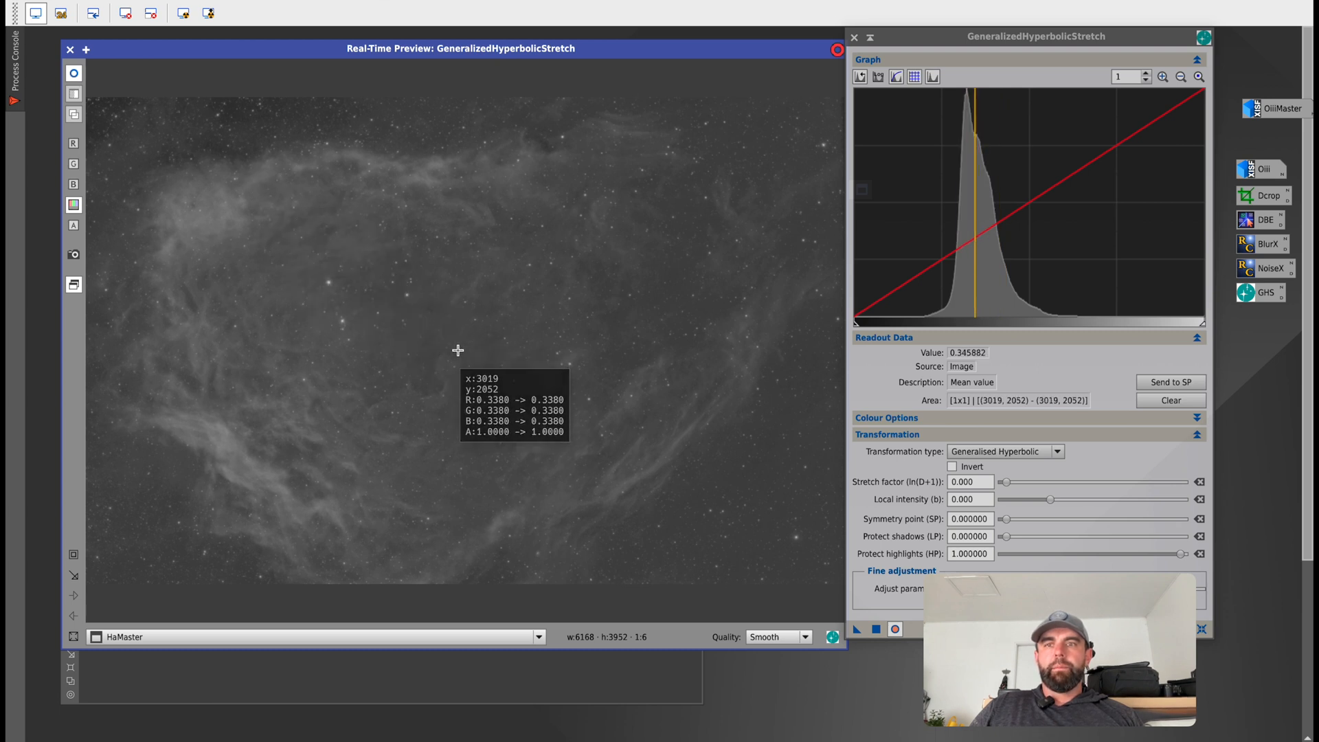
{"action": "left_click", "coordinate": [1171, 382]}
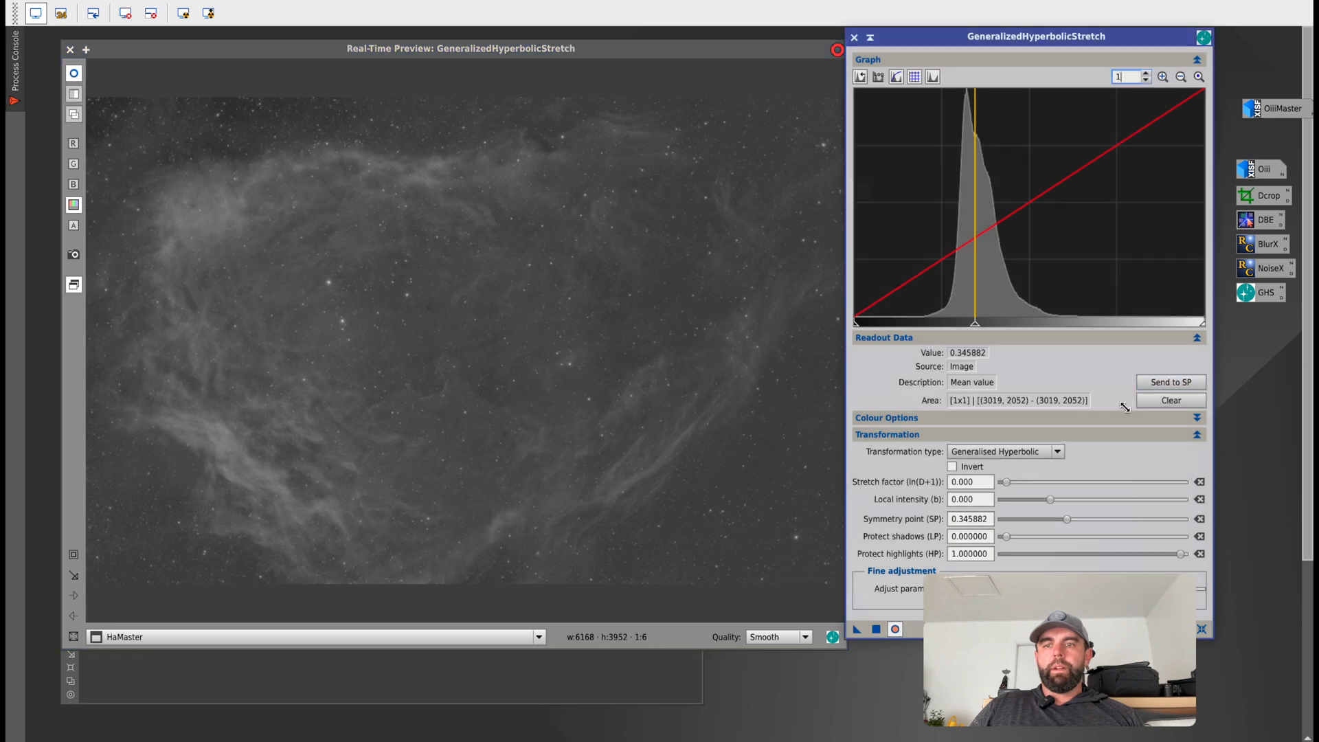
Set the stretch factor to 1.480, local intensity to -0.220 and protect highlights to 0.670000.
{"action": "left_click", "coordinate": [1006, 483]}
{"action": "left_click_drag", "start_coordinate": [1008, 485], "coordinate": [1022, 485]}
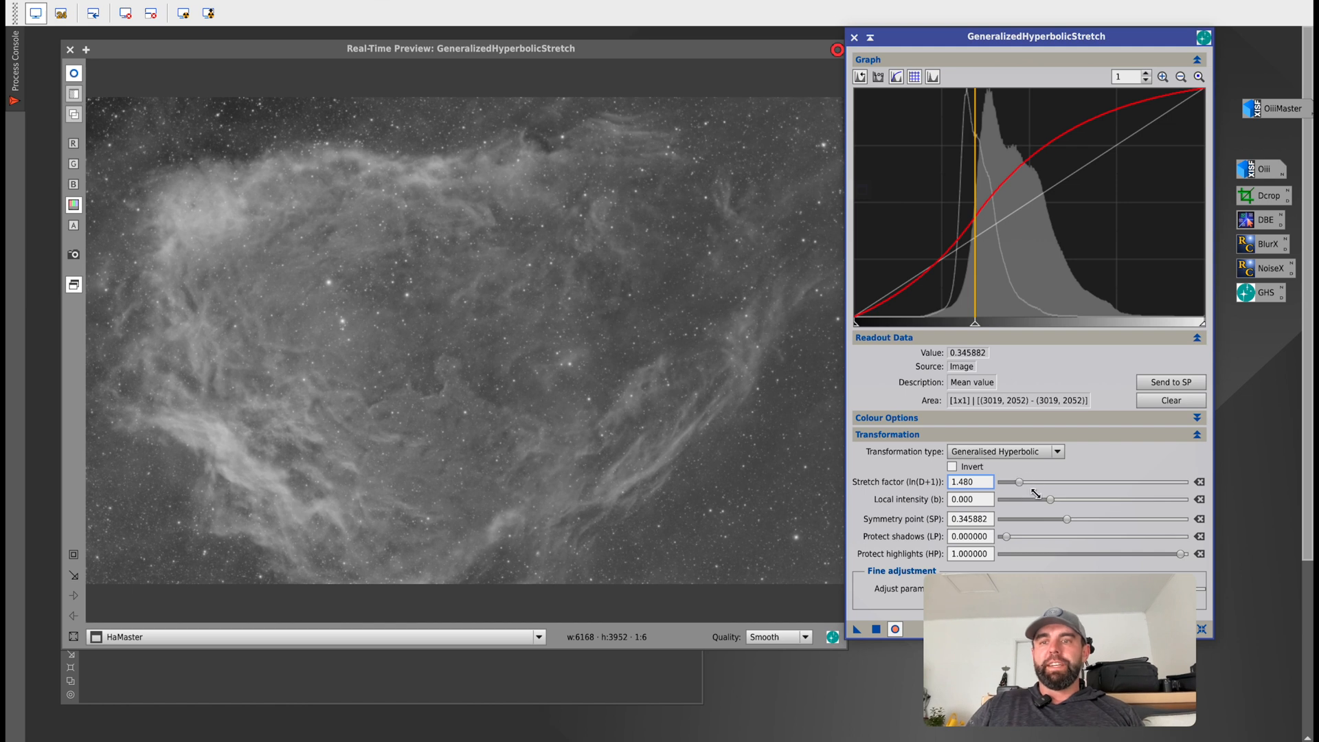
{"action": "left_click_drag", "start_coordinate": [1051, 501], "coordinate": [1049, 500]}
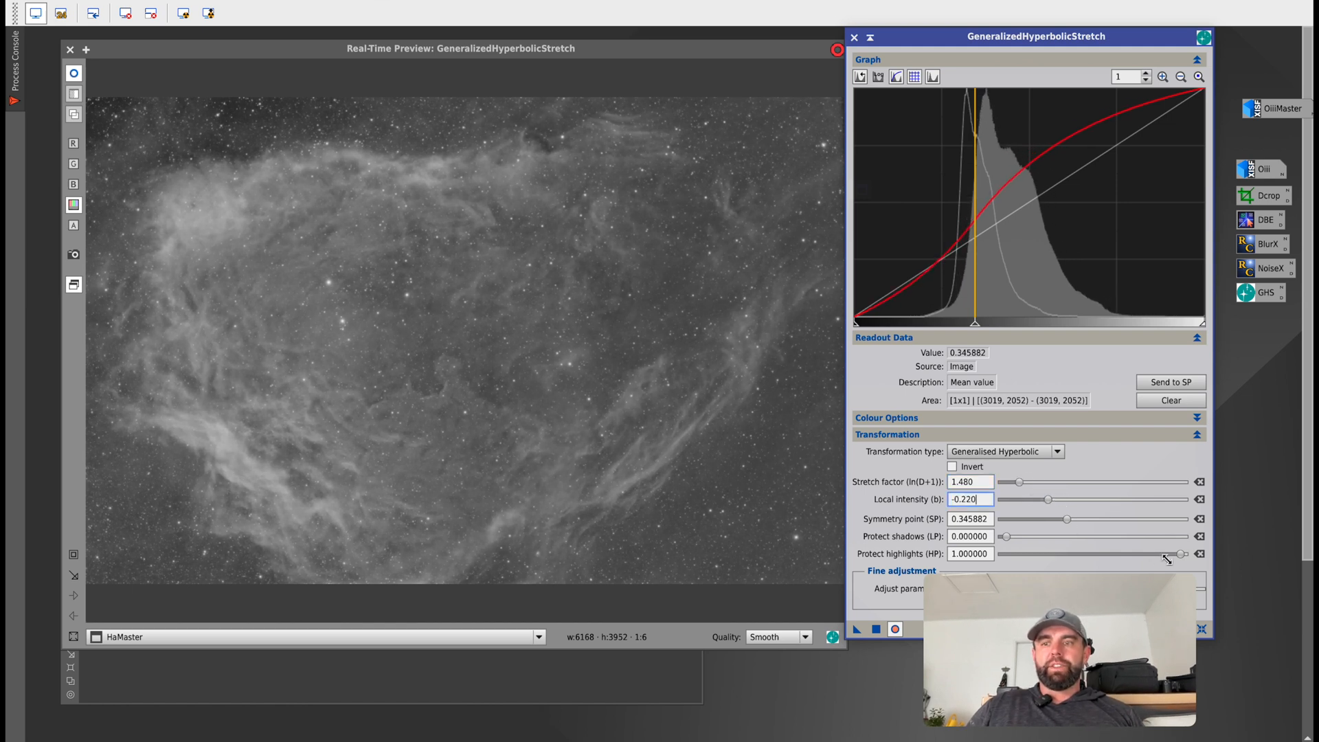
{"action": "left_click_drag", "start_coordinate": [1181, 554], "coordinate": [1119, 555]}
Toggle the real-time preview to compare before and after, apply the stretch to HaMaster and reset the parameters.
{"action": "left_click", "coordinate": [899, 631]}
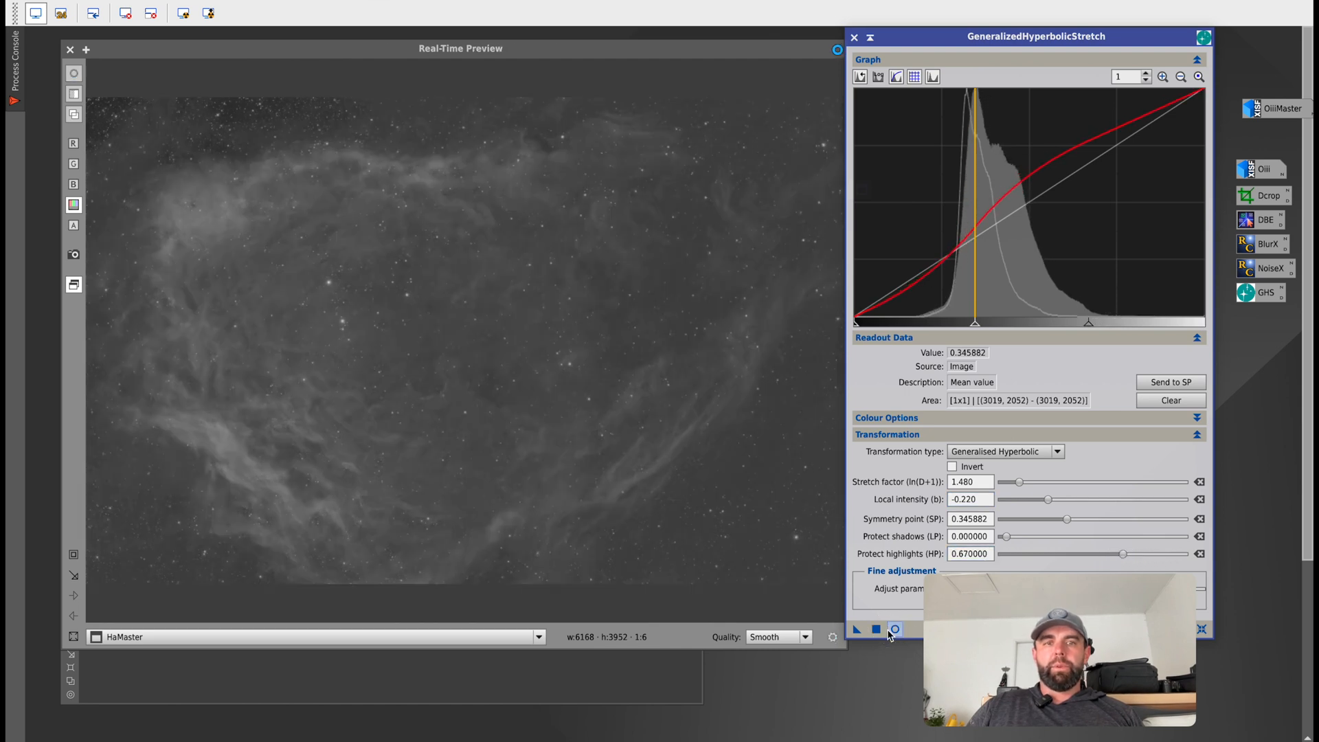
{"action": "left_click", "coordinate": [893, 631]}
{"action": "left_click", "coordinate": [890, 630]}
{"action": "left_click", "coordinate": [890, 631]}
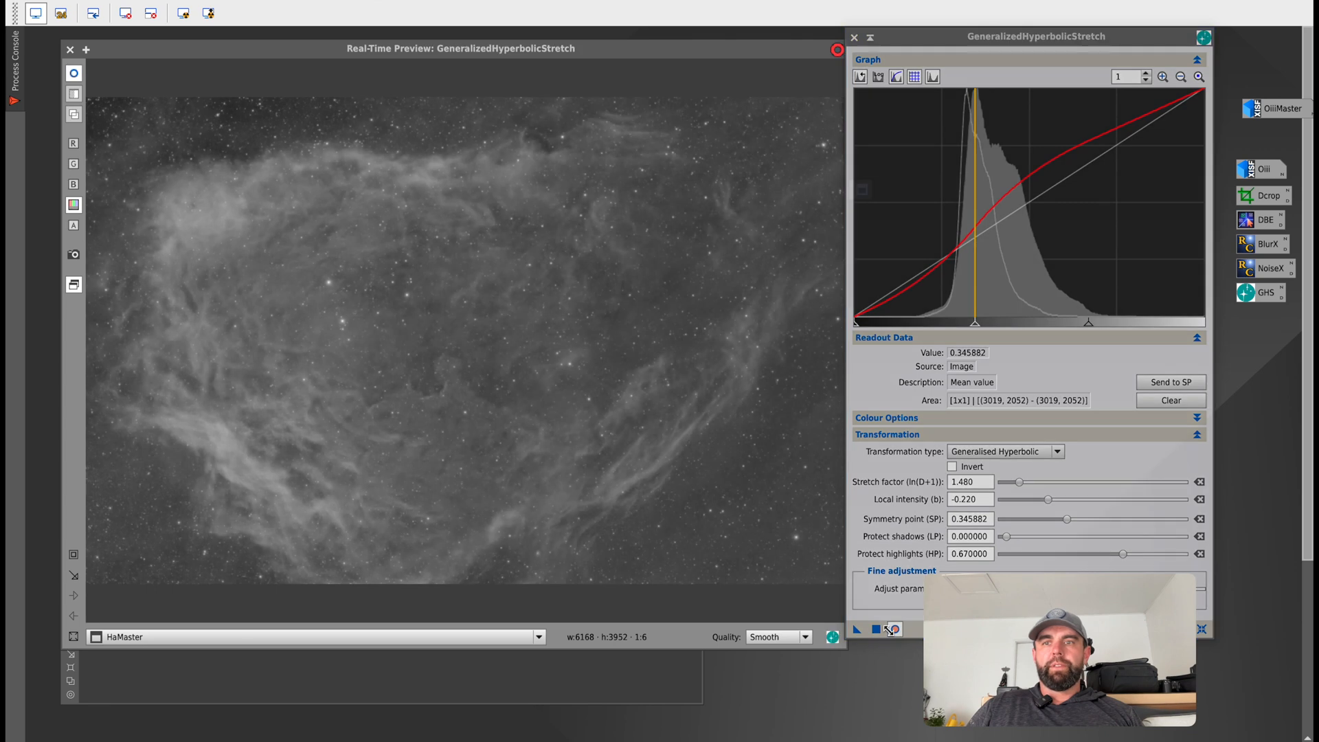
{"action": "left_click", "coordinate": [875, 629]}
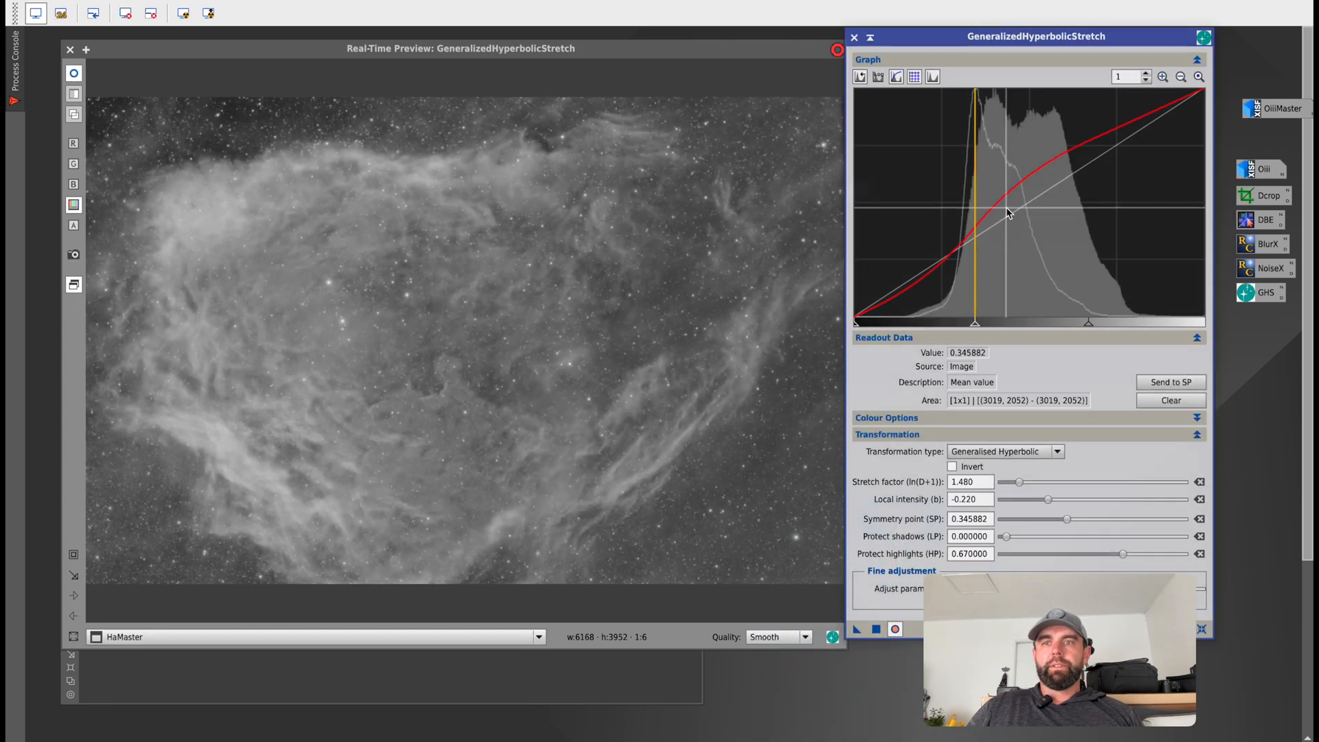
{"action": "left_click", "coordinate": [1200, 629]}
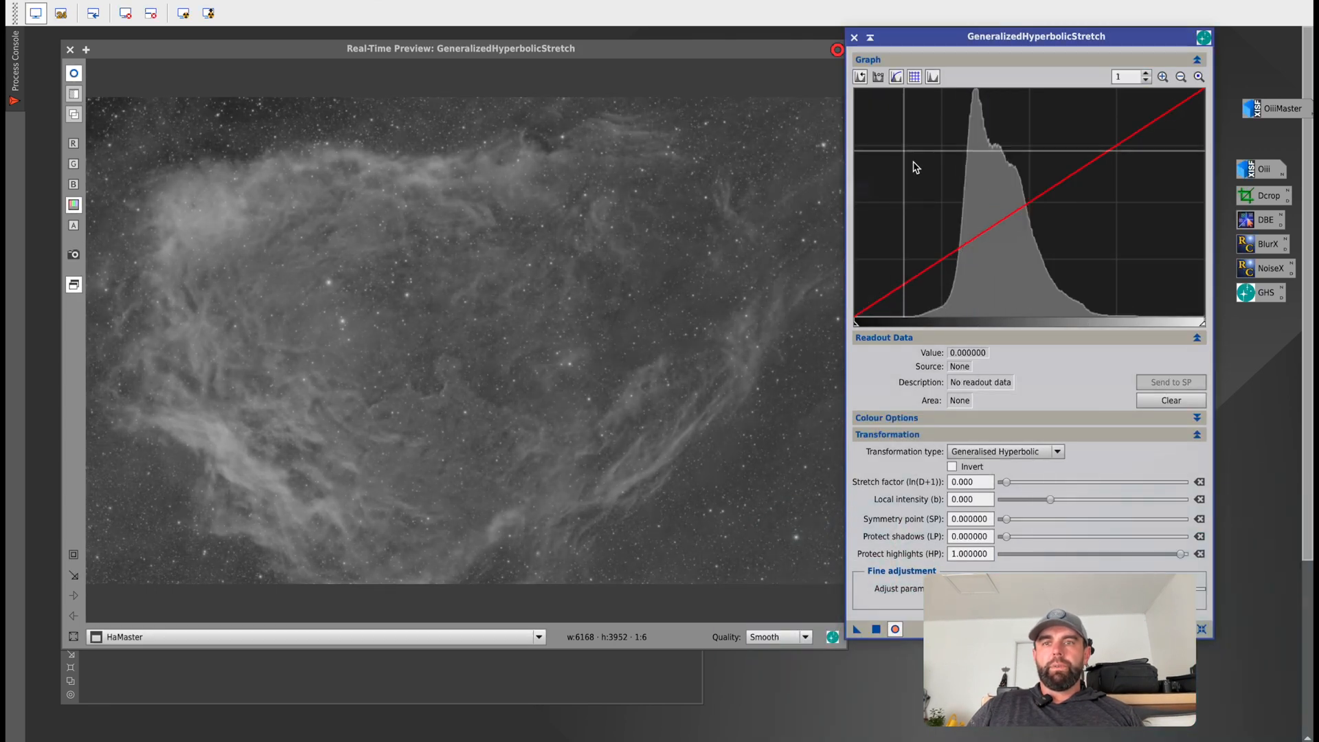
Stretch HaMaster from symmetry point 0.410367 with stretch factor 0.960, local intensity 0.650 and protect highlights 0.790000, applying it and resetting the parameters.
{"action": "left_click", "coordinate": [999, 218]}
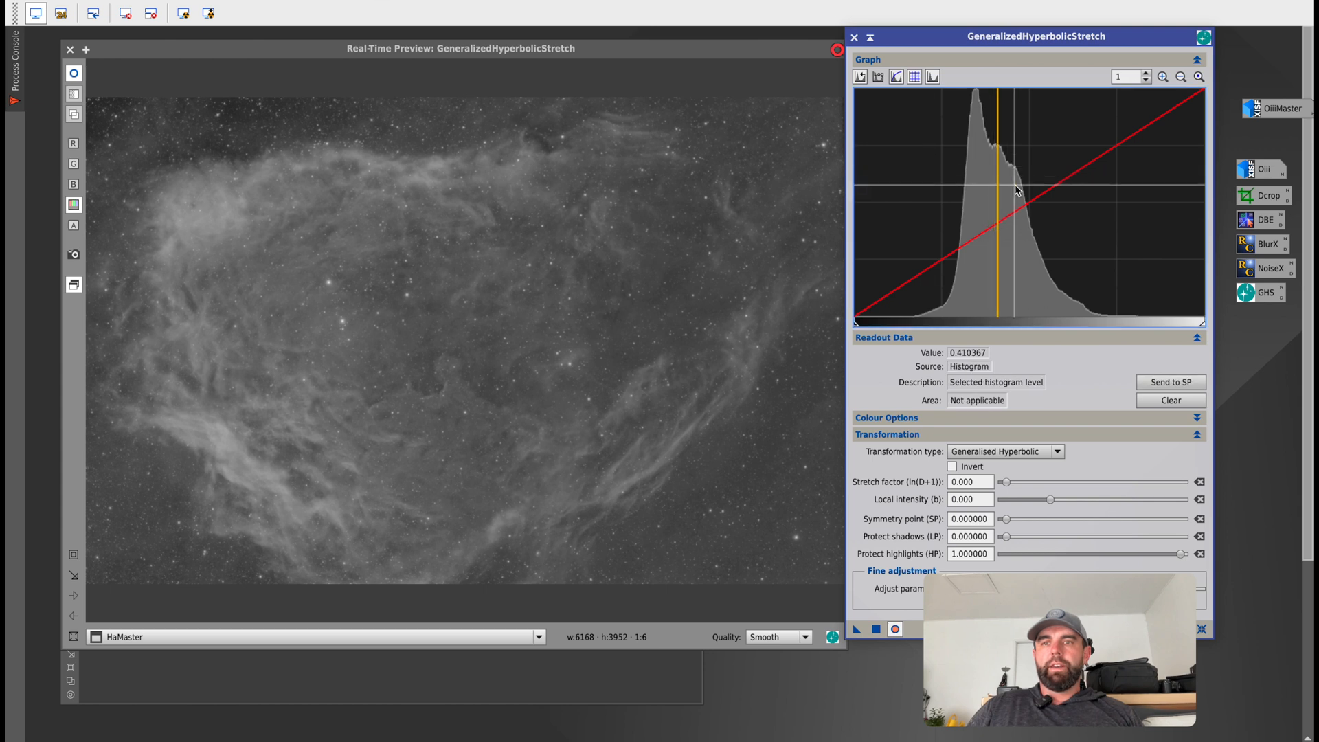
{"action": "left_click", "coordinate": [1135, 382]}
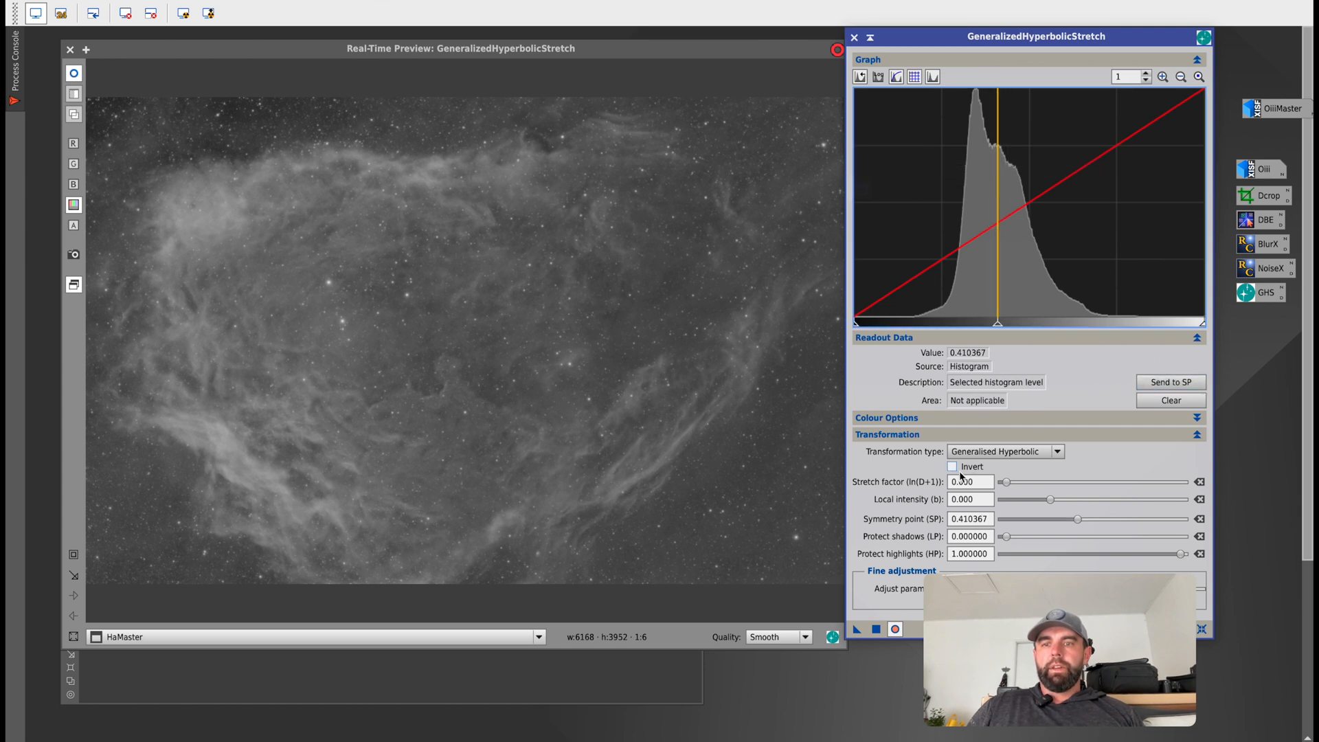
{"action": "left_click_drag", "start_coordinate": [1006, 483], "coordinate": [1057, 503]}
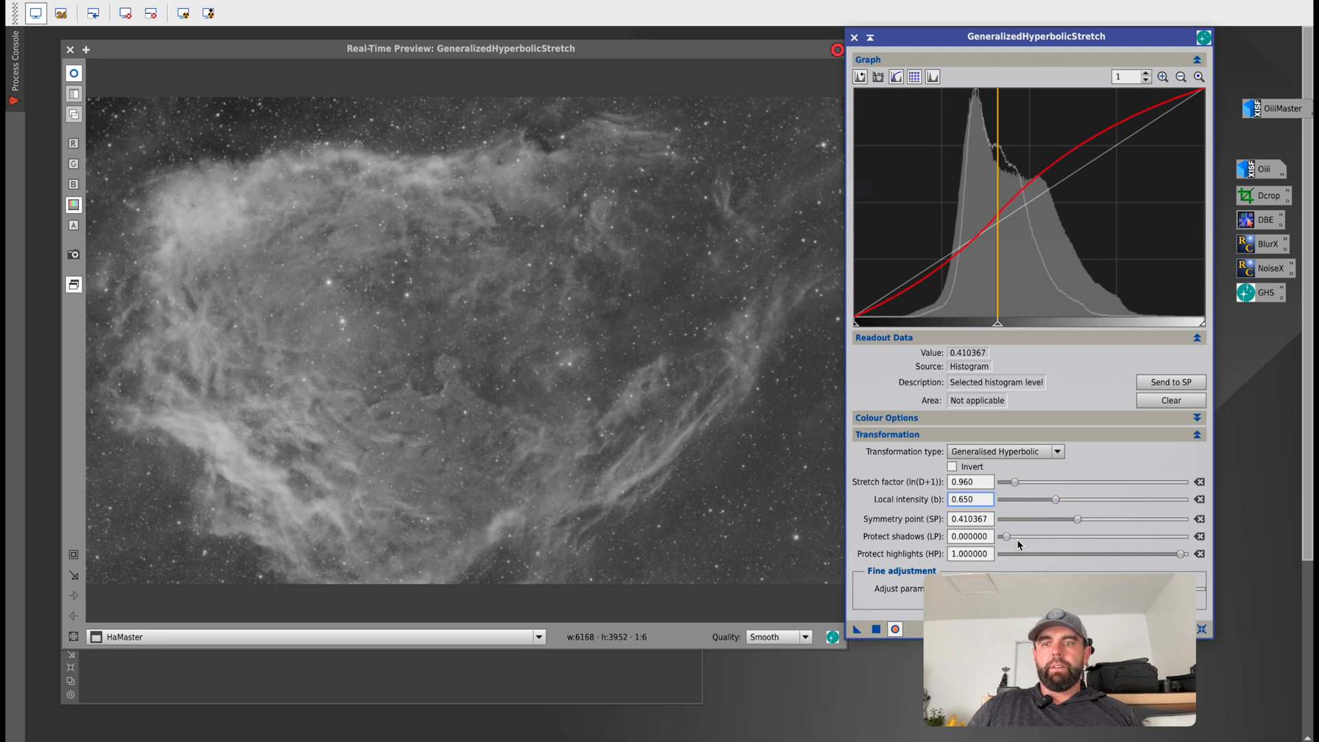
{"action": "left_click_drag", "start_coordinate": [1175, 554], "coordinate": [1140, 560]}
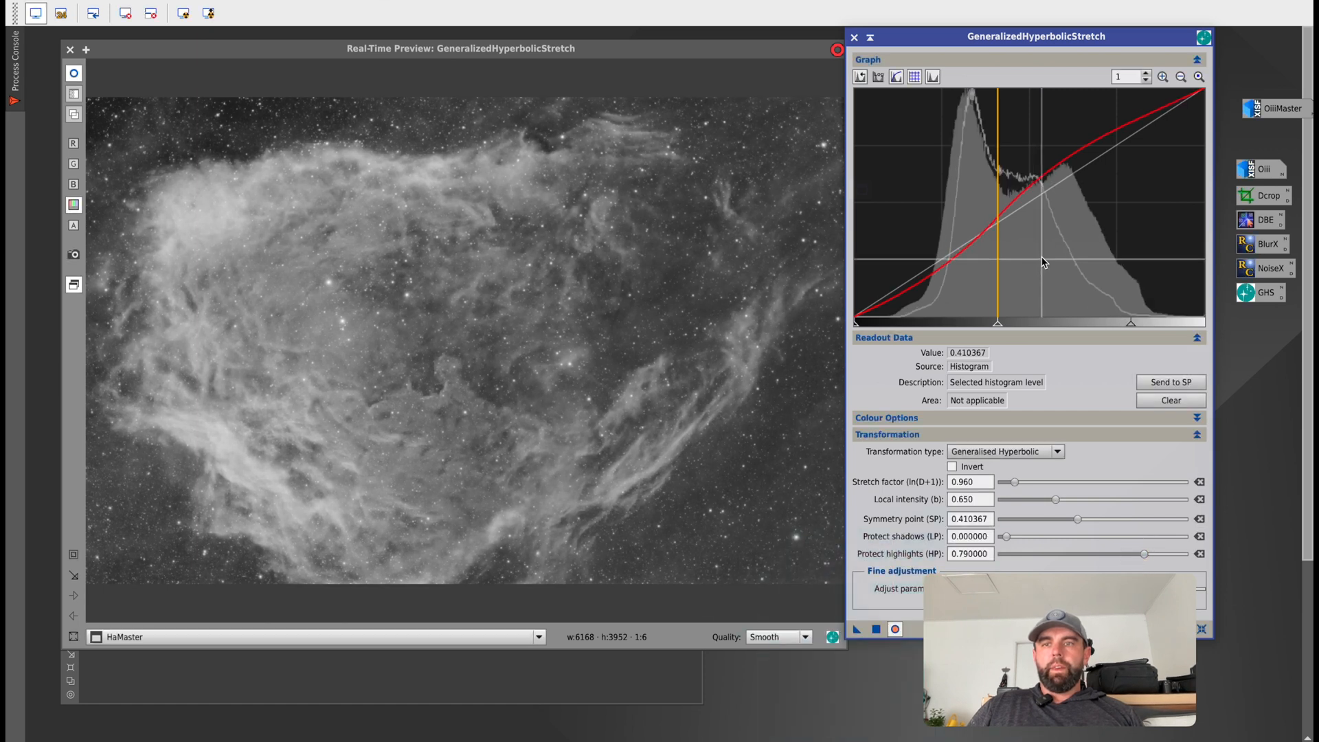
{"action": "left_click", "coordinate": [1202, 631]}
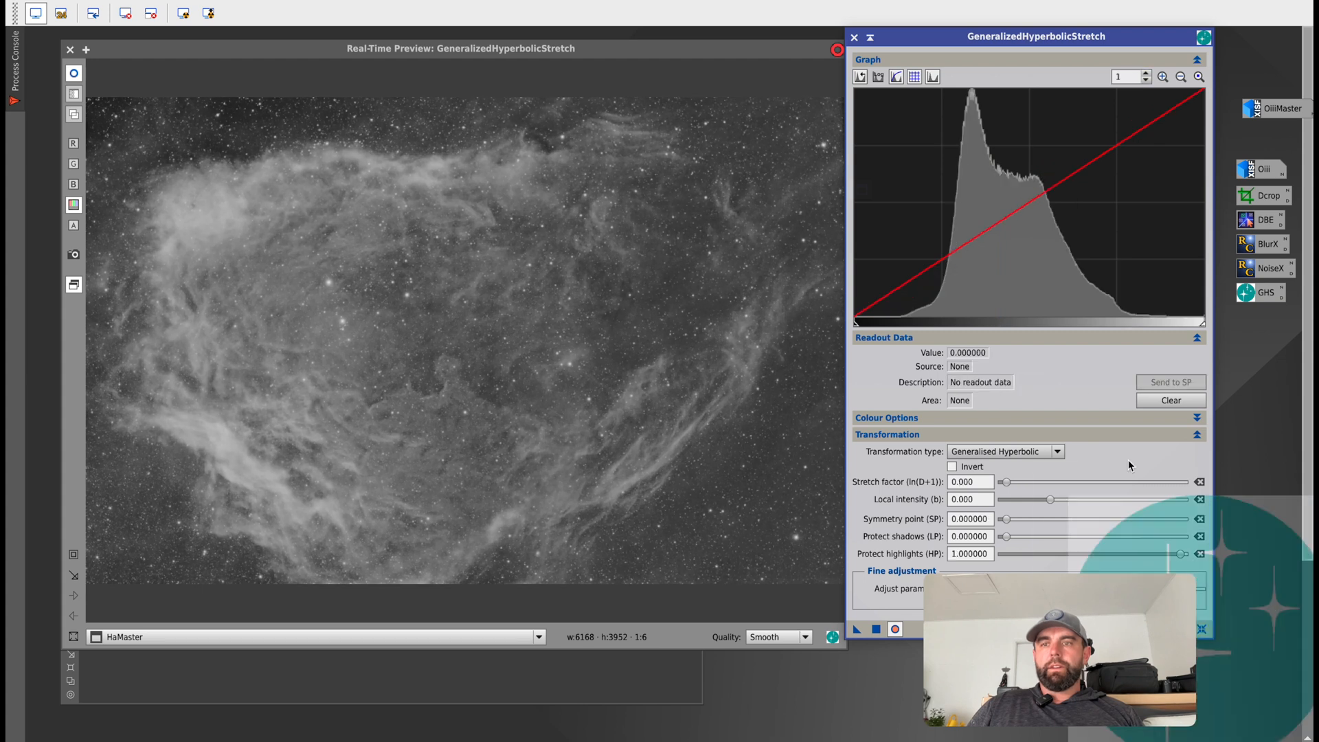
Send histogram level 0.522678 to the symmetry point and set the stretch factor to 0.960 and local intensity to -1.620.
{"action": "left_click", "coordinate": [1038, 263]}
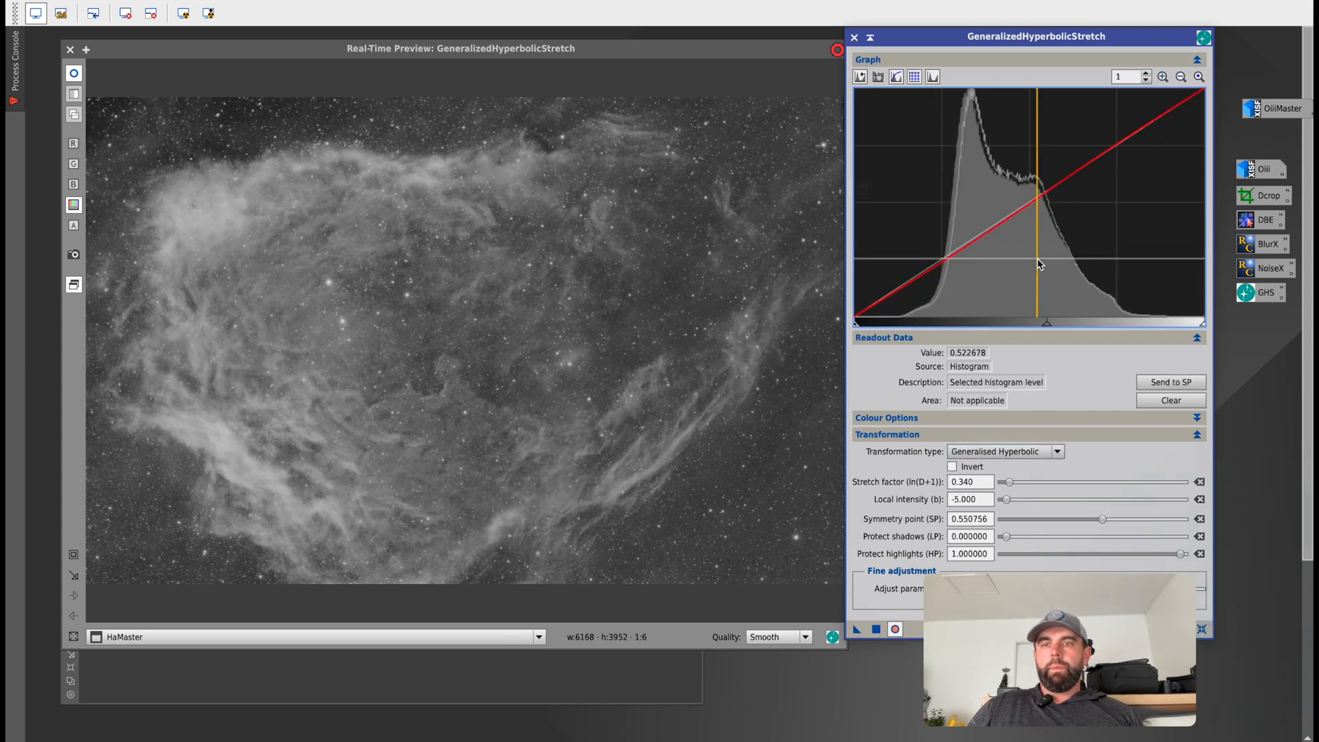
{"action": "left_click", "coordinate": [1171, 382]}
{"action": "left_click_drag", "start_coordinate": [1016, 483], "coordinate": [1038, 503]}
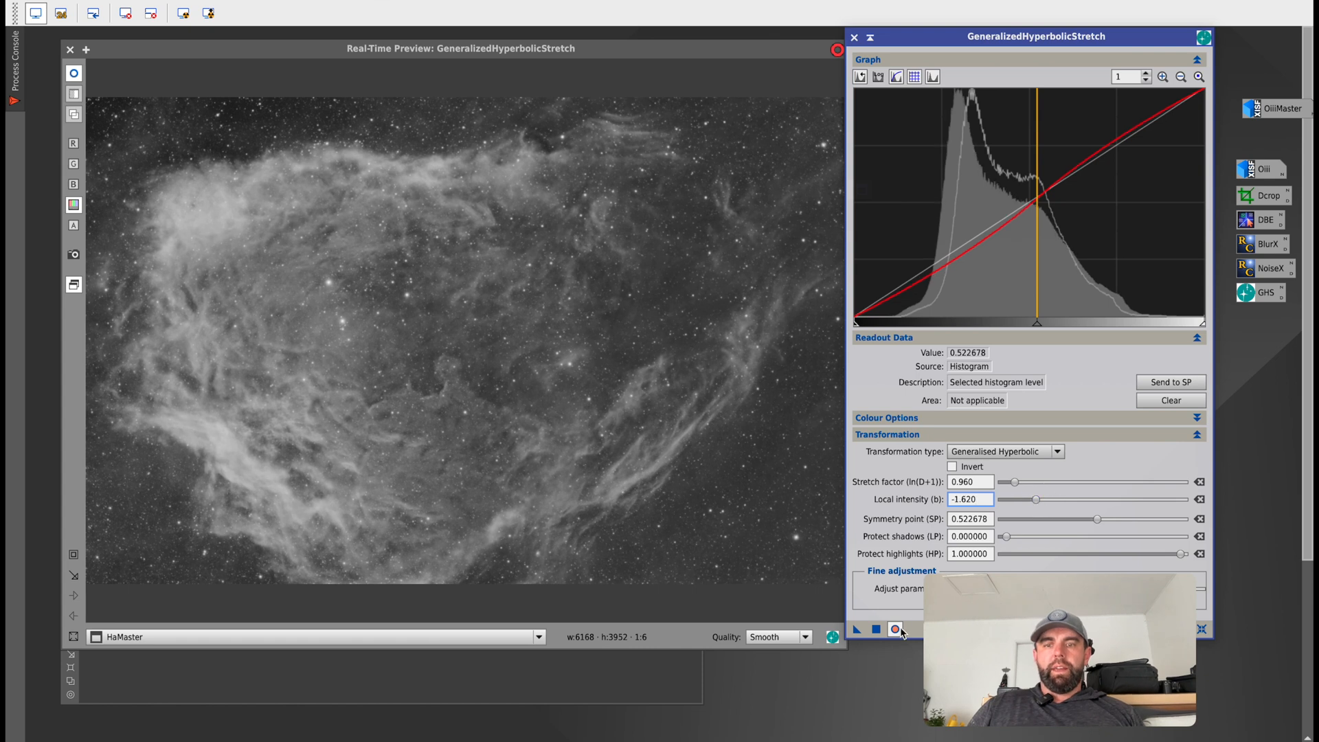
Move the stretch dialog slightly and toggle the real-time preview to compare HaMaster with and without the stretch.
{"action": "left_click_drag", "start_coordinate": [888, 631], "coordinate": [864, 621]}
{"action": "left_click", "coordinate": [875, 619]}
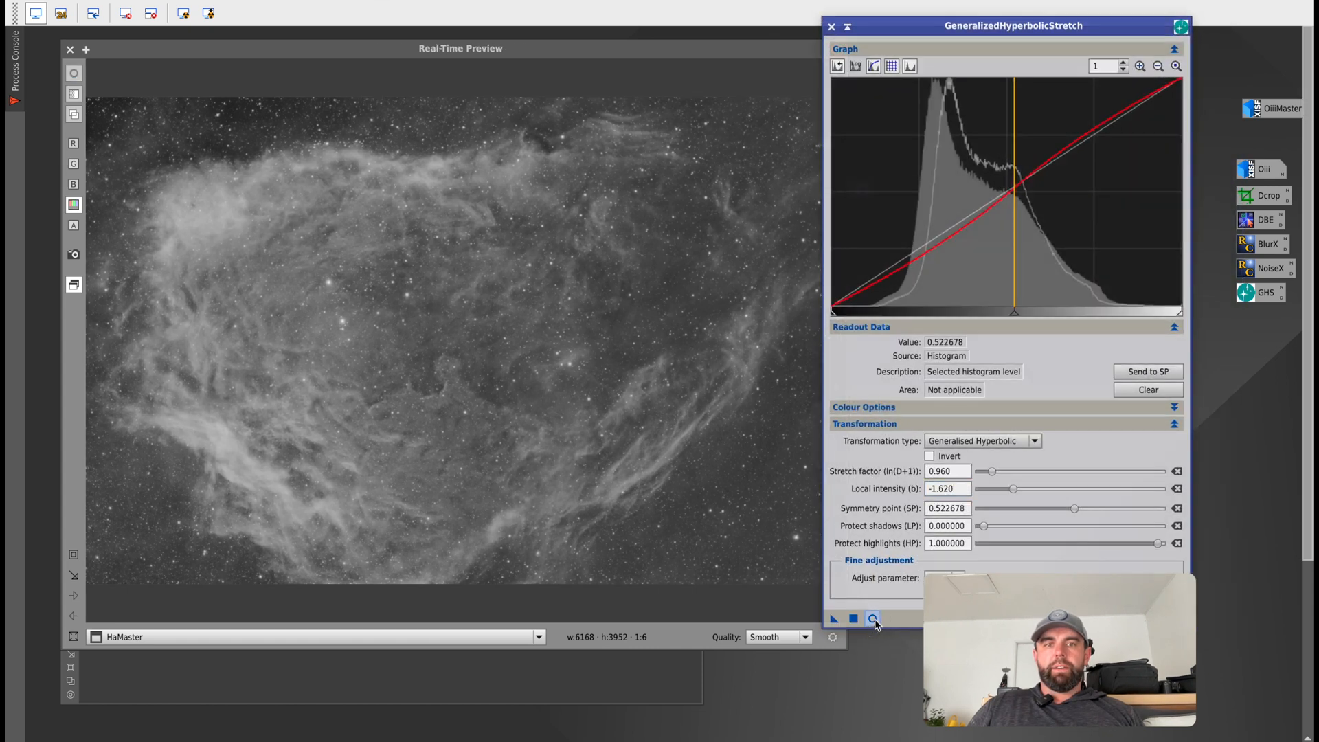
{"action": "left_click", "coordinate": [875, 620]}
{"action": "left_click", "coordinate": [875, 620]}
{"action": "left_click", "coordinate": [875, 620]}
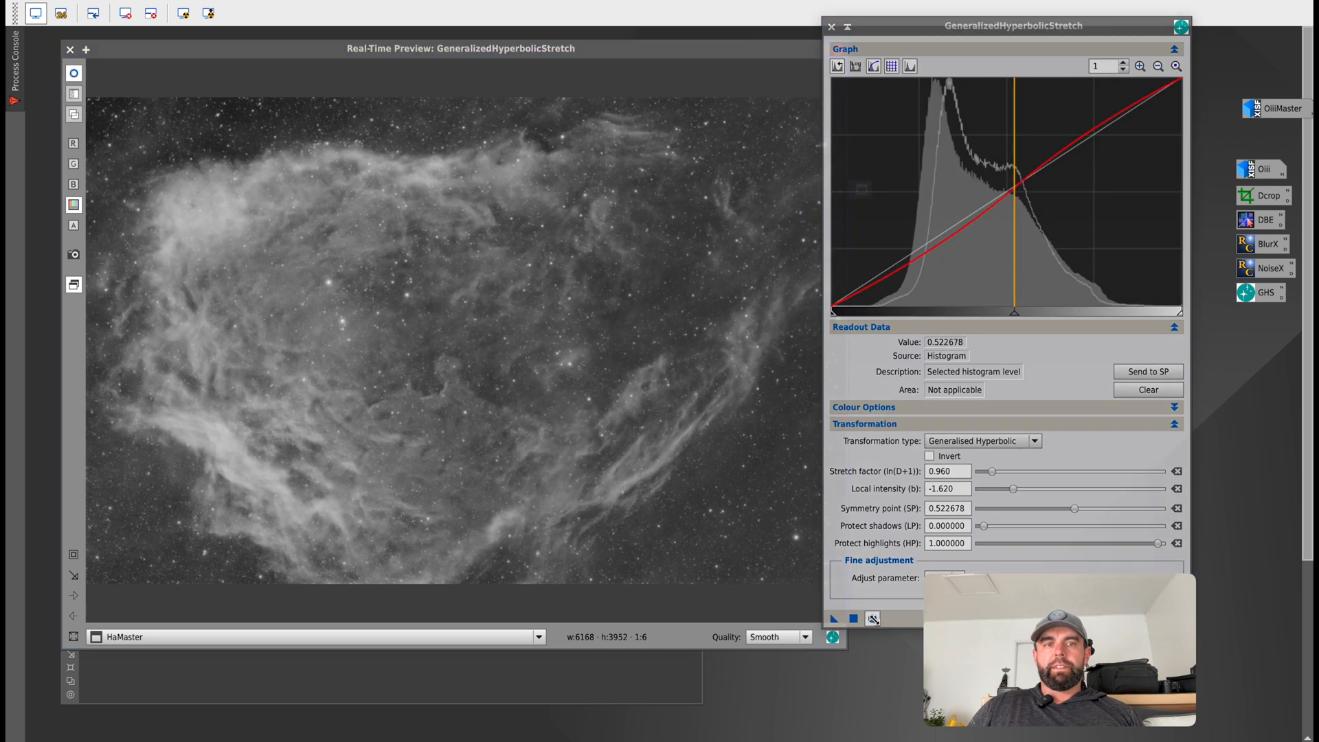
{"action": "left_click", "coordinate": [875, 620]}
{"action": "left_click", "coordinate": [873, 619]}
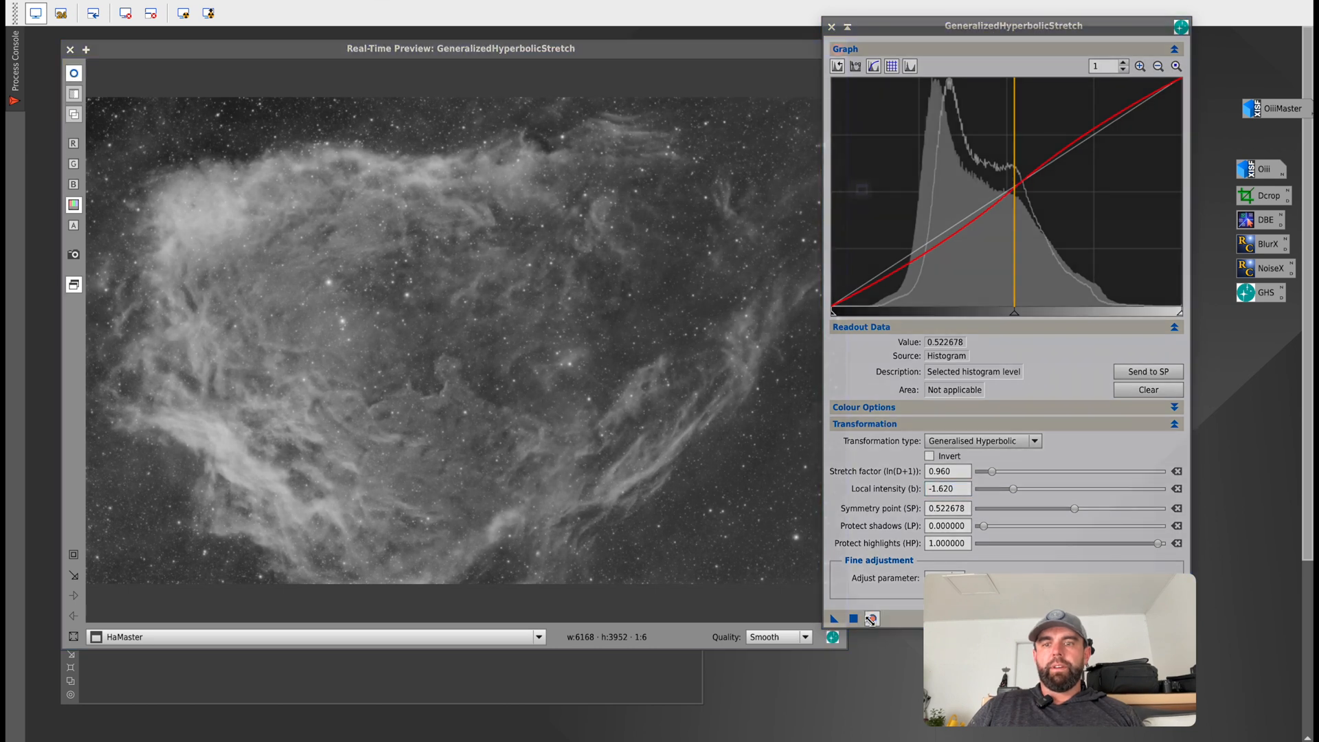
Apply the stretch to HaMaster and reset the parameters.
{"action": "left_click", "coordinate": [855, 619]}
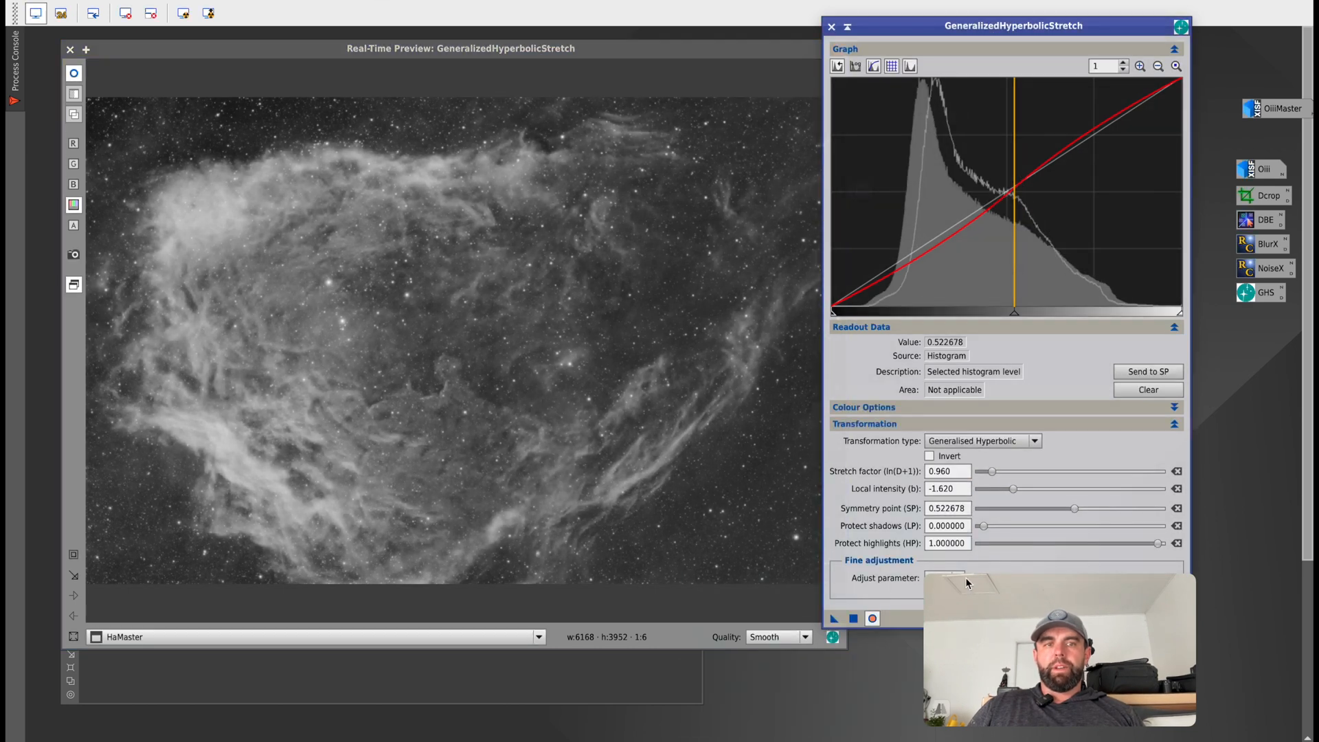
{"action": "left_click_drag", "start_coordinate": [1140, 588], "coordinate": [1082, 650]}
{"action": "left_click", "coordinate": [1179, 618]}
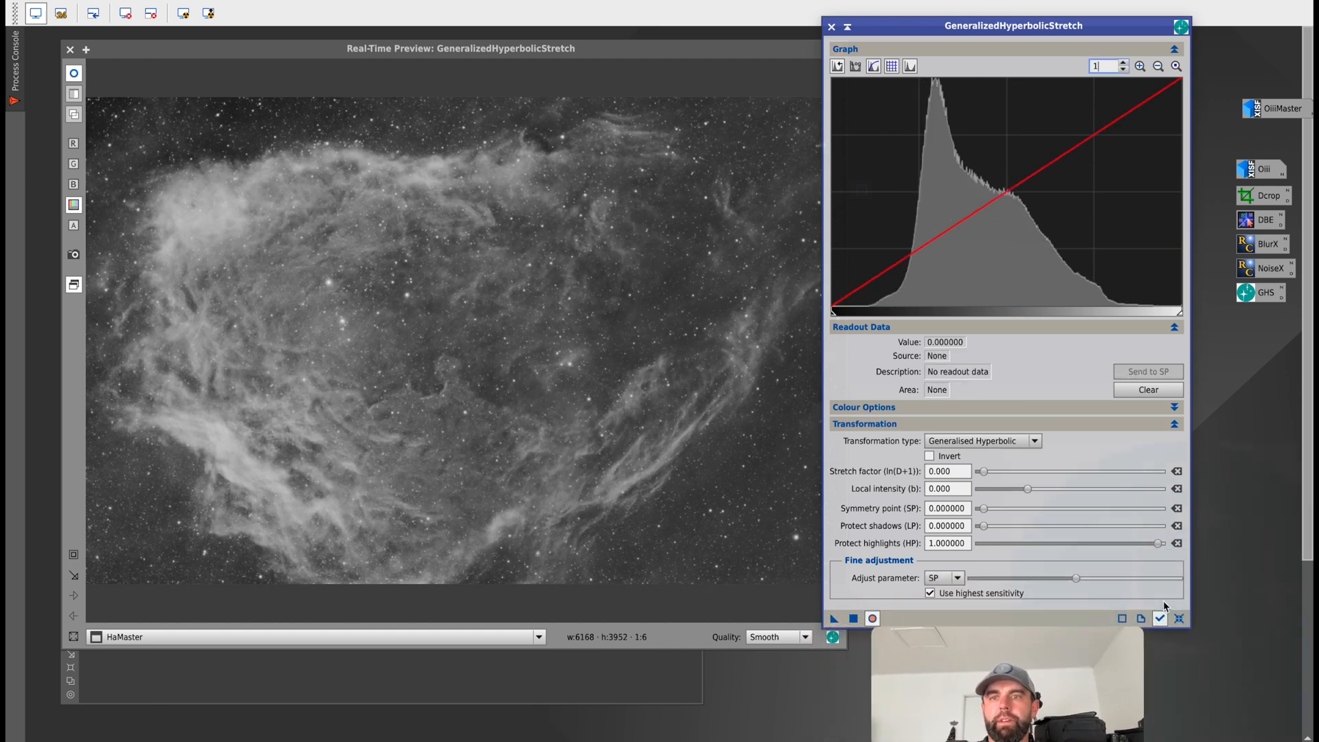
Send the bright nebula core's value 0.754682 to the symmetry point, with stretch factor 0.780, local intensity 1.530 and protect shadows 0.670000.
{"action": "left_click", "coordinate": [1014, 243]}
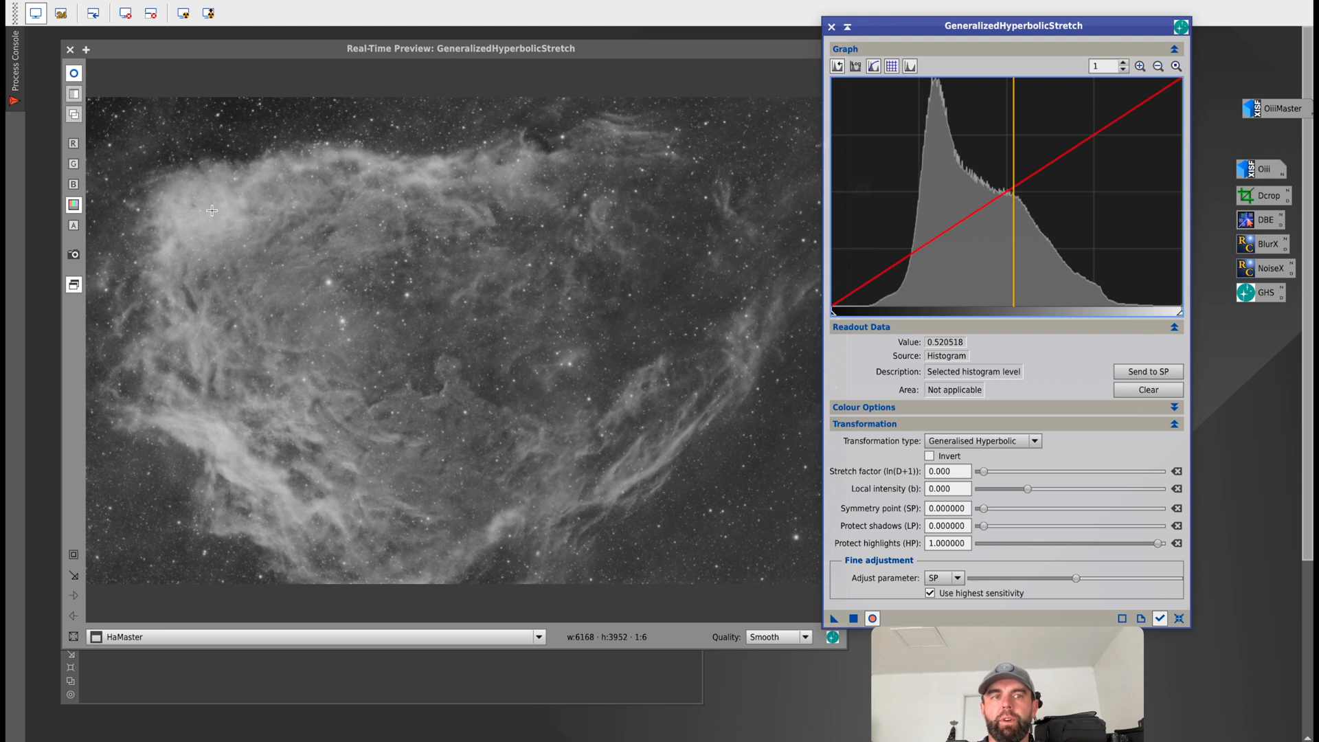
{"action": "left_click_drag", "start_coordinate": [191, 217], "coordinate": [202, 215]}
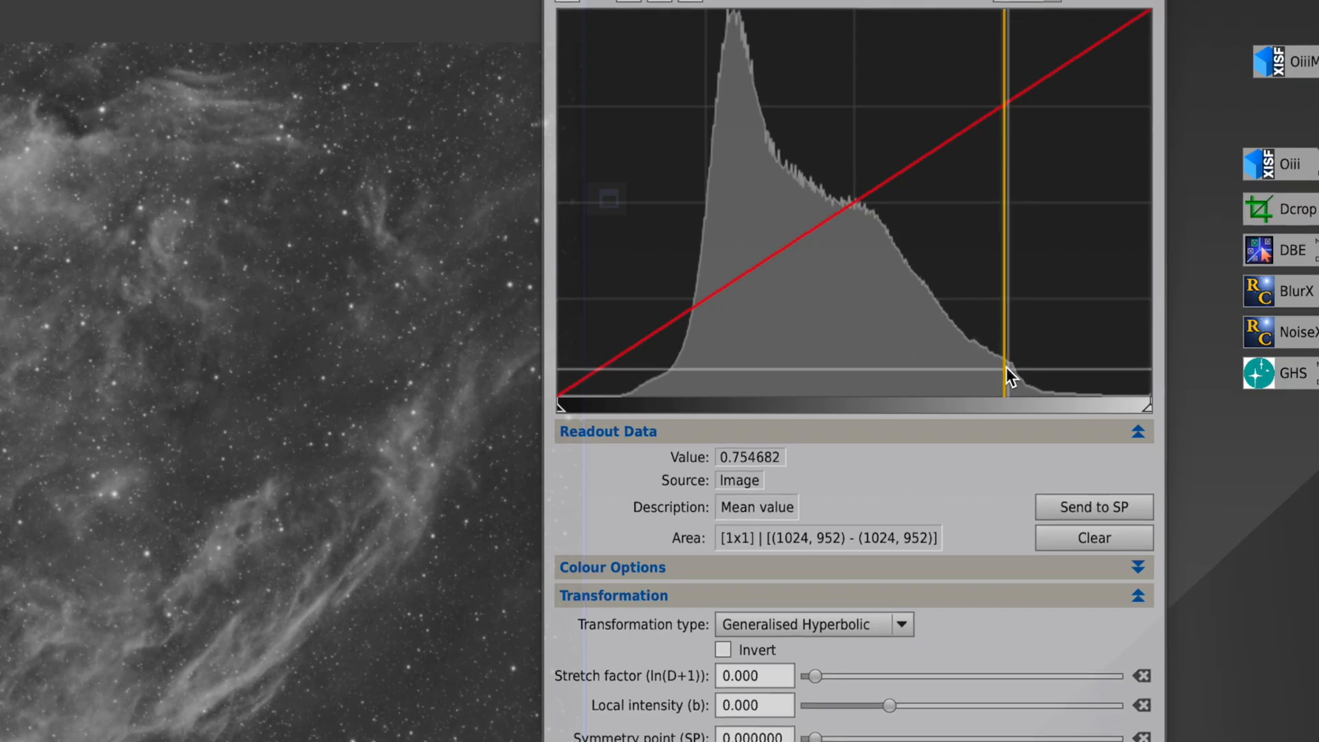
{"action": "left_click", "coordinate": [1101, 507]}
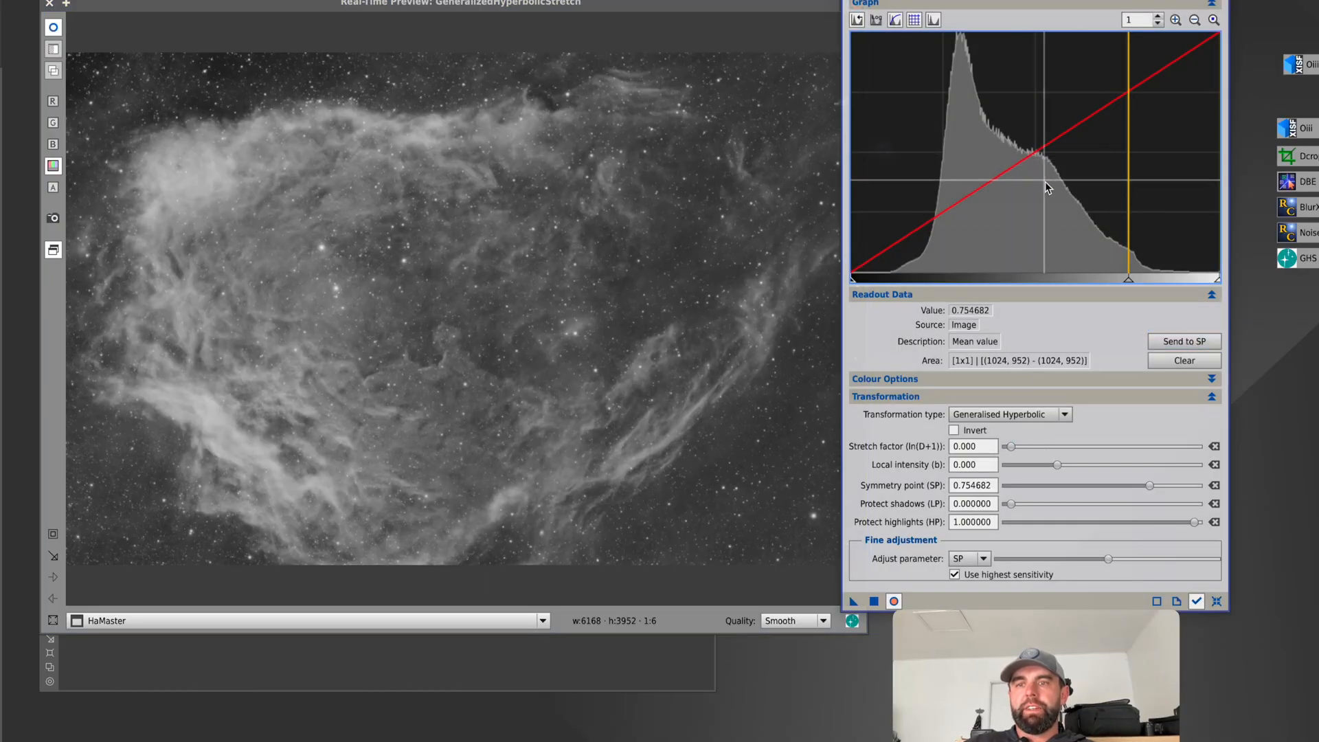
{"action": "left_click_drag", "start_coordinate": [1011, 446], "coordinate": [1076, 468]}
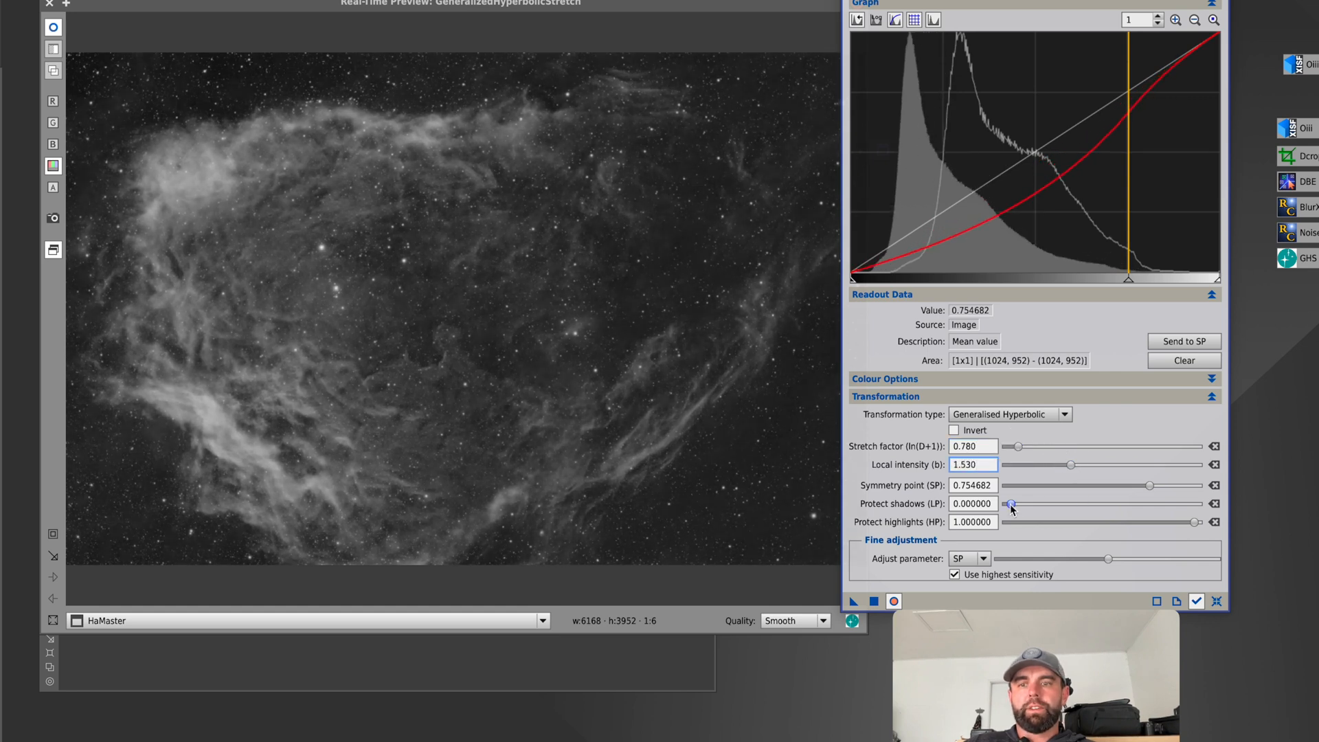
{"action": "left_click_drag", "start_coordinate": [1017, 506], "coordinate": [1135, 505]}
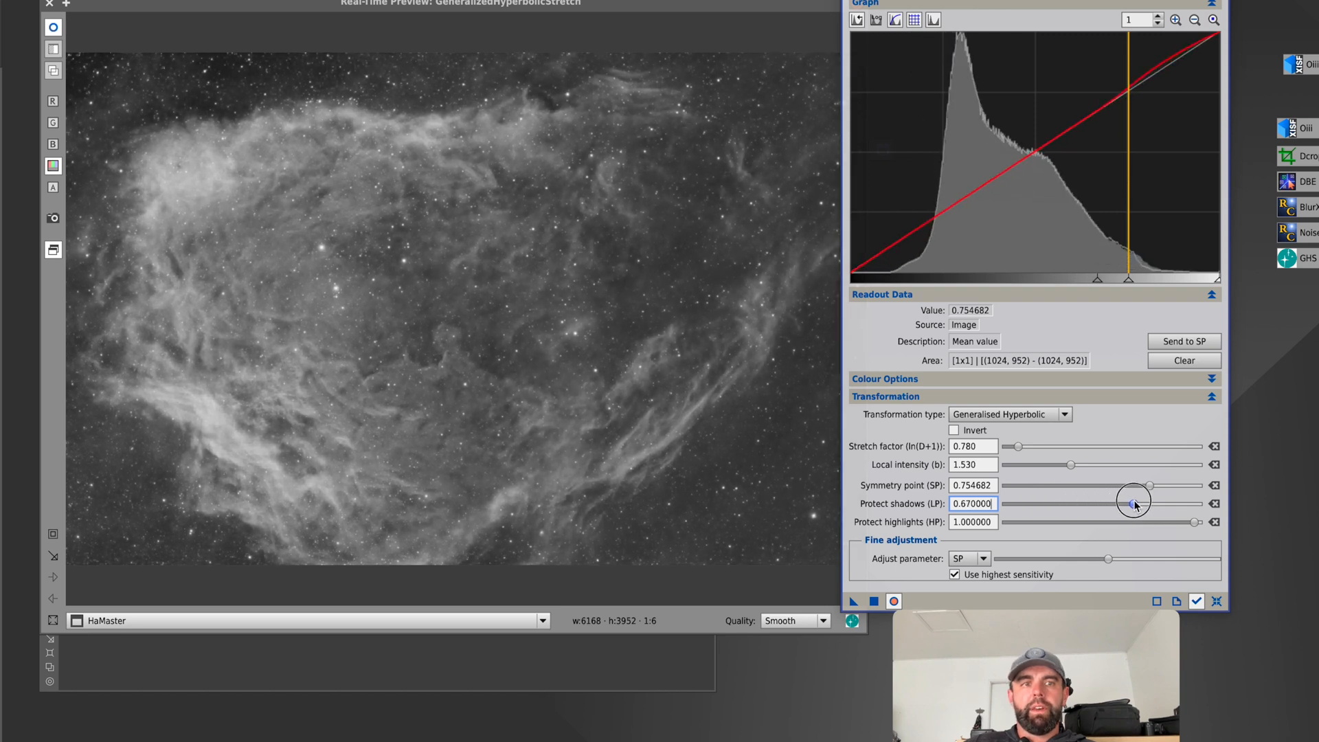
Toggle the real-time preview to compare the bright nebula core before and after the stretch.
{"action": "left_click", "coordinate": [894, 600]}
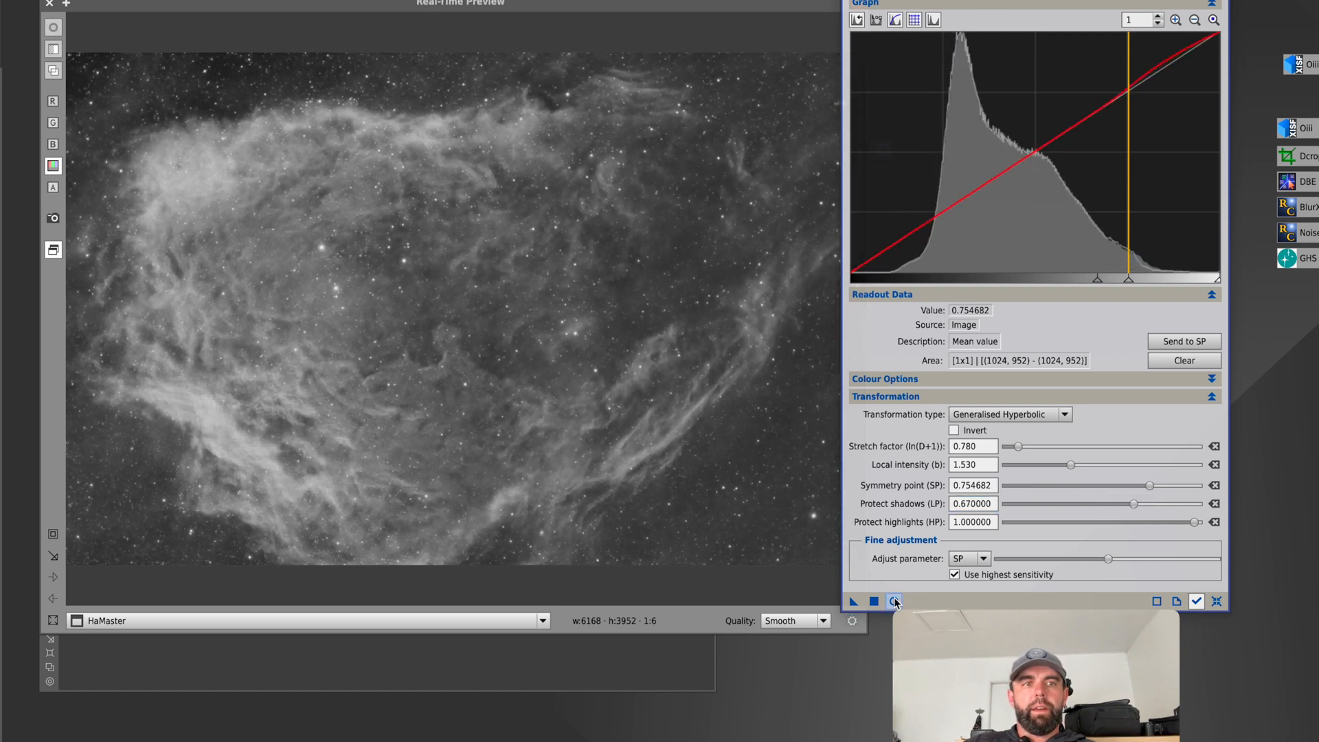
{"action": "left_click", "coordinate": [894, 600]}
{"action": "left_click", "coordinate": [894, 600]}
{"action": "left_click", "coordinate": [894, 600]}
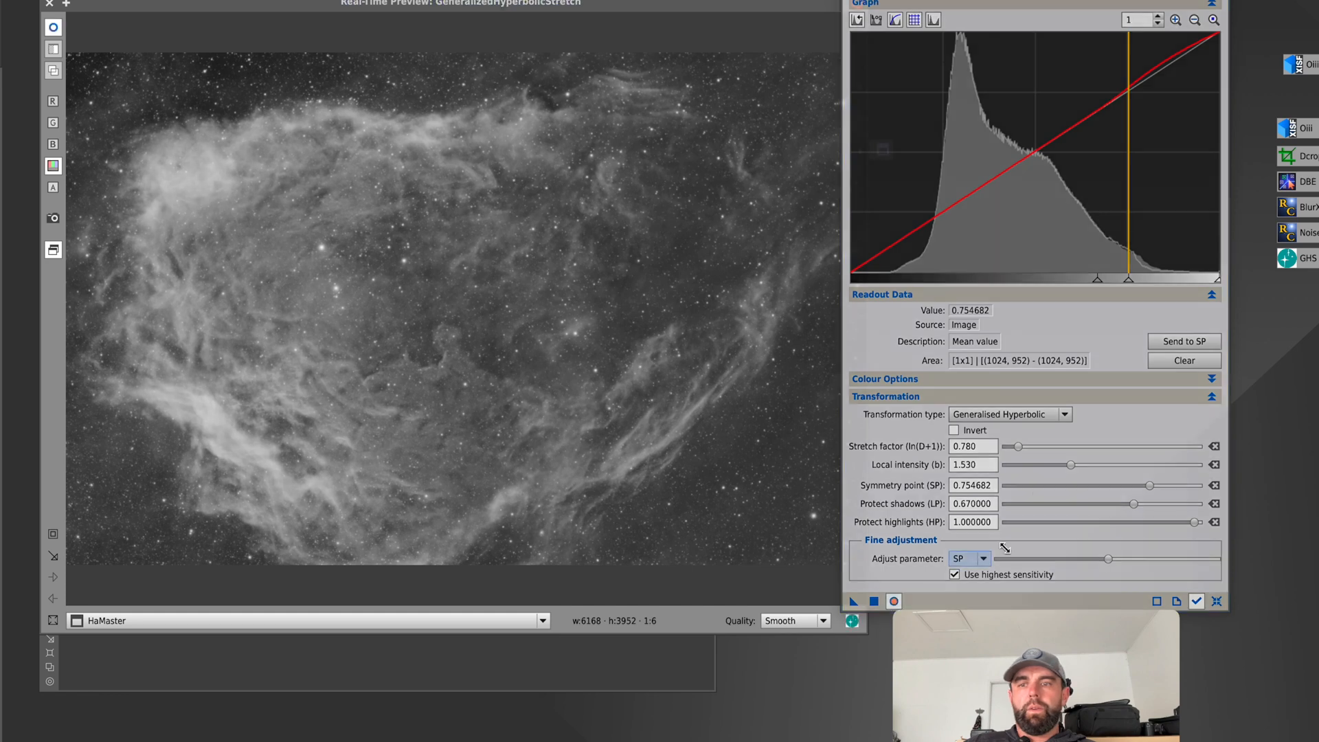
Set the stretch factor to 1.480 and local intensity to 2.050, apply the stretch to HaMaster and reset the parameters.
{"action": "left_click_drag", "start_coordinate": [1019, 446], "coordinate": [1076, 467]}
{"action": "left_click", "coordinate": [1070, 466]}
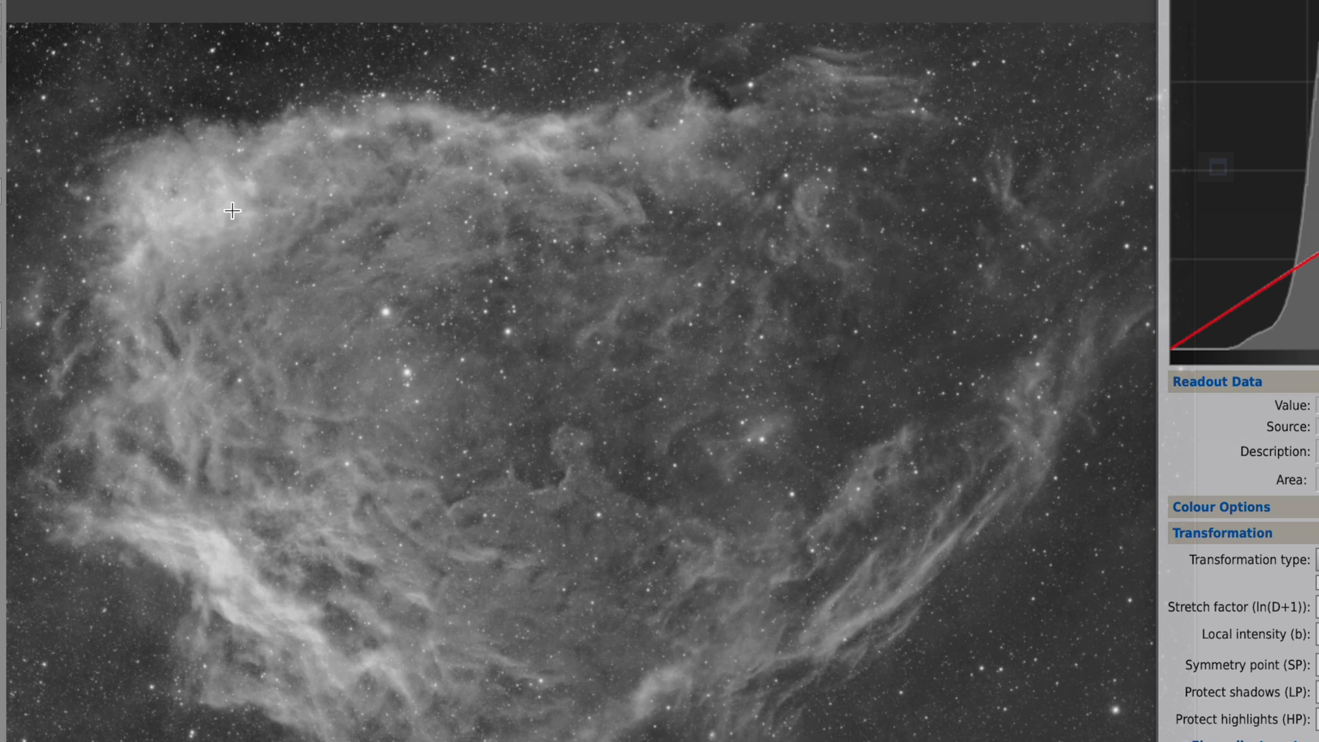
{"action": "left_click_drag", "start_coordinate": [235, 210], "coordinate": [226, 214]}
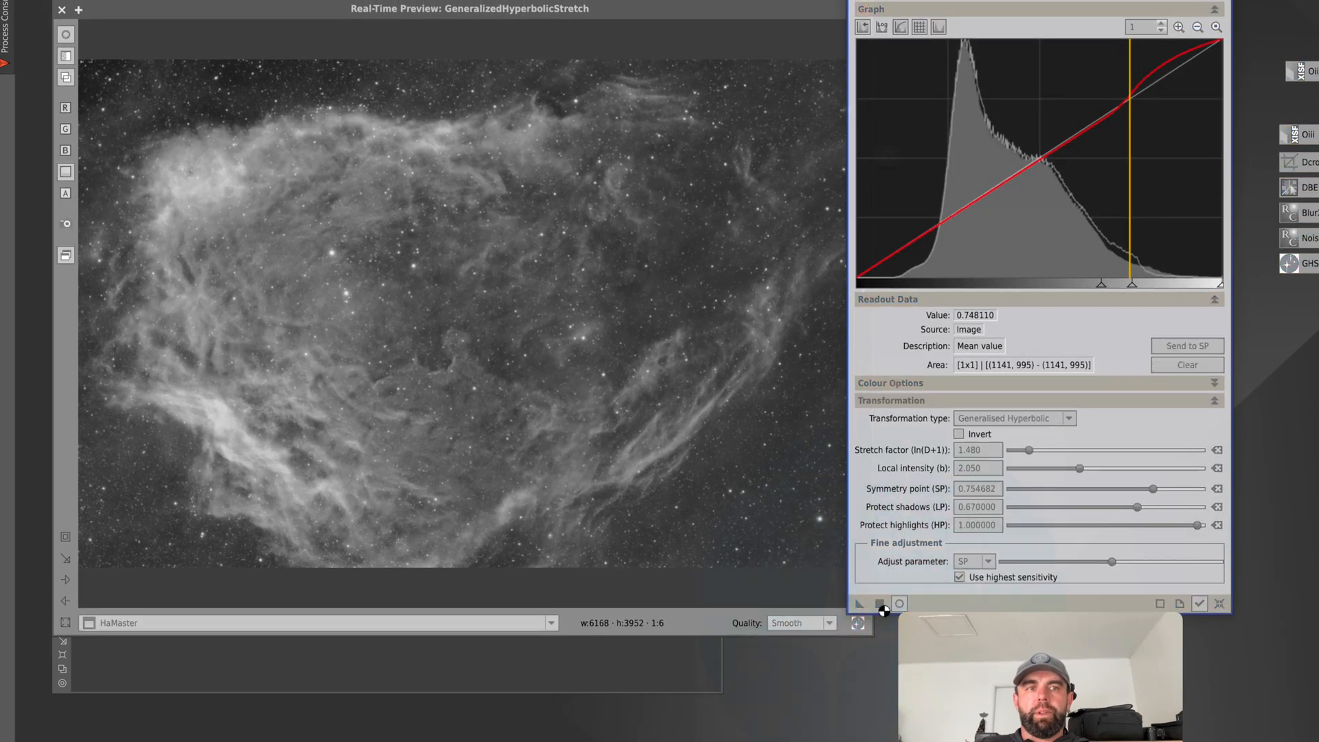
{"action": "left_click", "coordinate": [881, 606]}
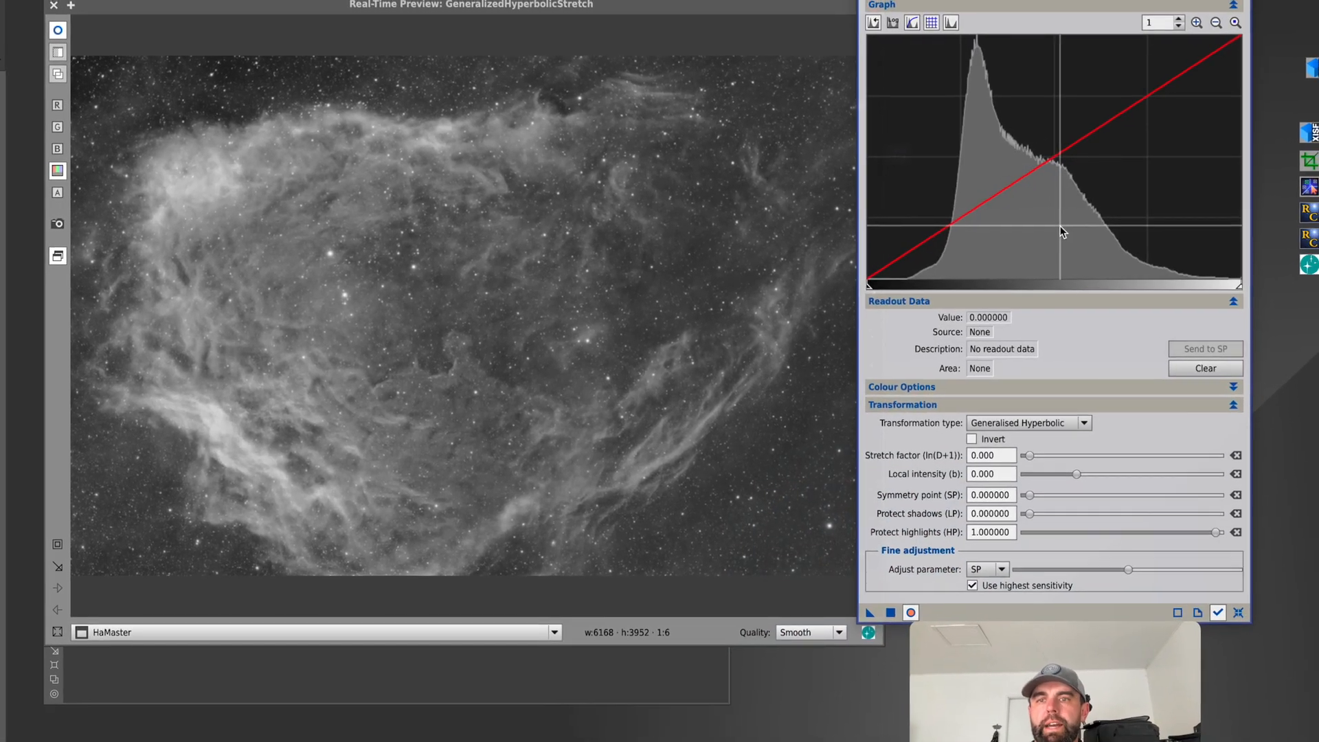
Stretch HaMaster from sampled symmetry point 0.514286 with stretch factor 0.700 and local intensity -0.400, applying it and resetting the parameters.
{"action": "left_click", "coordinate": [1050, 225]}
{"action": "left_click_drag", "start_coordinate": [383, 231], "coordinate": [358, 232]}
{"action": "left_click", "coordinate": [1179, 346]}
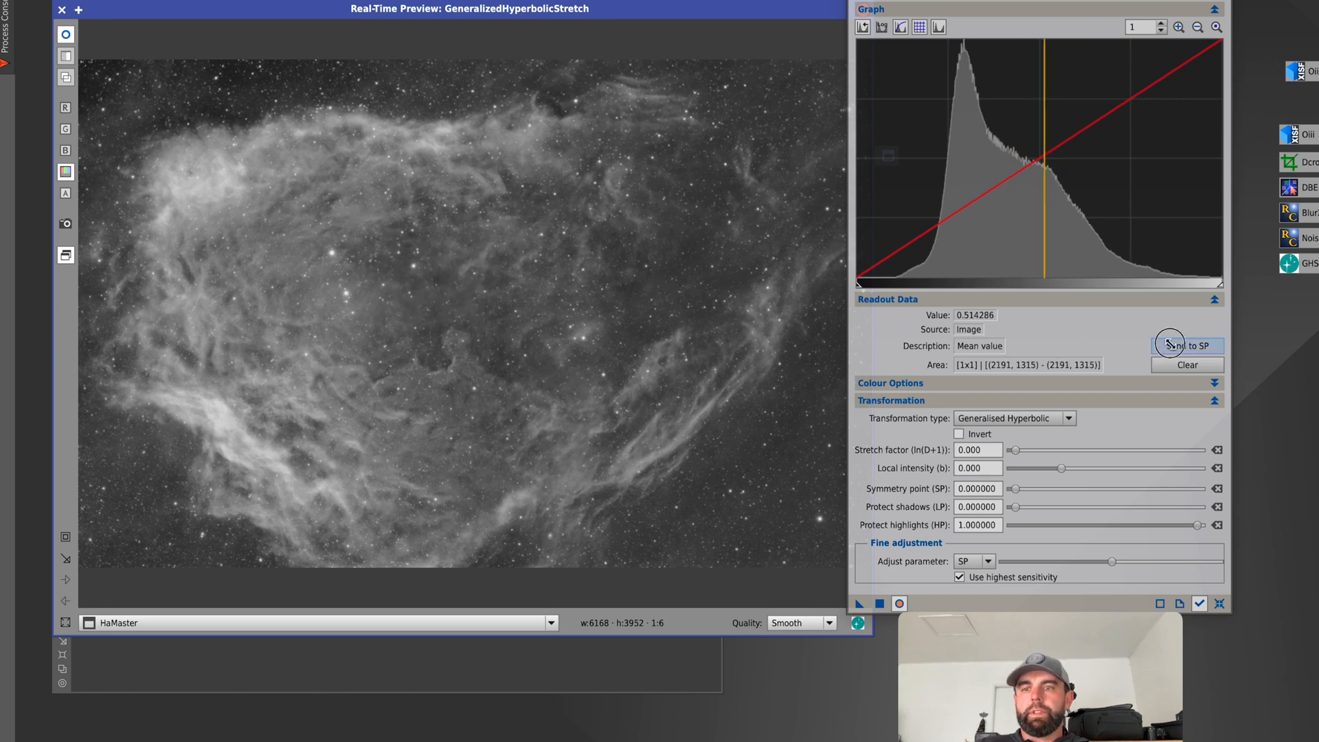
{"action": "left_click_drag", "start_coordinate": [1013, 450], "coordinate": [1058, 454]}
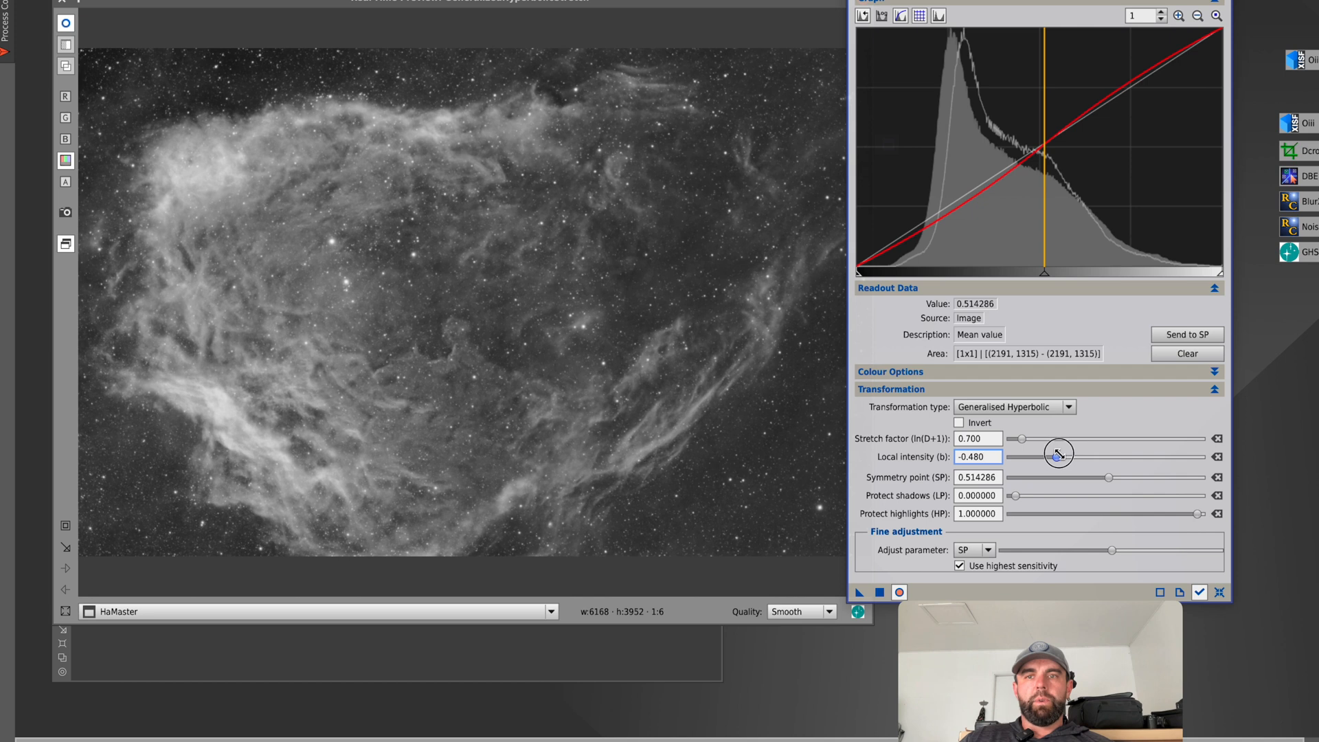
{"action": "left_click_drag", "start_coordinate": [1059, 454], "coordinate": [1057, 457]}
{"action": "left_click", "coordinate": [880, 593]}
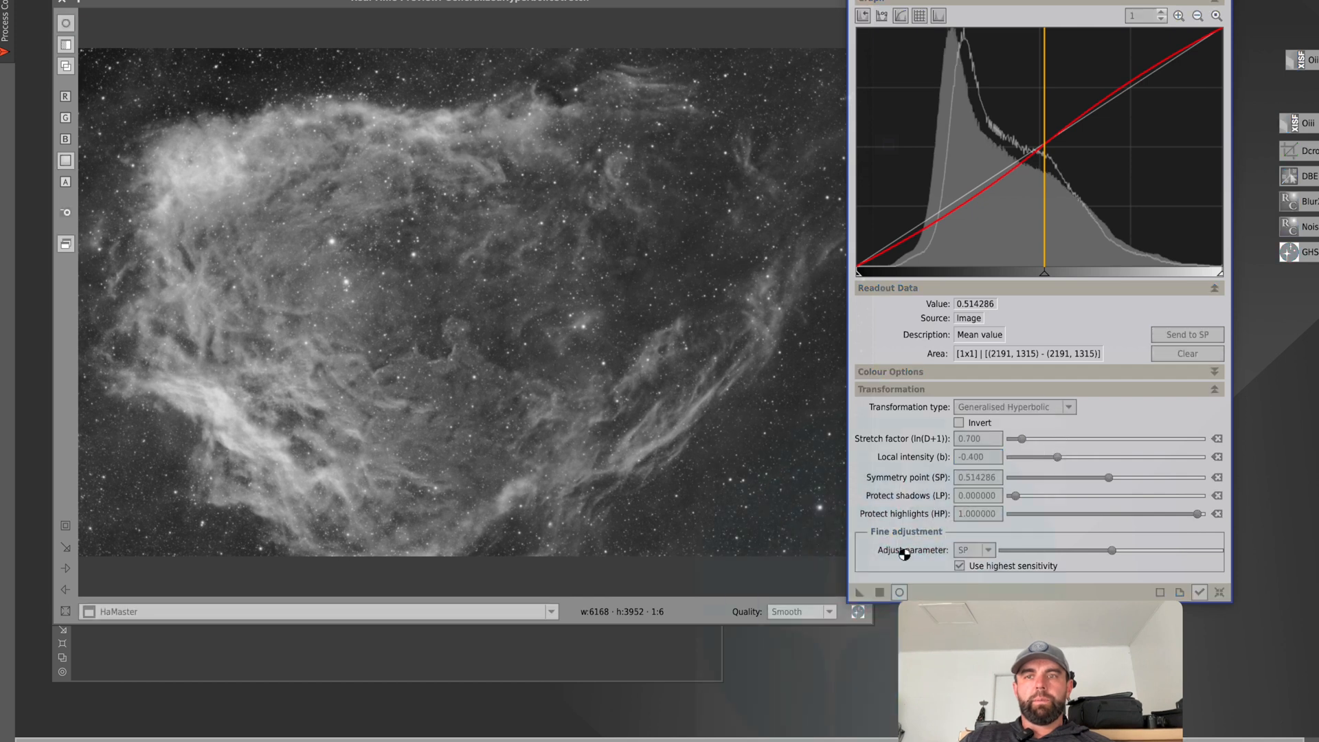
{"action": "left_click", "coordinate": [1220, 592]}
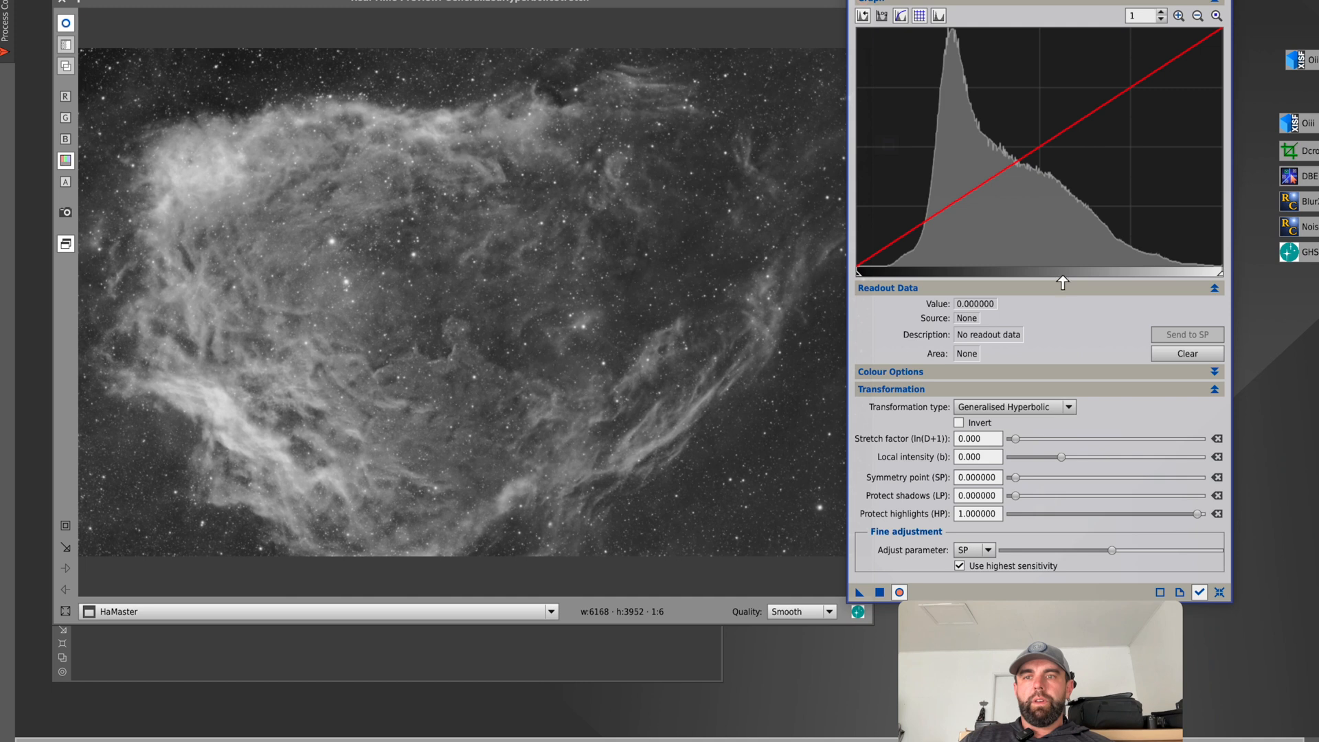
Send the sampled nebula value 0.520883 to the symmetry point, with stretch factor 0.700, local intensity 0.230 and protect shadows 0.370000.
{"action": "left_click", "coordinate": [1050, 239]}
{"action": "mouse_move", "coordinate": [544, 273]}
{"action": "left_mouse_down"}
{"action": "mouse_move", "coordinate": [491, 250]}
{"action": "mouse_move", "coordinate": [491, 225]}
{"action": "mouse_move", "coordinate": [480, 246]}
{"action": "left_mouse_up"}
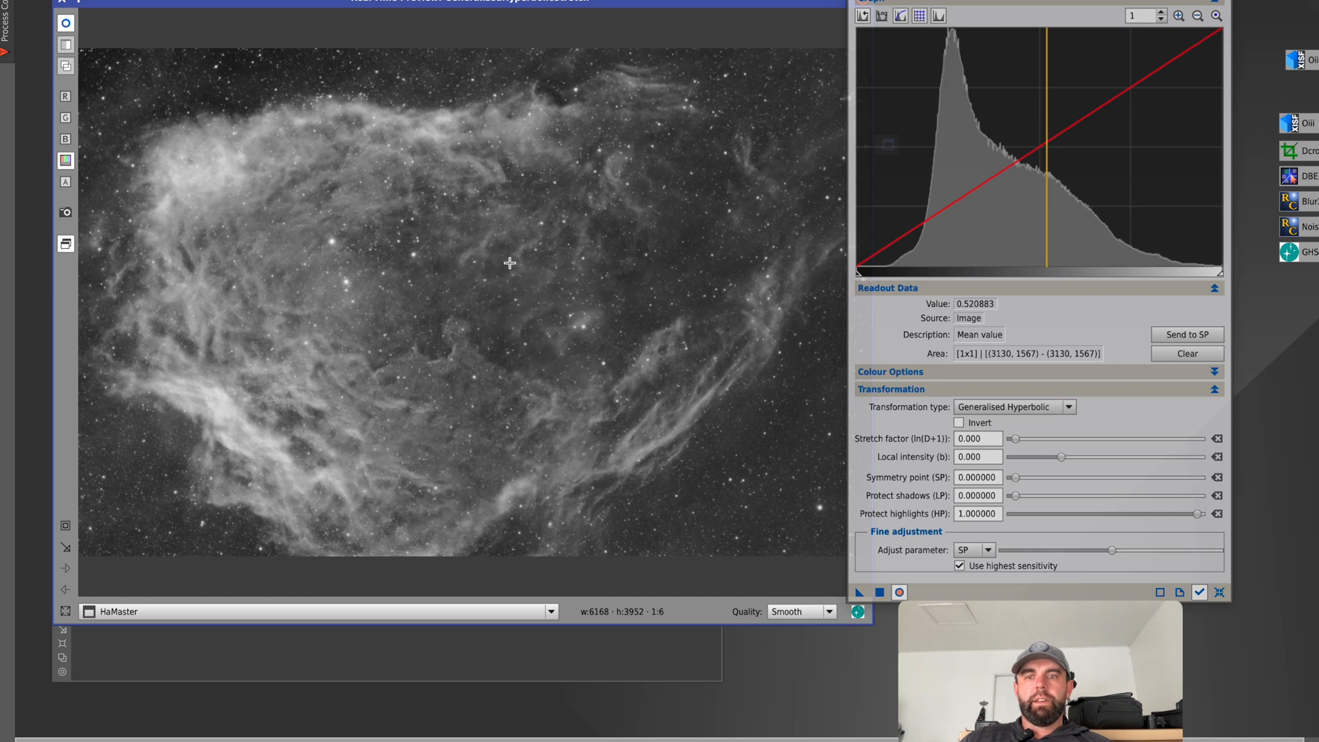
{"action": "left_click", "coordinate": [1187, 334]}
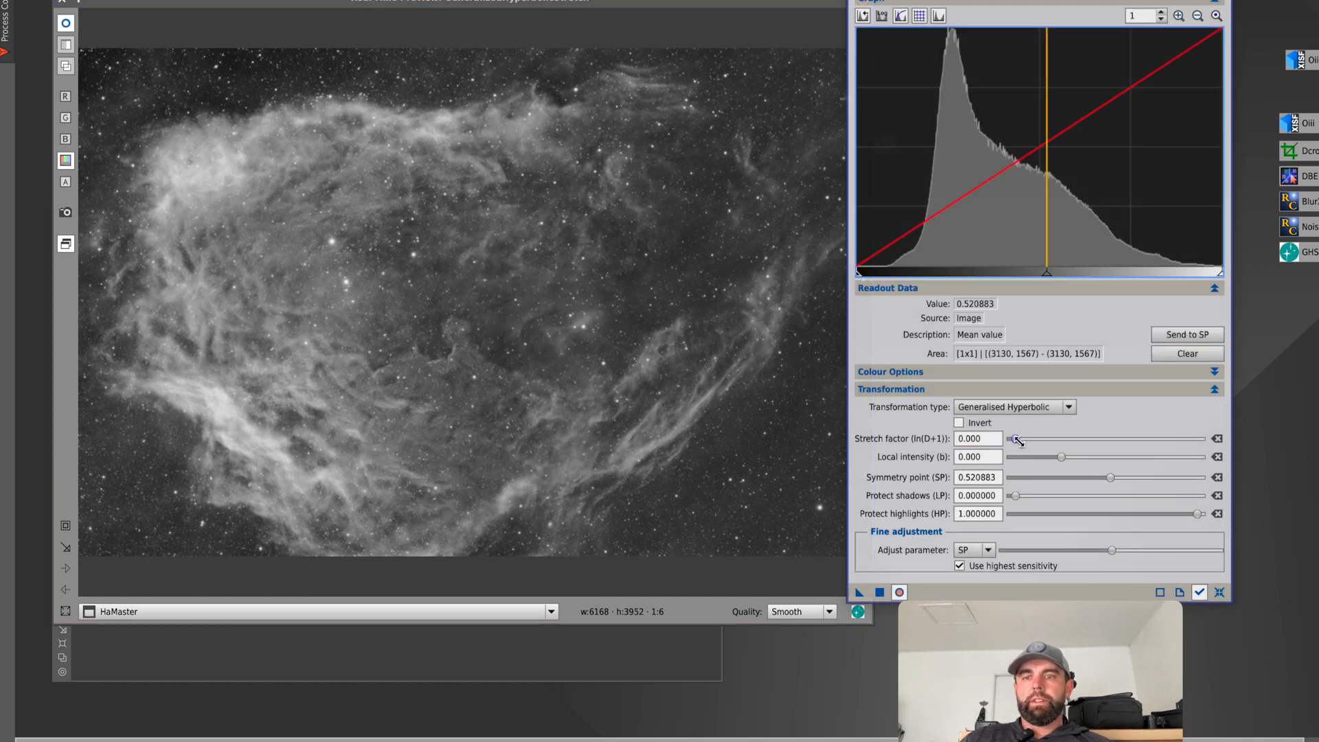
{"action": "left_click_drag", "start_coordinate": [1018, 441], "coordinate": [1063, 454]}
{"action": "left_click_drag", "start_coordinate": [1015, 497], "coordinate": [1083, 495]}
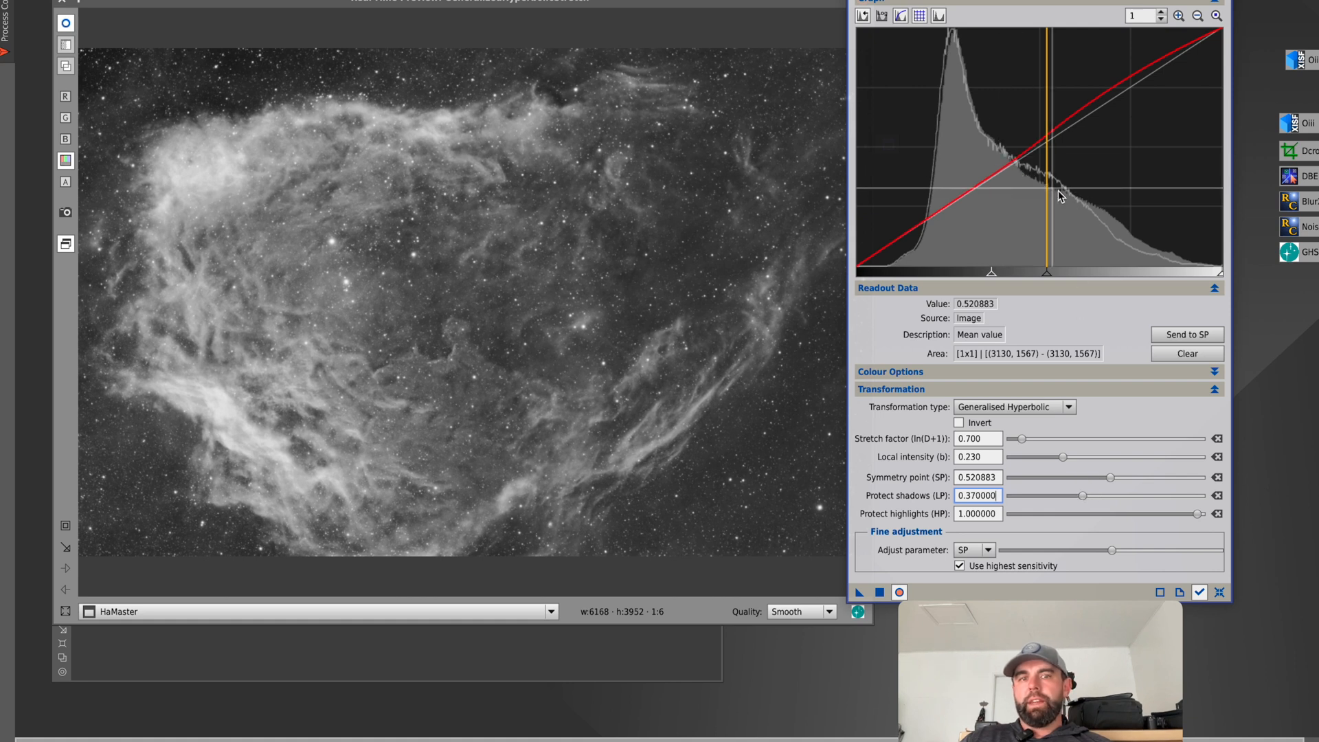
Toggle the real-time preview repeatedly to compare the nebula's detail before and after the stretch with protected shadows.
{"action": "left_click", "coordinate": [902, 597]}
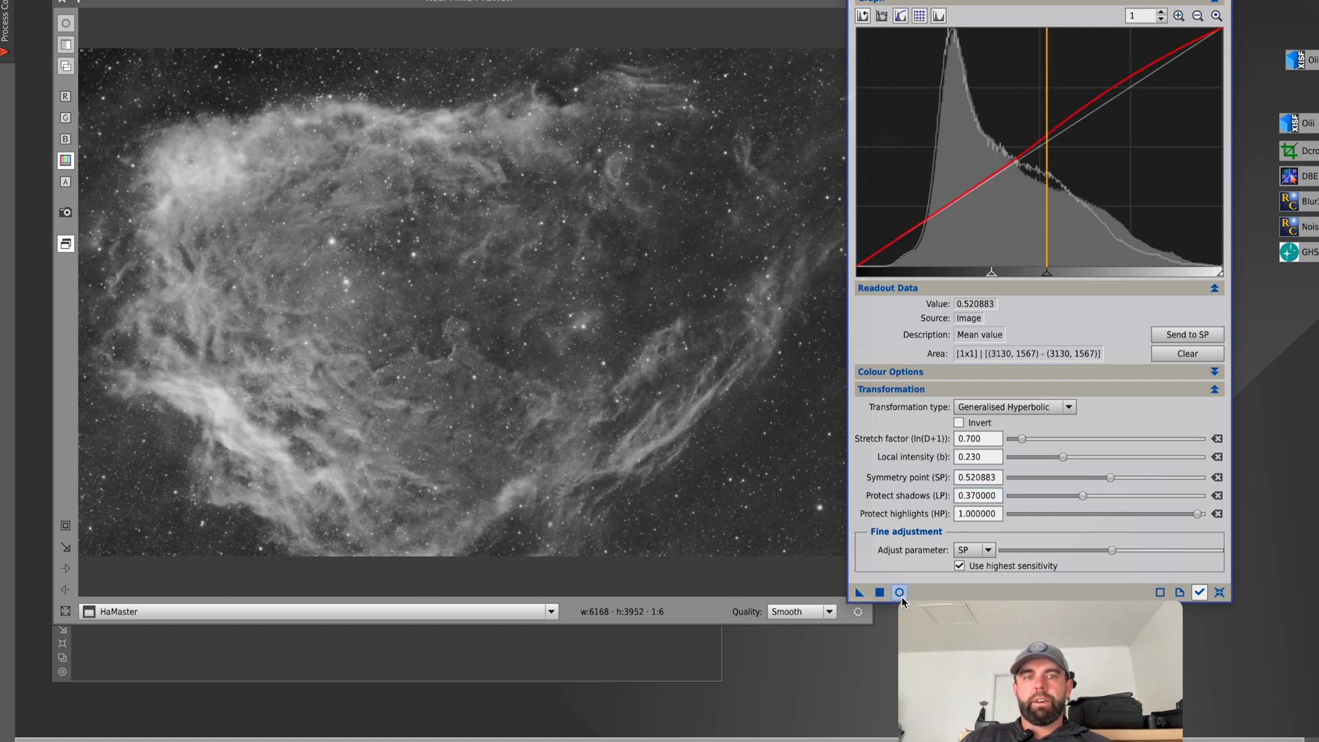
{"action": "left_click", "coordinate": [902, 597]}
{"action": "left_click", "coordinate": [902, 597]}
{"action": "left_click", "coordinate": [900, 595]}
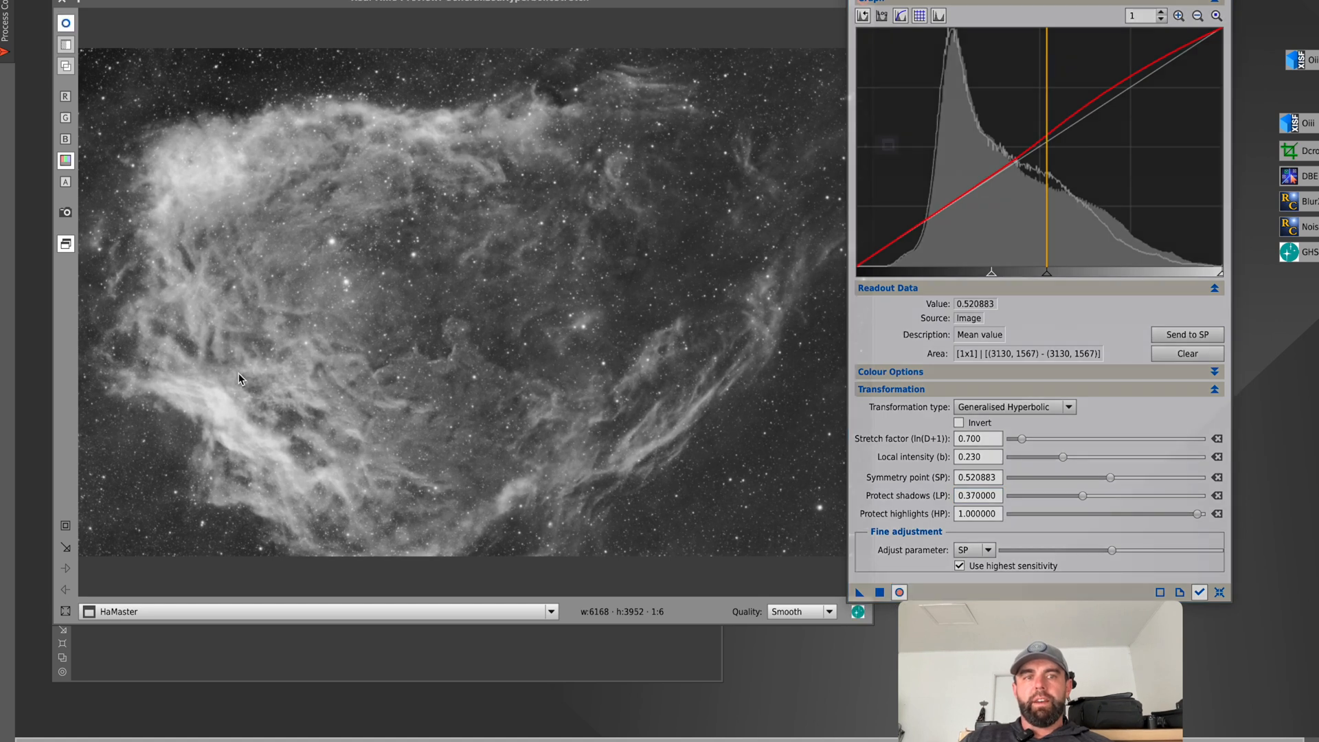
{"action": "left_click", "coordinate": [900, 594]}
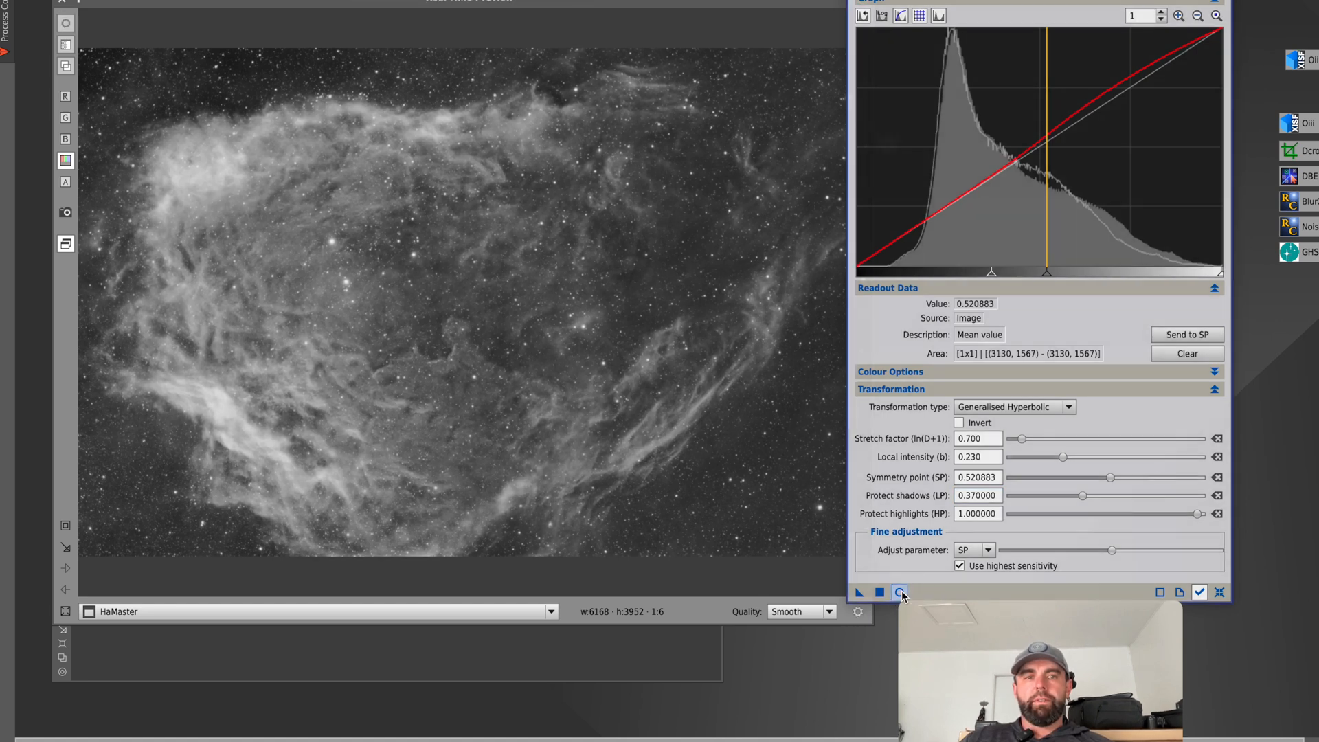
{"action": "left_click", "coordinate": [901, 592]}
{"action": "left_click", "coordinate": [901, 592]}
{"action": "left_click", "coordinate": [901, 593]}
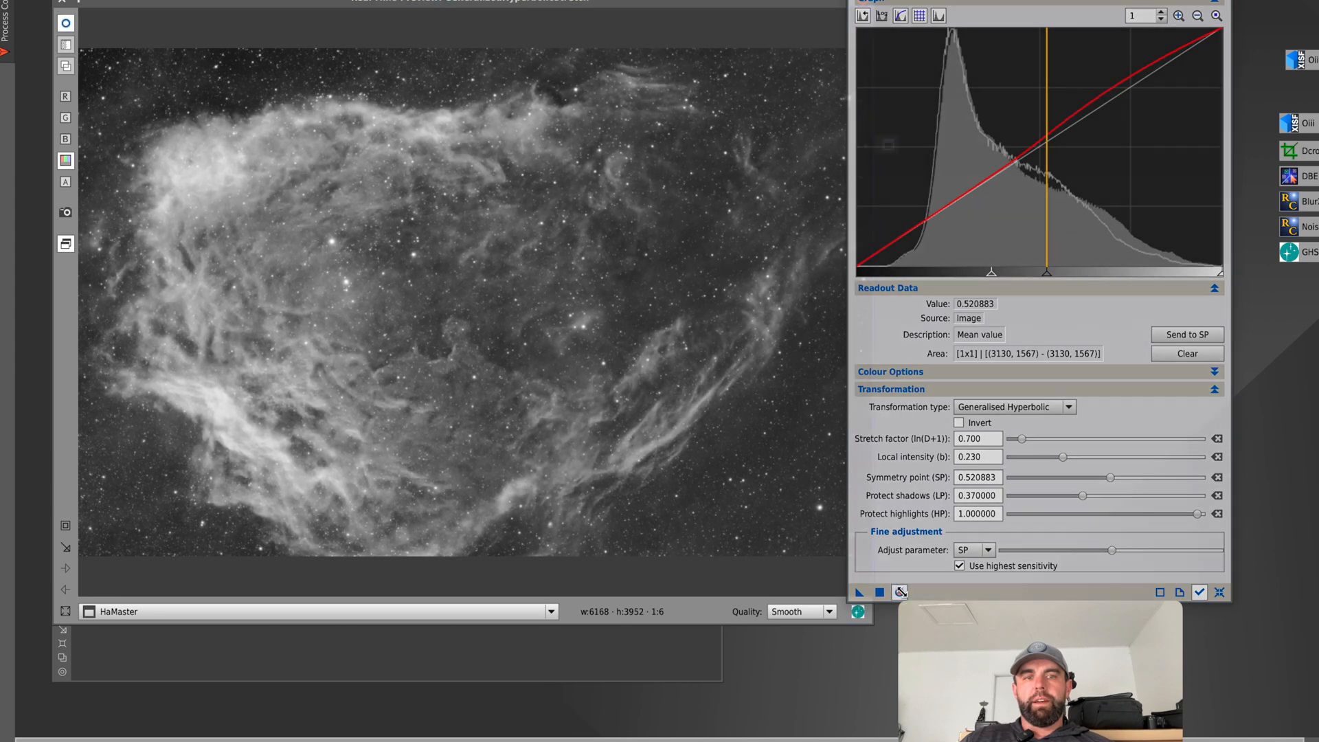
{"action": "left_click", "coordinate": [900, 592]}
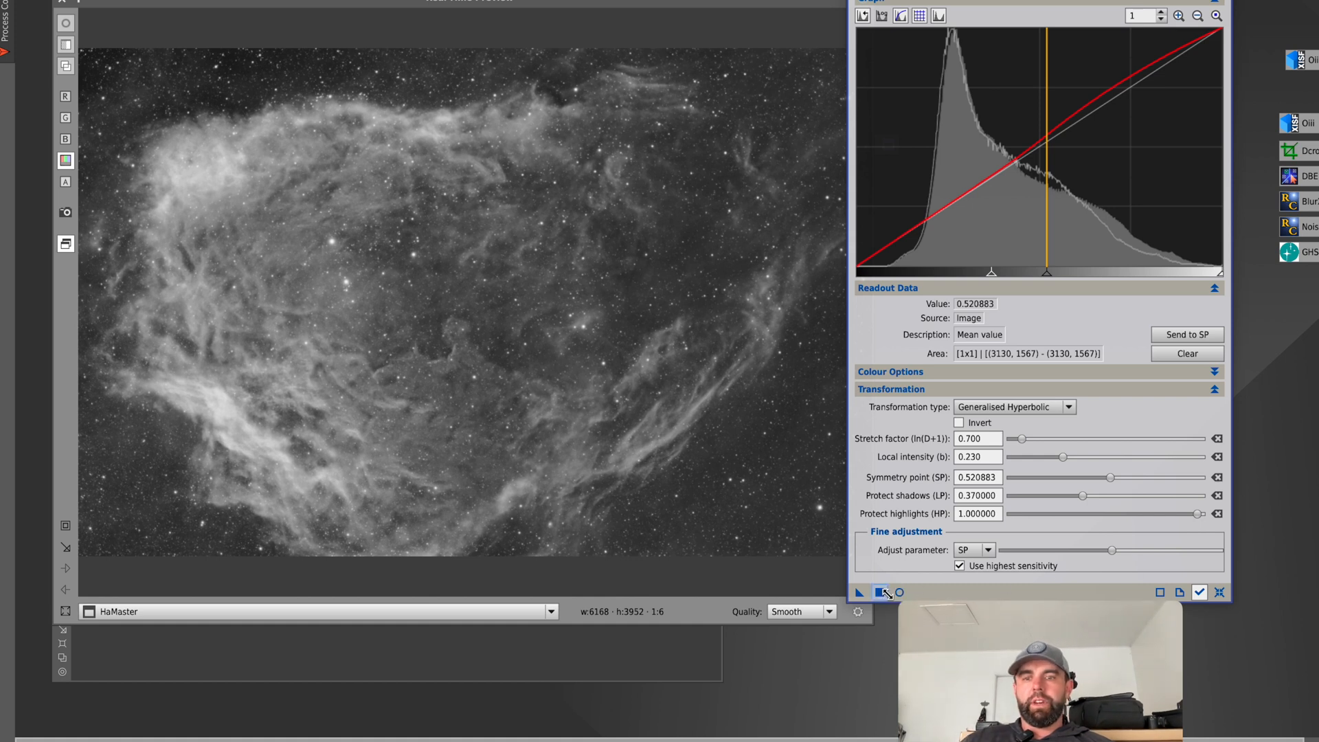
Turn the real-time preview back on, apply the stretch to HaMaster and reset the parameters.
{"action": "left_click", "coordinate": [892, 592]}
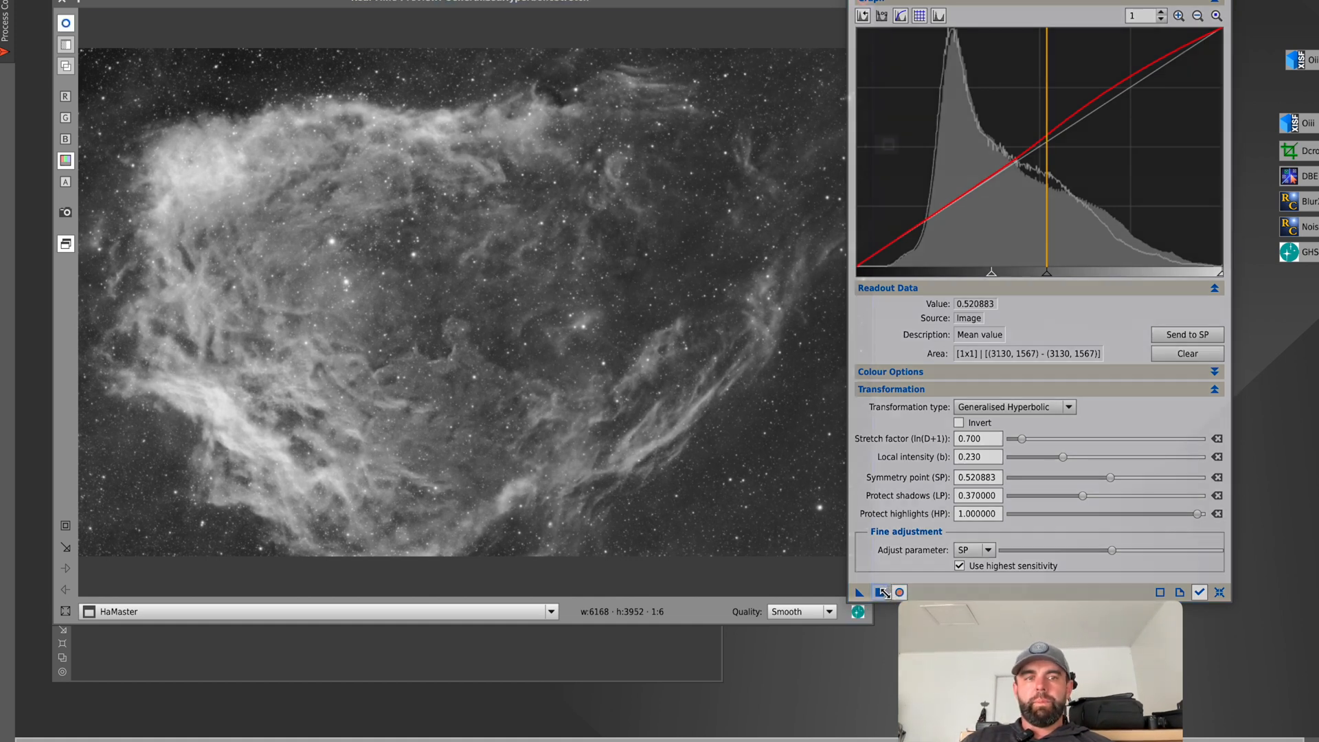
{"action": "left_click", "coordinate": [882, 592]}
{"action": "left_click", "coordinate": [1217, 594]}
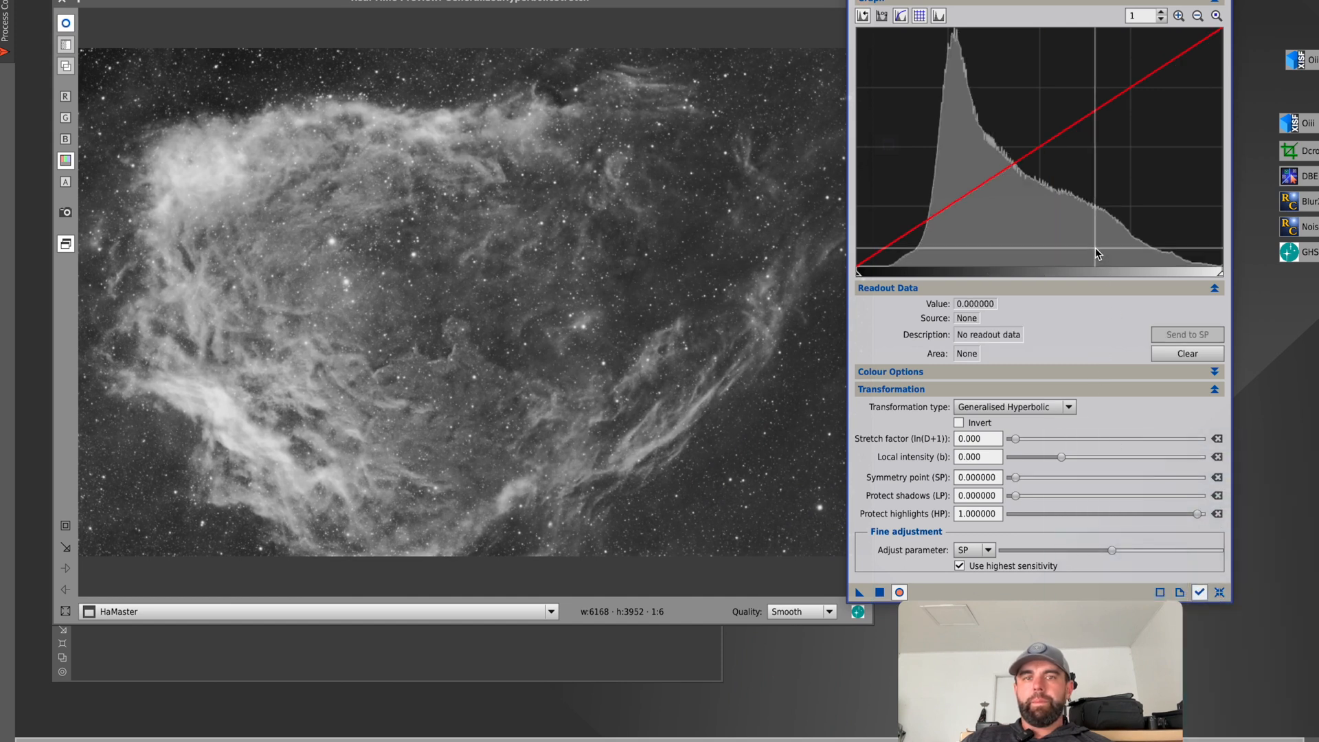
Sample the central nebula in HaMaster, switch the transformation type to Linear and raise the blackpoint to 0.040000.
{"action": "left_click", "coordinate": [486, 325]}
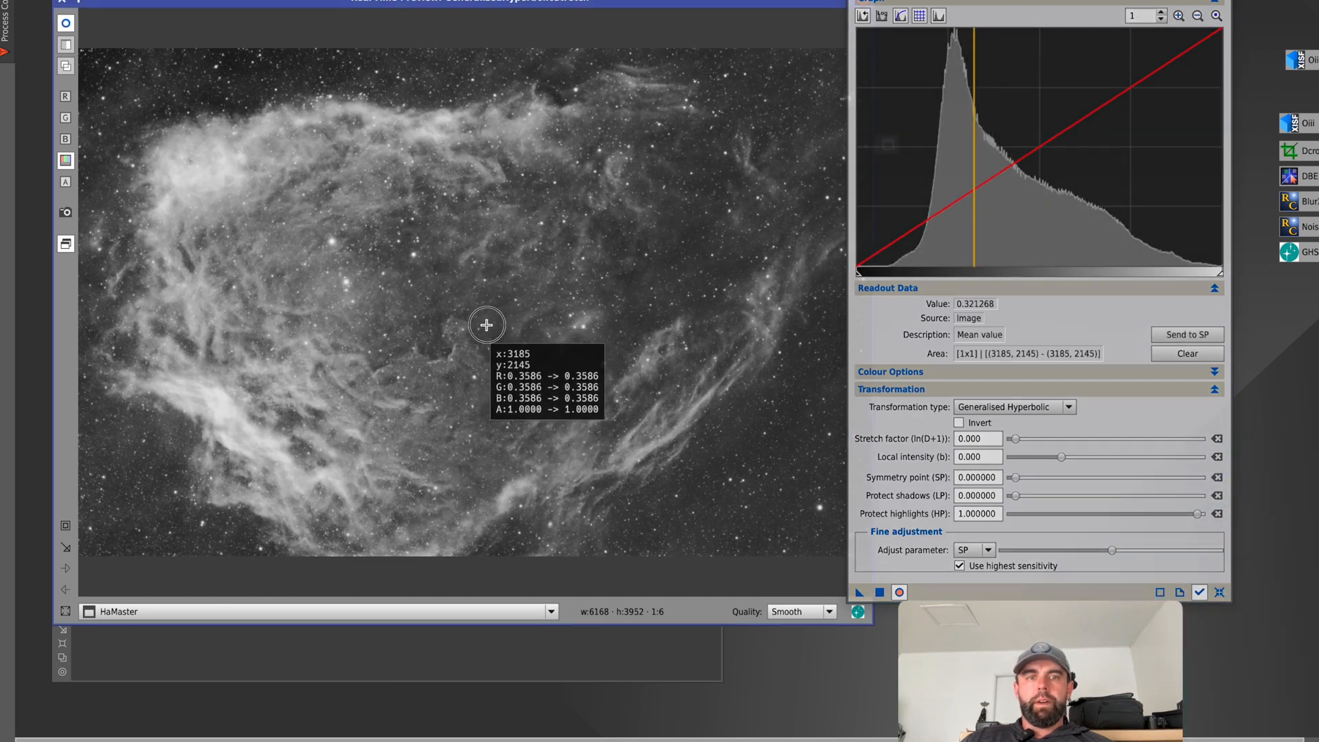
{"action": "mouse_move", "coordinate": [486, 325]}
{"action": "left_mouse_down"}
{"action": "mouse_move", "coordinate": [453, 335]}
{"action": "mouse_move", "coordinate": [469, 340]}
{"action": "mouse_move", "coordinate": [464, 356]}
{"action": "left_mouse_up"}
{"action": "left_click", "coordinate": [993, 408]}
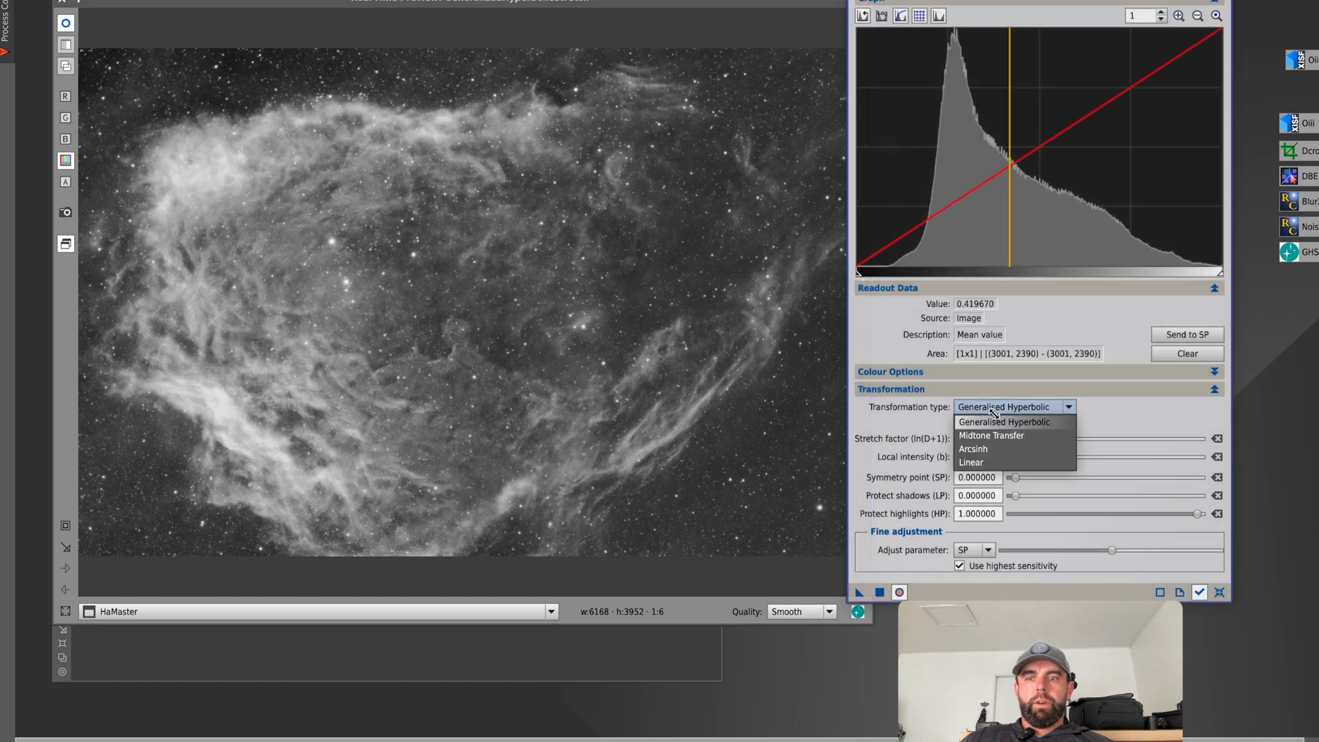
{"action": "left_click", "coordinate": [989, 462]}
{"action": "left_click_drag", "start_coordinate": [1109, 356], "coordinate": [1108, 355]}
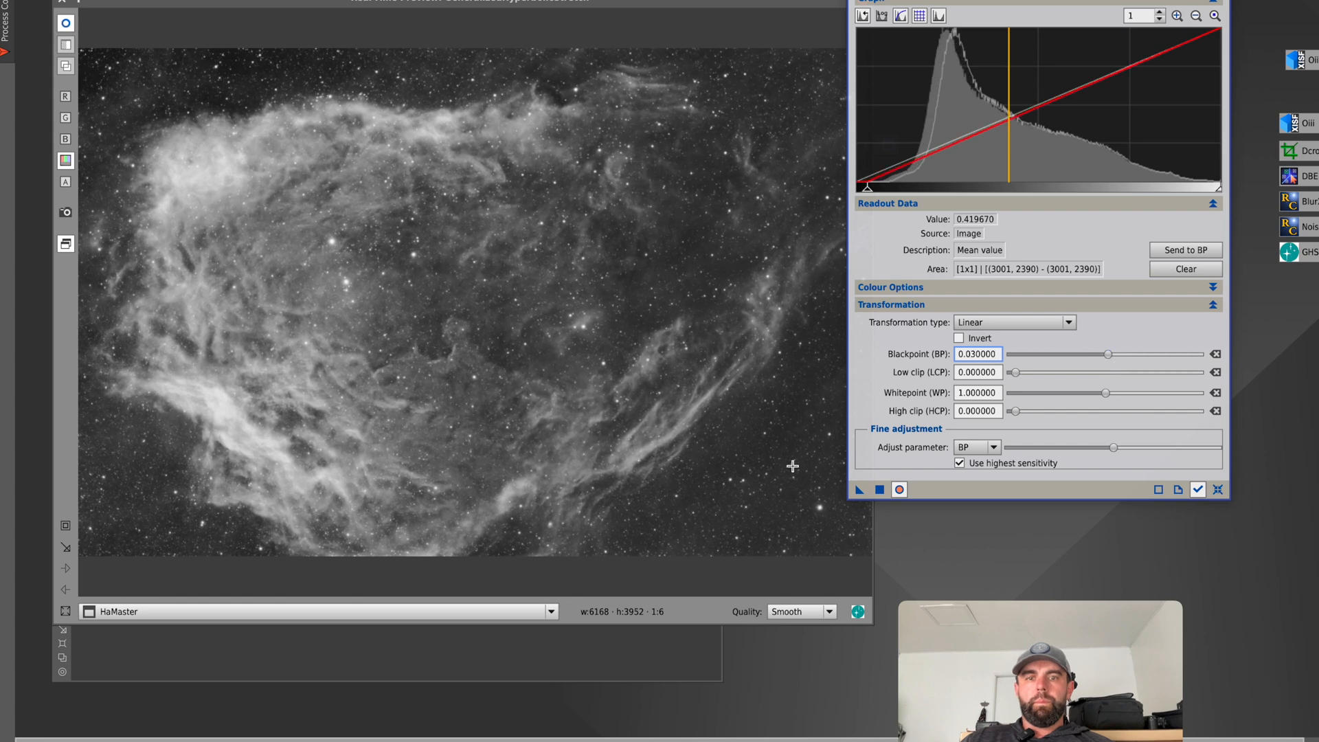
{"action": "left_click", "coordinate": [757, 453]}
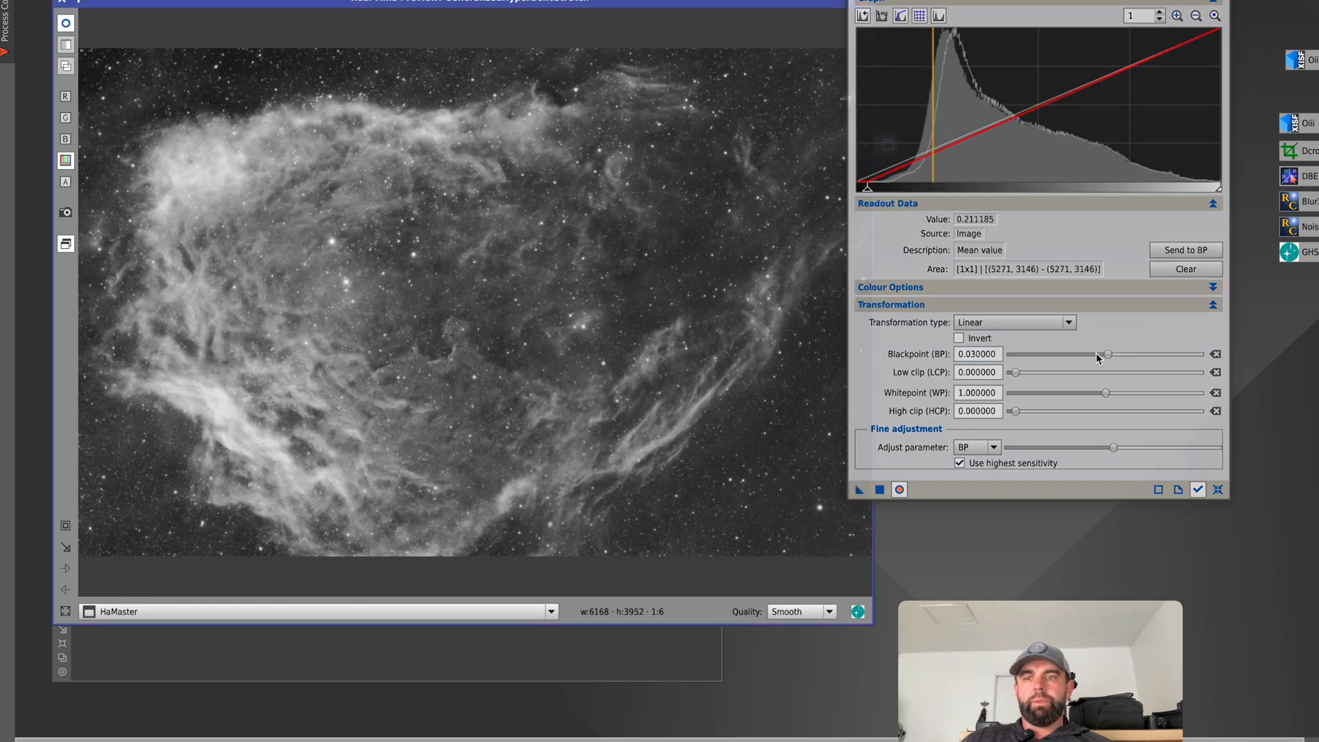
{"action": "left_click_drag", "start_coordinate": [1108, 355], "coordinate": [1110, 356]}
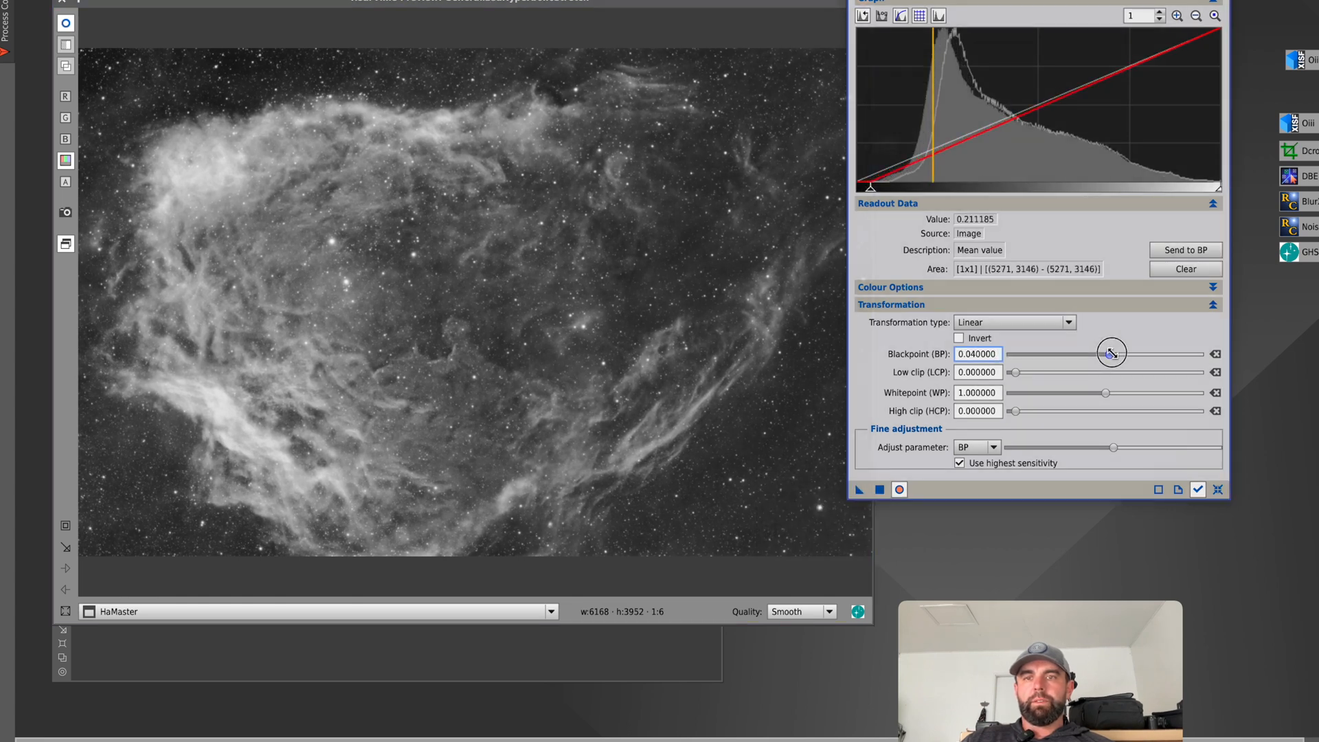
Sample the dark background around the nebula's lower outer edge and set the linear blackpoint to 0.060000.
{"action": "left_click", "coordinate": [784, 455]}
{"action": "left_click_drag", "start_coordinate": [784, 454], "coordinate": [786, 467]}
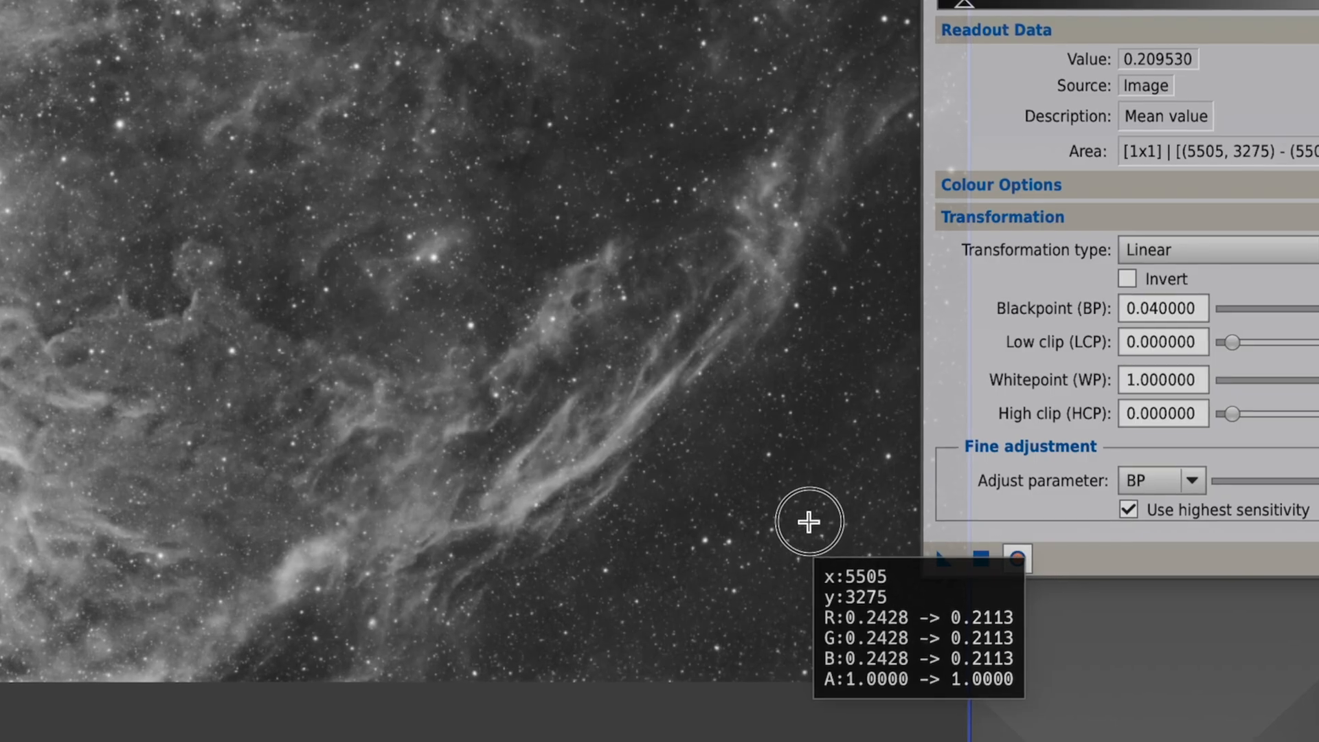
{"action": "left_click_drag", "start_coordinate": [808, 521], "coordinate": [801, 530]}
{"action": "left_click", "coordinate": [762, 670]}
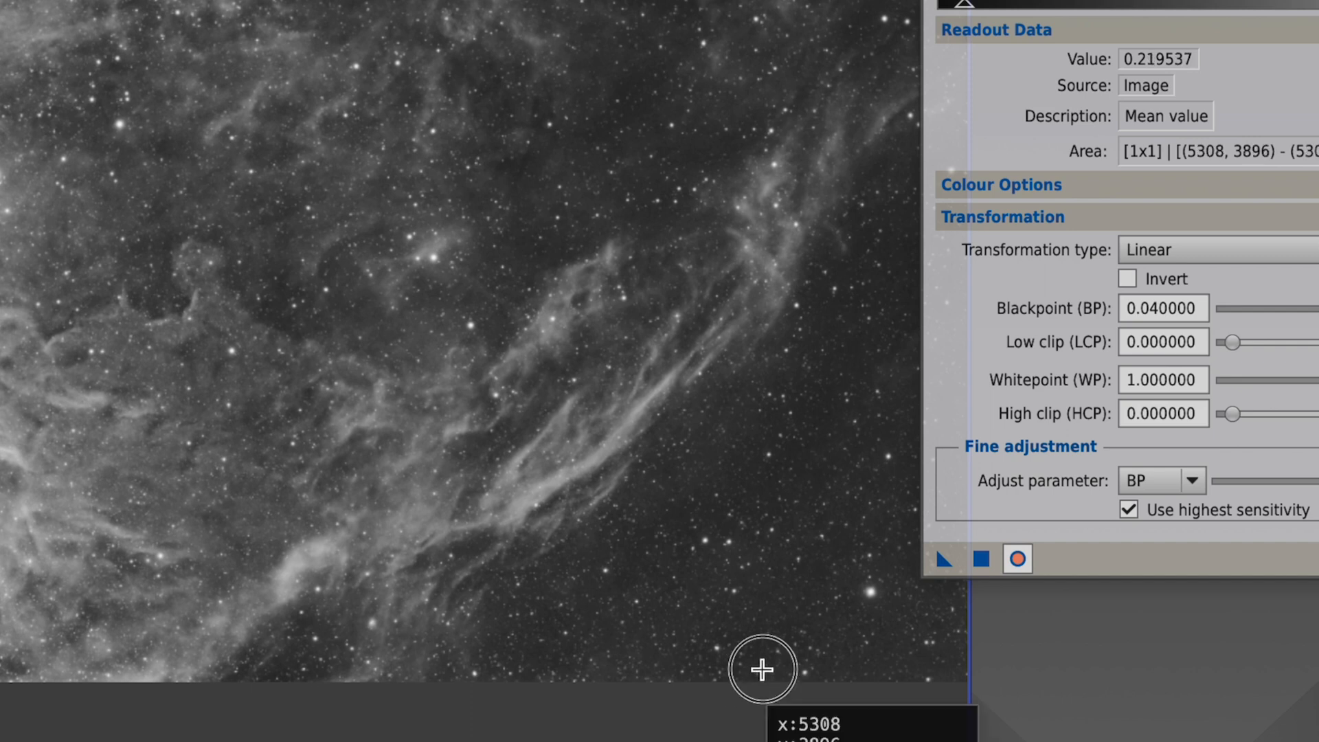
{"action": "left_click_drag", "start_coordinate": [762, 669], "coordinate": [768, 660]}
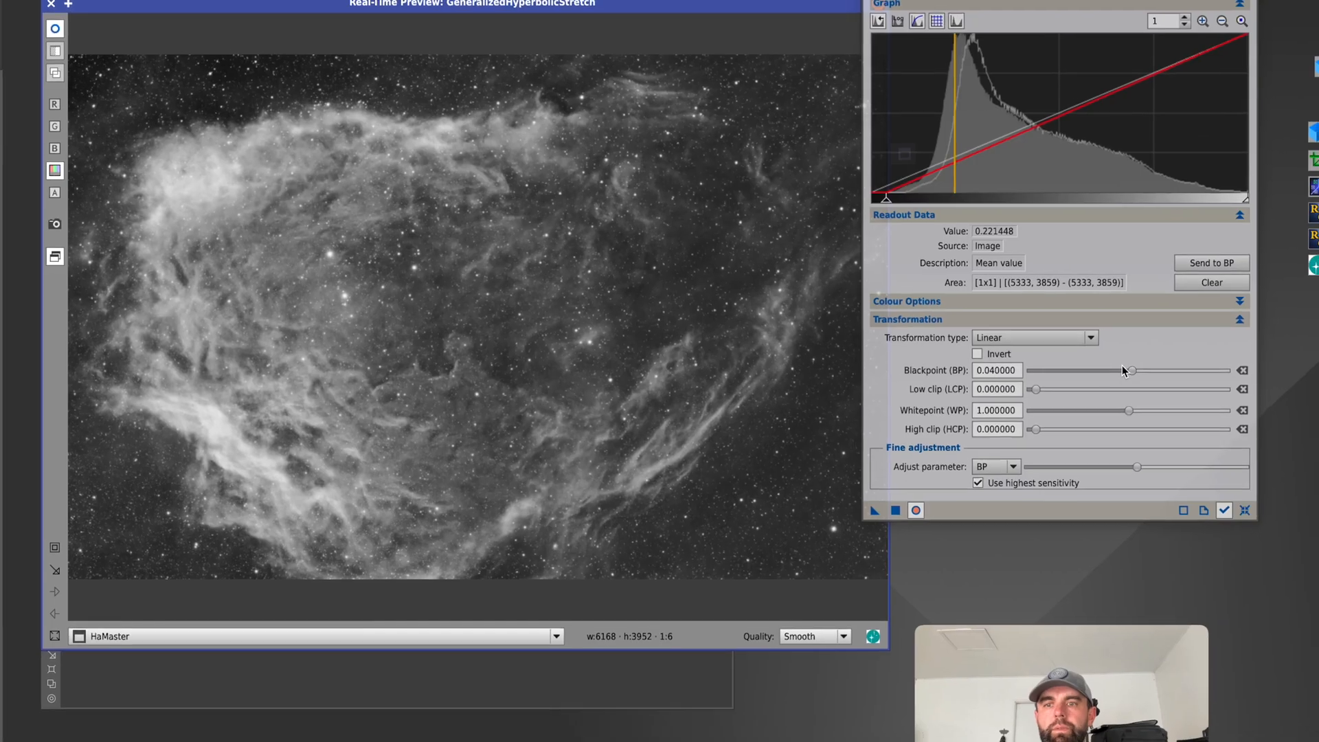
{"action": "left_click_drag", "start_coordinate": [1122, 367], "coordinate": [1104, 362]}
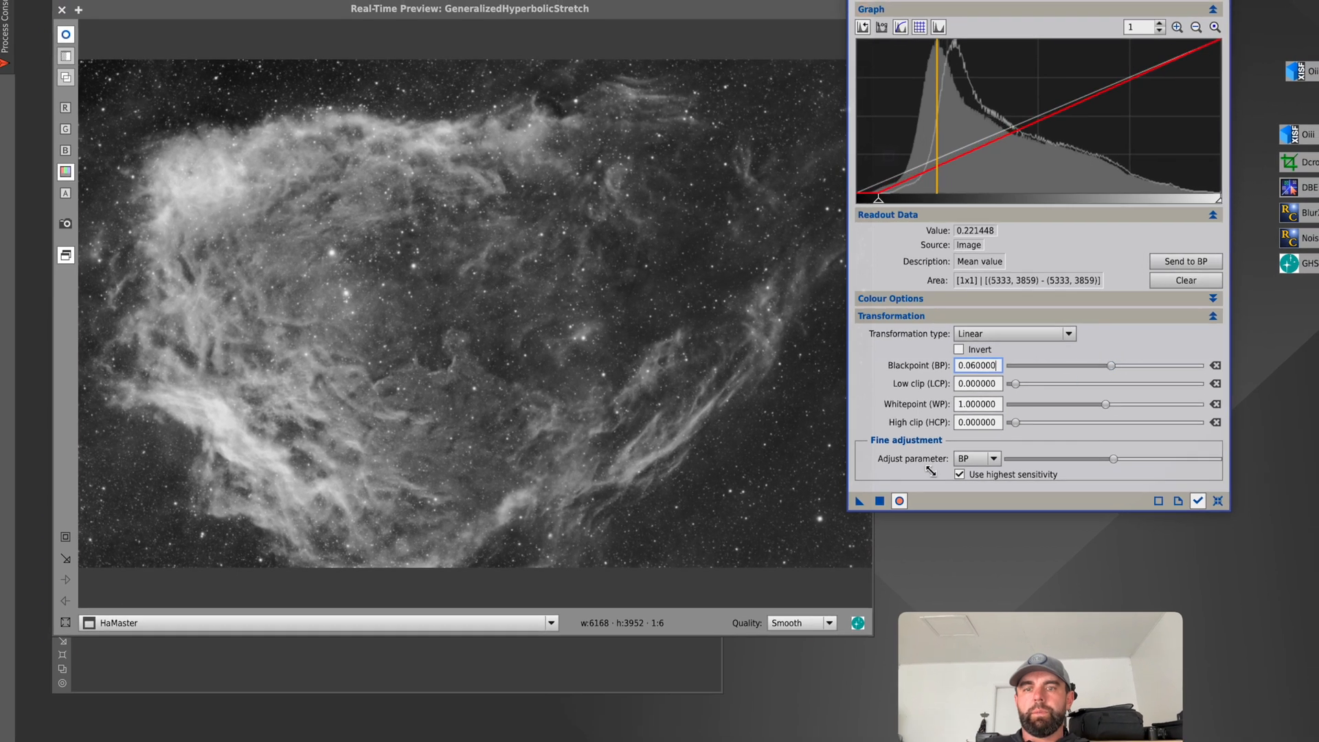
Read the background and bright nebula core levels, apply the linear stretch to HaMaster and reset the parameters.
{"action": "left_click_drag", "start_coordinate": [818, 542], "coordinate": [814, 544]}
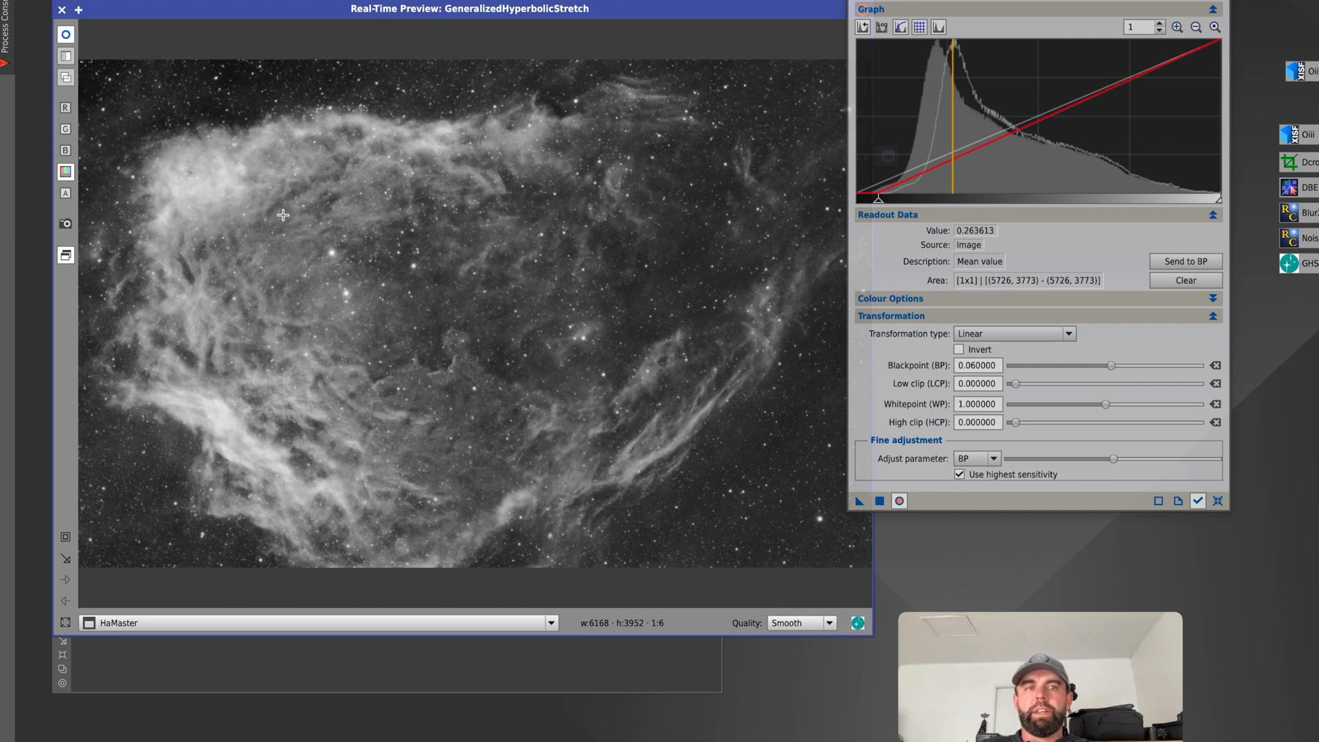
{"action": "left_click_drag", "start_coordinate": [194, 173], "coordinate": [202, 151]}
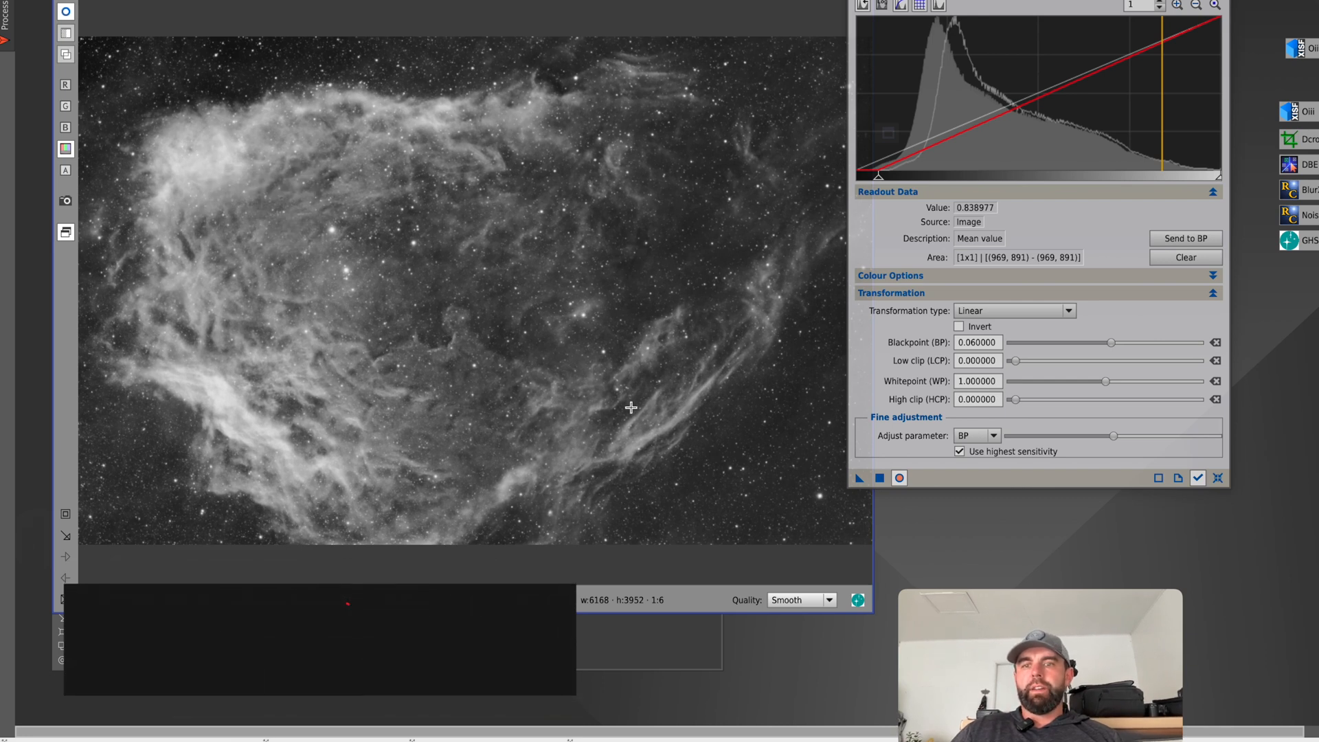
{"action": "left_click", "coordinate": [880, 478]}
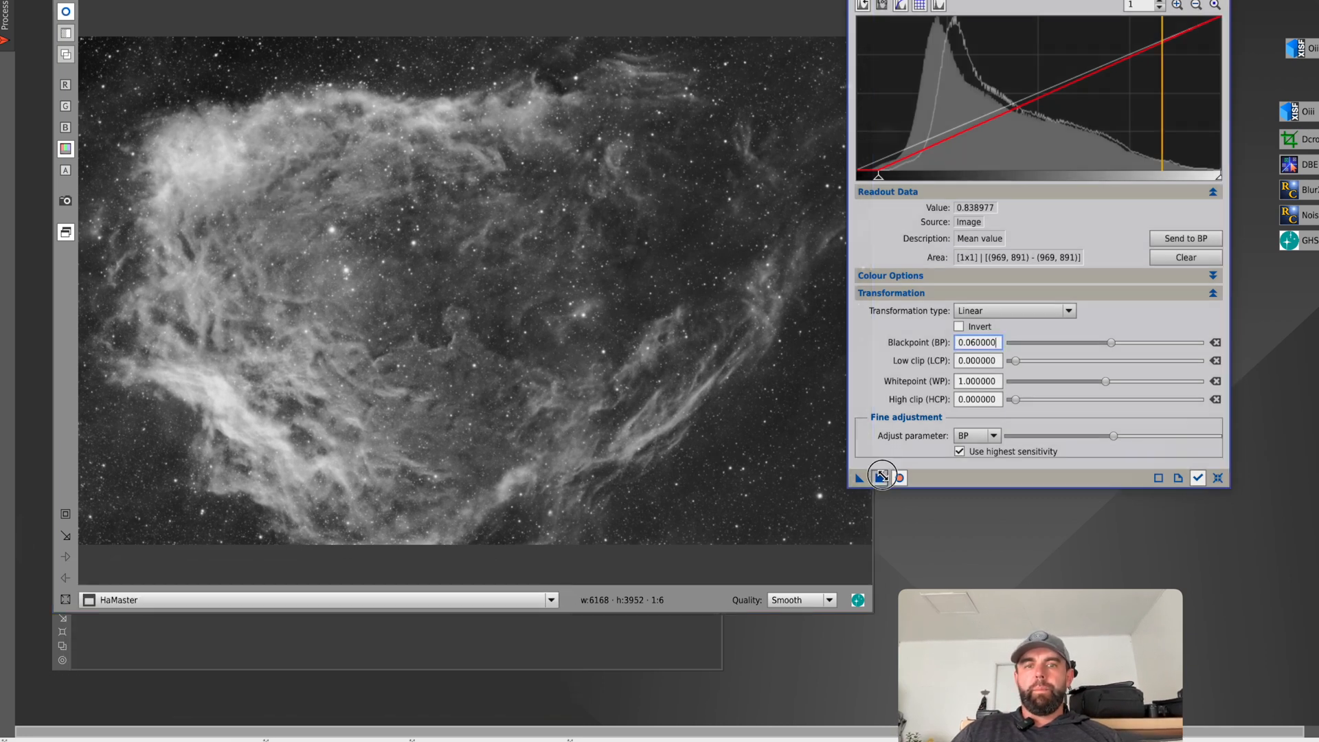
{"action": "left_click", "coordinate": [1200, 477]}
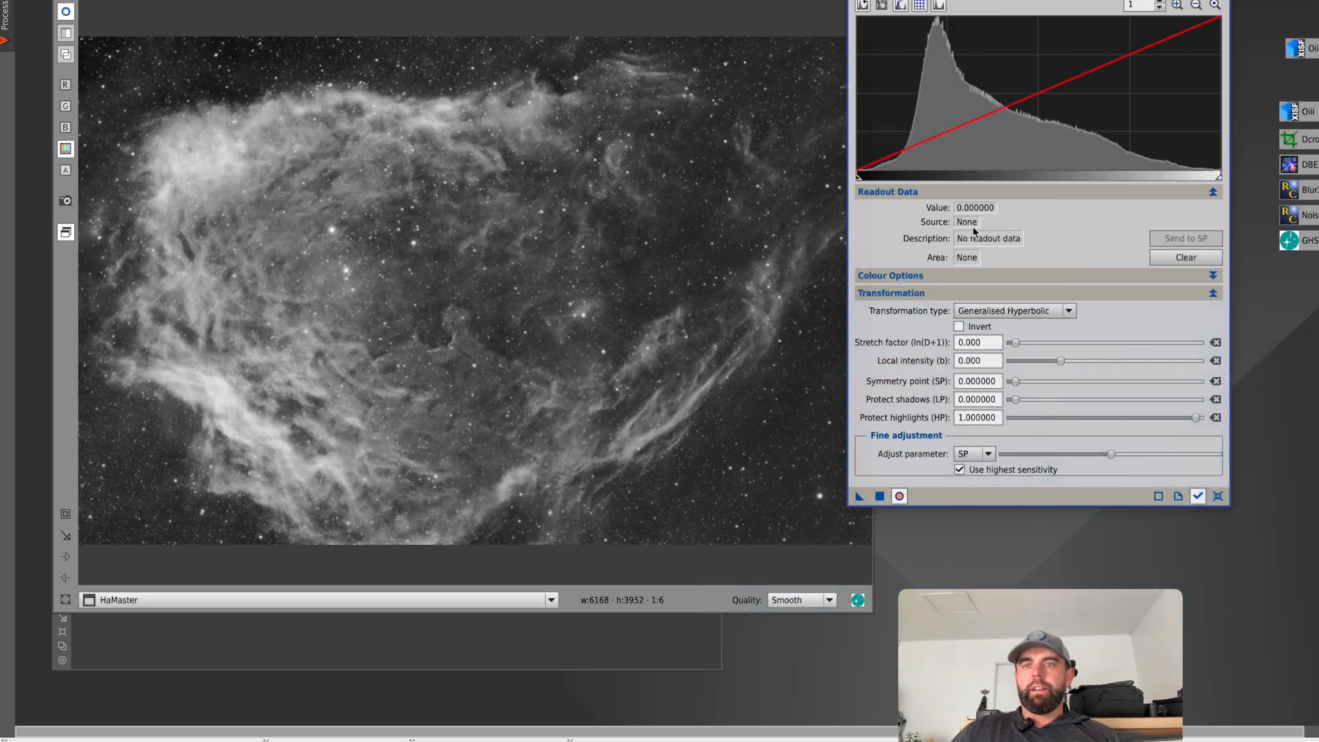
Use histogram level 0.655098 as symmetry point with stretch factor 0.520, local intensity 0.970 and protected shadows, and turn off the real-time preview.
{"action": "left_click", "coordinate": [1089, 153]}
{"action": "left_click", "coordinate": [1095, 158]}
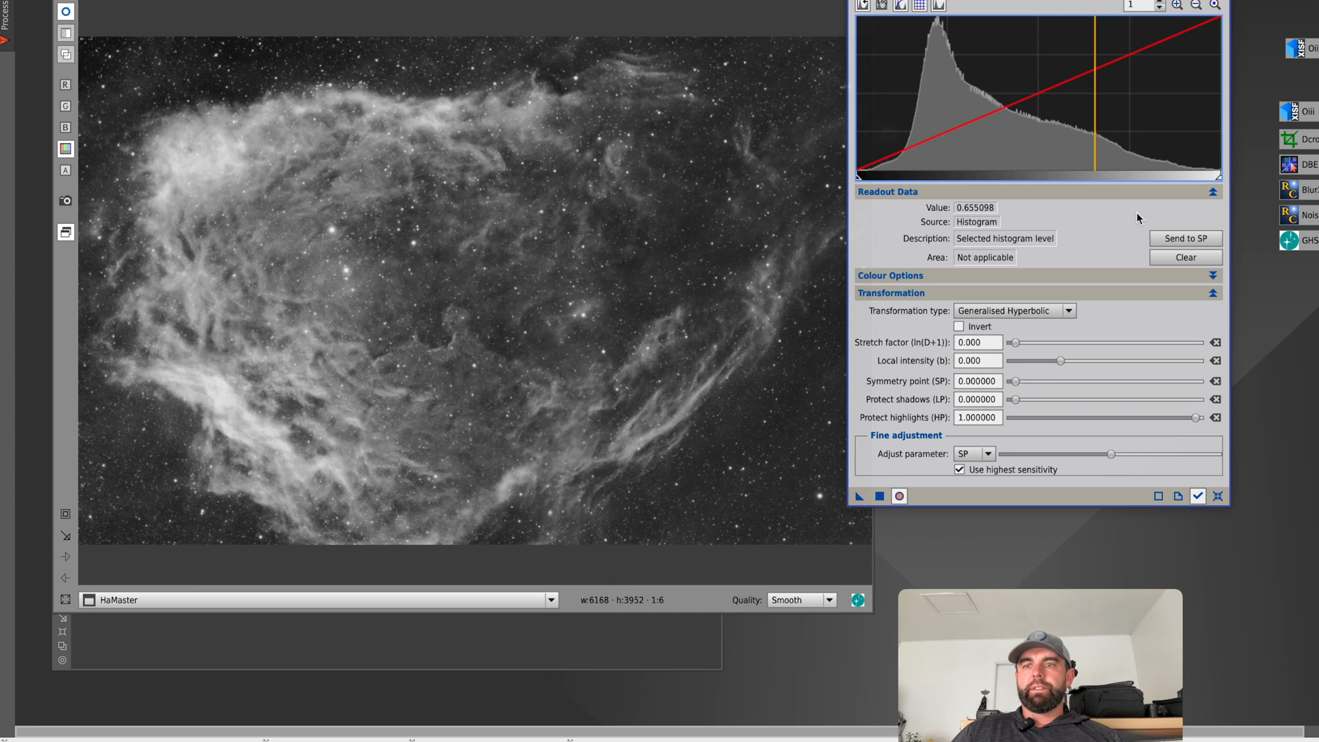
{"action": "left_click", "coordinate": [1154, 238]}
{"action": "left_click_drag", "start_coordinate": [1015, 342], "coordinate": [1020, 342]}
{"action": "left_click_drag", "start_coordinate": [1058, 360], "coordinate": [1065, 360]}
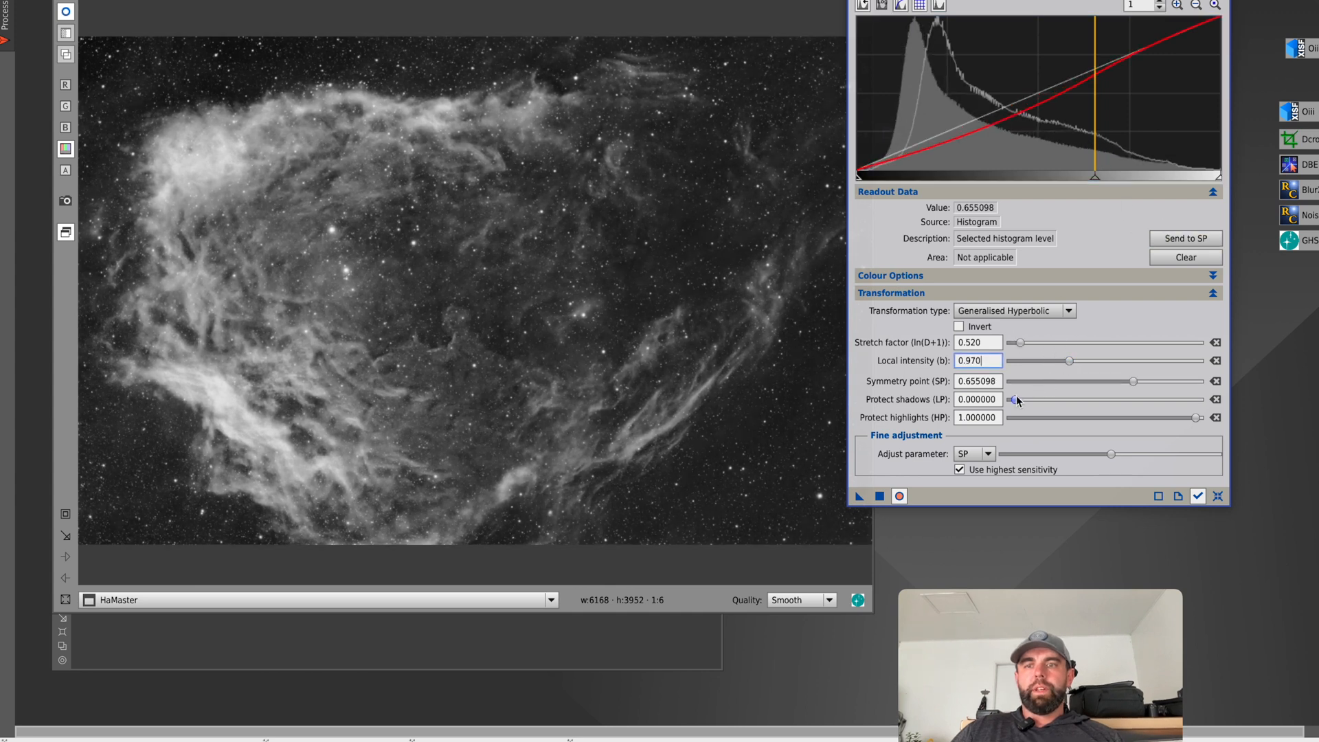
{"action": "left_click_drag", "start_coordinate": [1017, 401], "coordinate": [1107, 406]}
{"action": "left_click", "coordinate": [901, 497]}
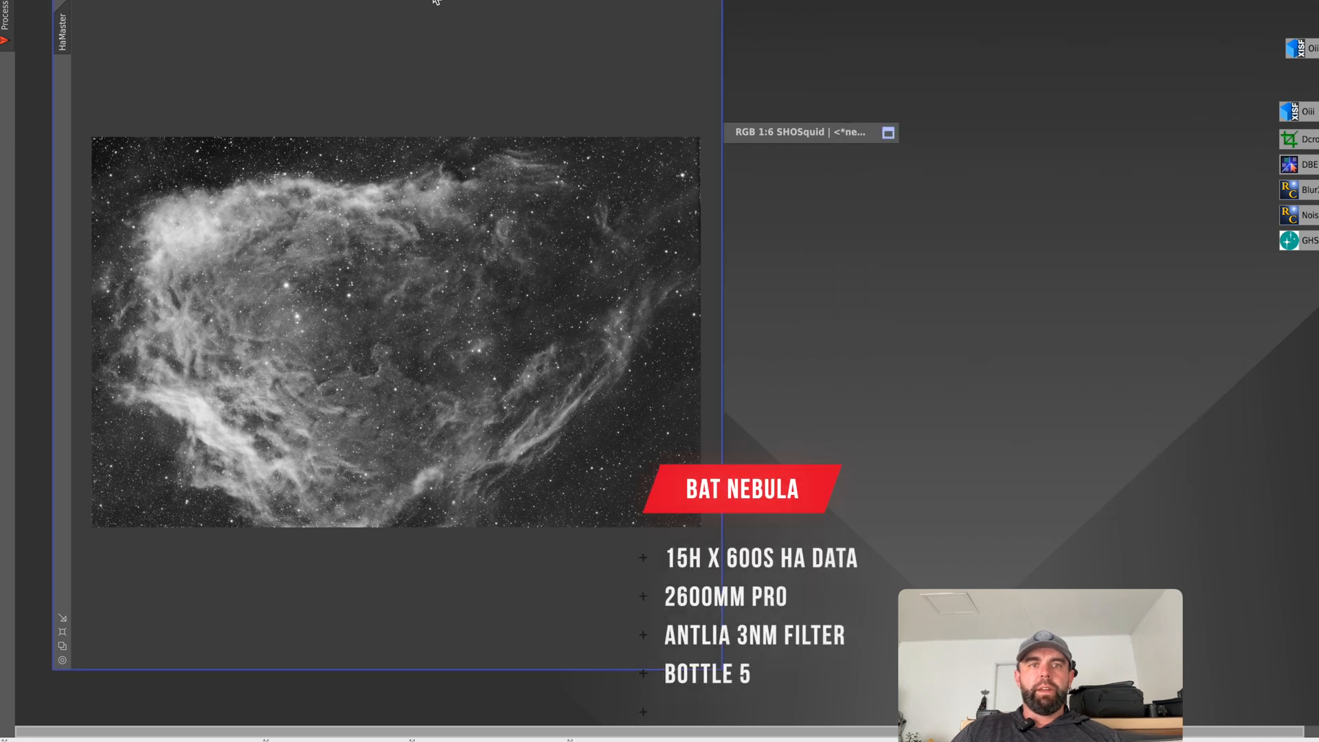
Move the HaMaster image window into view and change its image identifier to Ha.
{"action": "left_click_drag", "start_coordinate": [455, 0], "coordinate": [572, 0]}
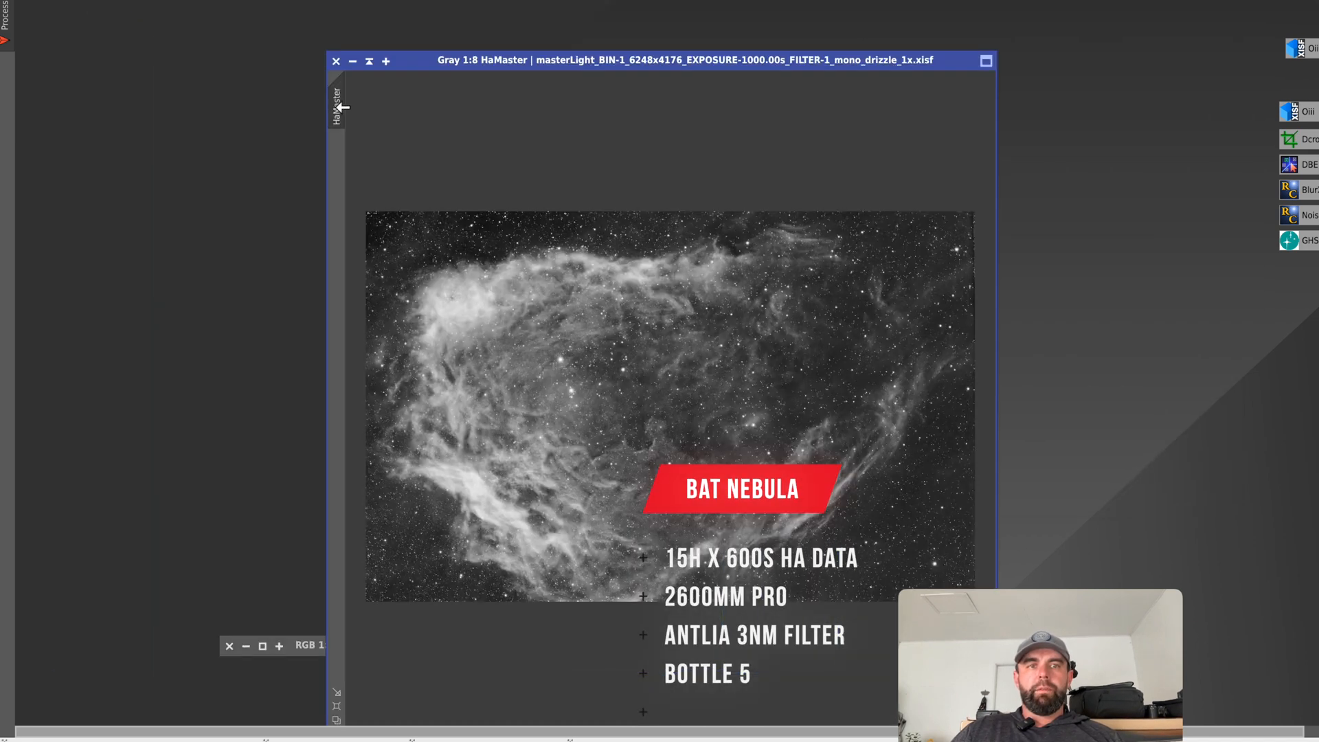
{"action": "right_click", "coordinate": [341, 107]}
{"action": "left_click", "coordinate": [370, 168]}
{"action": "type", "text": "Ha"}
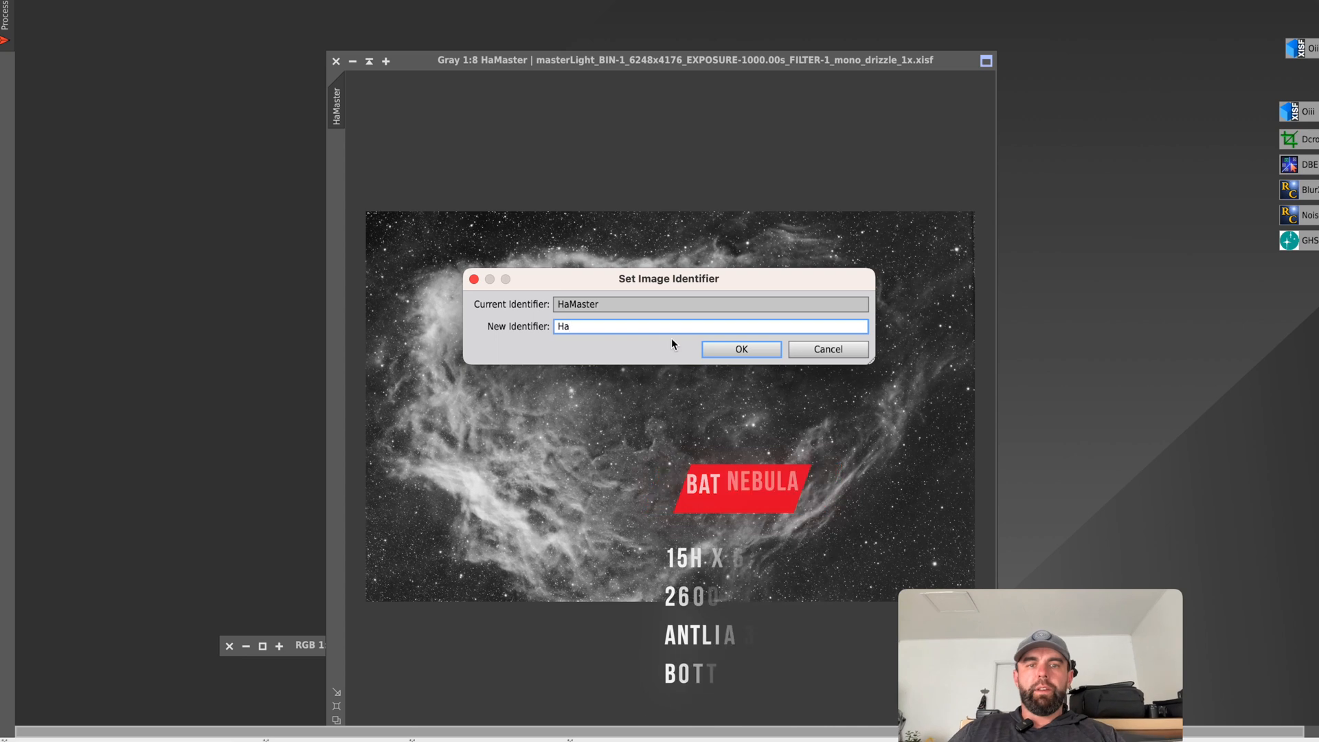
{"action": "key", "text": "Return"}
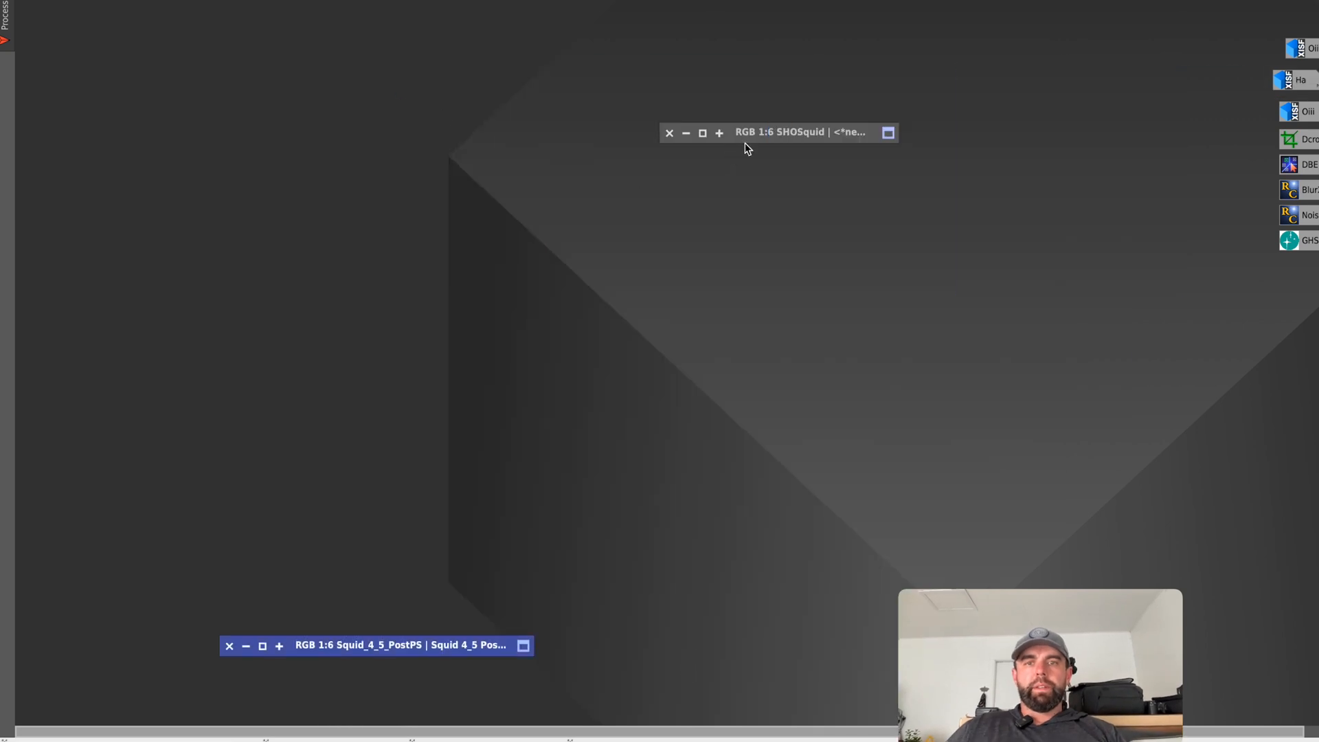
Restore the OiiiMaster image and try to change its identifier to Oiii.
{"action": "double_click", "coordinate": [1292, 48]}
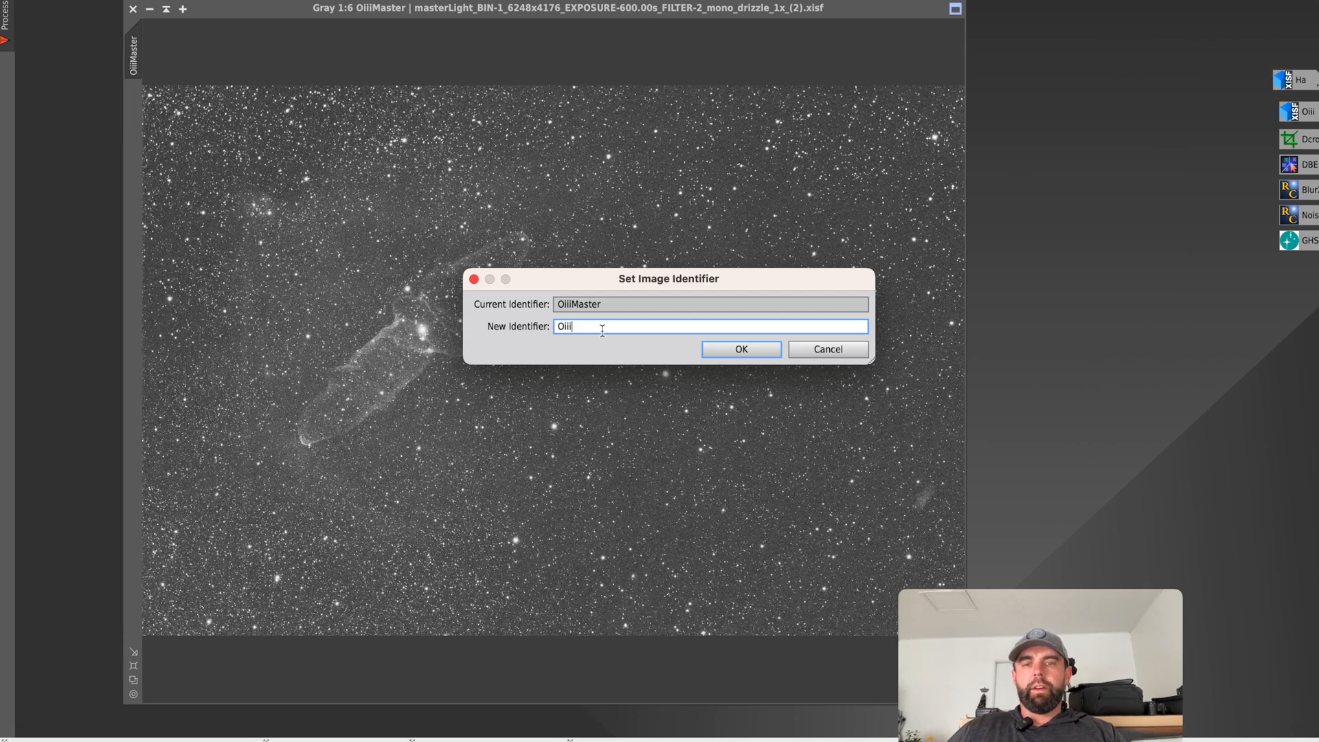
{"action": "left_click", "coordinate": [741, 349]}
{"action": "left_click", "coordinate": [694, 348]}
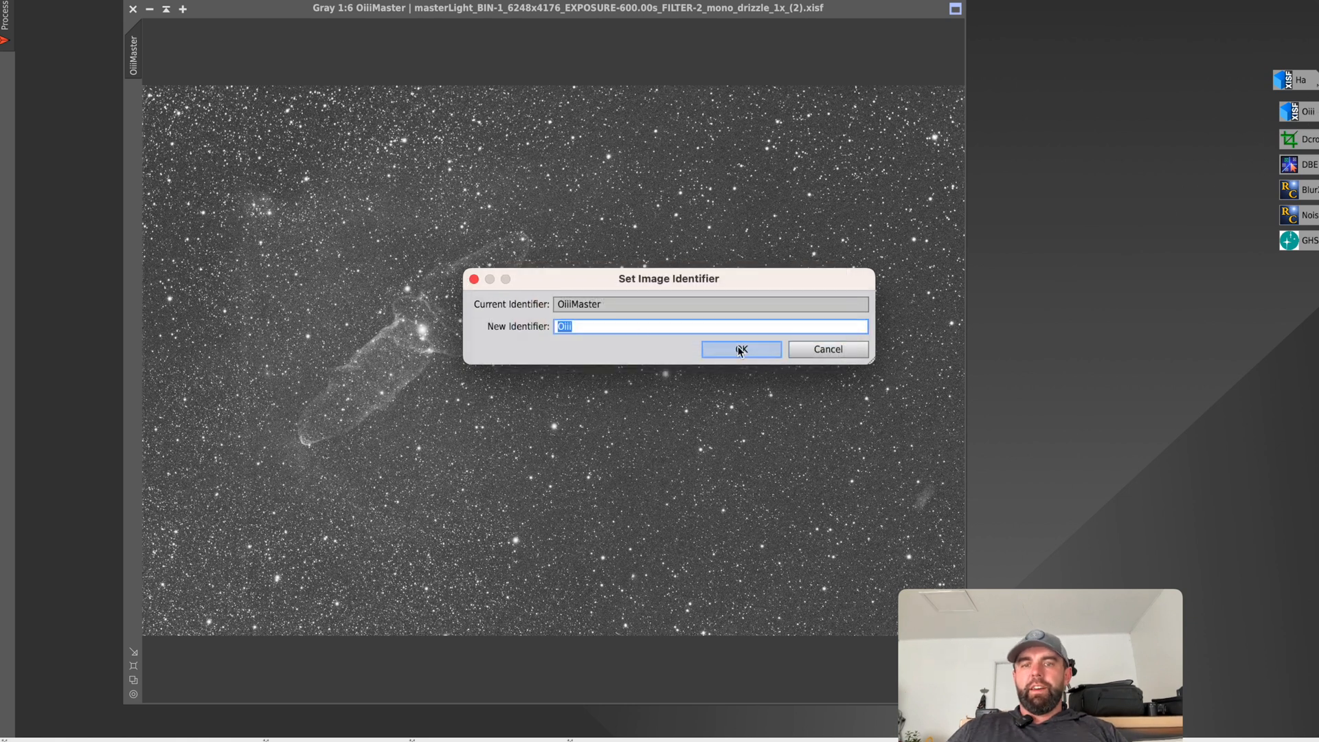
{"action": "left_click", "coordinate": [474, 279]}
Restore the existing Oiii image to inspect it and minimize it again.
{"action": "double_click", "coordinate": [1305, 118]}
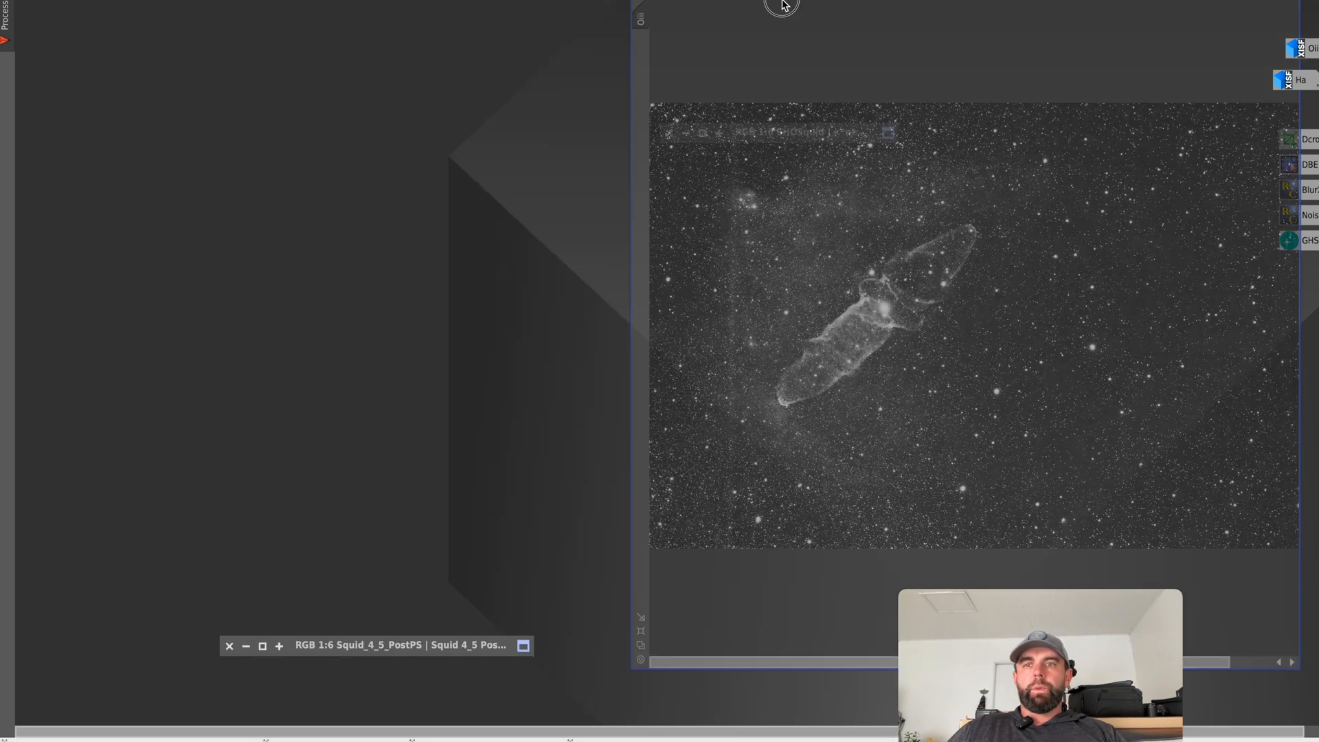
{"action": "left_click_drag", "start_coordinate": [781, 3], "coordinate": [364, 12]}
{"action": "left_click", "coordinate": [186, 7]}
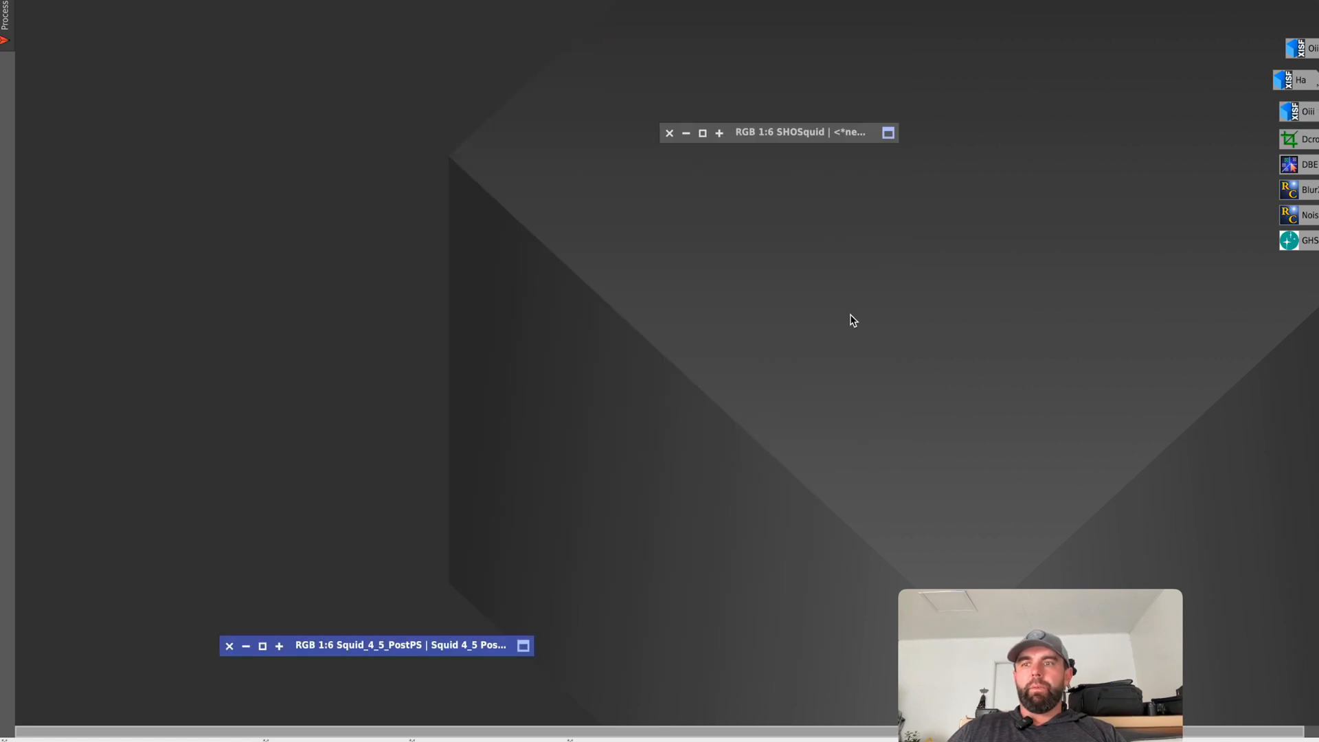
Open the PixelMath process and move its window to a clear area of the workspace.
{"action": "left_click", "coordinate": [338, 0]}
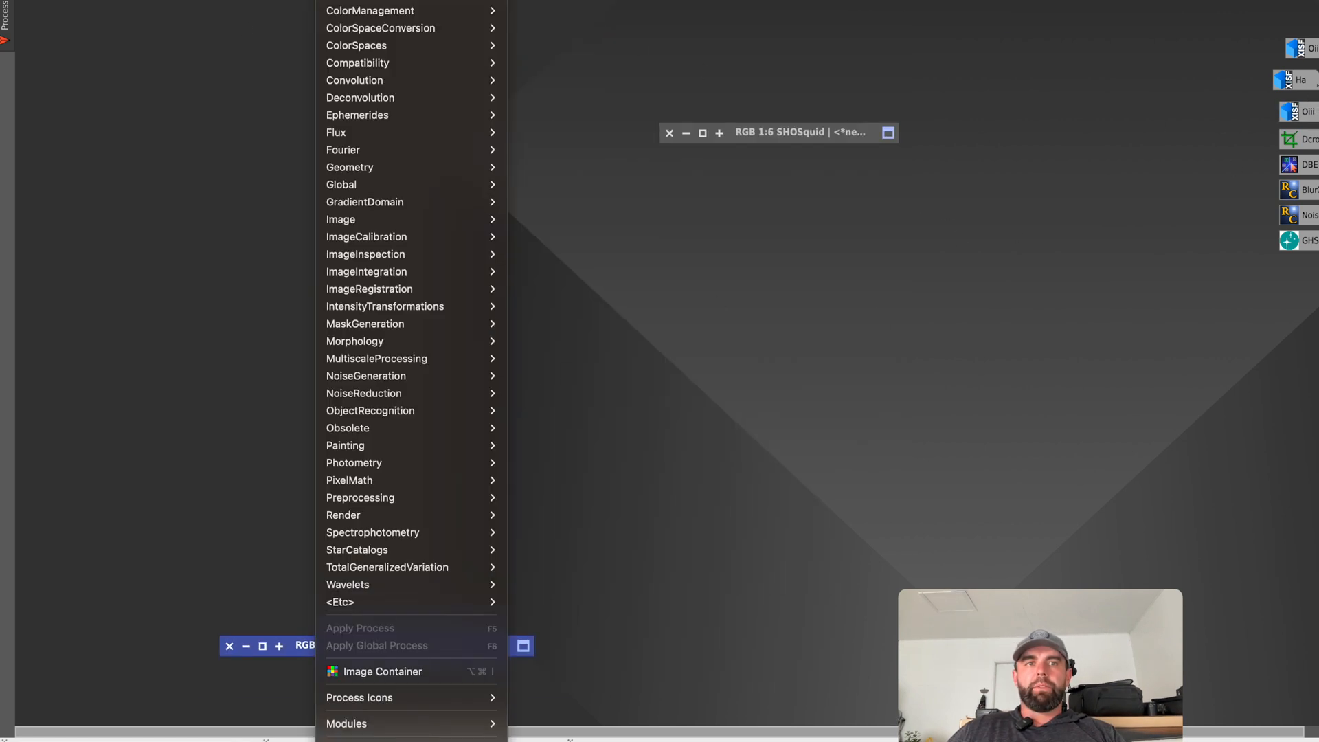
{"action": "mouse_move", "coordinate": [385, 0]}
{"action": "scroll", "coordinate": [611, 676], "scroll_direction": "down", "scroll_amount": 5}
{"action": "scroll", "coordinate": [609, 673], "scroll_direction": "down", "scroll_amount": 10}
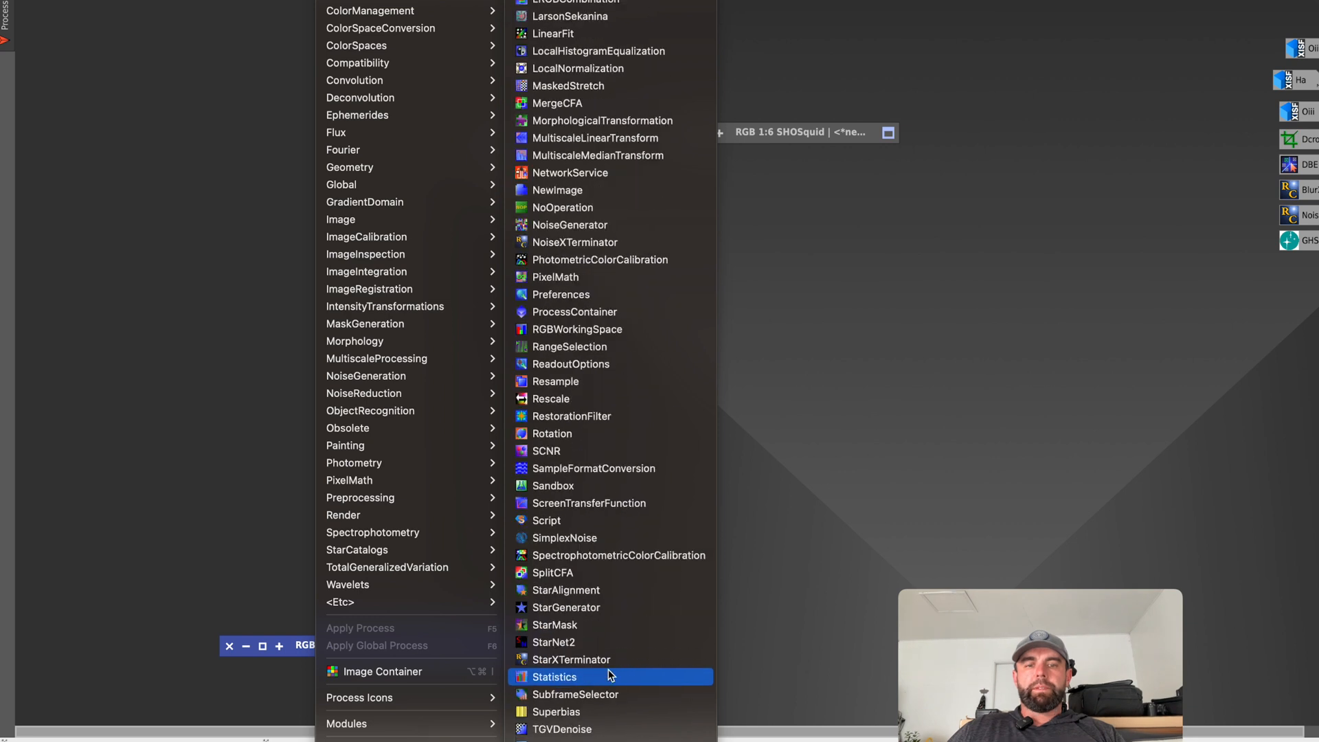
{"action": "left_click", "coordinate": [604, 286]}
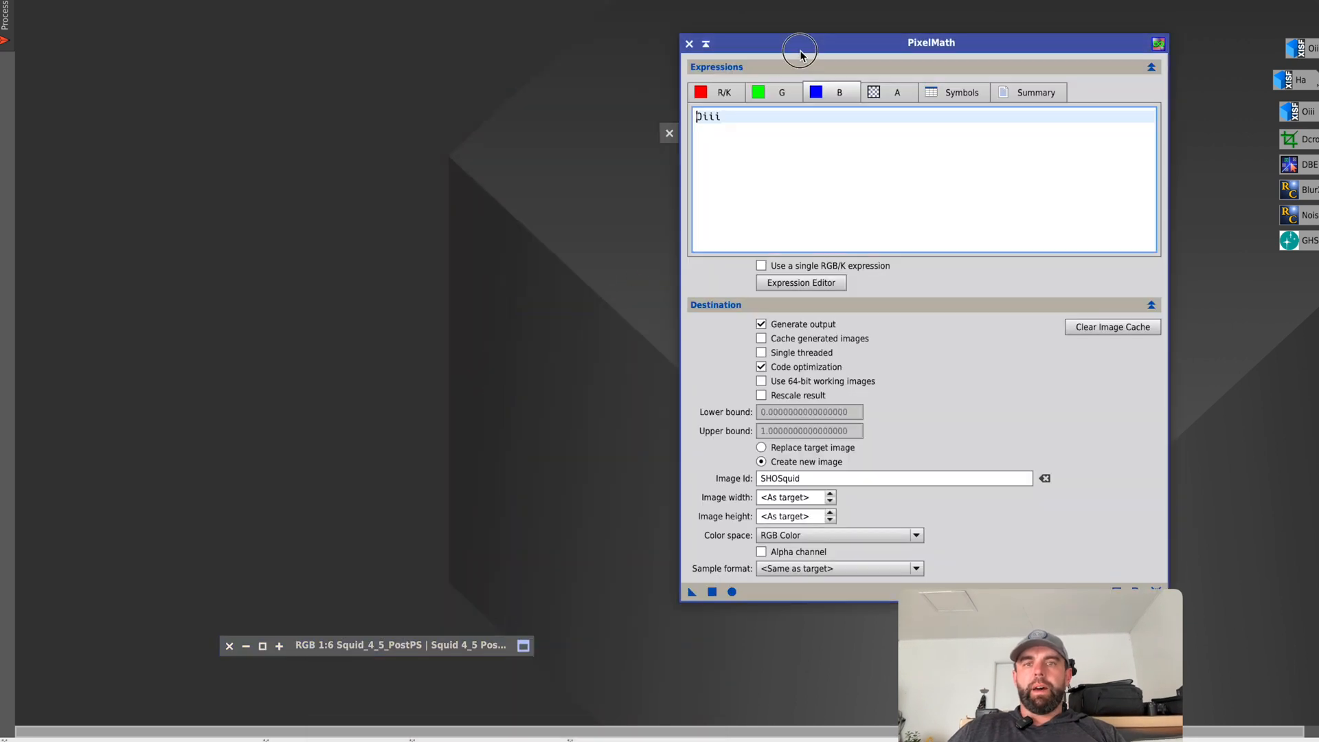
{"action": "left_click_drag", "start_coordinate": [795, 45], "coordinate": [439, 14]}
Review the PixelMath expressions for the red, green and blue channels of the Ha and Oiii combination.
{"action": "left_click", "coordinate": [358, 62]}
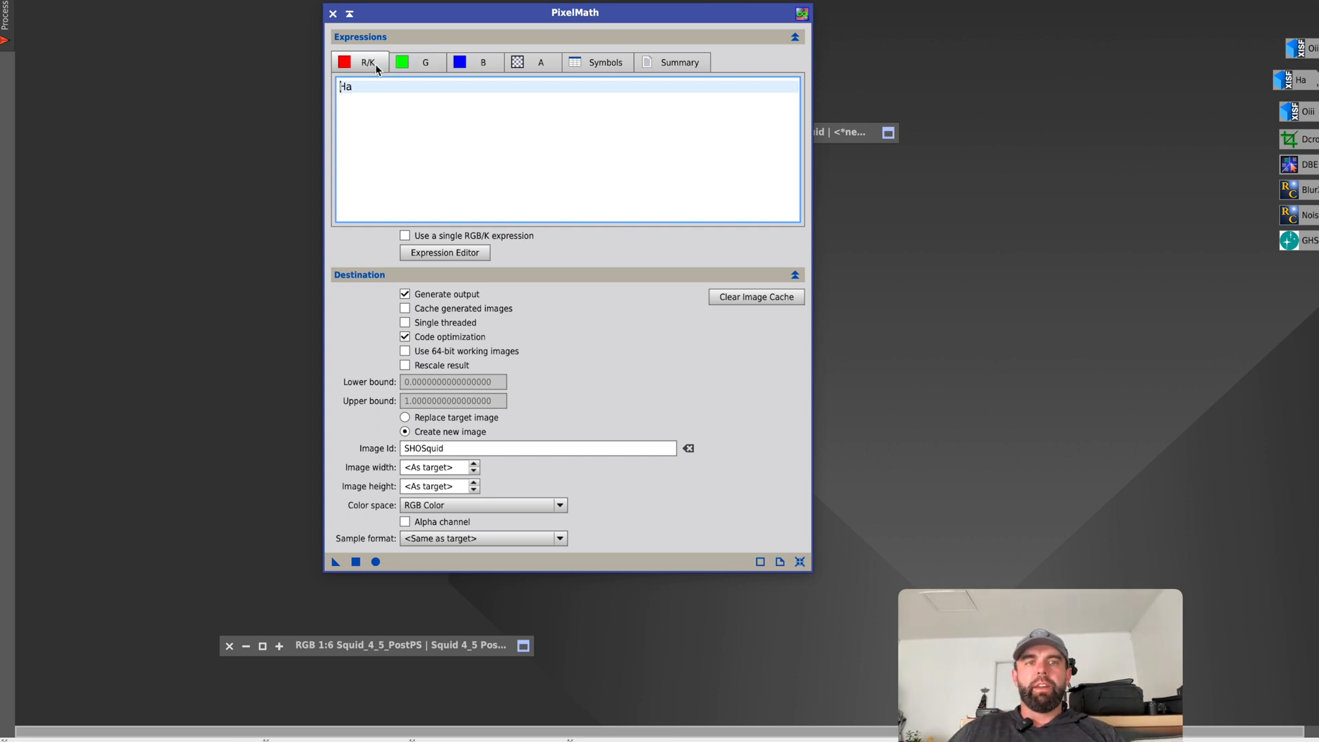
{"action": "left_click", "coordinate": [421, 64]}
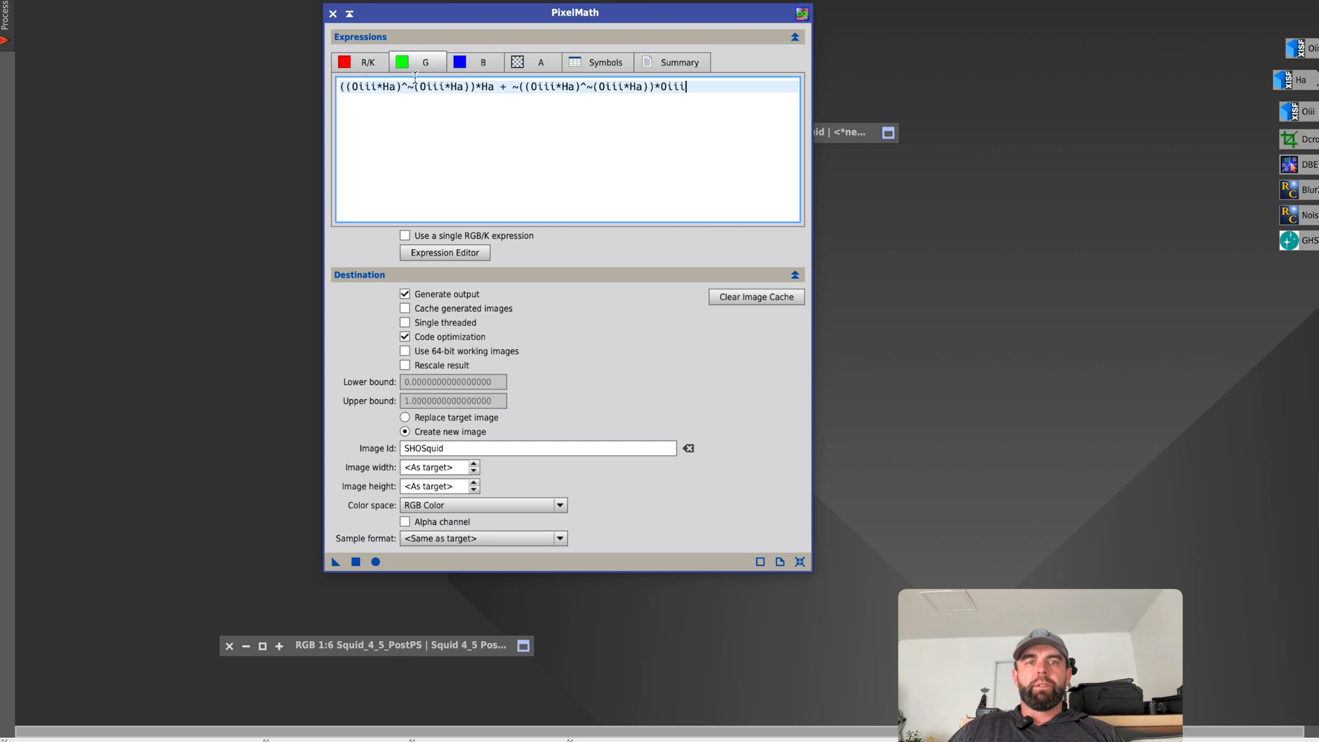
{"action": "left_click_drag", "start_coordinate": [695, 92], "coordinate": [337, 92]}
{"action": "left_click", "coordinate": [494, 62]}
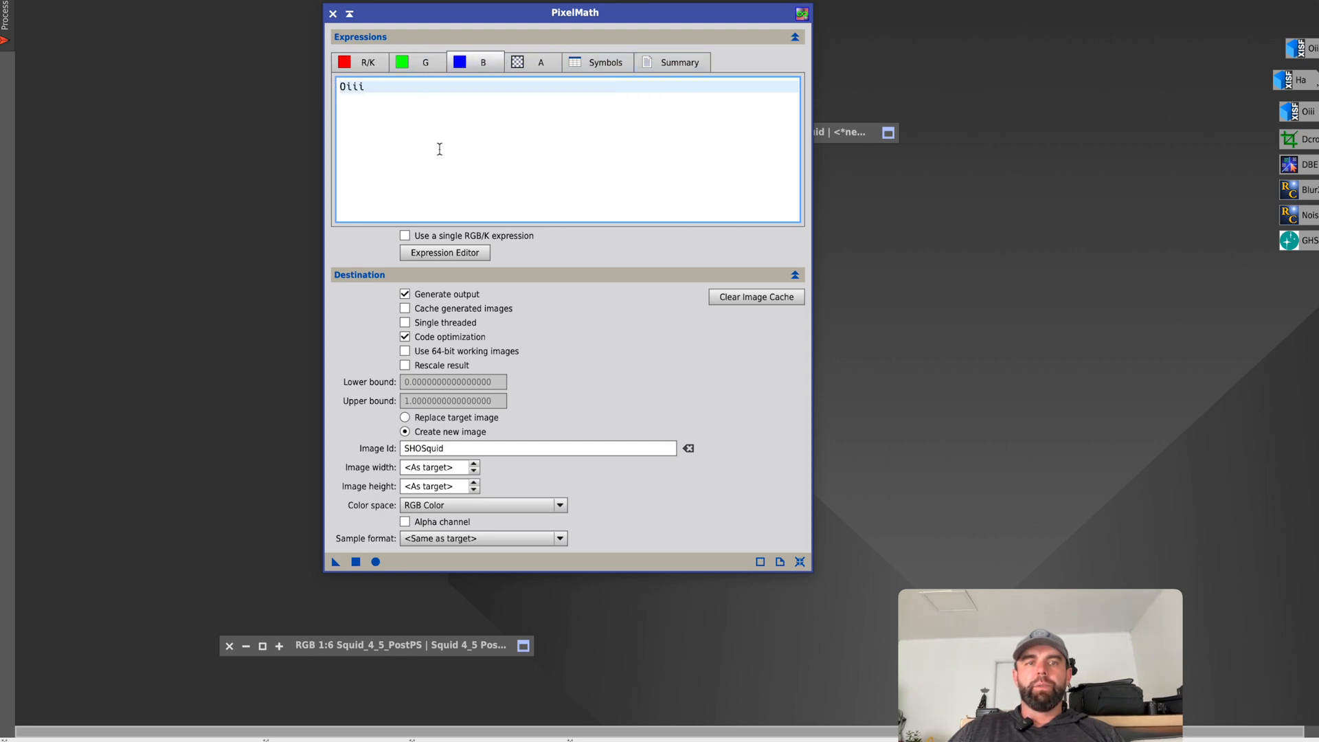
Set the output image ID to HOOSquid, execute PixelMath on Squid_4_5_PostPS to create the RGB image and collapse the PixelMath window.
{"action": "left_click", "coordinate": [376, 446]}
{"action": "type", "text": "HOOSQ"}
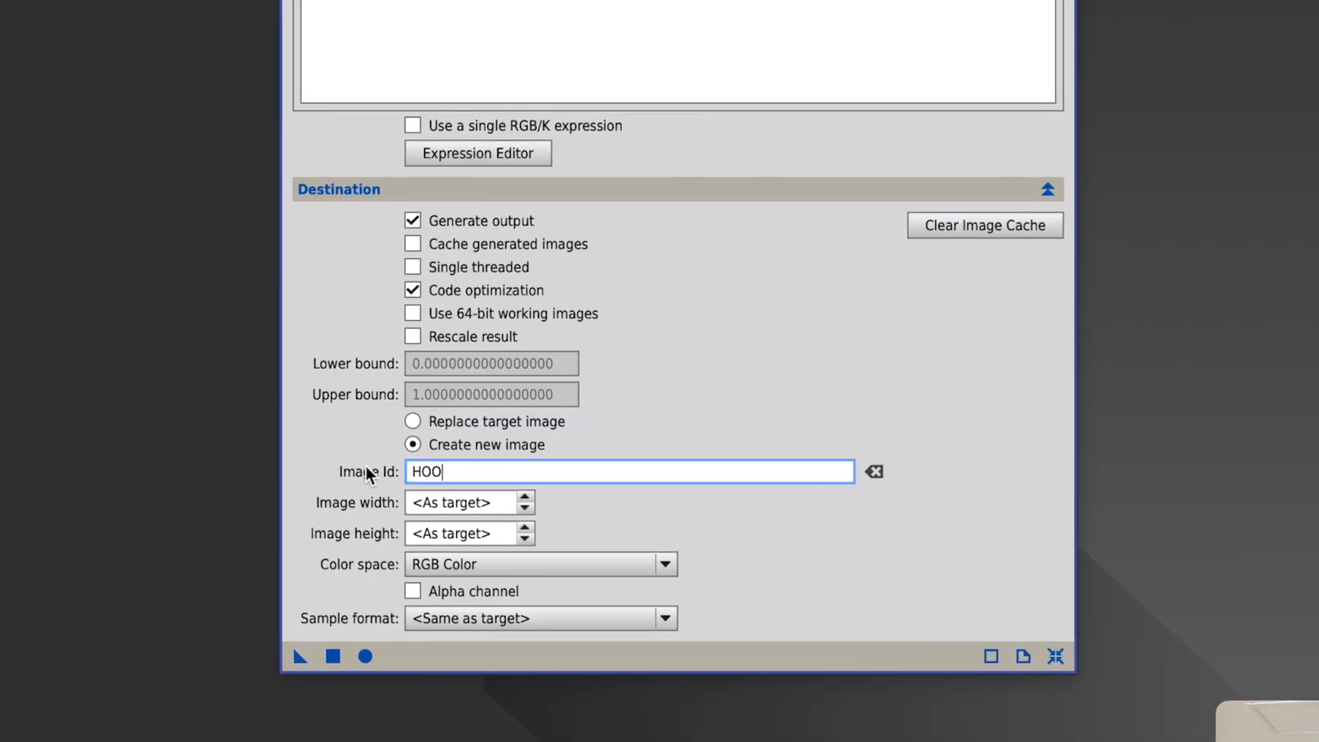
{"action": "key", "text": "BackSpace"}
{"action": "type", "text": "quid"}
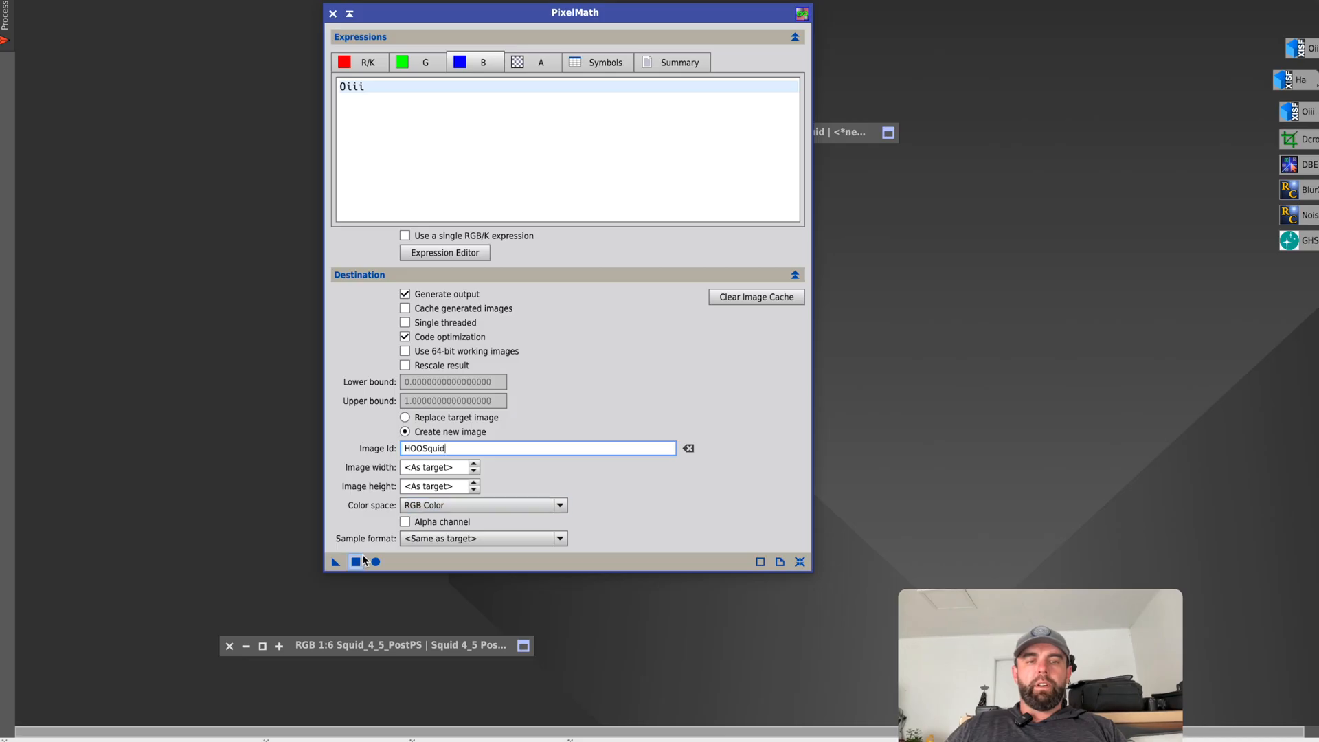
{"action": "left_click", "coordinate": [383, 620]}
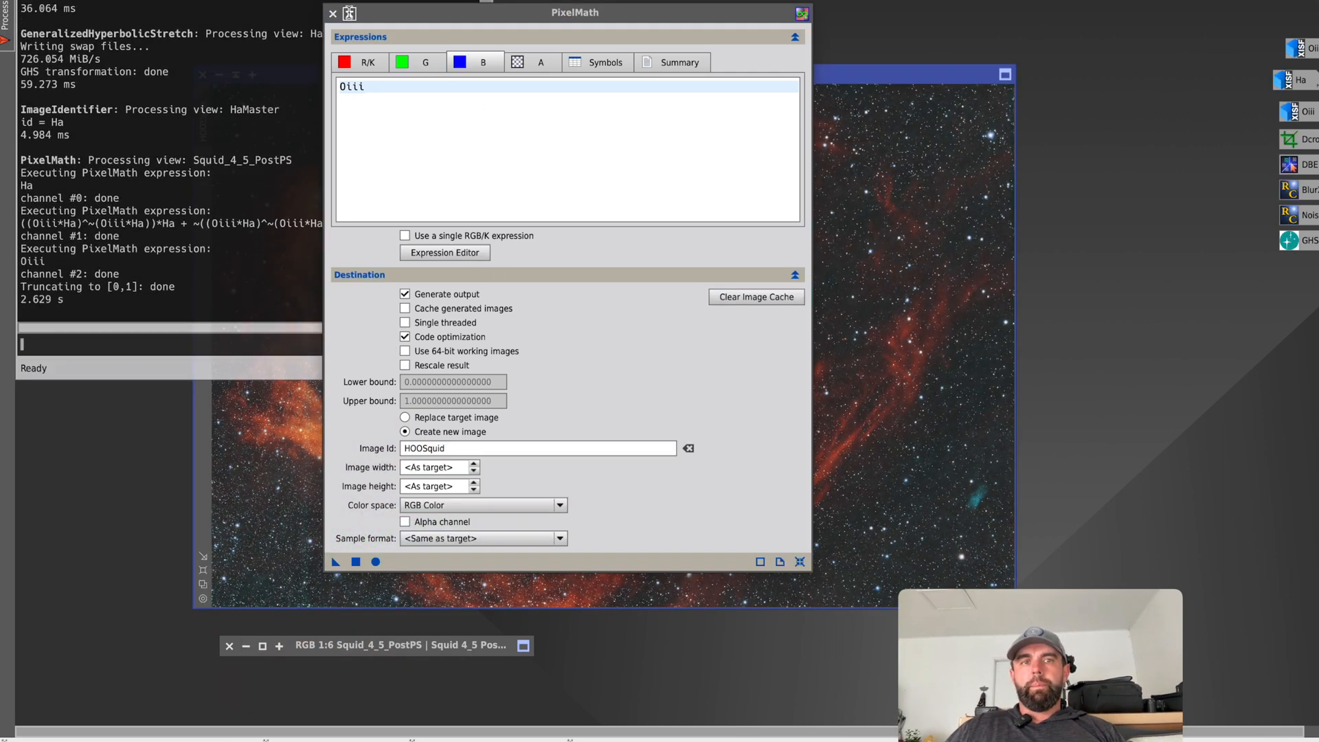
{"action": "left_click", "coordinate": [350, 14]}
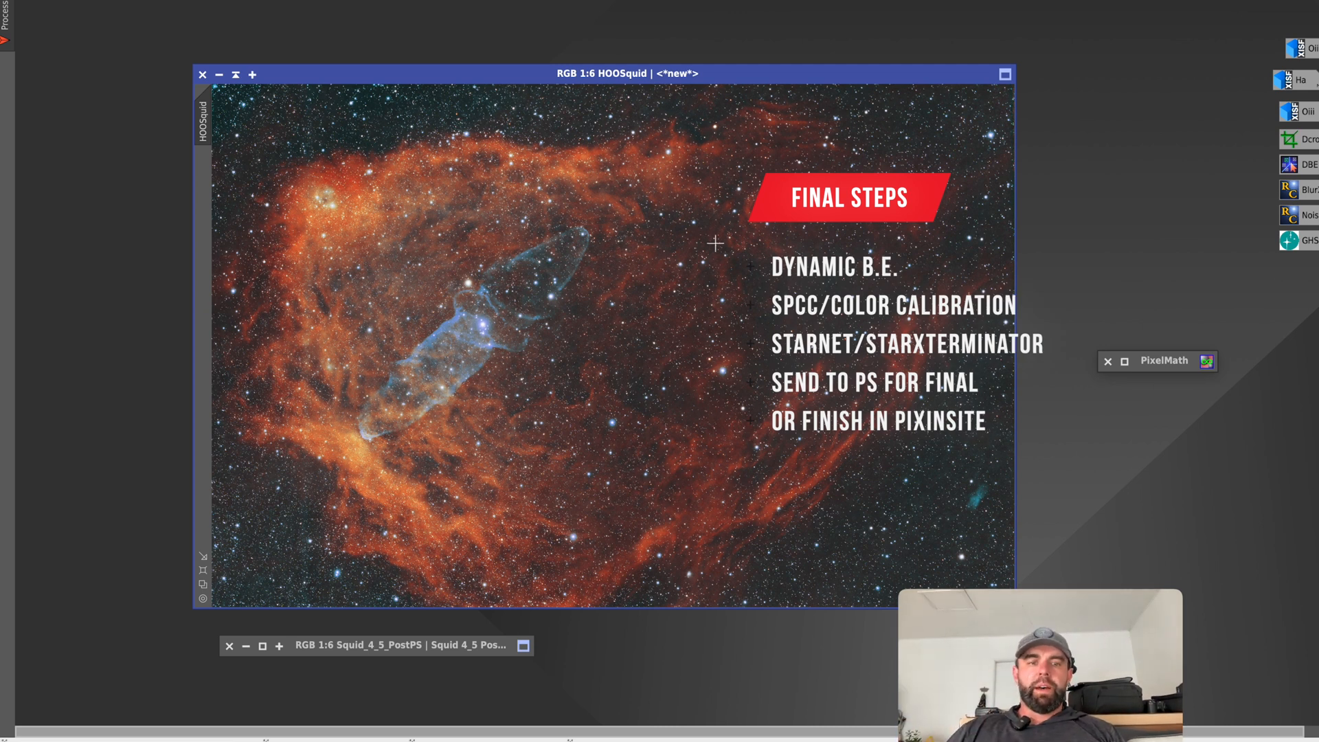
Restore the finished Squid_4_5_PostPS image to compare it with HOOSquid and minimize it again.
{"action": "double_click", "coordinate": [414, 654]}
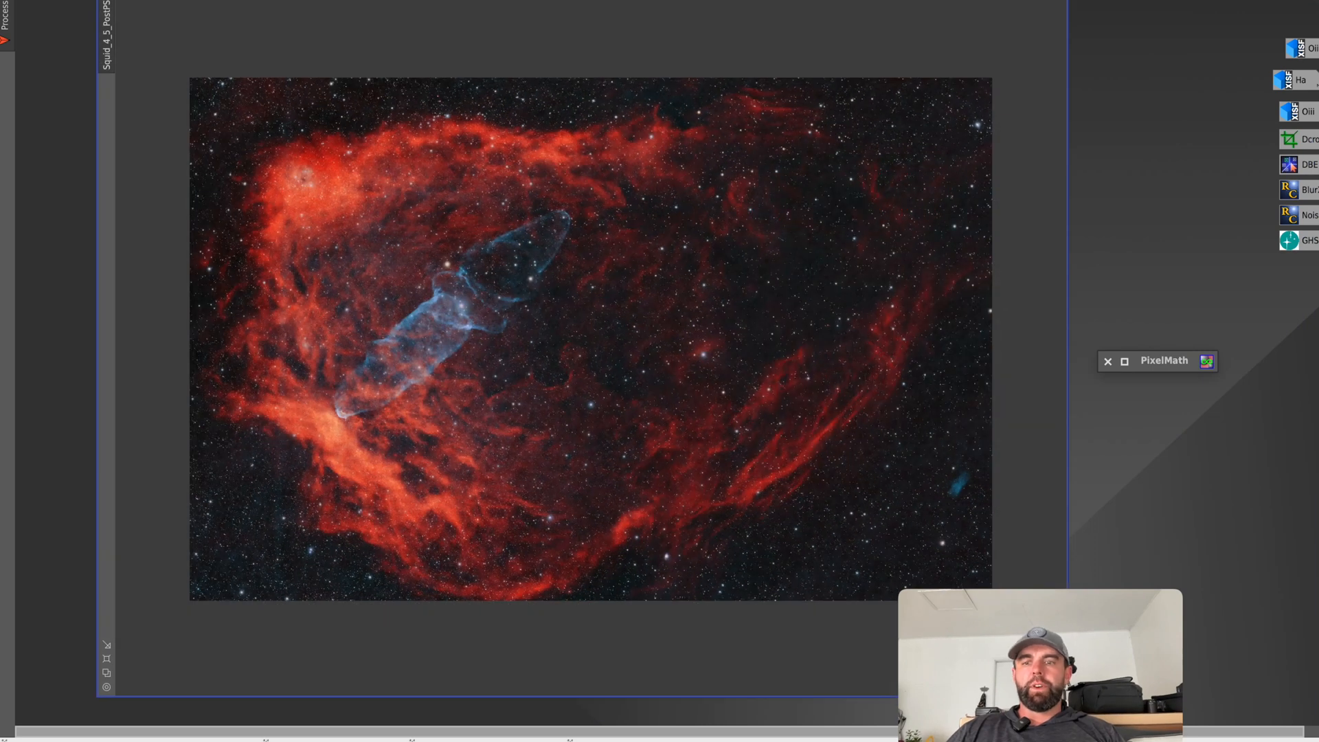
{"action": "left_click", "coordinate": [139, 0]}
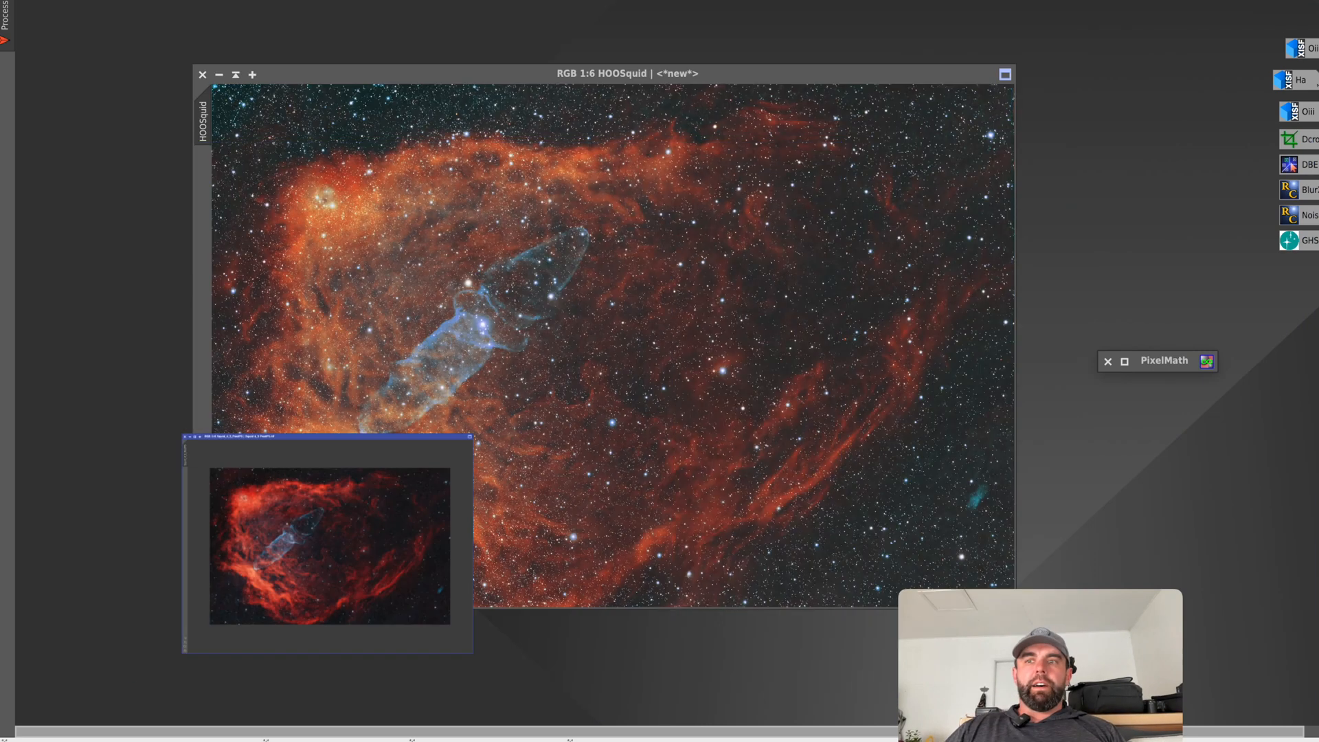